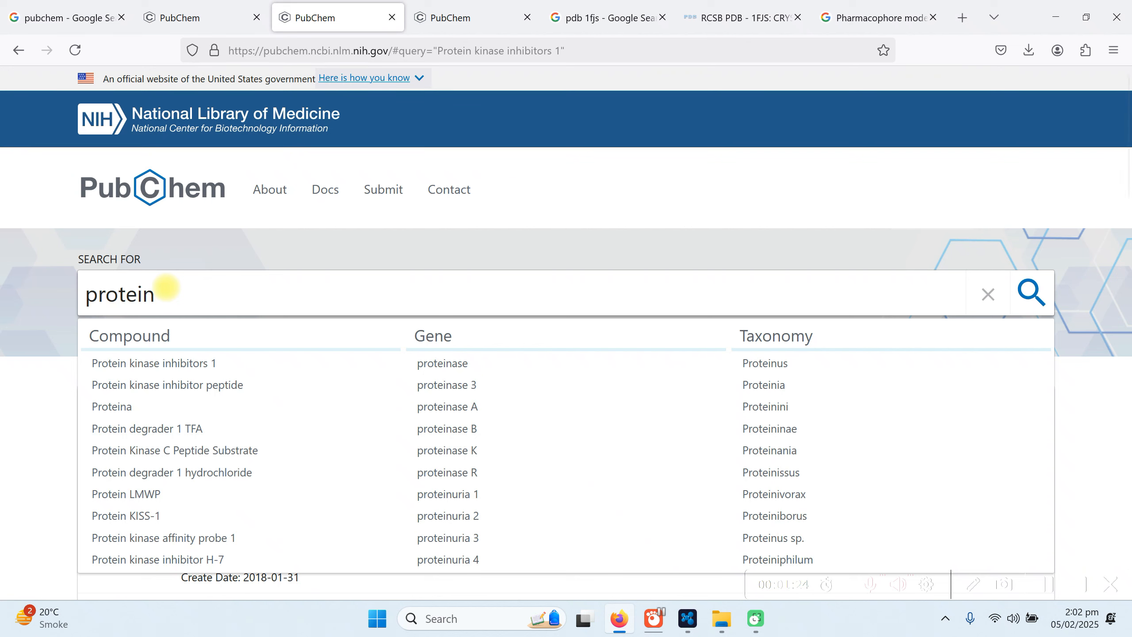
# Search PubChem for the suggested compound "Protein kinase inhibitors 1" and go to its Compounds results
pyautogui.click(139, 368)
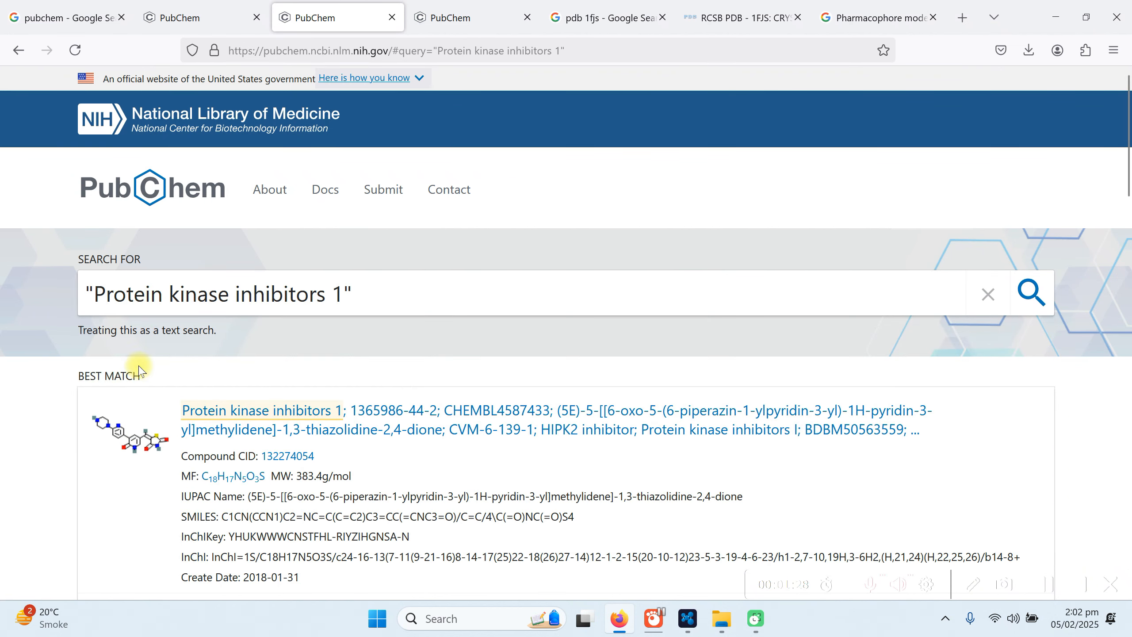
pyautogui.scroll(-4, 292, 346)
pyautogui.scroll(-3, 299, 343)
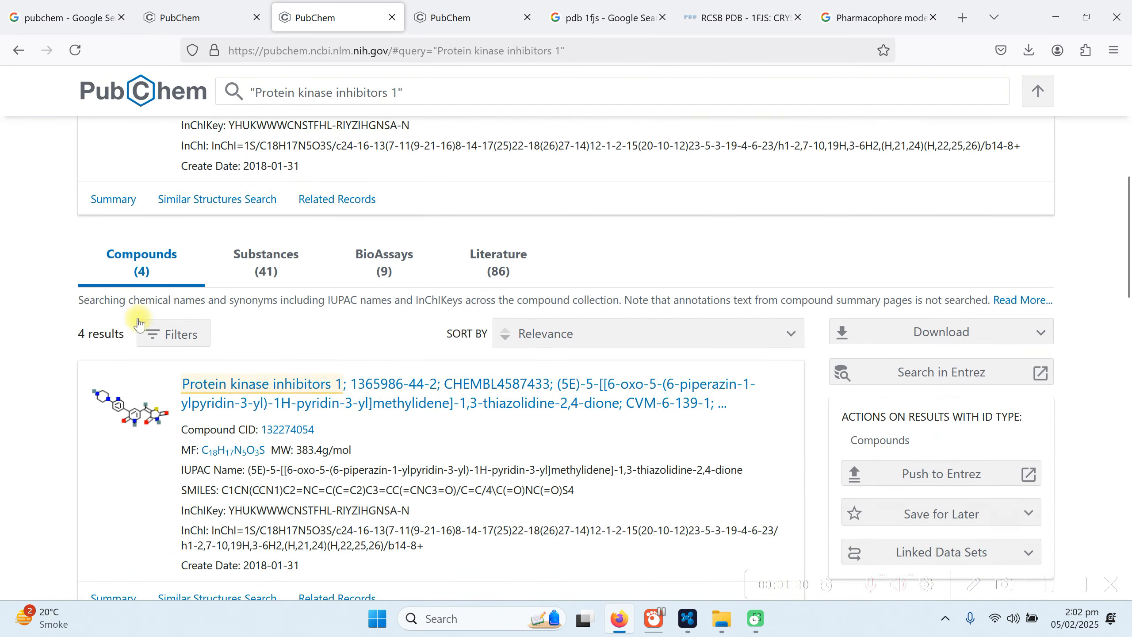
pyautogui.scroll(-2, 839, 290)
# Download the chemical structure records of the compound results as an SDF file with 2D coordinates and no compression
pyautogui.click(950, 258)
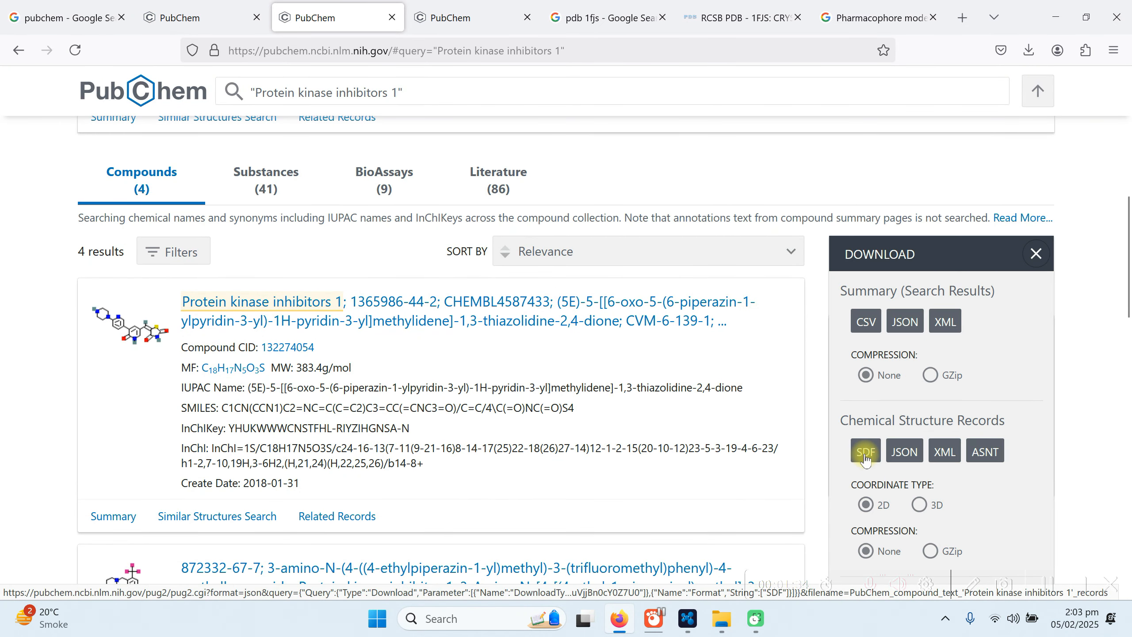
pyautogui.scroll(-10, 321, 357)
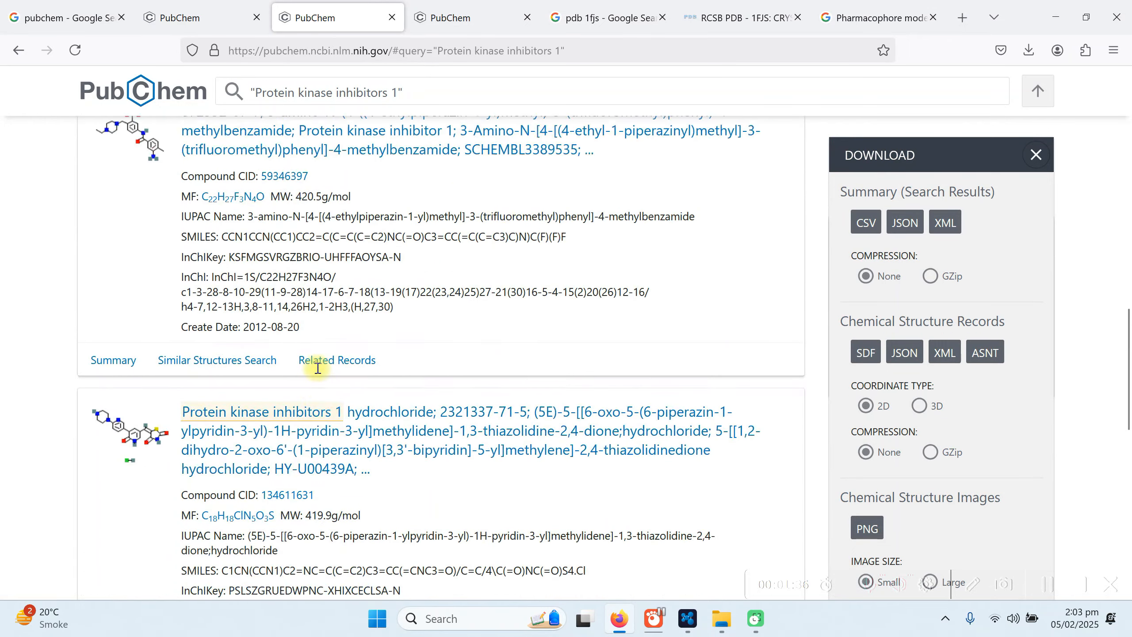
pyautogui.scroll(-8, 296, 381)
pyautogui.scroll(6, 575, 386)
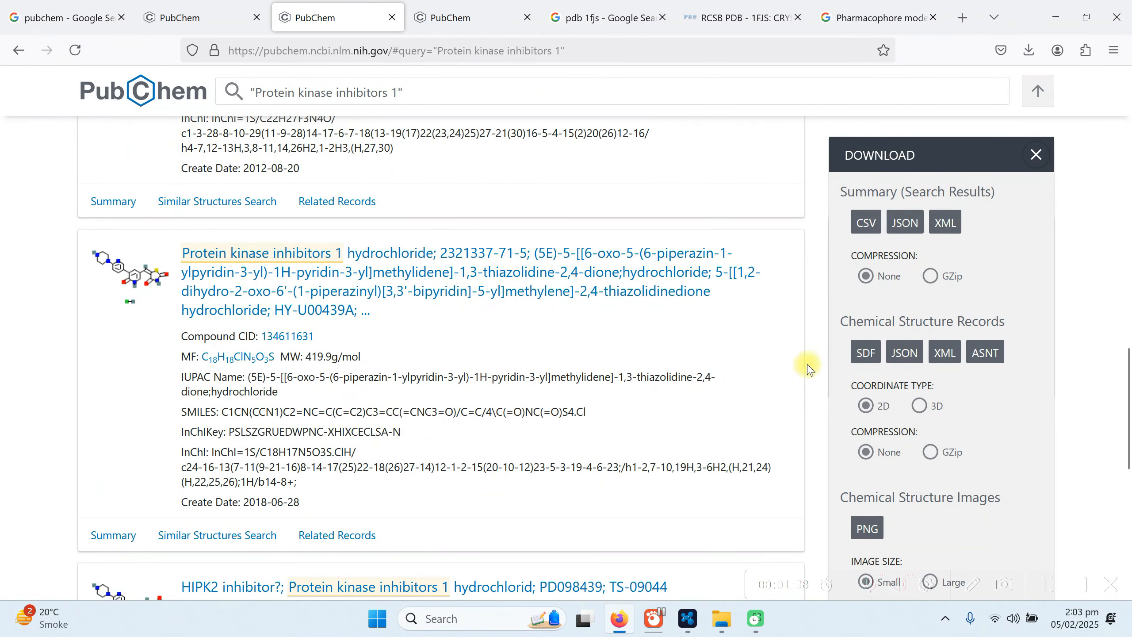
pyautogui.click(863, 357)
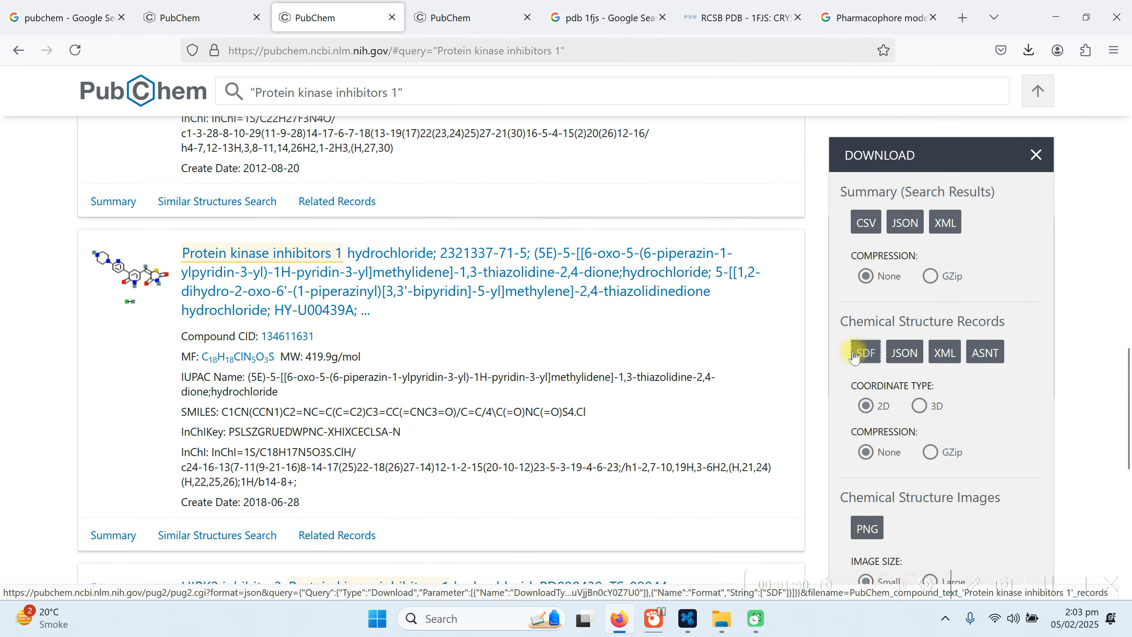
# Open the RCSB PDB entry 1FJS from the "pdb 1fjs" Google results and download the structure in PDB format
pyautogui.click(606, 17)
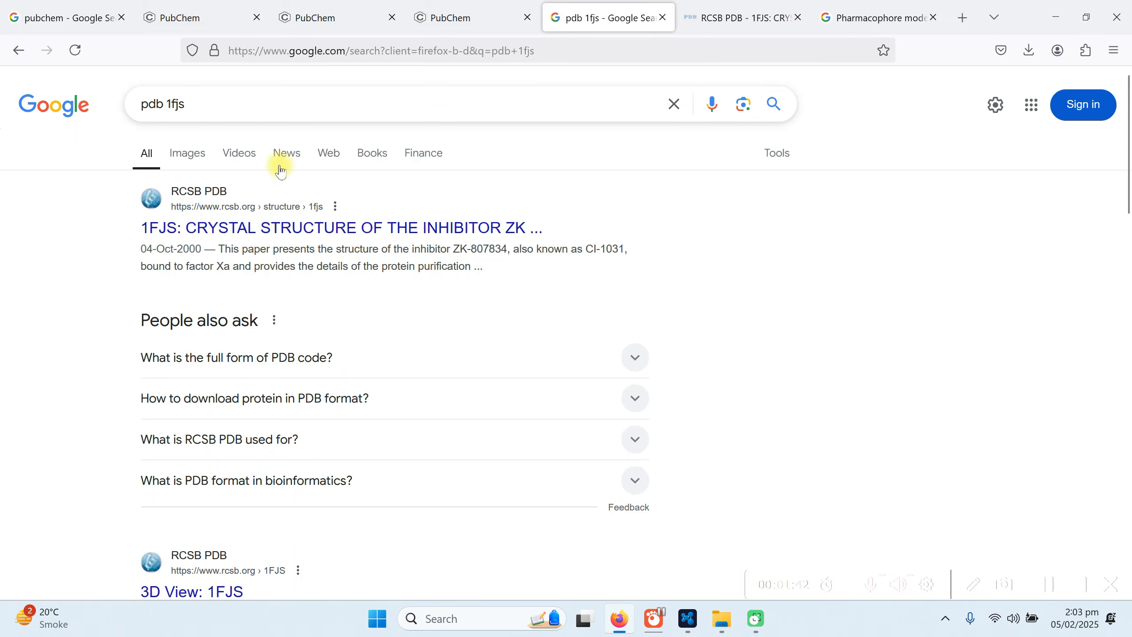
pyautogui.click(203, 105)
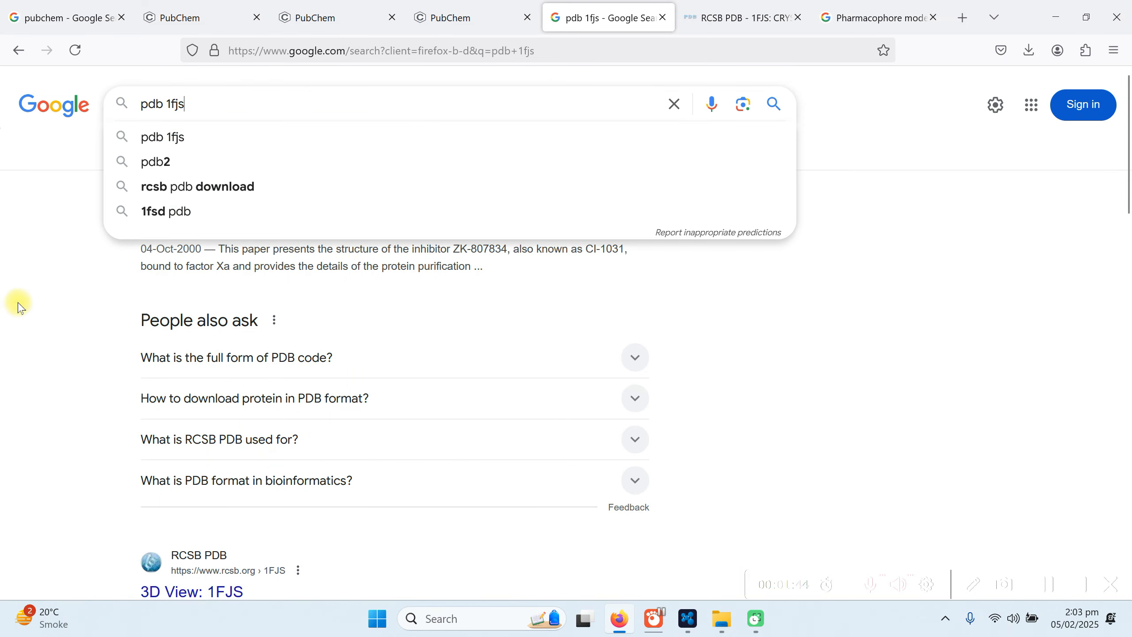
pyautogui.click(71, 282)
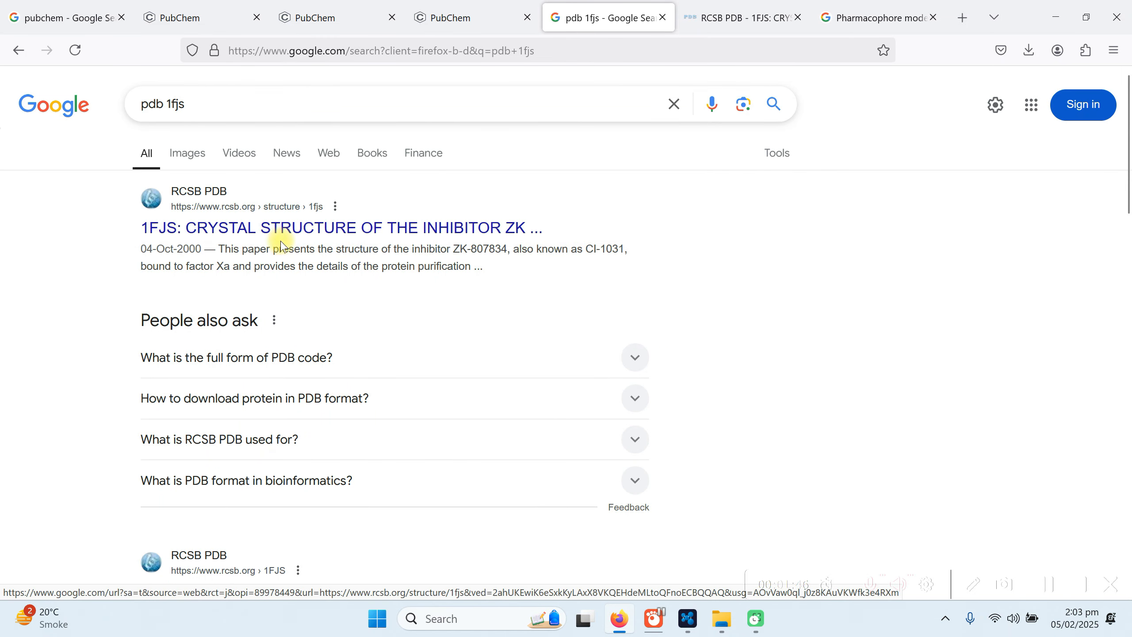
pyautogui.click(208, 102)
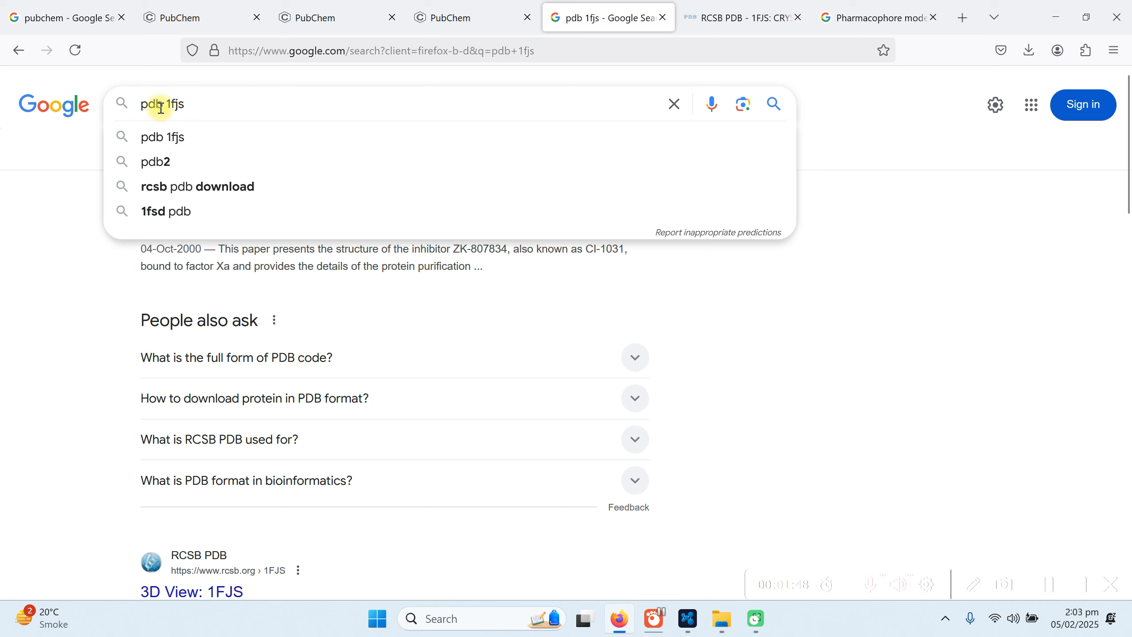
pyautogui.click(74, 221)
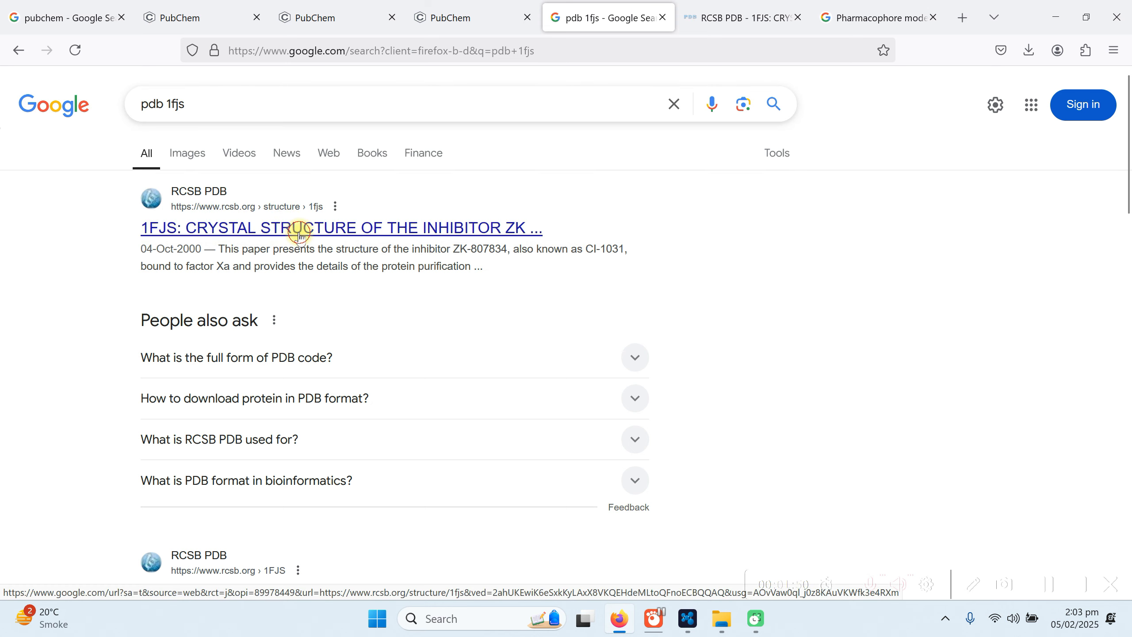
pyautogui.click(296, 229)
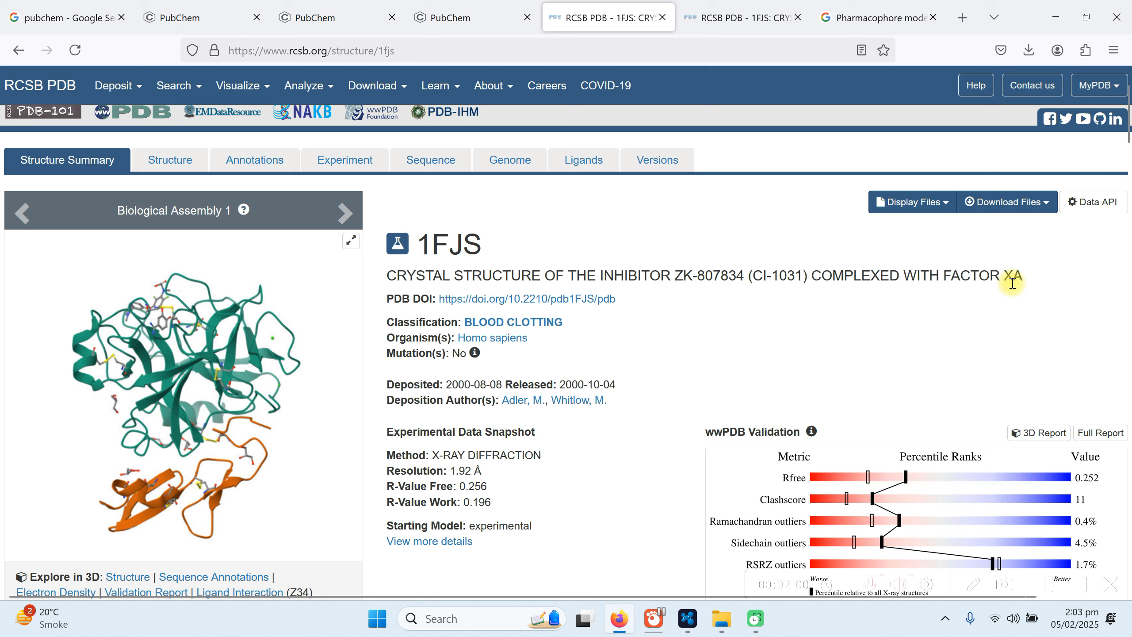
pyautogui.click(1014, 201)
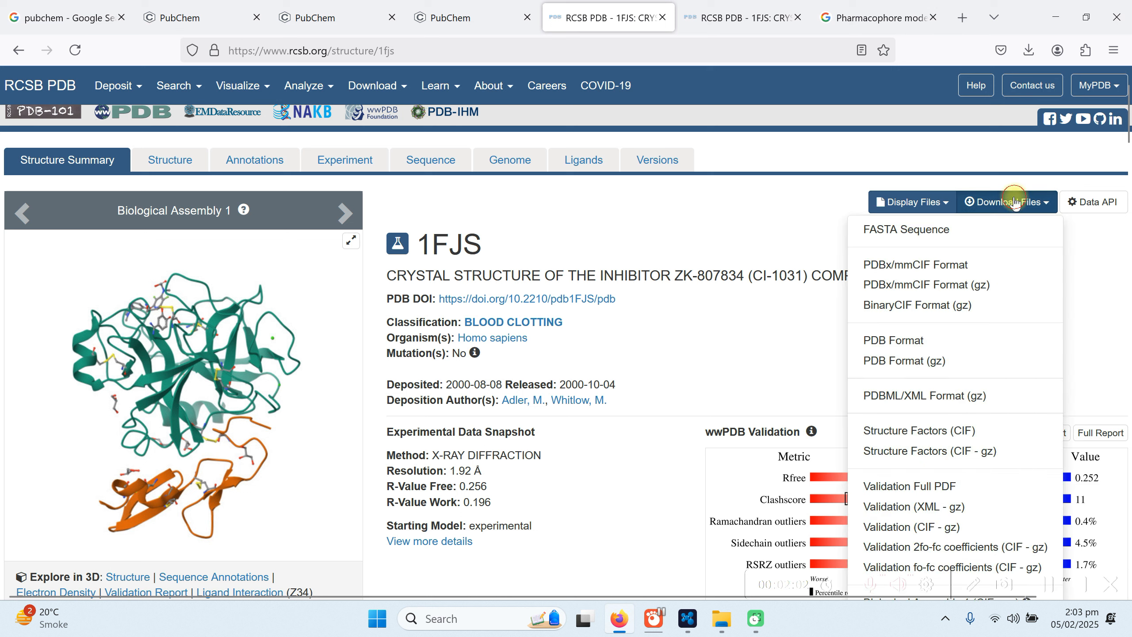
pyautogui.click(923, 340)
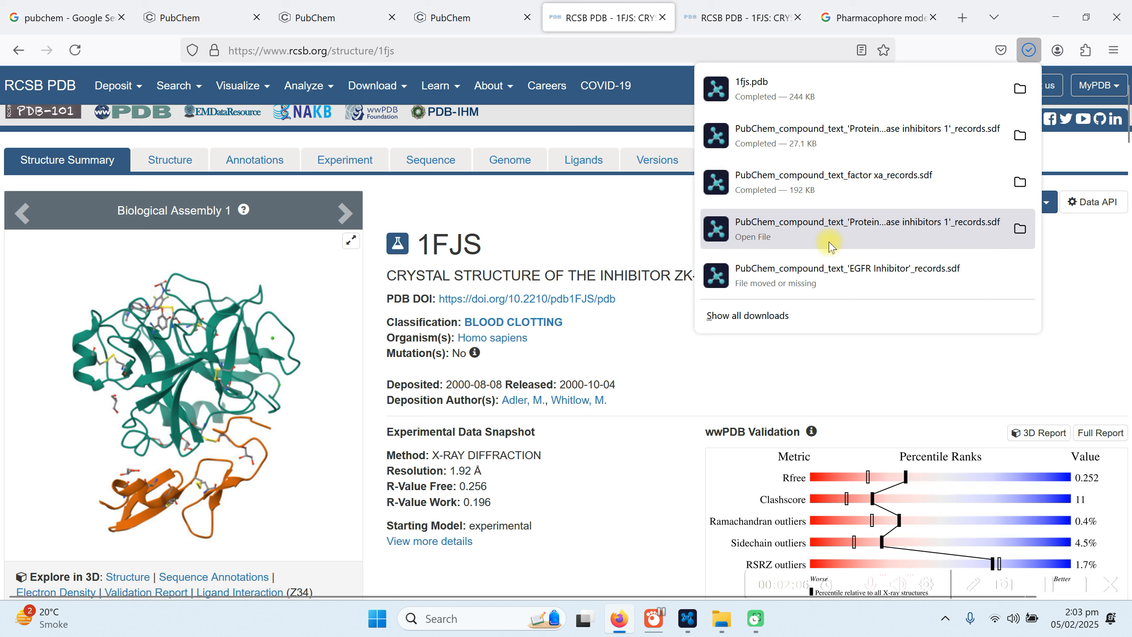
# Open the Pharmacophore folder on the desktop and check its 1fjs.pdb file and the two PubChem SDF files
pyautogui.press('super+d')
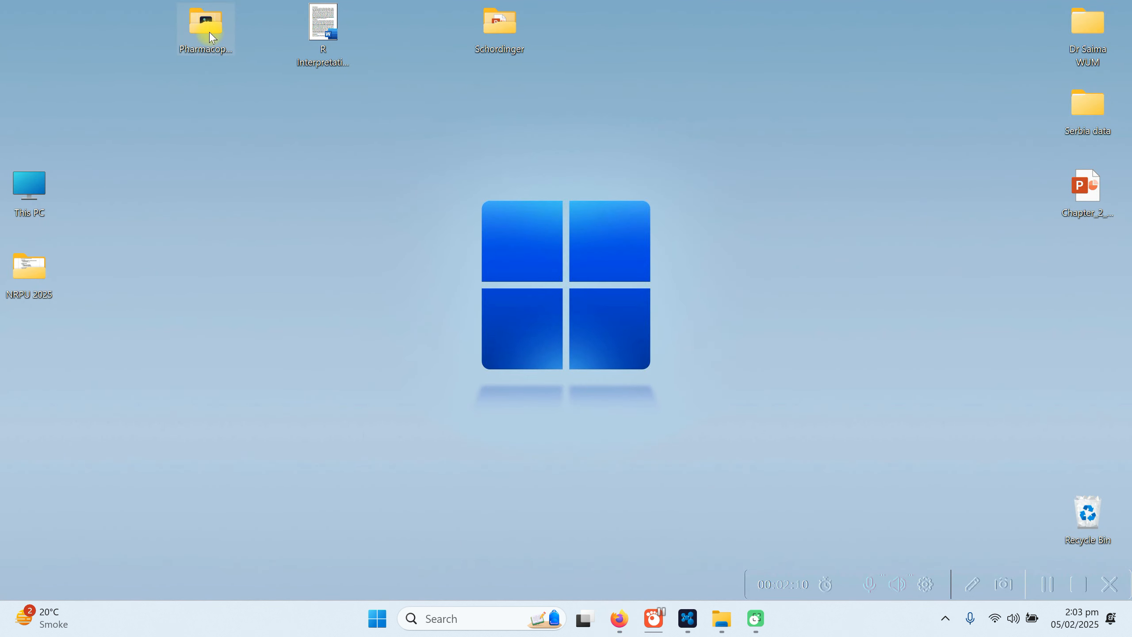
pyautogui.doubleClick(211, 34)
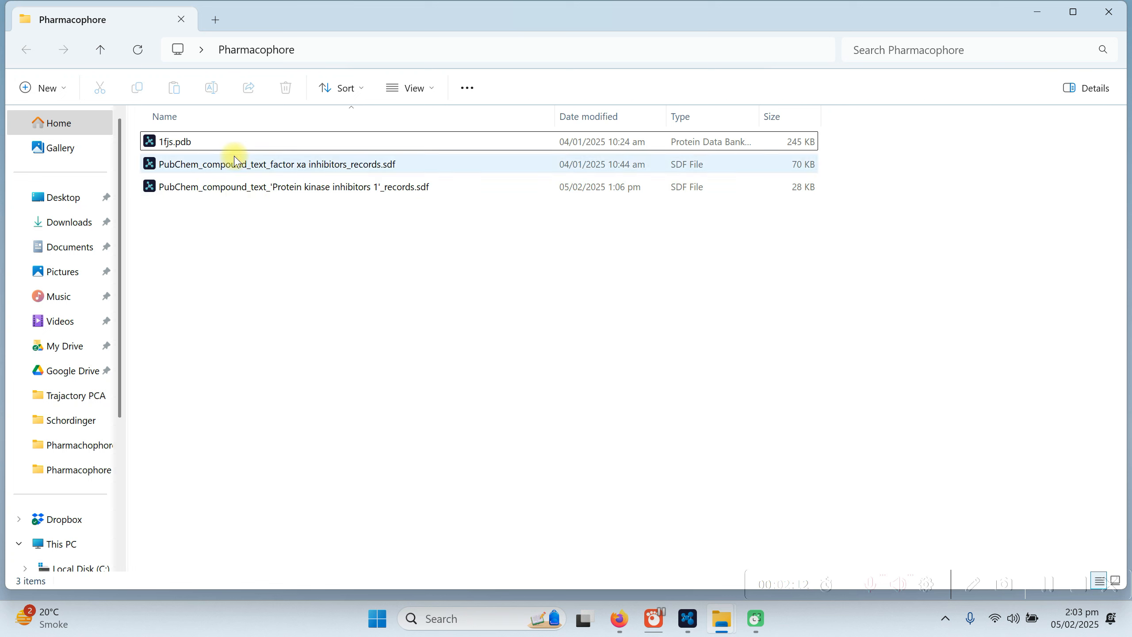
pyautogui.click(155, 143)
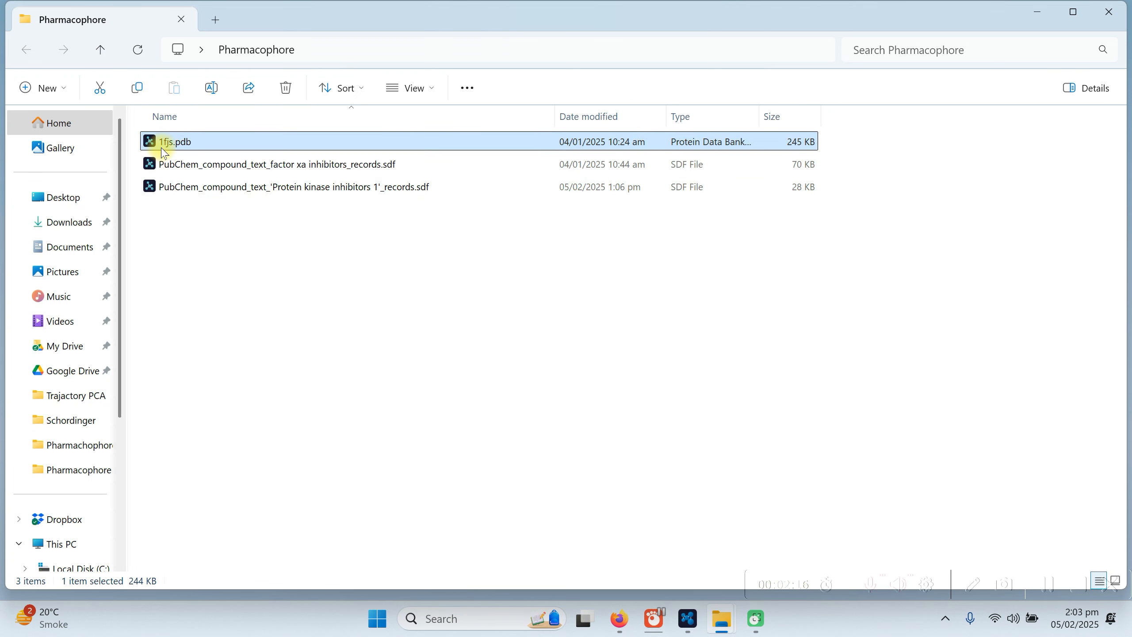
pyautogui.click(251, 165)
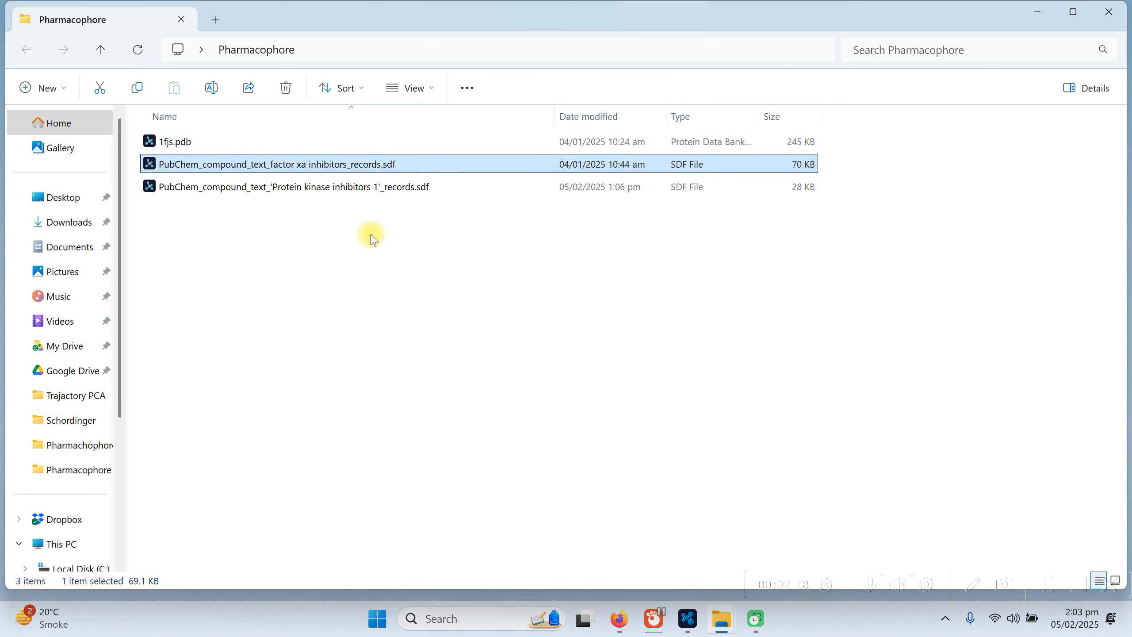
pyautogui.click(216, 191)
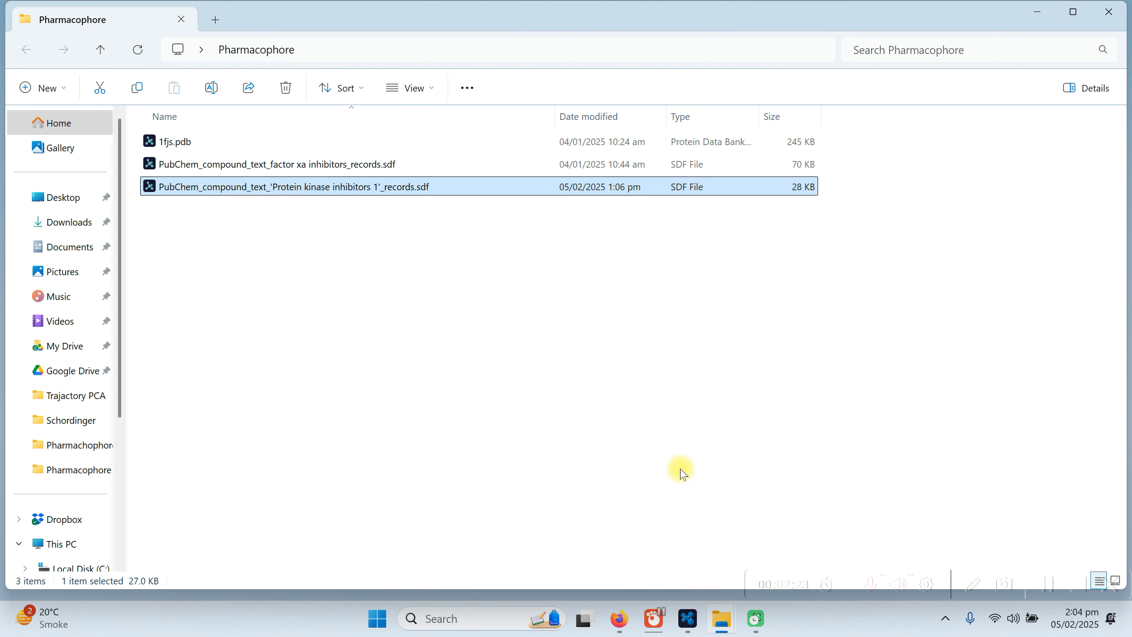
# Switch to Maestro and change the working directory to the Pharmacophore folder on the desktop
pyautogui.click(695, 620)
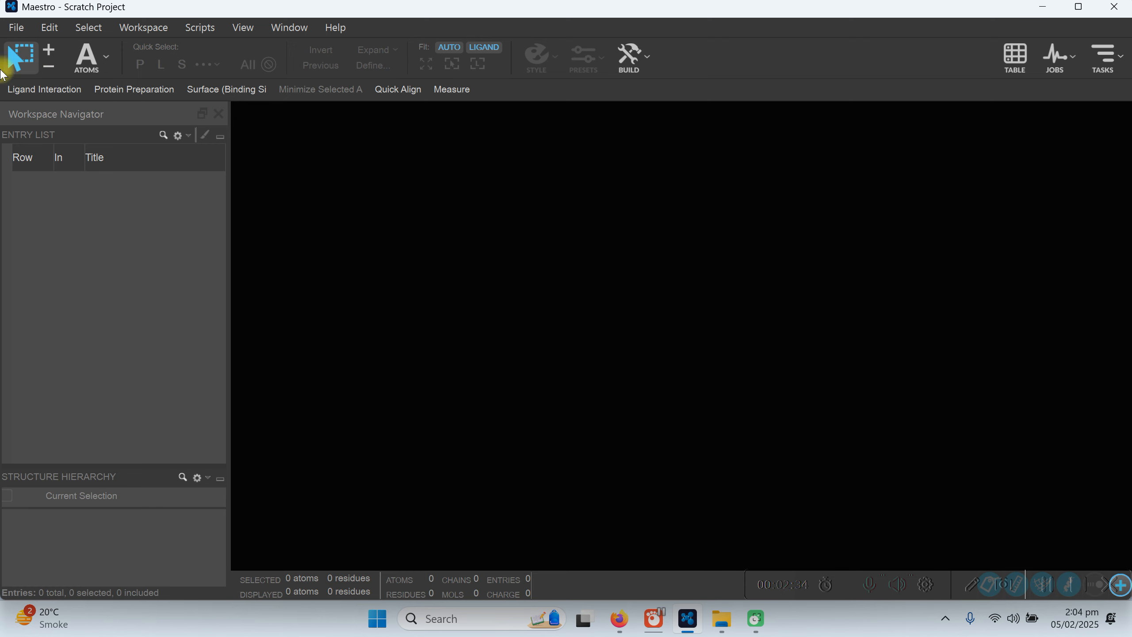
pyautogui.click(15, 29)
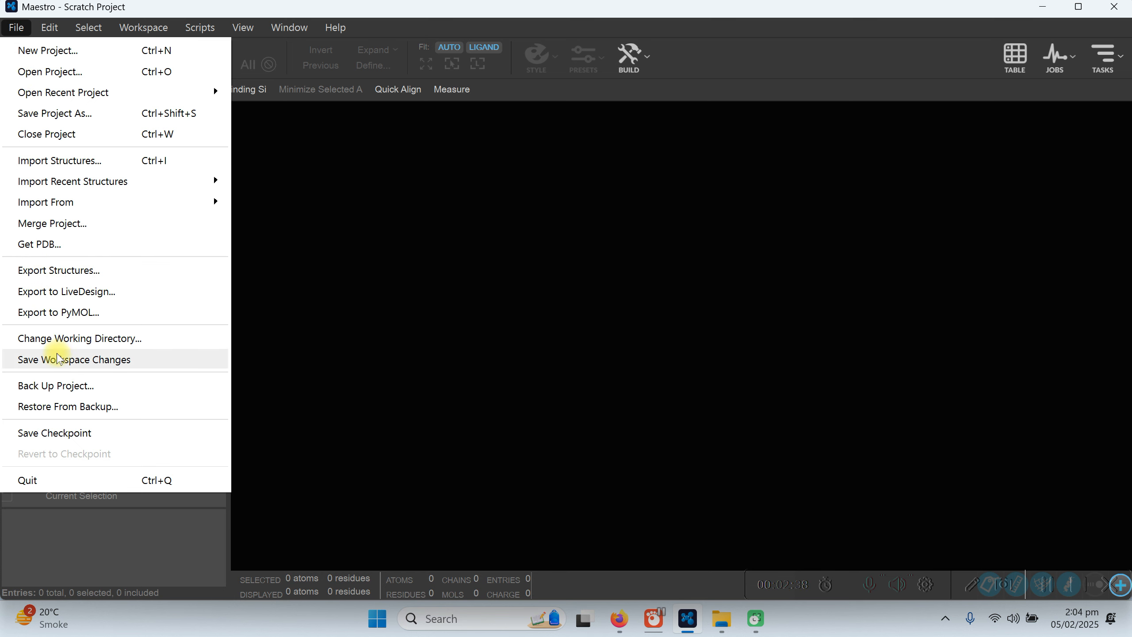
pyautogui.click(62, 341)
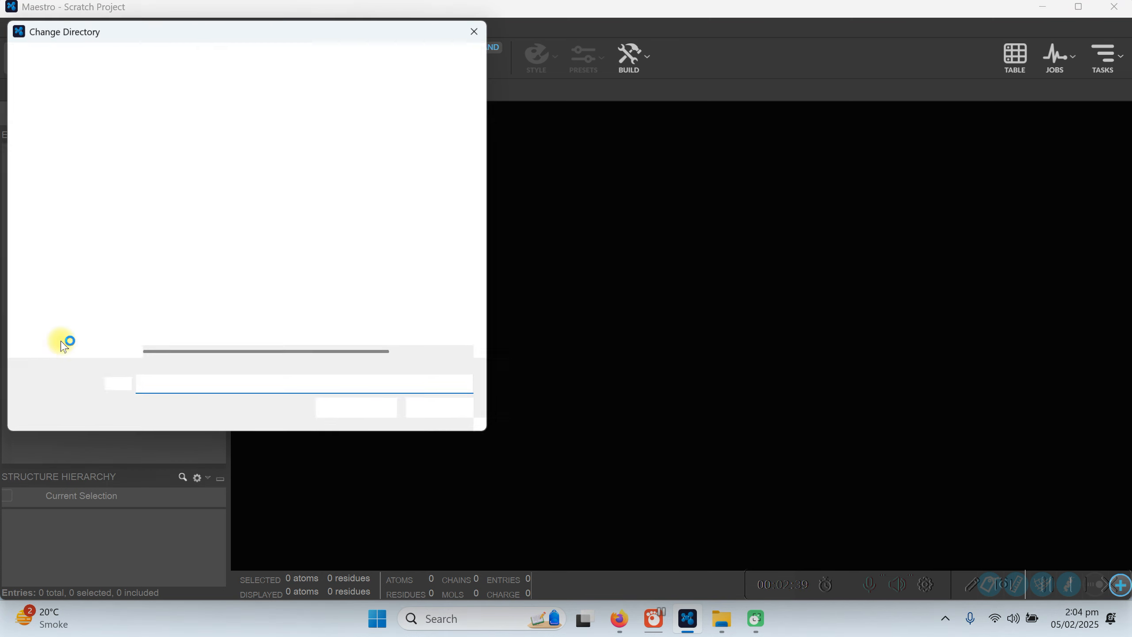
pyautogui.click(66, 171)
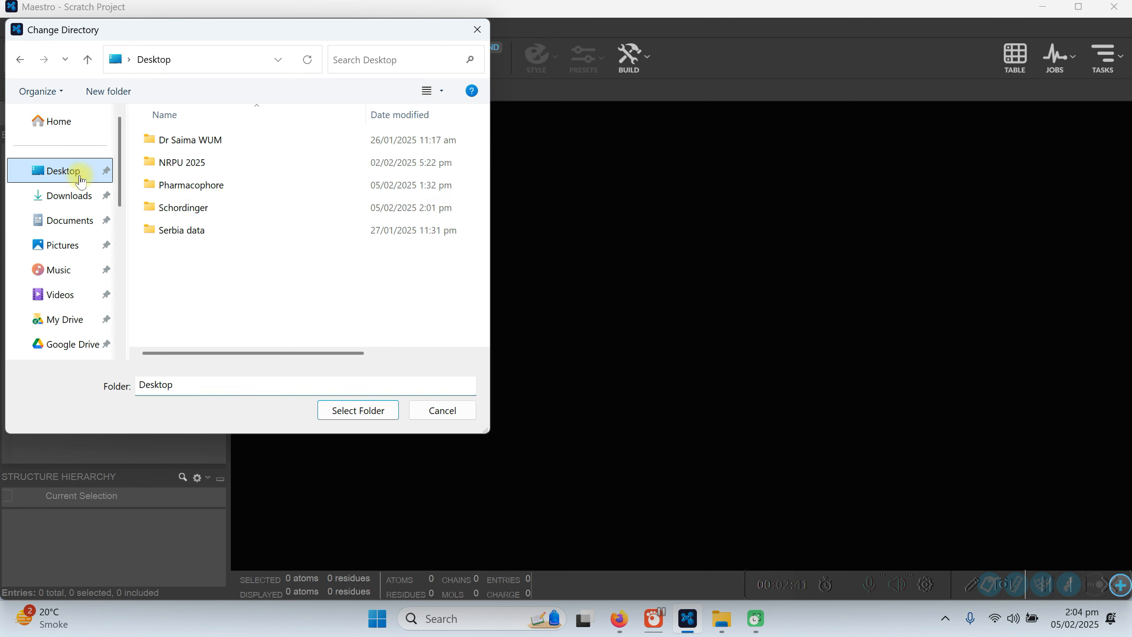
pyautogui.click(179, 185)
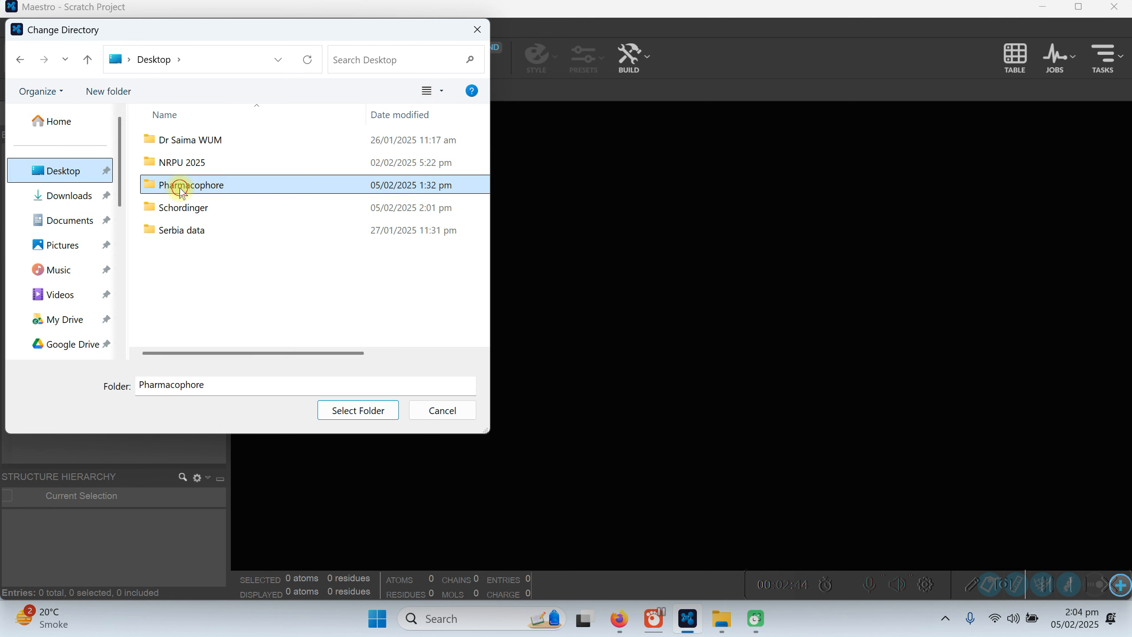
pyautogui.click(368, 411)
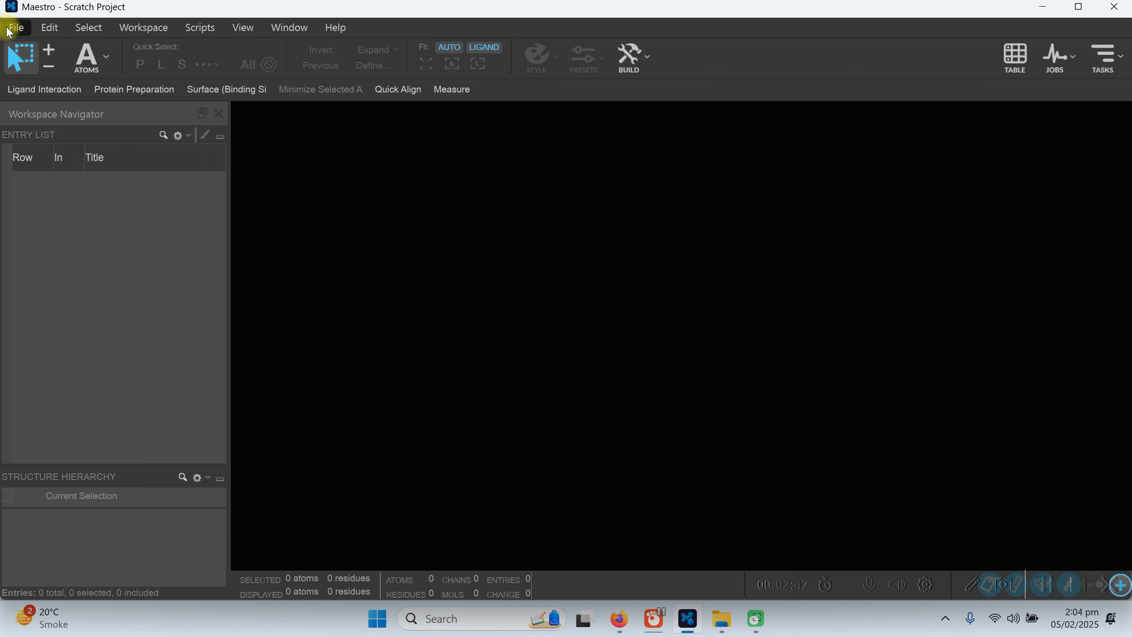
# Create a new Maestro project named Pharmacophore in the Pharmacophore folder
pyautogui.click(13, 28)
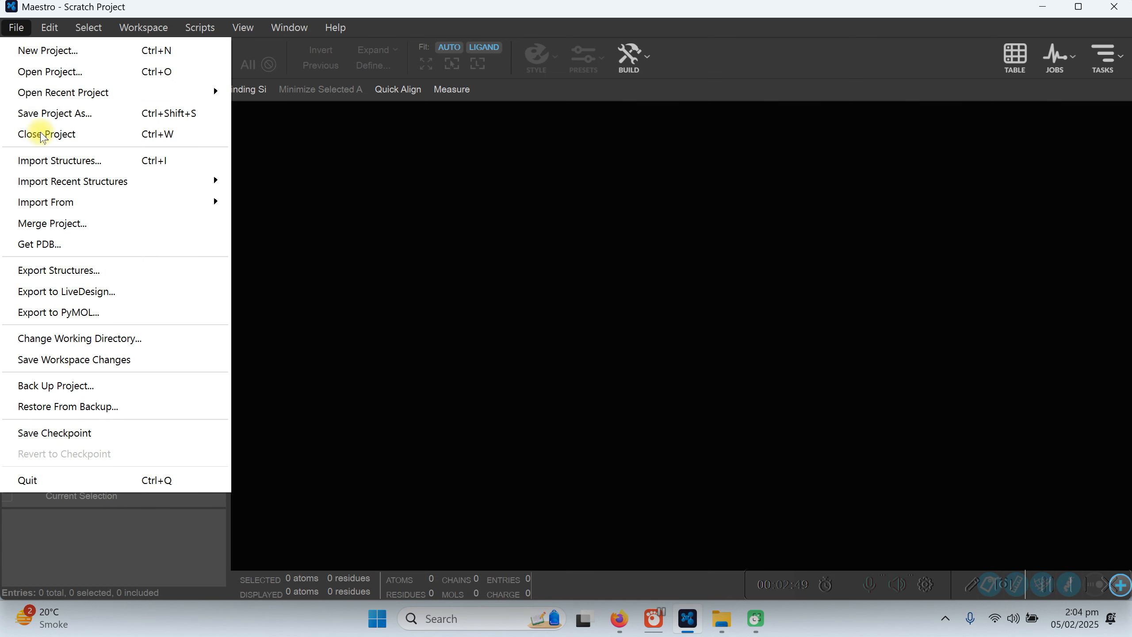
pyautogui.click(45, 50)
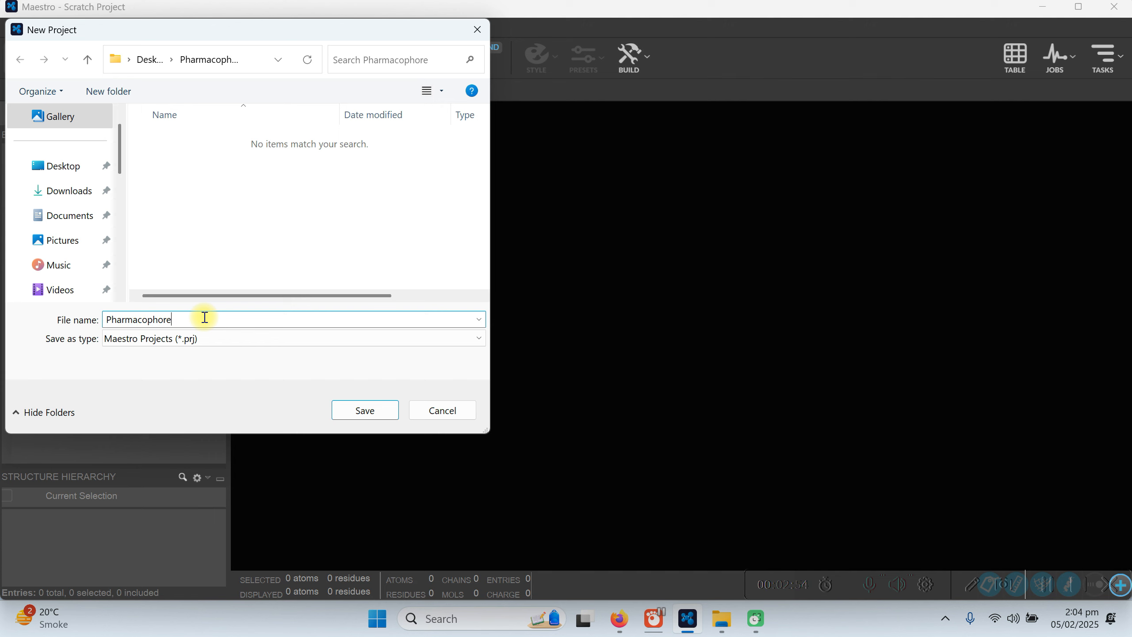
pyautogui.click(364, 411)
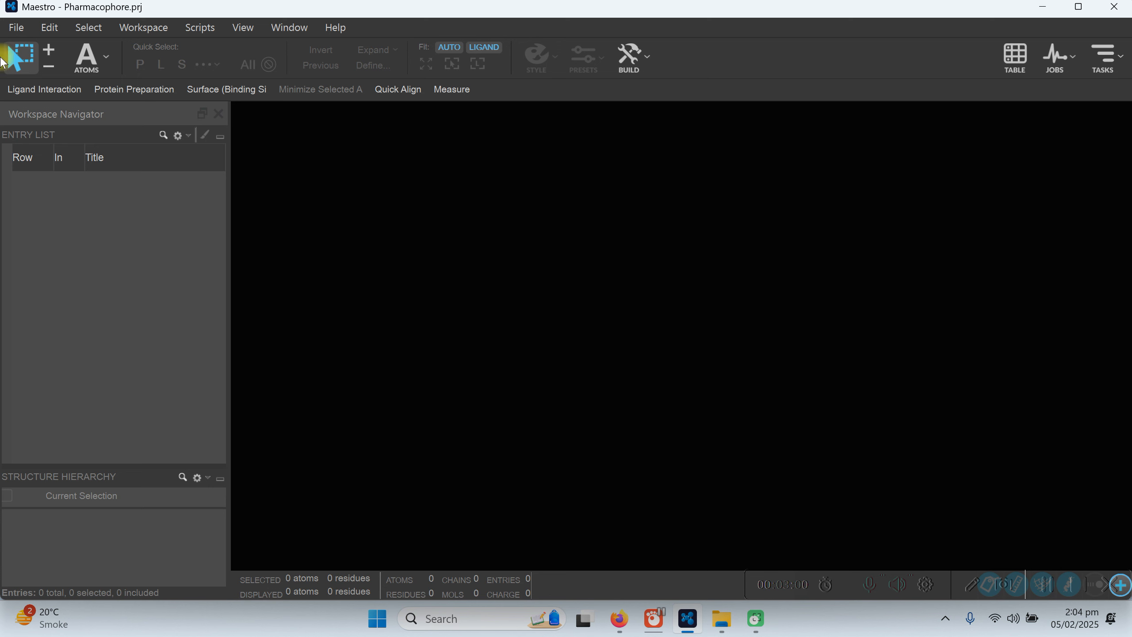
# Import the structures from PubChem_compound_text_'Protein kinase inhibitors 1'_records.sdf and try to include entry 59346397 in the workspace
pyautogui.click(16, 27)
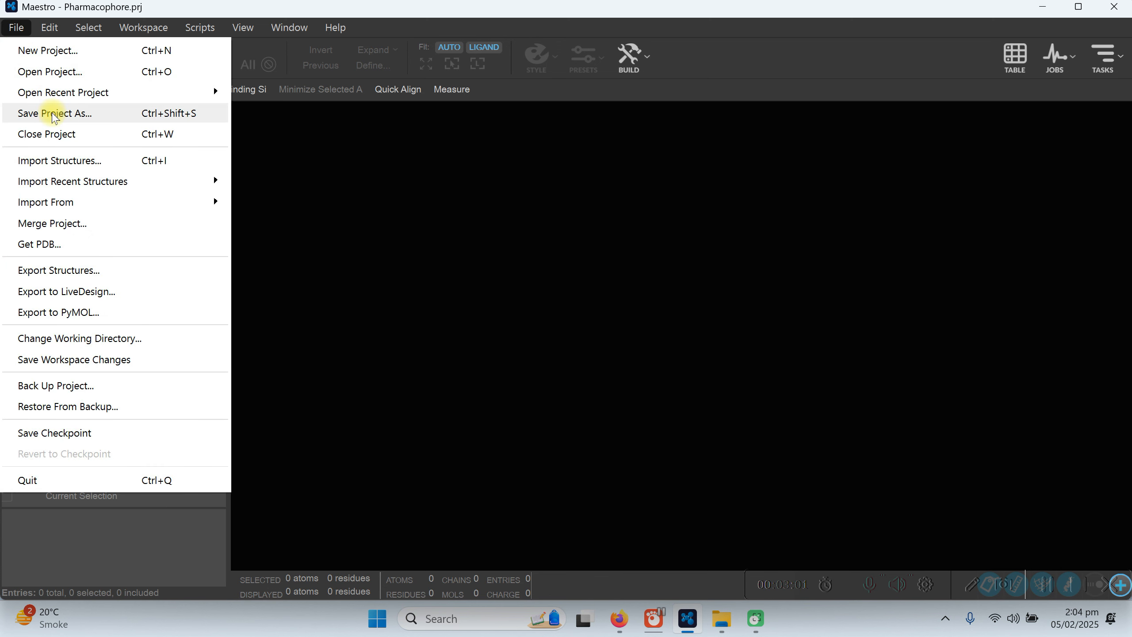
pyautogui.click(57, 161)
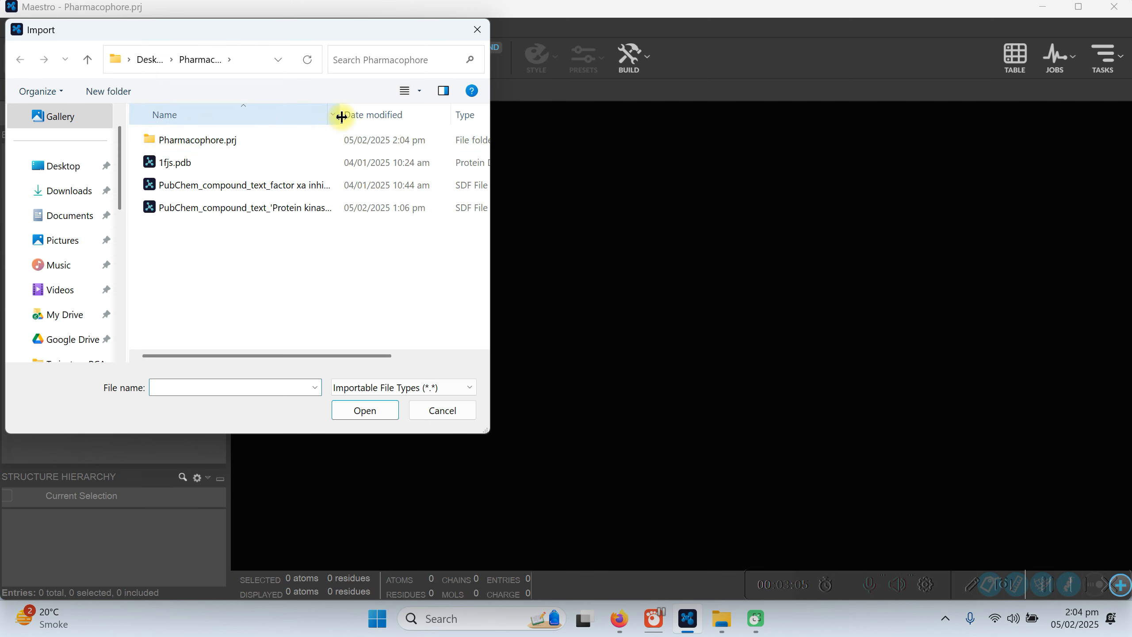
pyautogui.moveTo(341, 114); pyautogui.dragTo(417, 129)
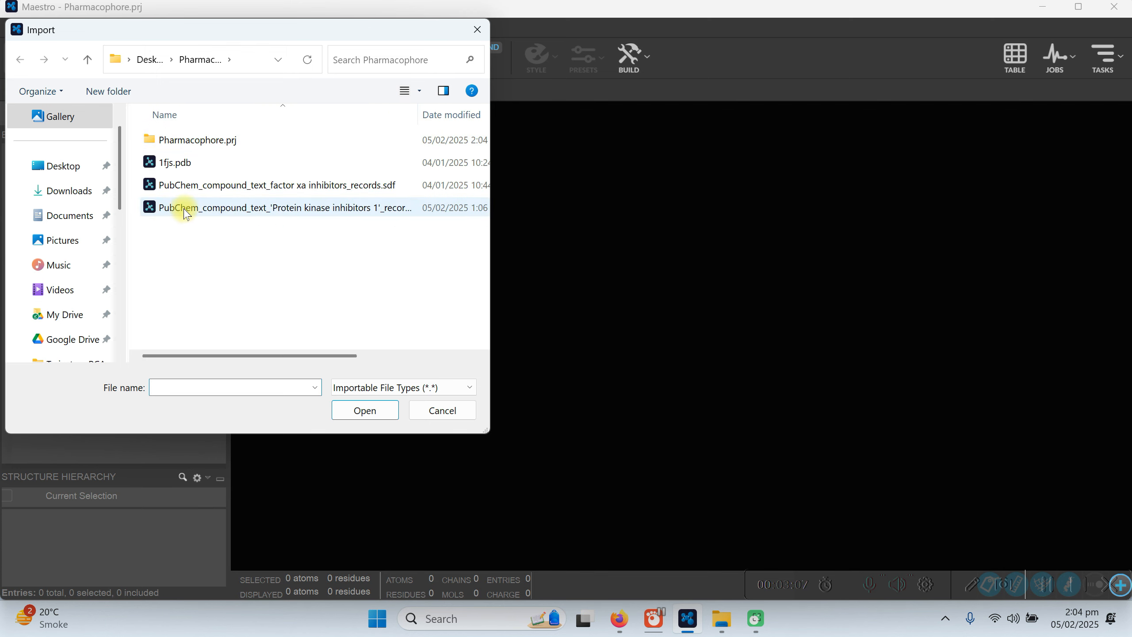
pyautogui.click(199, 208)
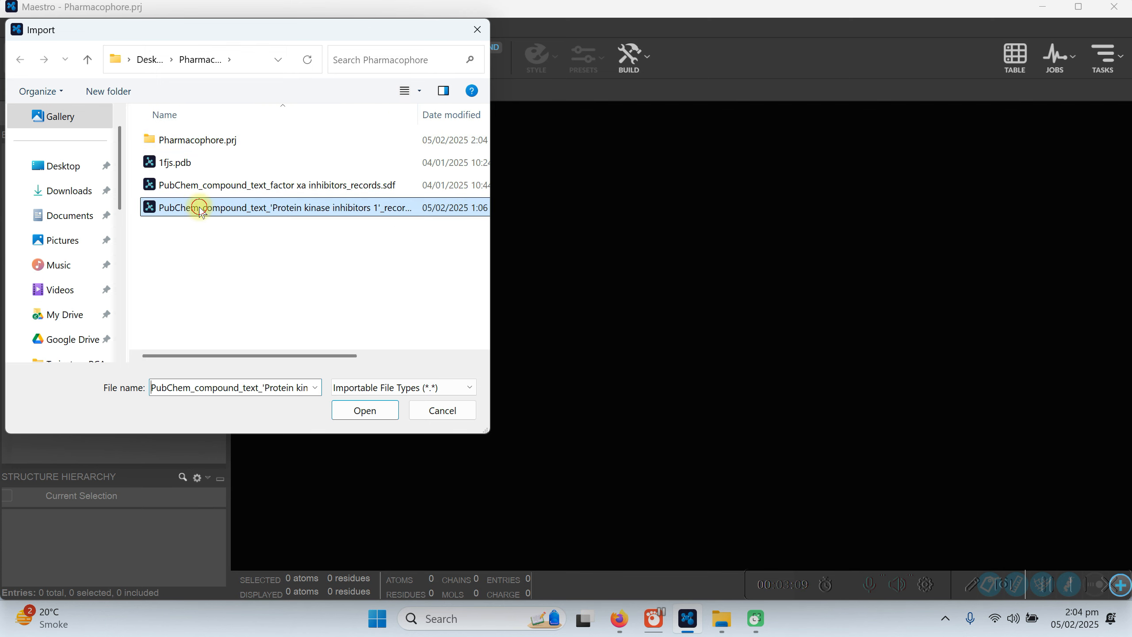
pyautogui.click(364, 410)
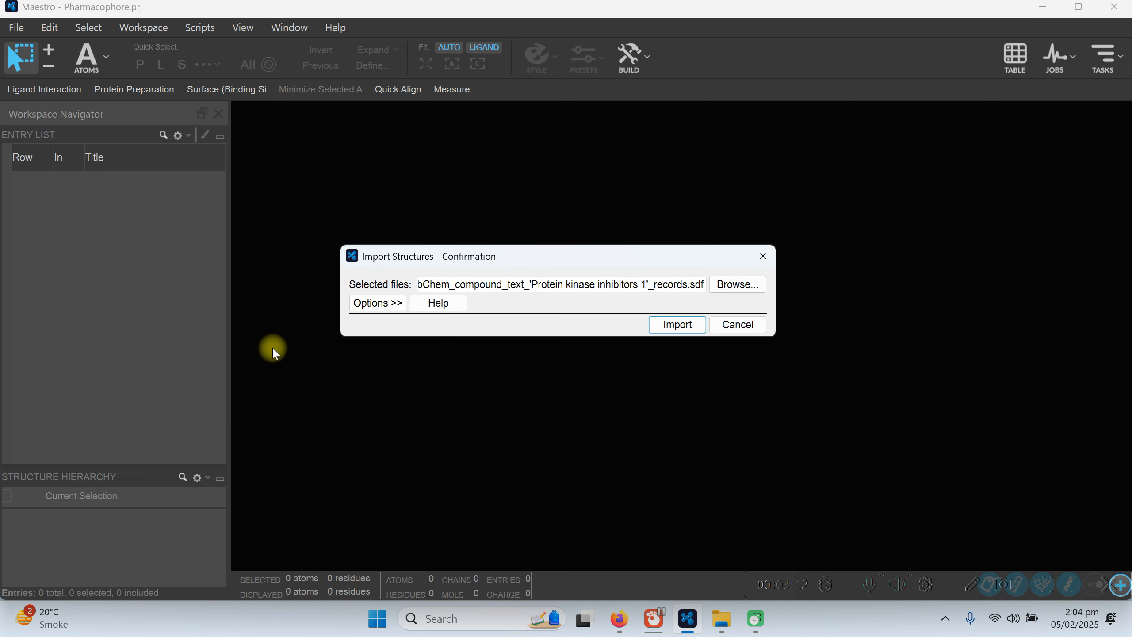
pyautogui.click(677, 325)
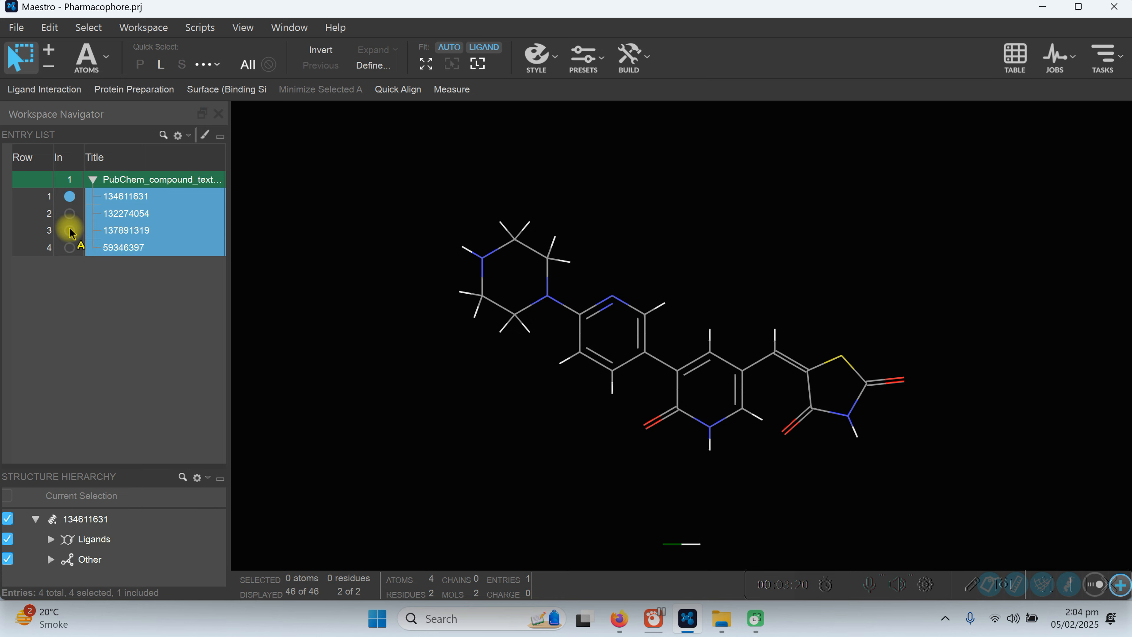
pyautogui.click(69, 248)
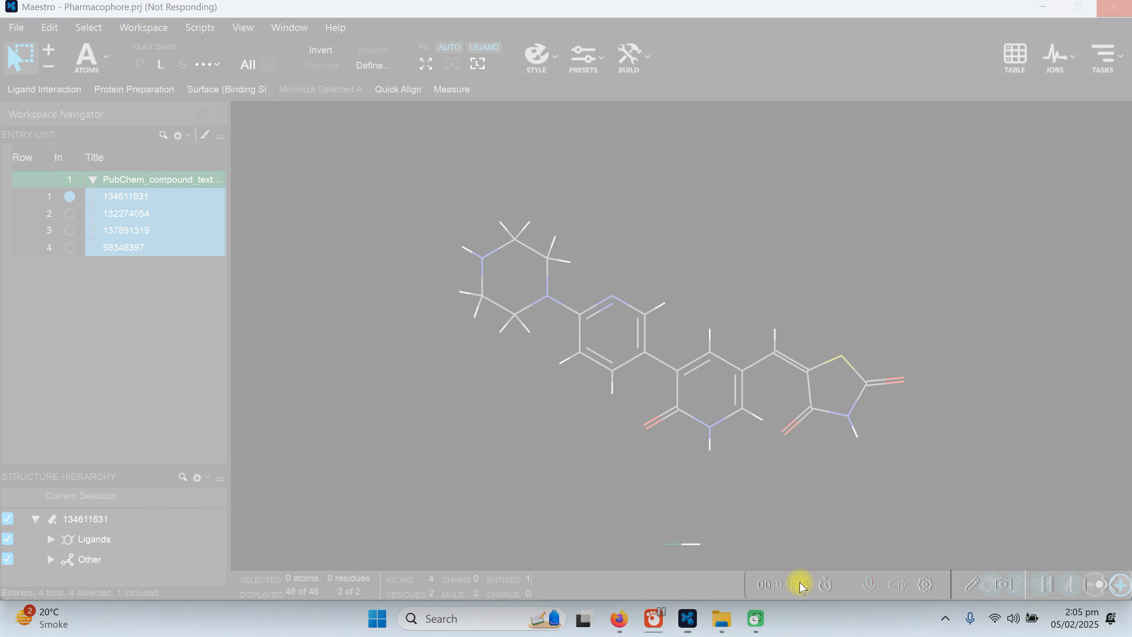
# Include entry 134611631 in the workspace and open Phase's Develop Pharmacophore Hypothesis tool as a floating window
pyautogui.click(70, 230)
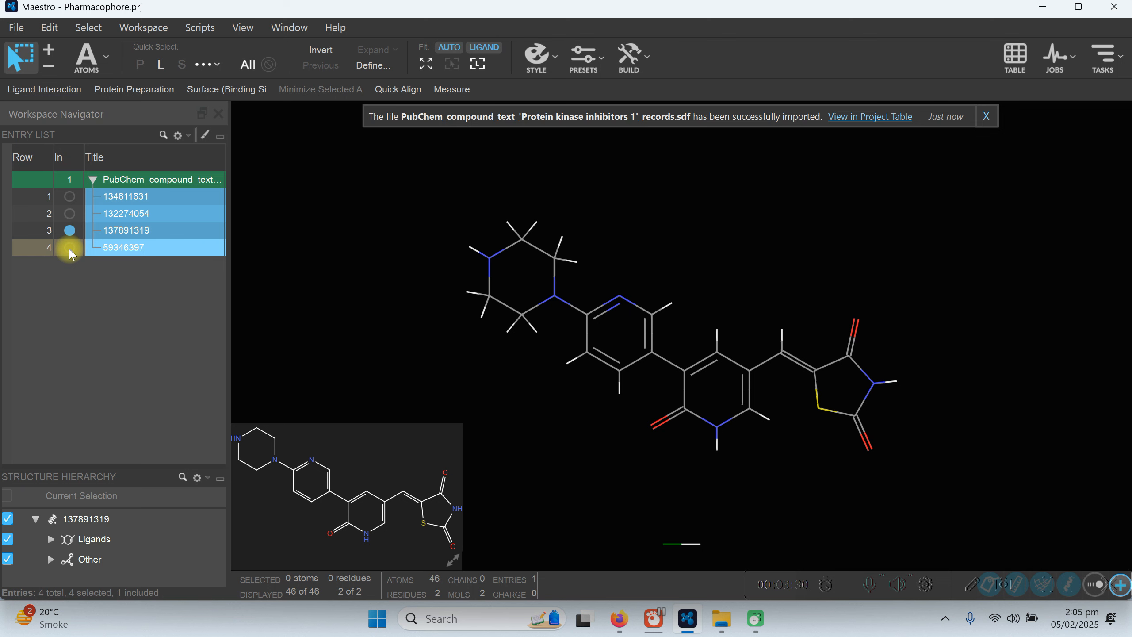
pyautogui.click(69, 197)
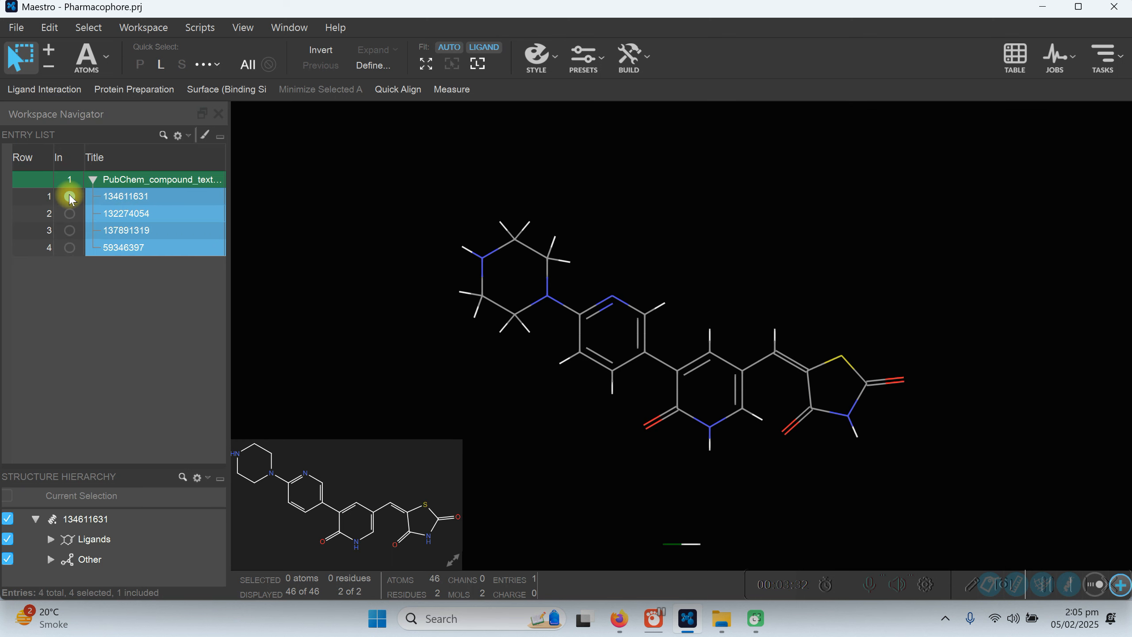
pyautogui.click(1120, 66)
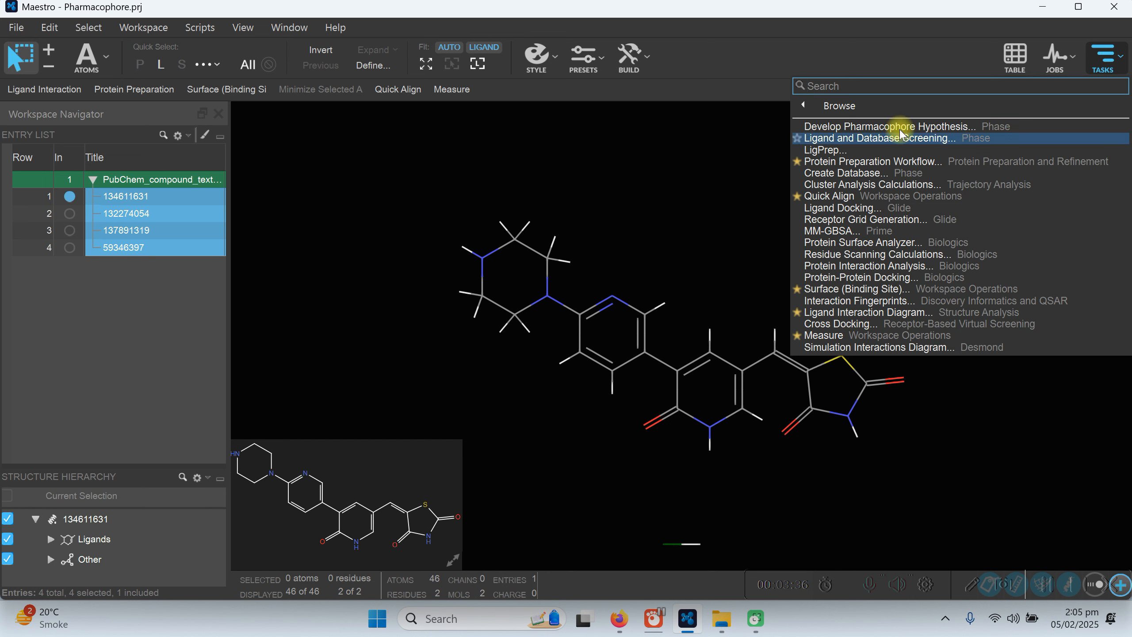
pyautogui.click(852, 104)
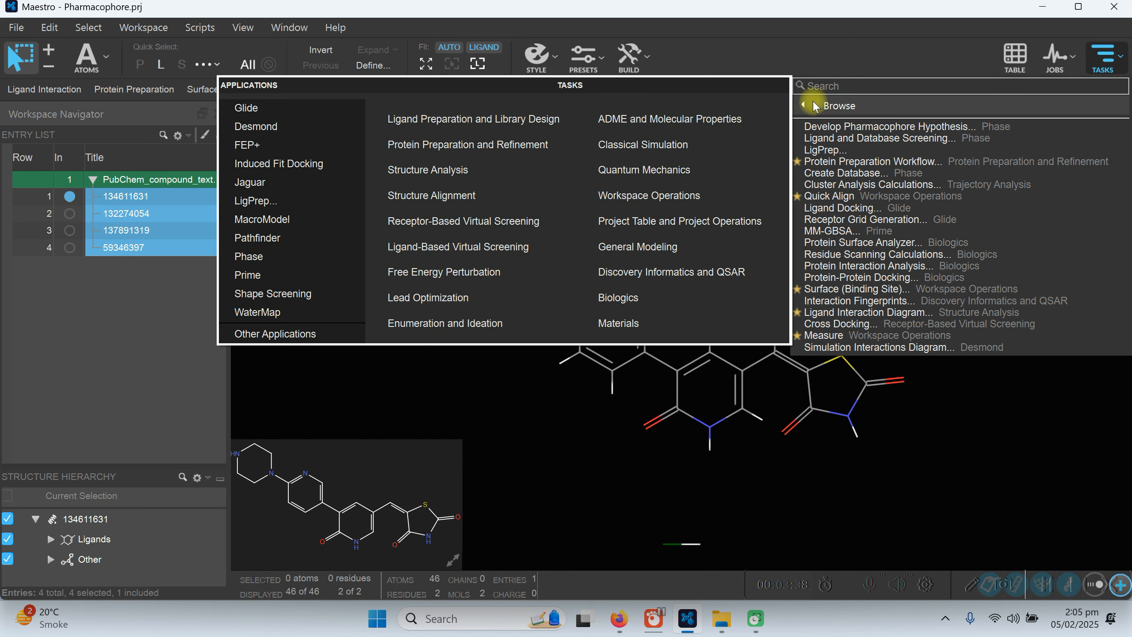
pyautogui.click(259, 257)
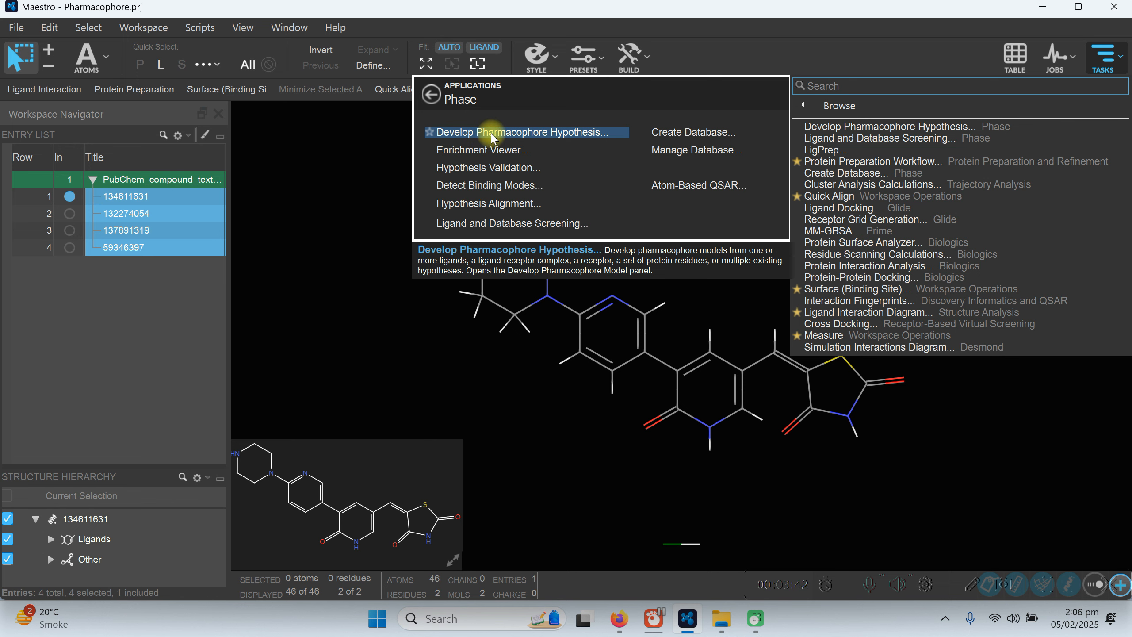
pyautogui.click(506, 134)
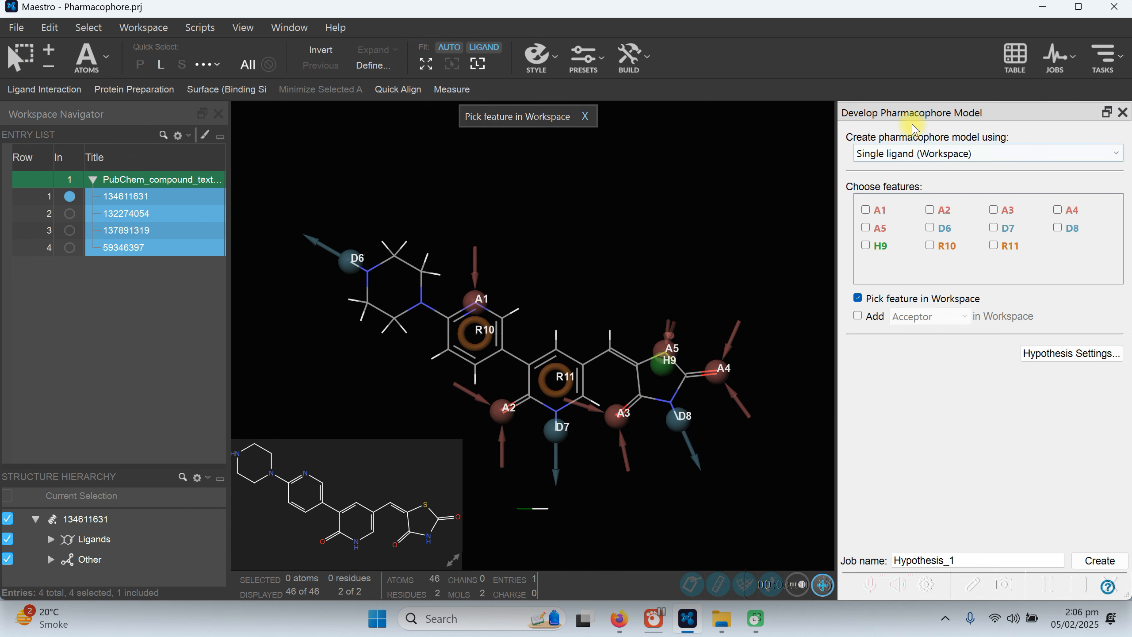
pyautogui.moveTo(912, 113); pyautogui.dragTo(828, 50)
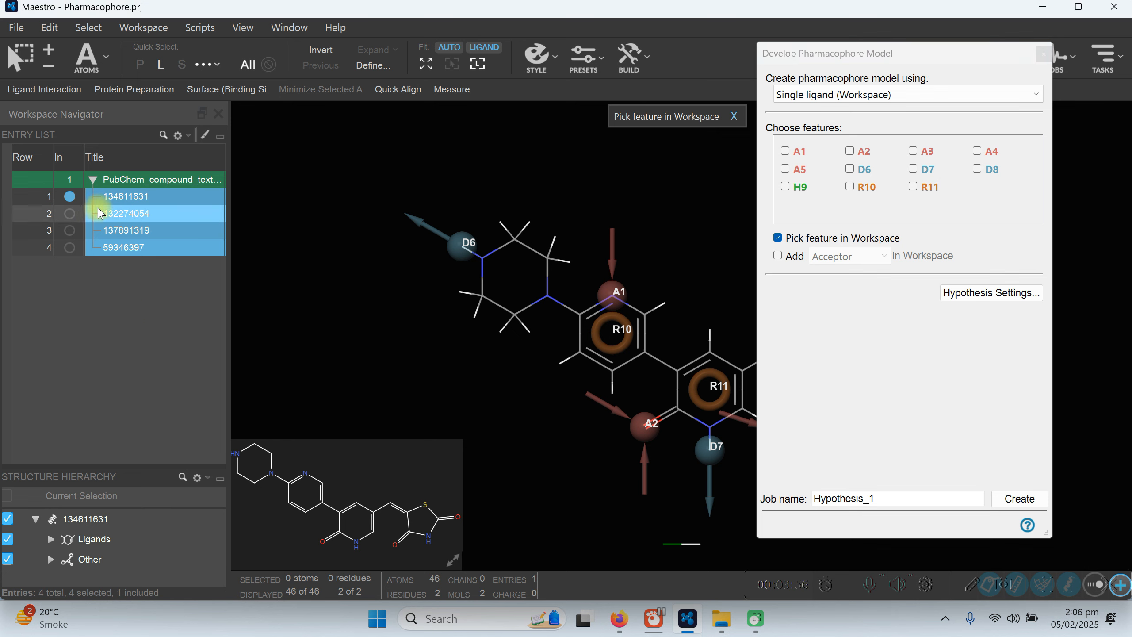
# Include each of the four imported entries in the workspace one by one to compare their pharmacophore features, ending on 134611631
pyautogui.click(69, 213)
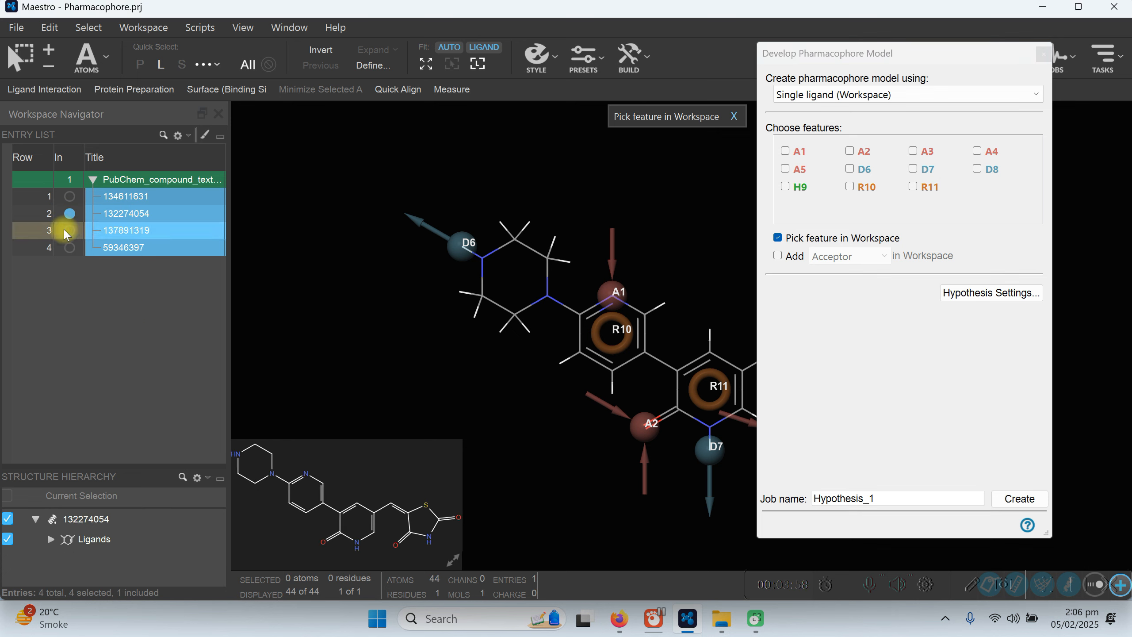
pyautogui.click(69, 230)
pyautogui.click(69, 248)
pyautogui.click(69, 196)
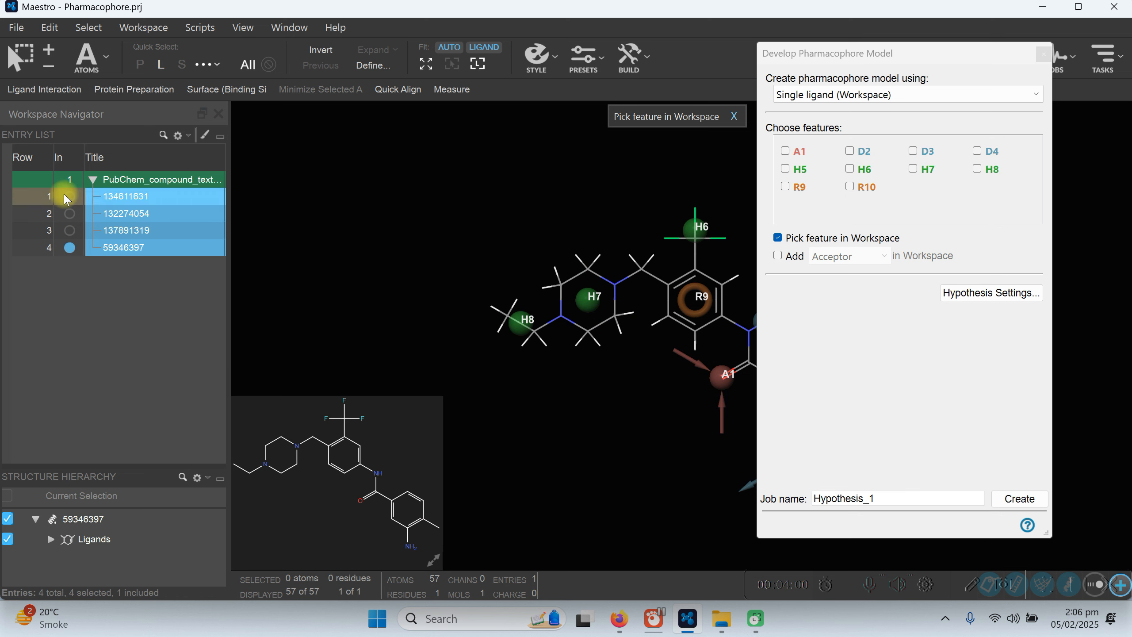
pyautogui.moveTo(849, 53); pyautogui.dragTo(957, 34)
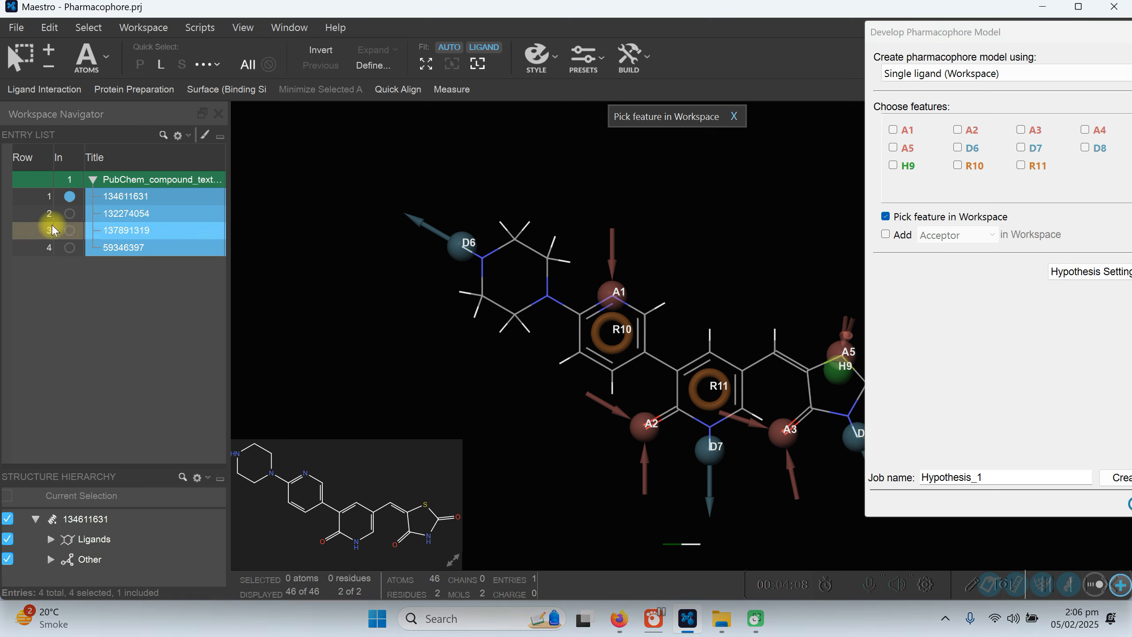
pyautogui.click(70, 214)
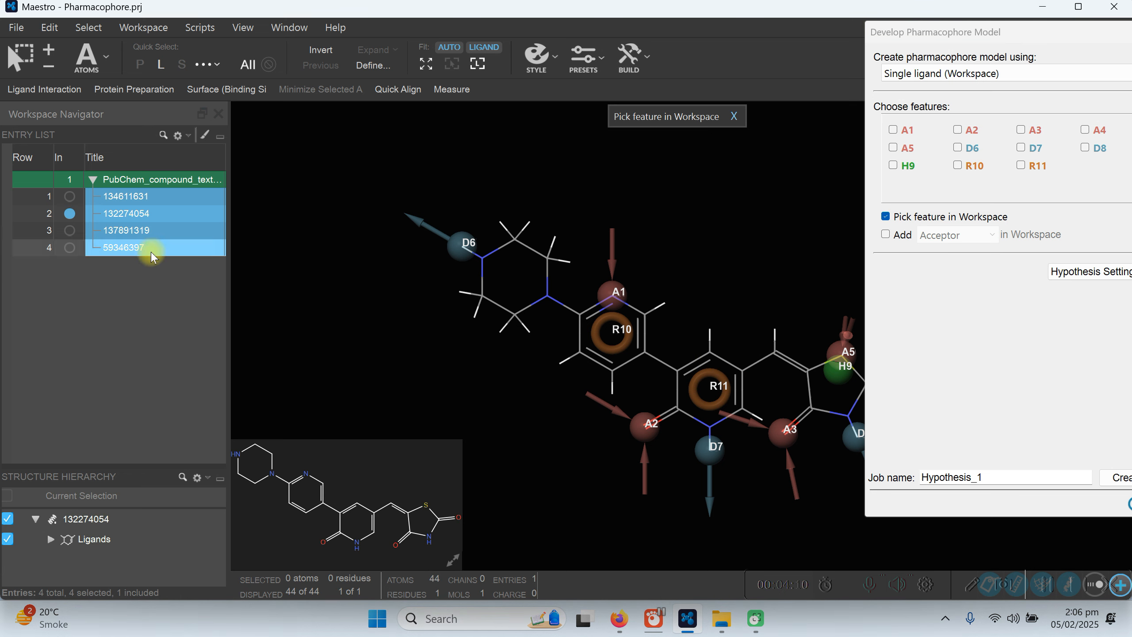
pyautogui.click(69, 230)
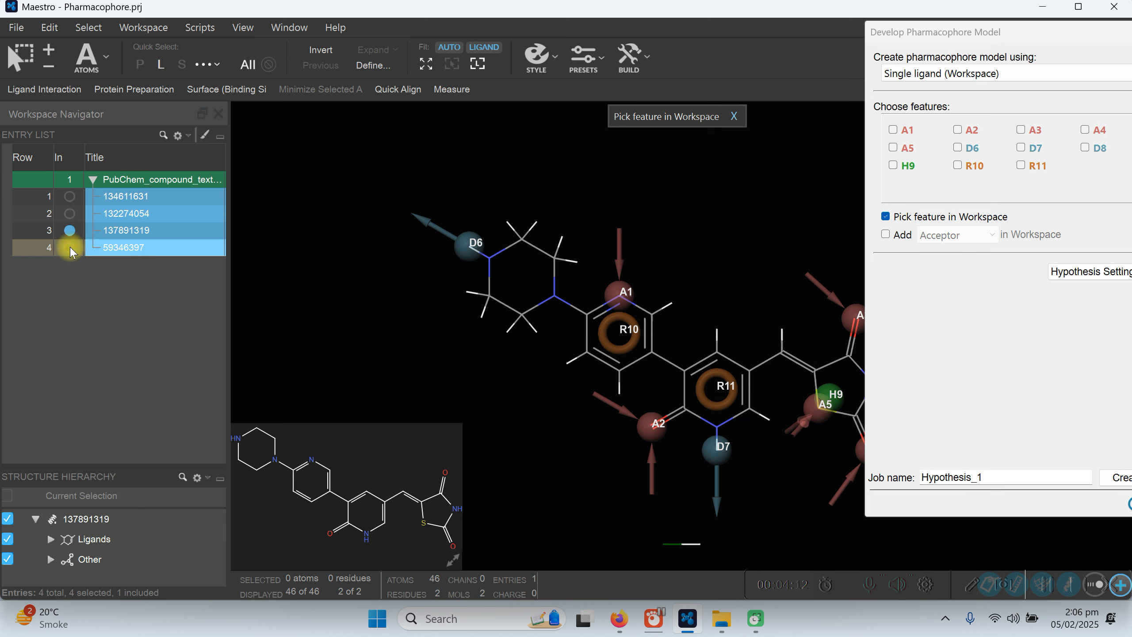
pyautogui.click(70, 247)
pyautogui.click(70, 197)
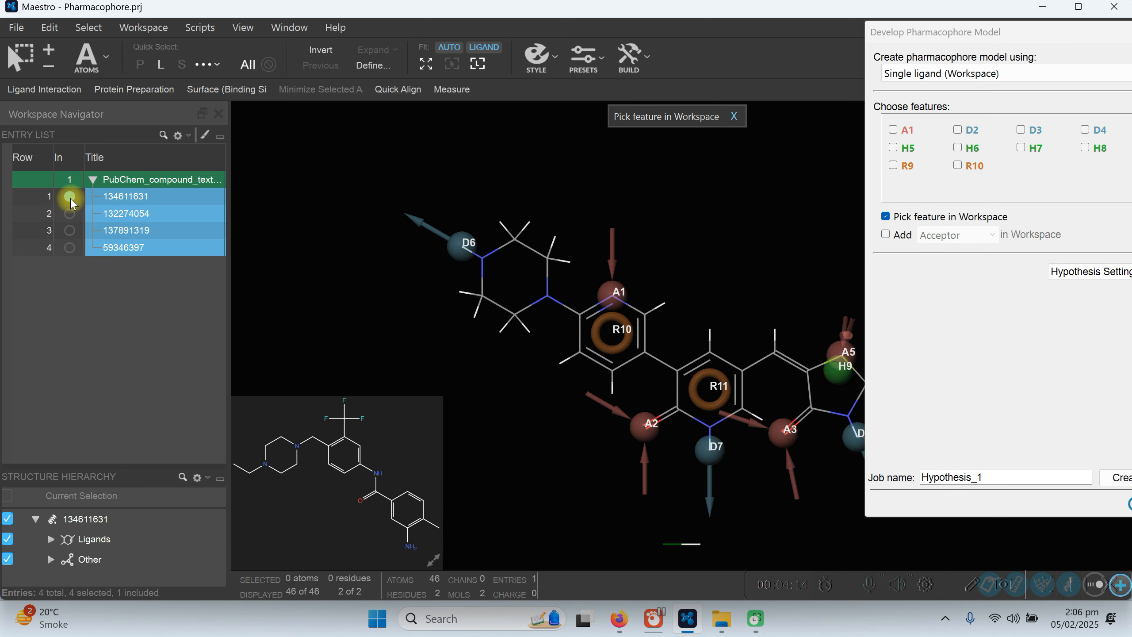
# Choose the aromatic ring features R11 and R10 of ligand 134611631 for the single-ligand pharmacophore model
pyautogui.moveTo(976, 36); pyautogui.dragTo(169, 52)
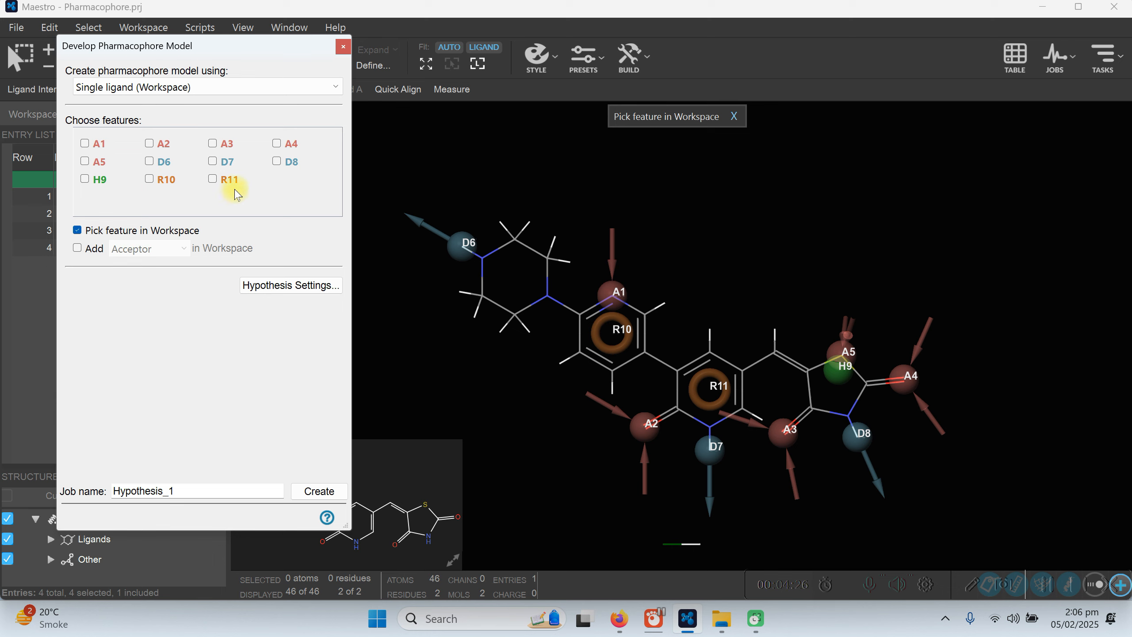
pyautogui.click(722, 411)
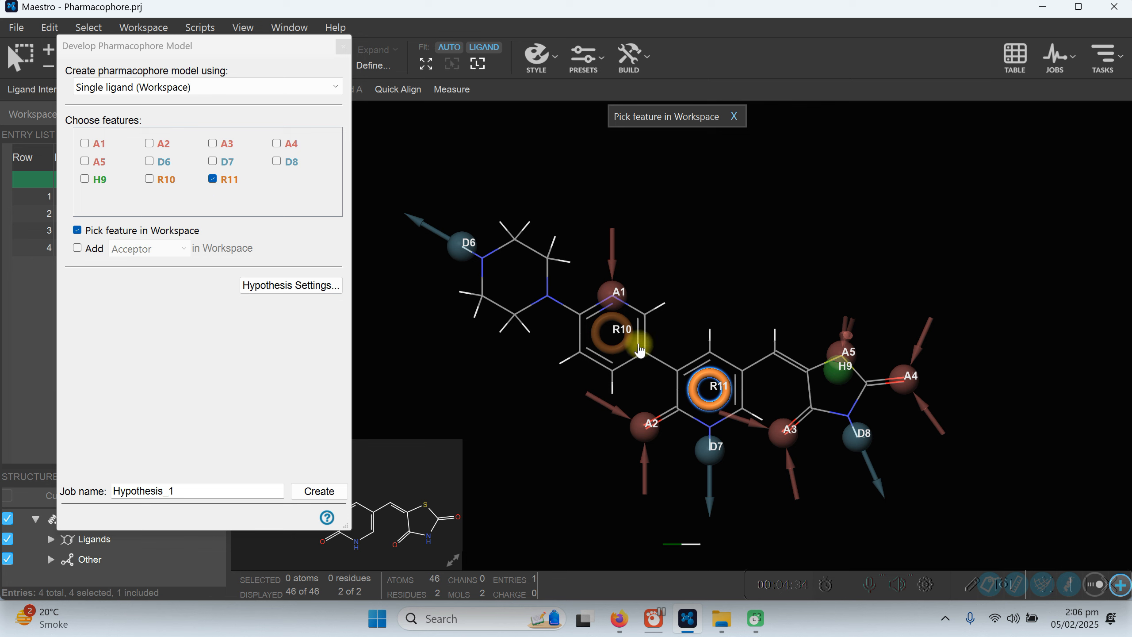
pyautogui.click(613, 352)
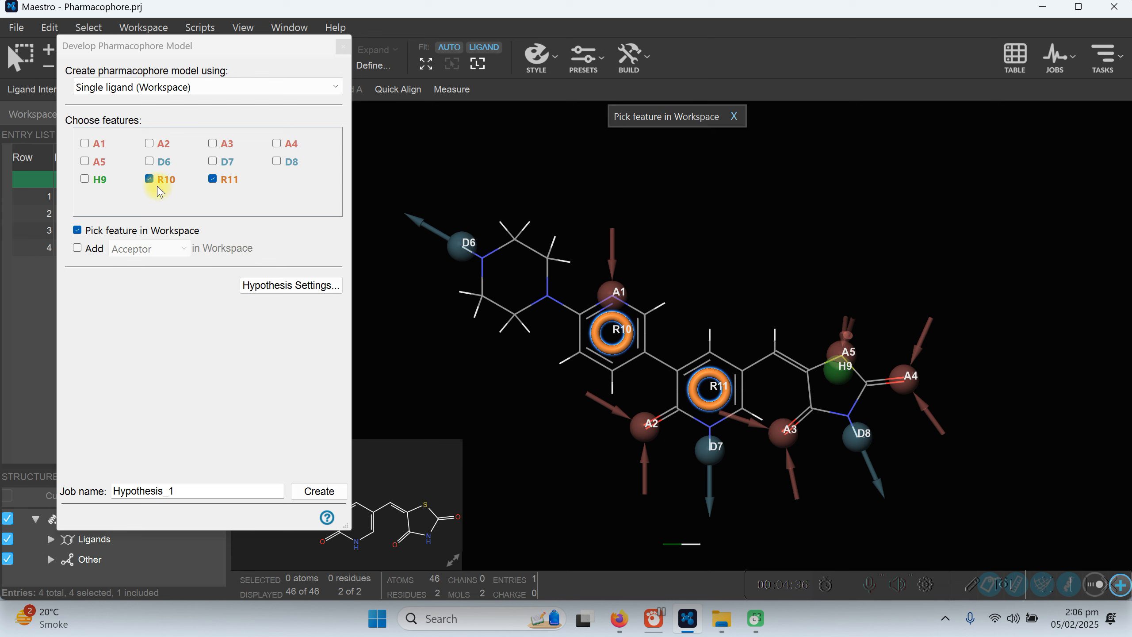
pyautogui.click(81, 186)
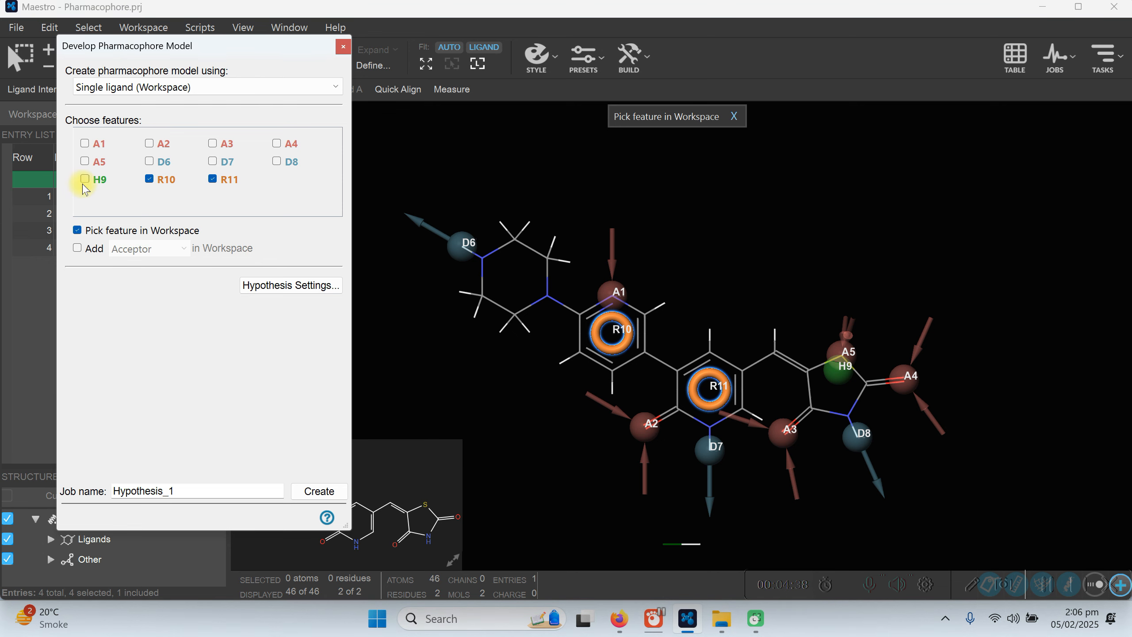
# Try adding features H9, A3, A2, D6, A1, D8 and A4 to the model and clear them again
pyautogui.click(86, 180)
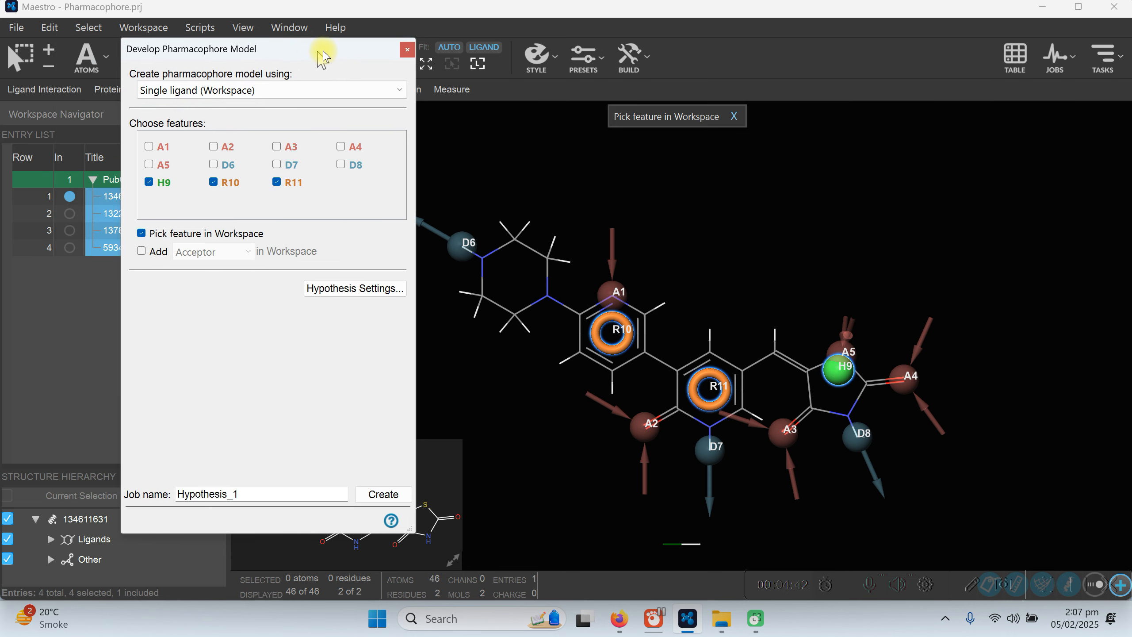
pyautogui.moveTo(253, 52); pyautogui.dragTo(272, 49)
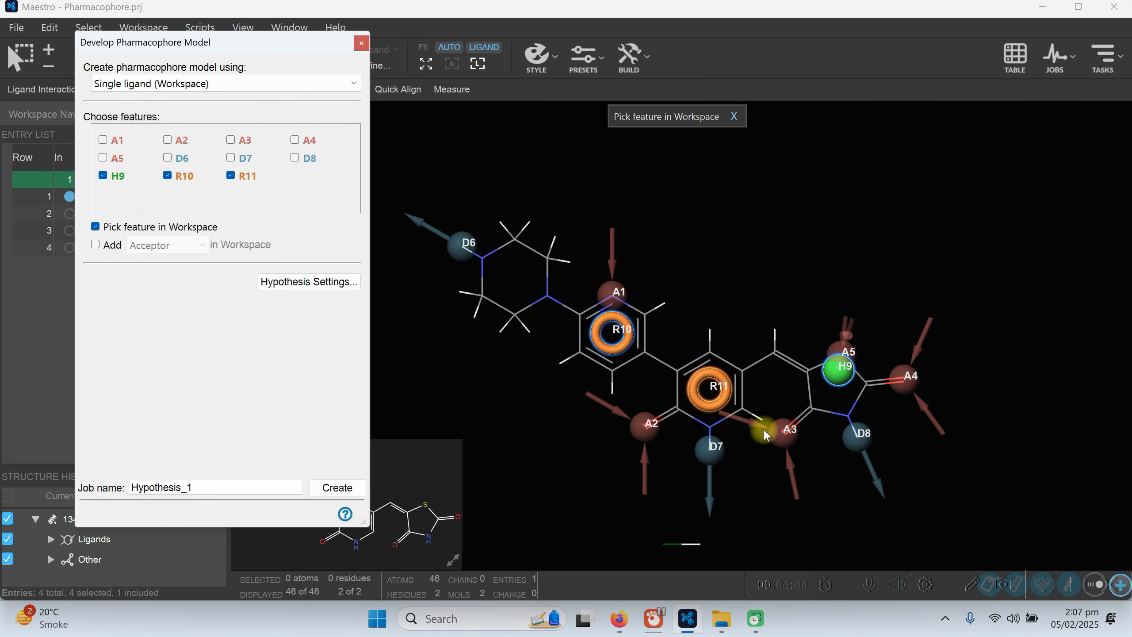
pyautogui.click(784, 431)
pyautogui.click(640, 429)
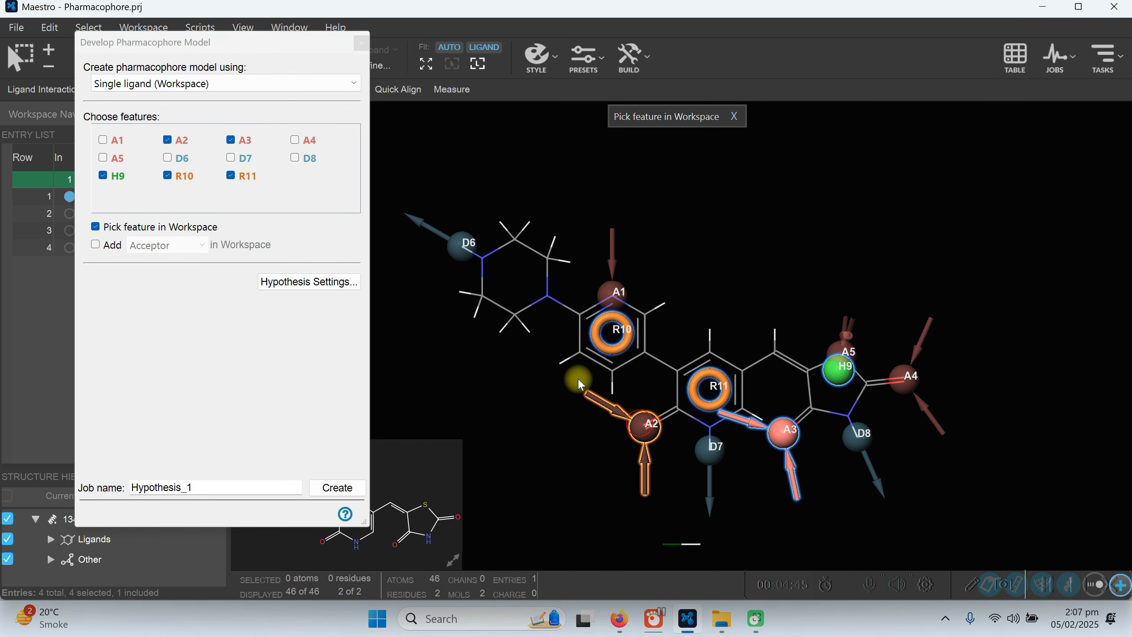
pyautogui.click(462, 244)
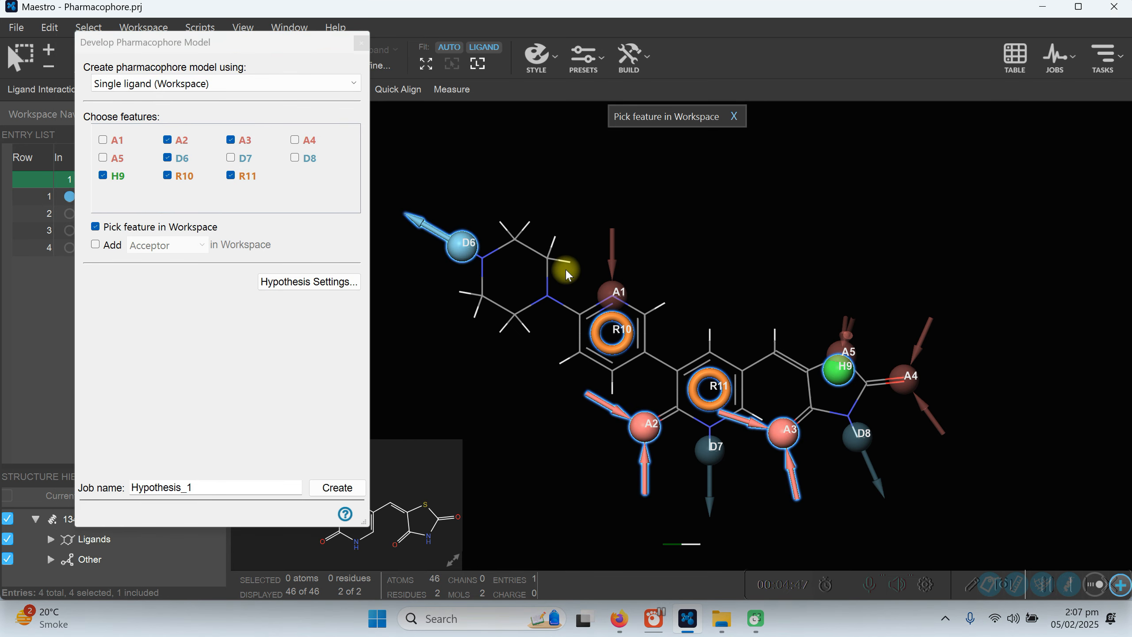
pyautogui.click(613, 296)
pyautogui.click(858, 435)
pyautogui.click(905, 377)
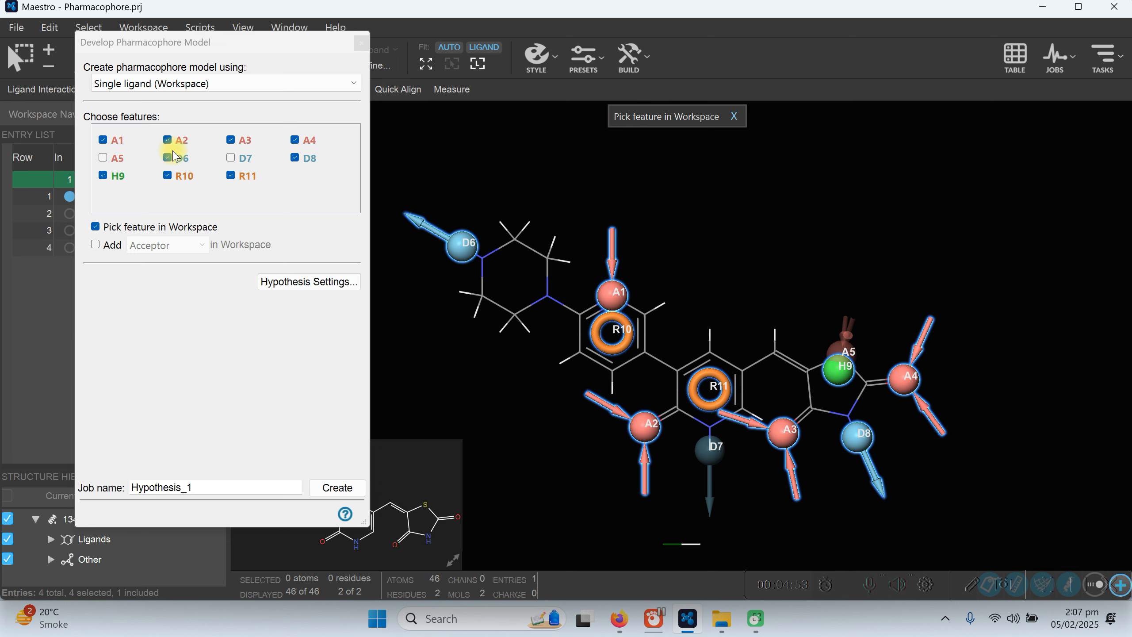
pyautogui.click(108, 143)
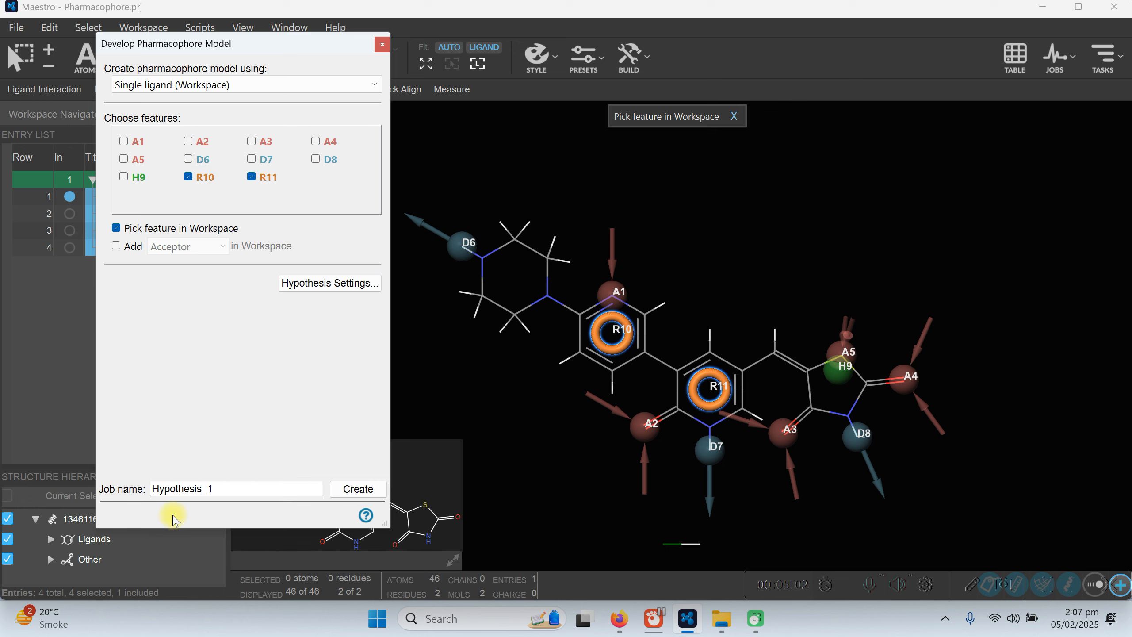
# Name the job Single_Ligand, create the hypothesis from the chosen features and close the model development window
pyautogui.moveTo(228, 487); pyautogui.dragTo(135, 487)
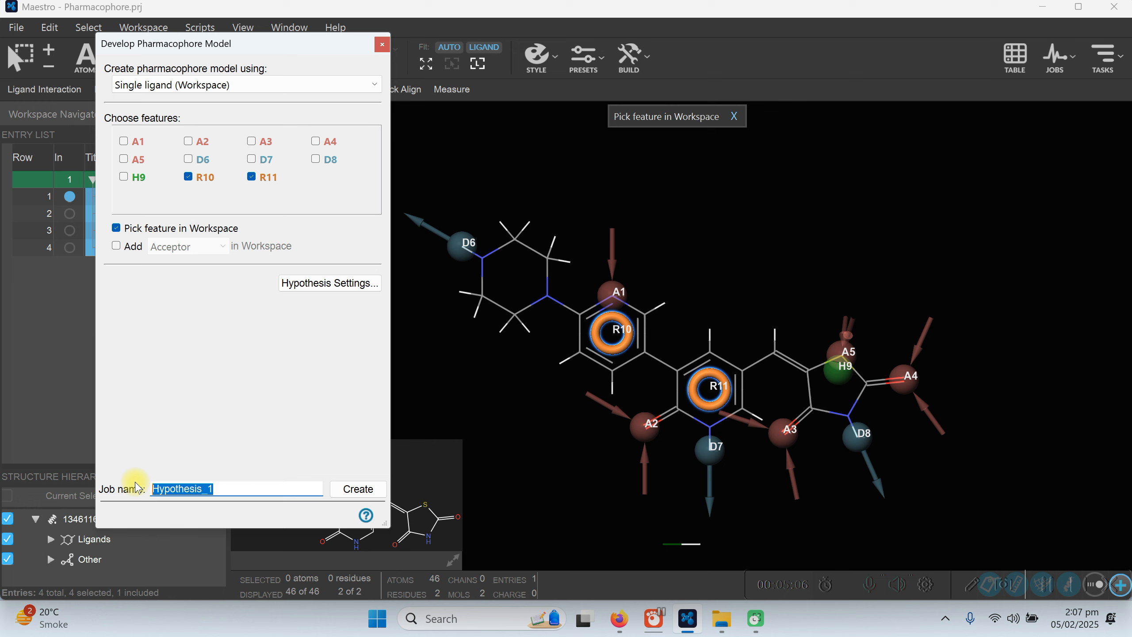
pyautogui.write('Single_ligand')
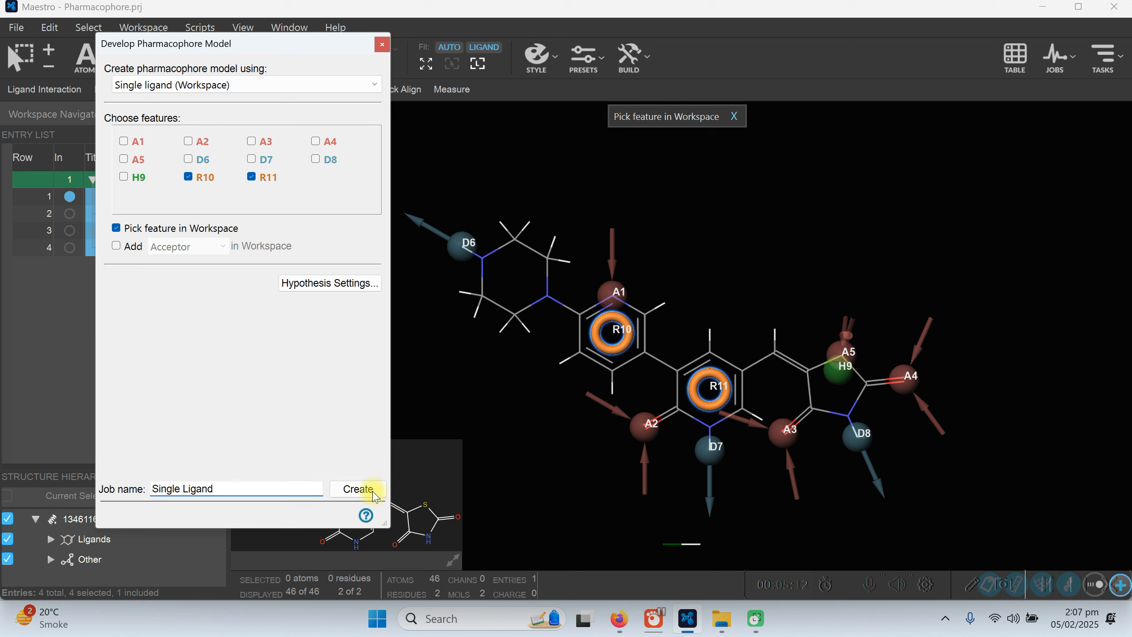
pyautogui.click(183, 489)
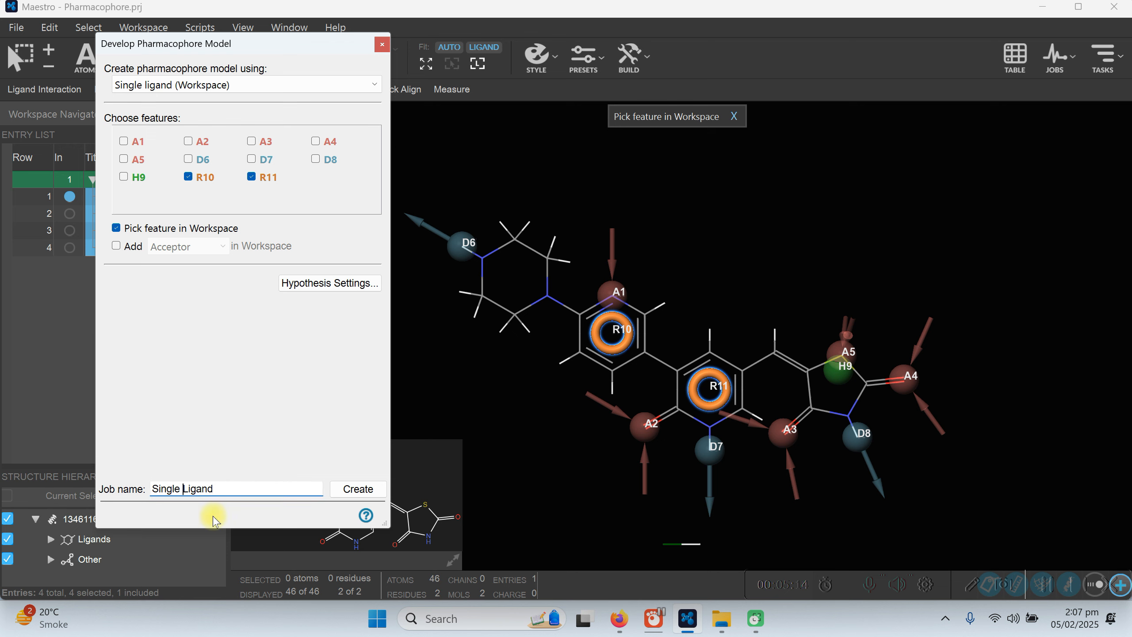
pyautogui.click(358, 488)
pyautogui.click(406, 314)
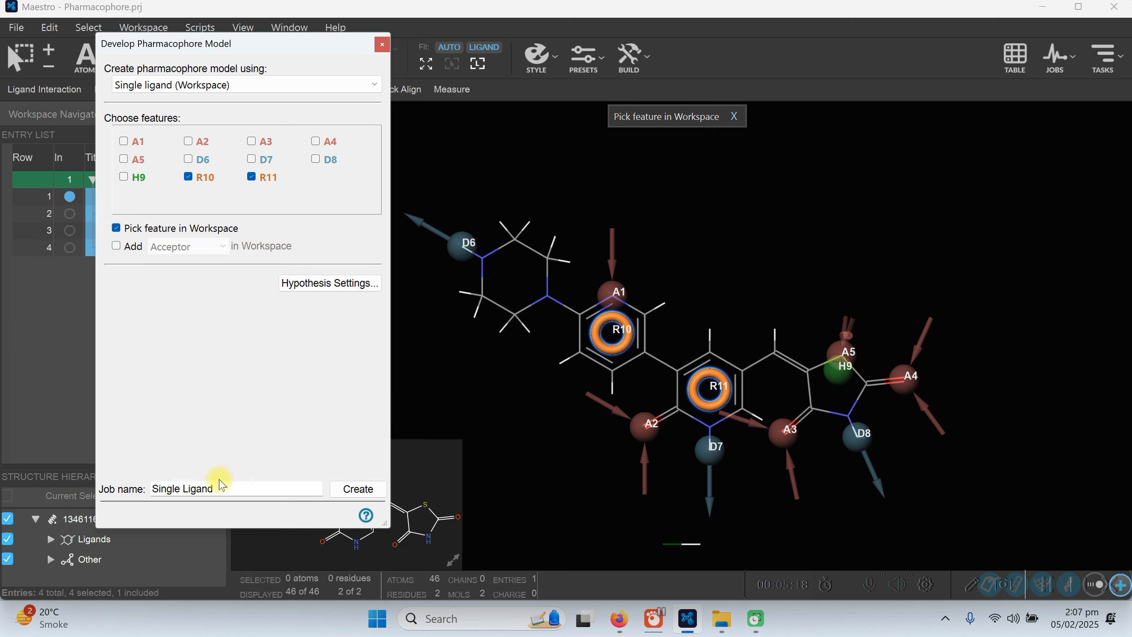
pyautogui.click(183, 489)
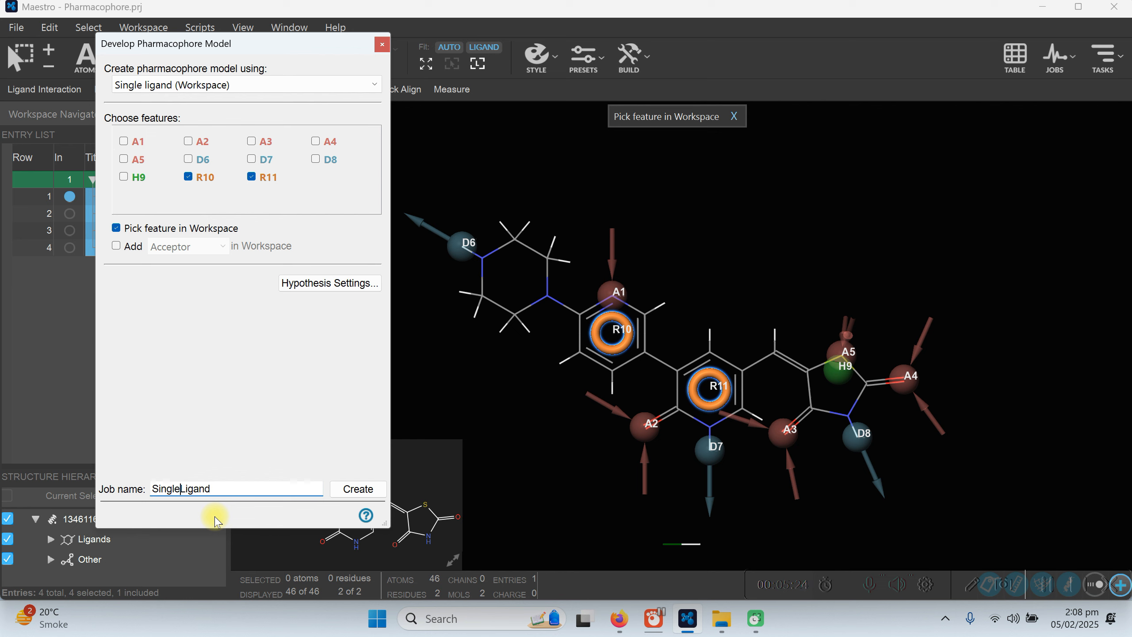
pyautogui.click(357, 490)
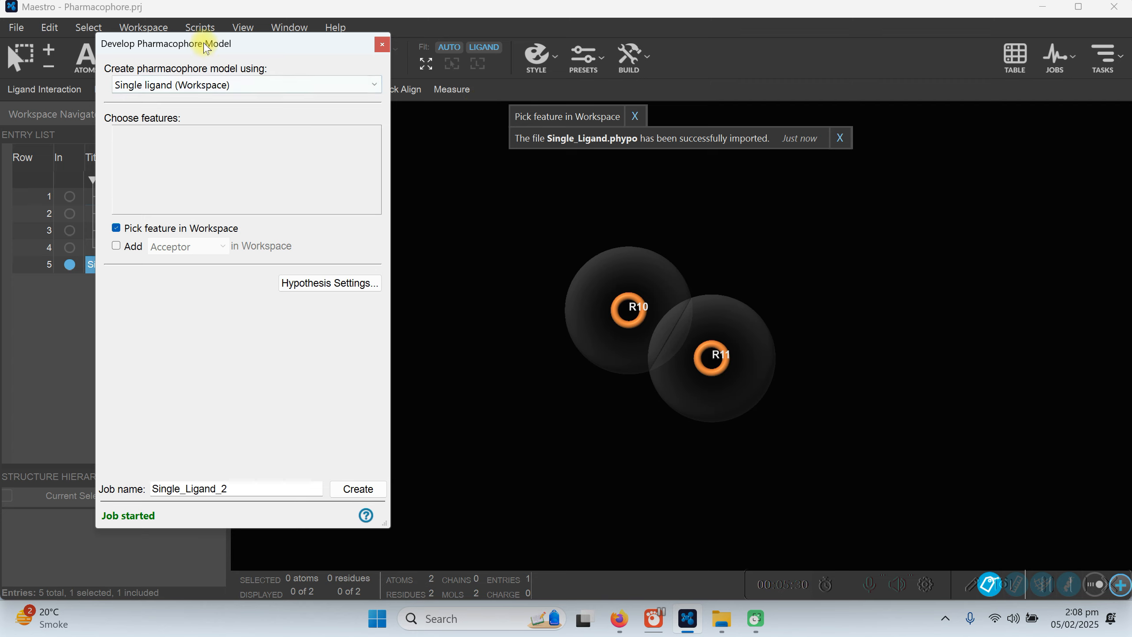
pyautogui.moveTo(201, 49); pyautogui.dragTo(842, 77)
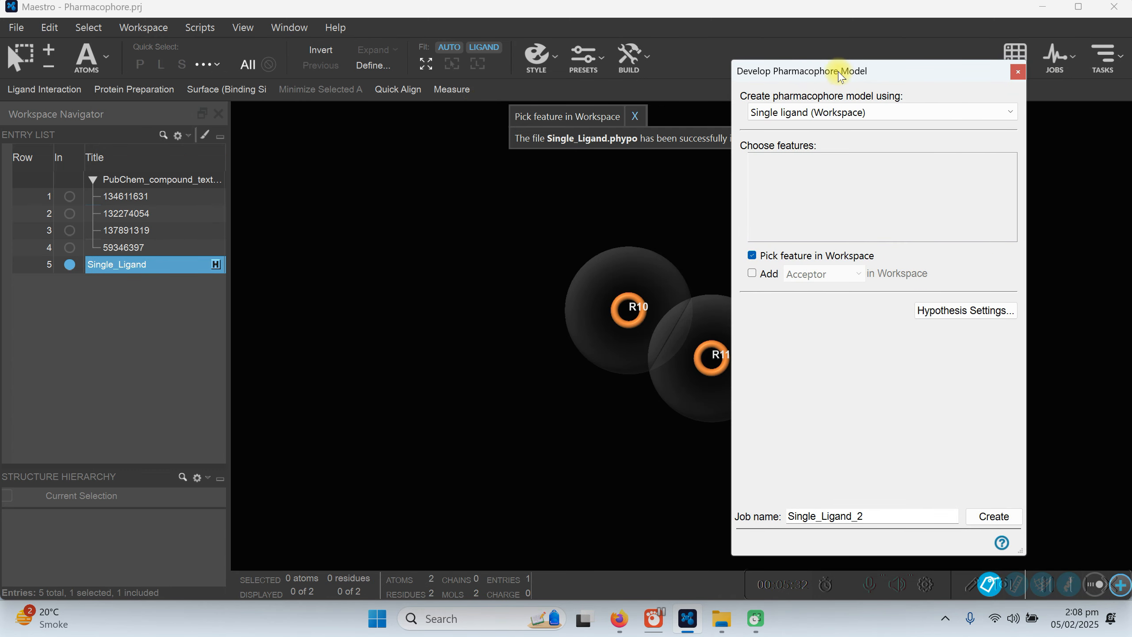
pyautogui.click(1018, 72)
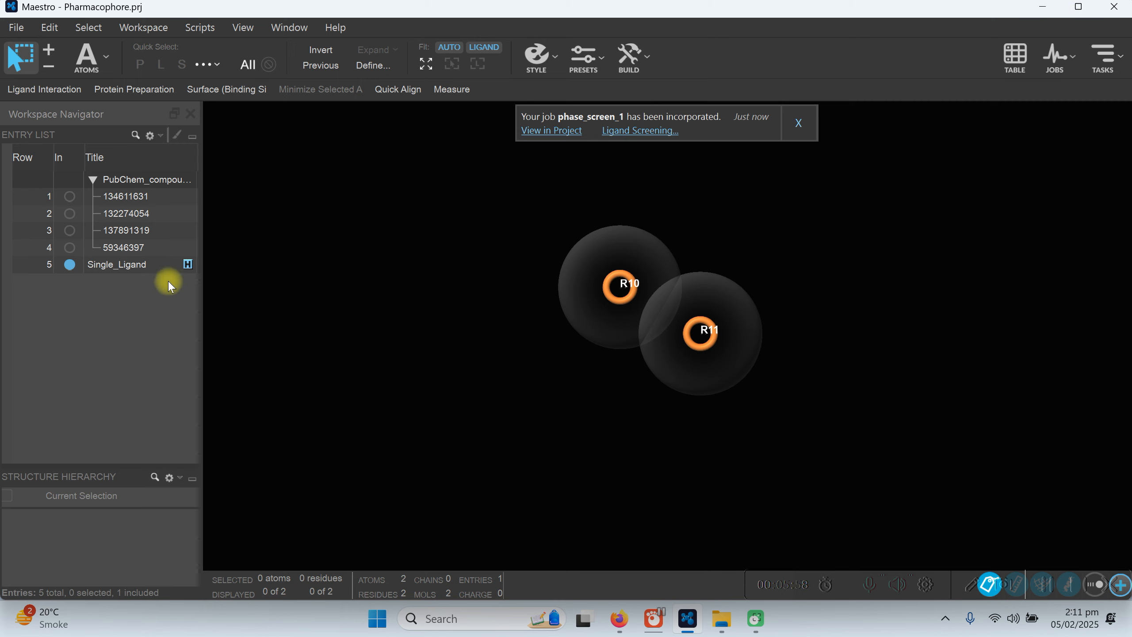
# Add the Single_Ligand hypothesis to a Phase database screen
pyautogui.click(187, 265)
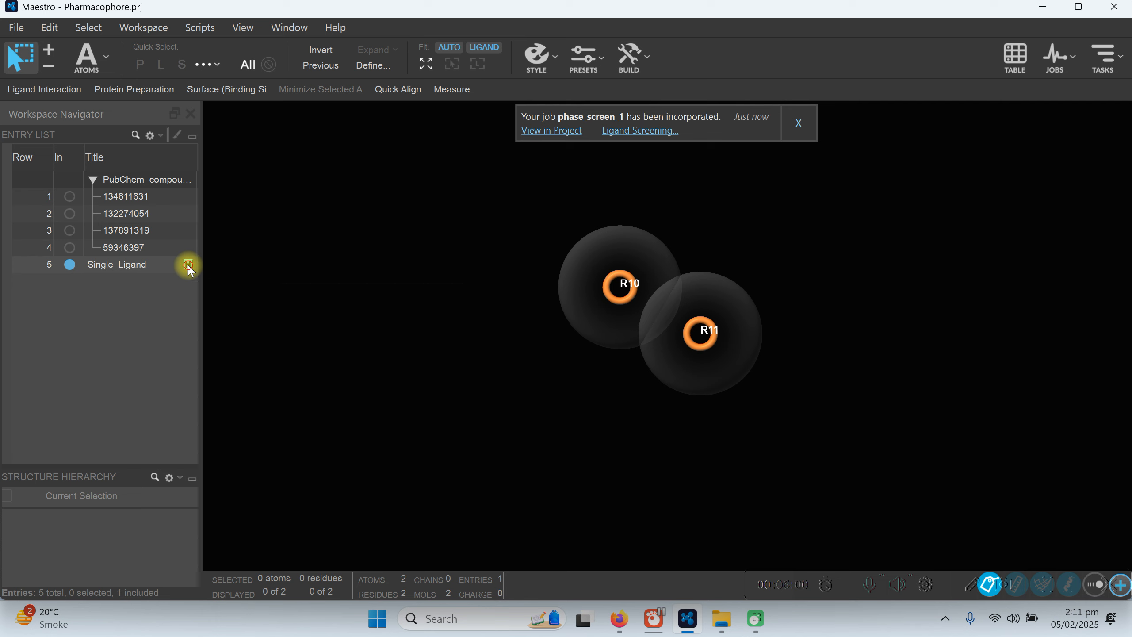
pyautogui.click(187, 265)
pyautogui.click(188, 265)
pyautogui.click(187, 265)
pyautogui.click(187, 265)
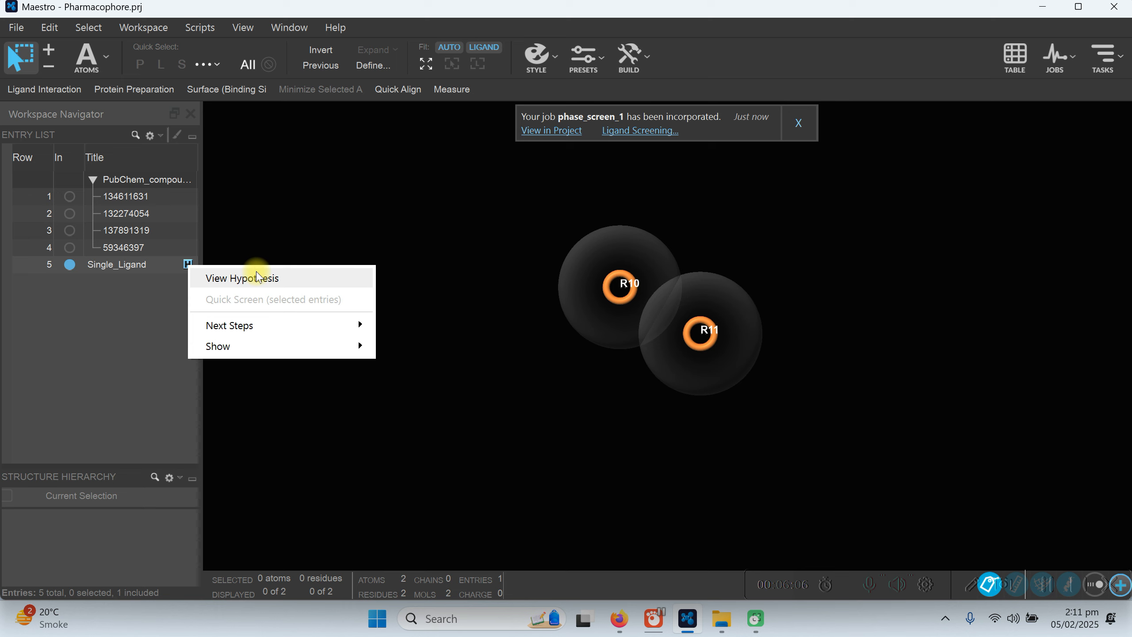
pyautogui.moveTo(240, 324)
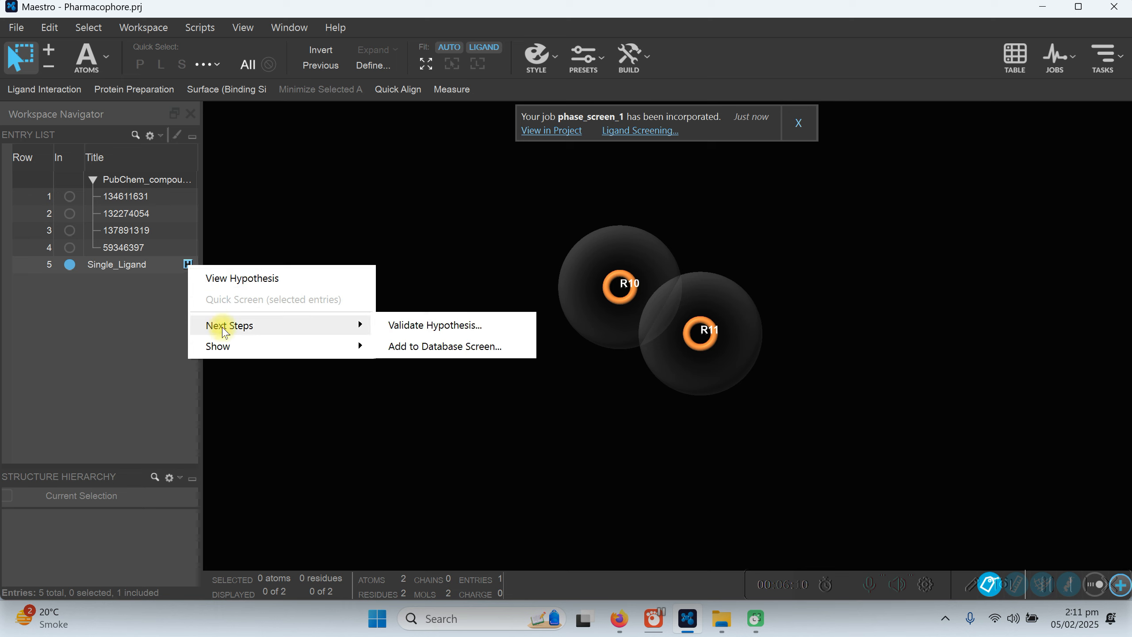
pyautogui.click(429, 348)
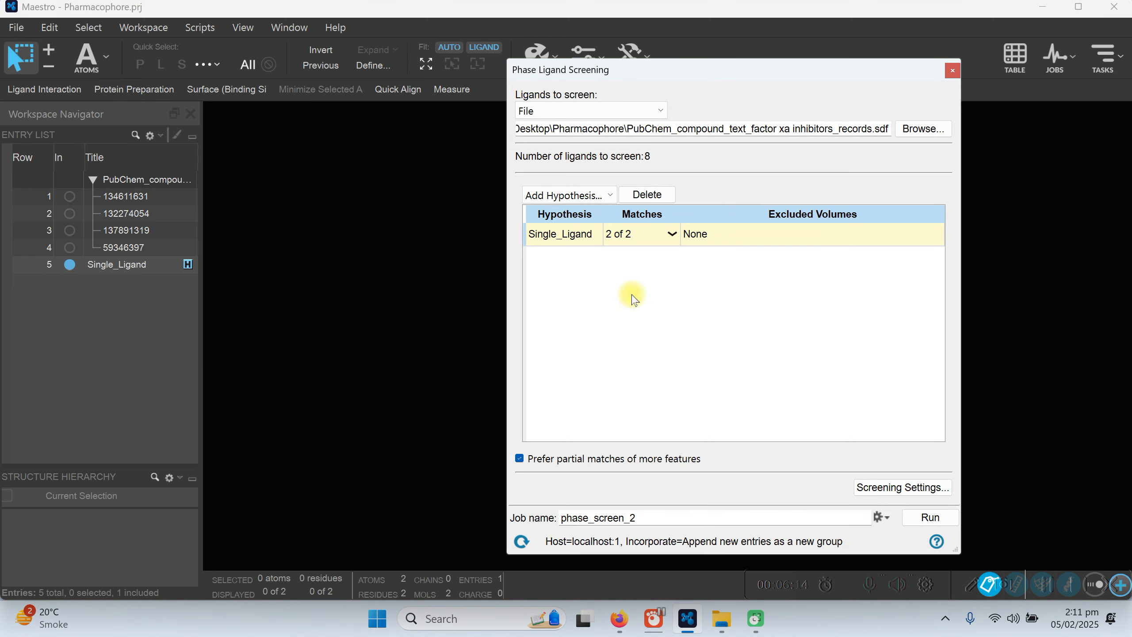
# Try using the selected project table entries as the ligands to screen, selecting 134611631, 132274054, 137891319 and 59346397
pyautogui.moveTo(702, 69); pyautogui.dragTo(893, 77)
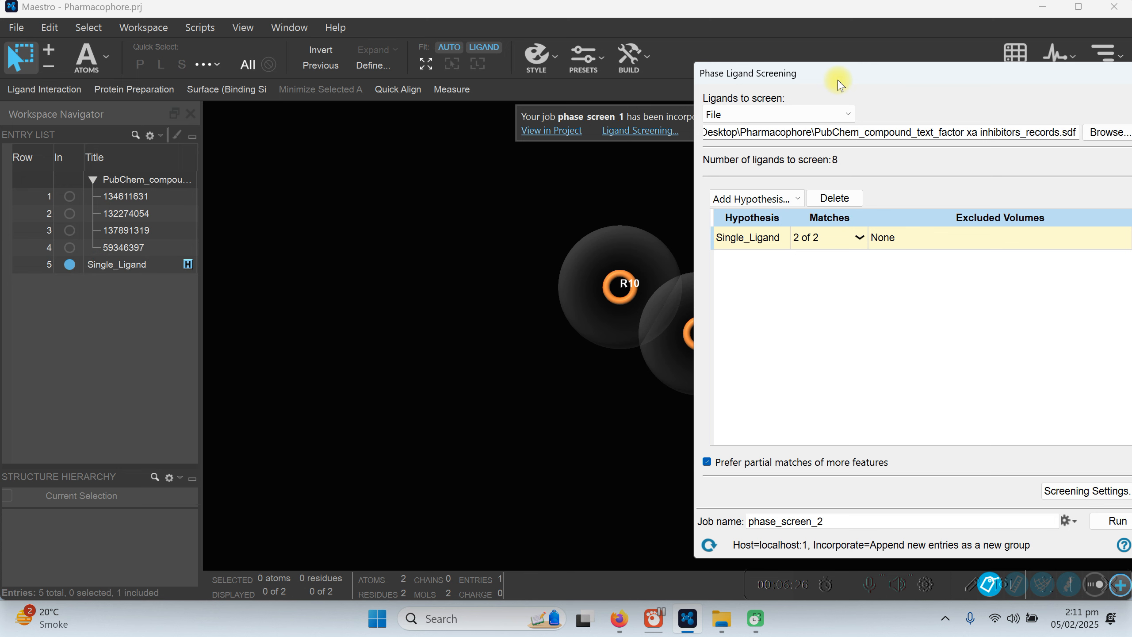
pyautogui.moveTo(822, 73); pyautogui.dragTo(695, 78)
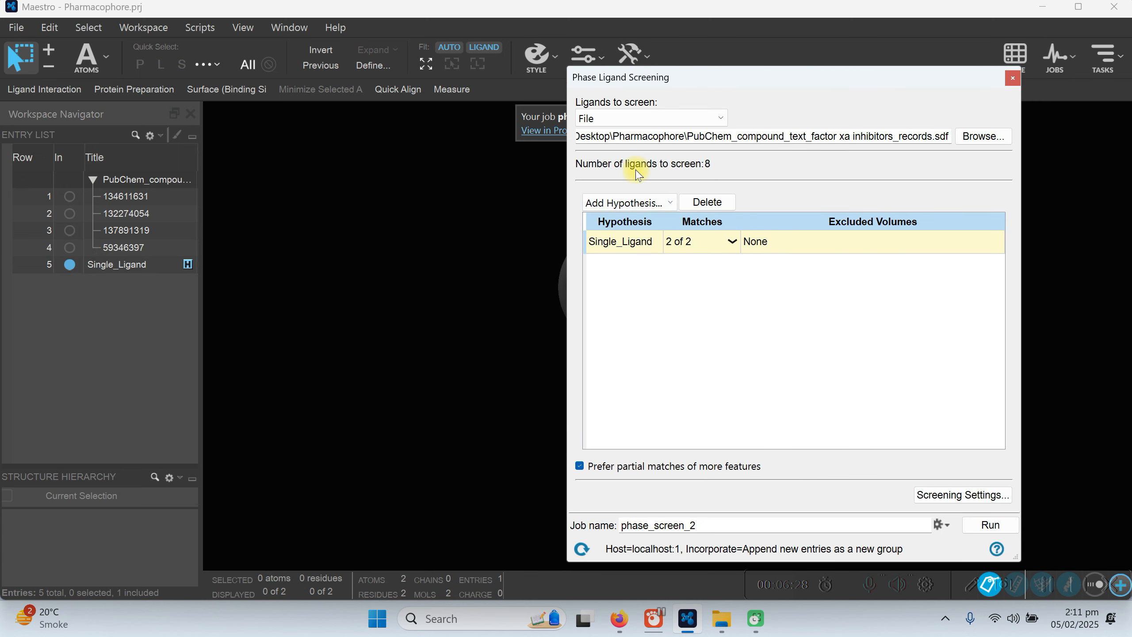
pyautogui.click(720, 120)
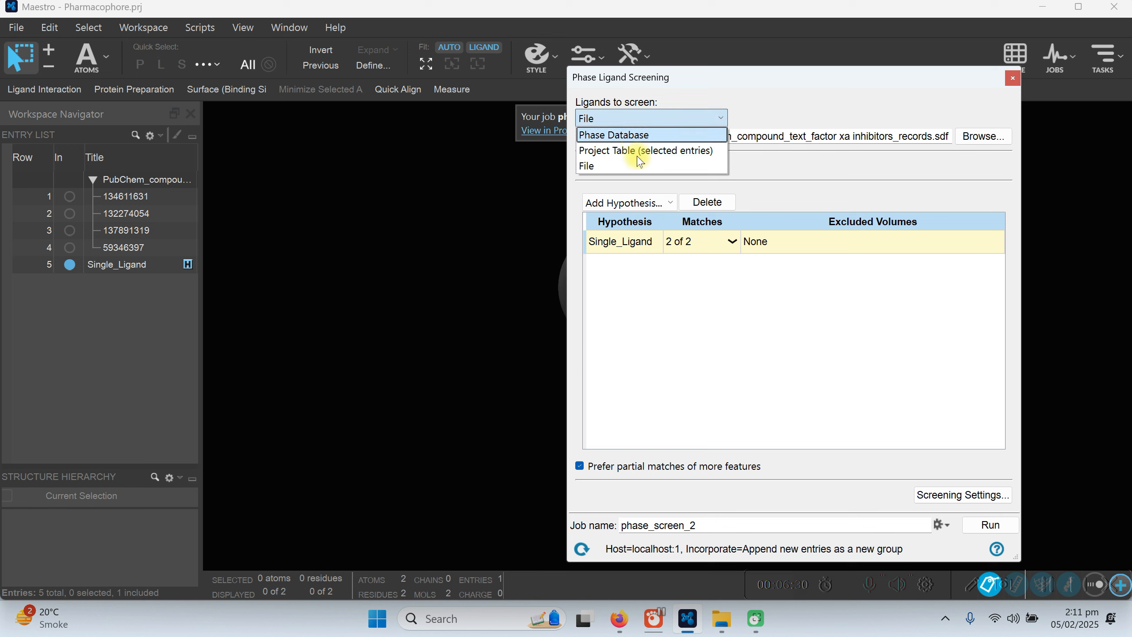
pyautogui.click(614, 151)
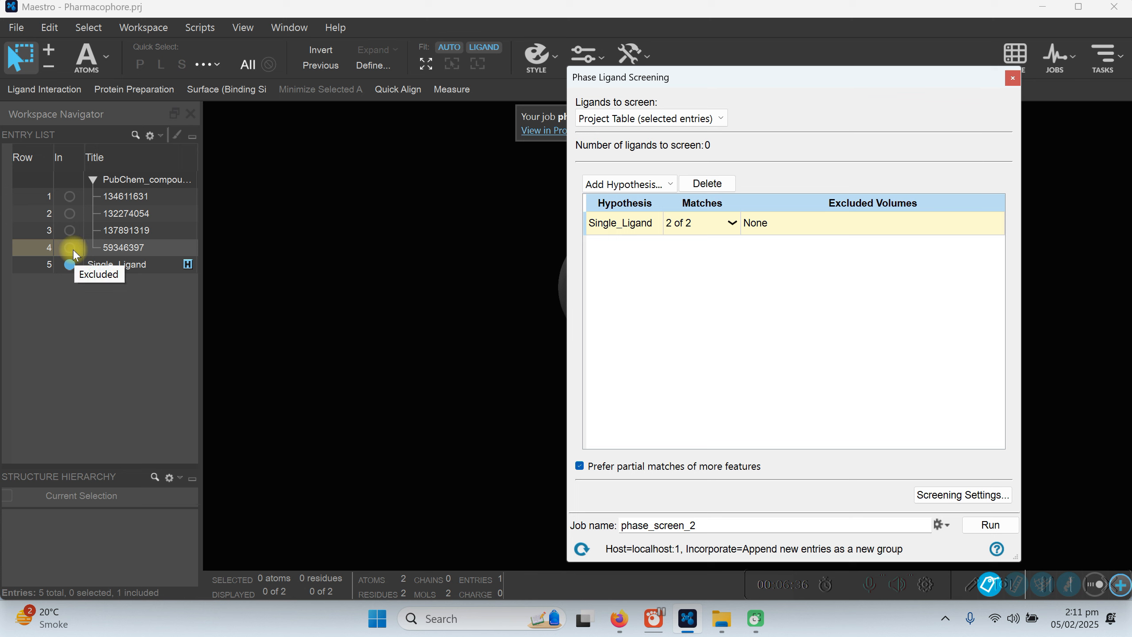
pyautogui.click(120, 198)
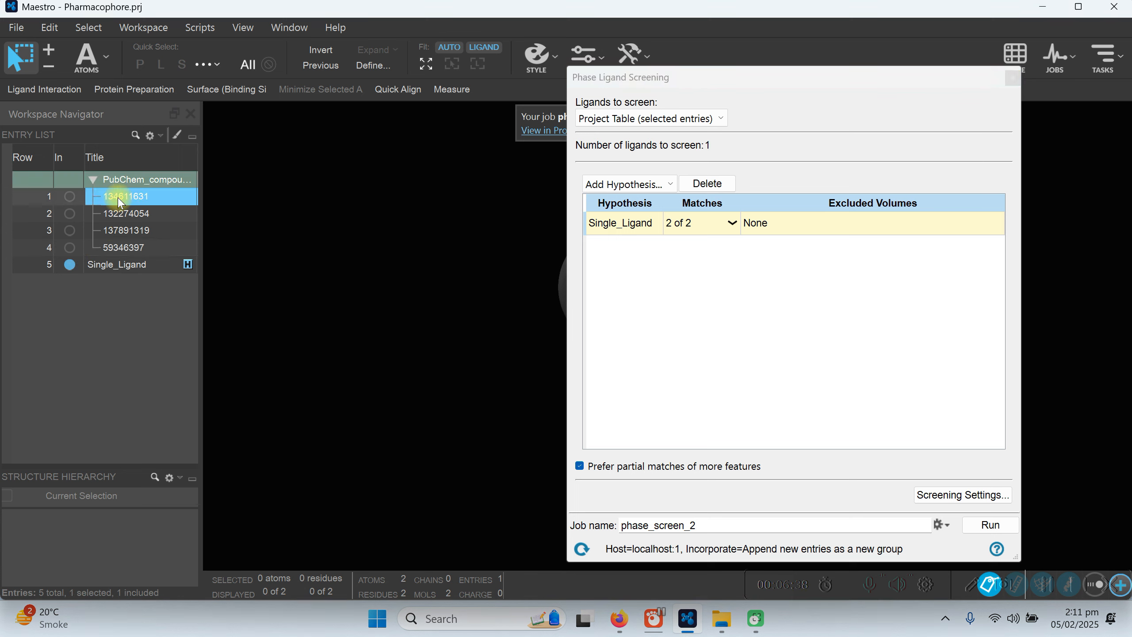
pyautogui.click(118, 217)
pyautogui.click(120, 199)
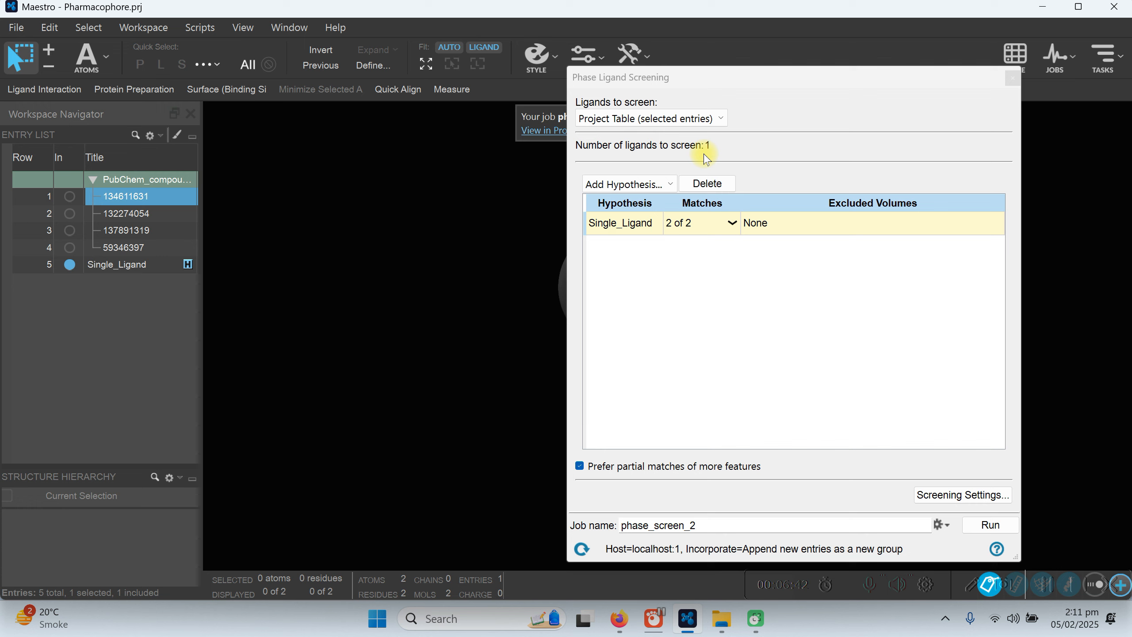
pyautogui.keyDown('ctrl'); pyautogui.click(129, 214); pyautogui.keyUp('ctrl')
pyautogui.keyDown('ctrl'); pyautogui.click(131, 230); pyautogui.keyUp('ctrl')
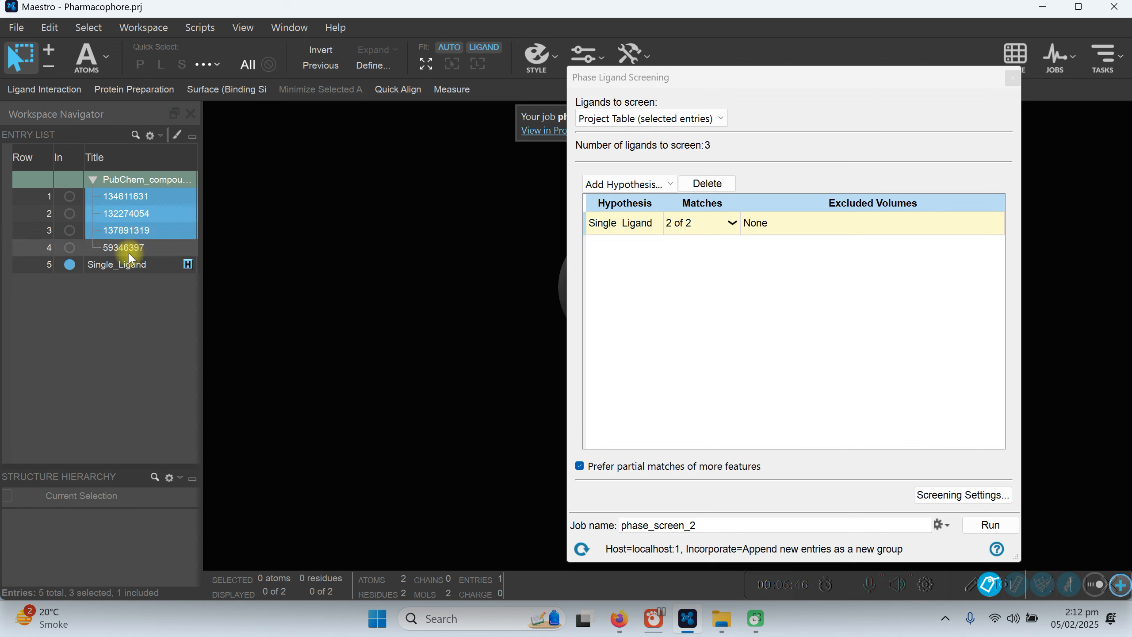
pyautogui.keyDown('ctrl'); pyautogui.click(126, 248); pyautogui.keyUp('ctrl')
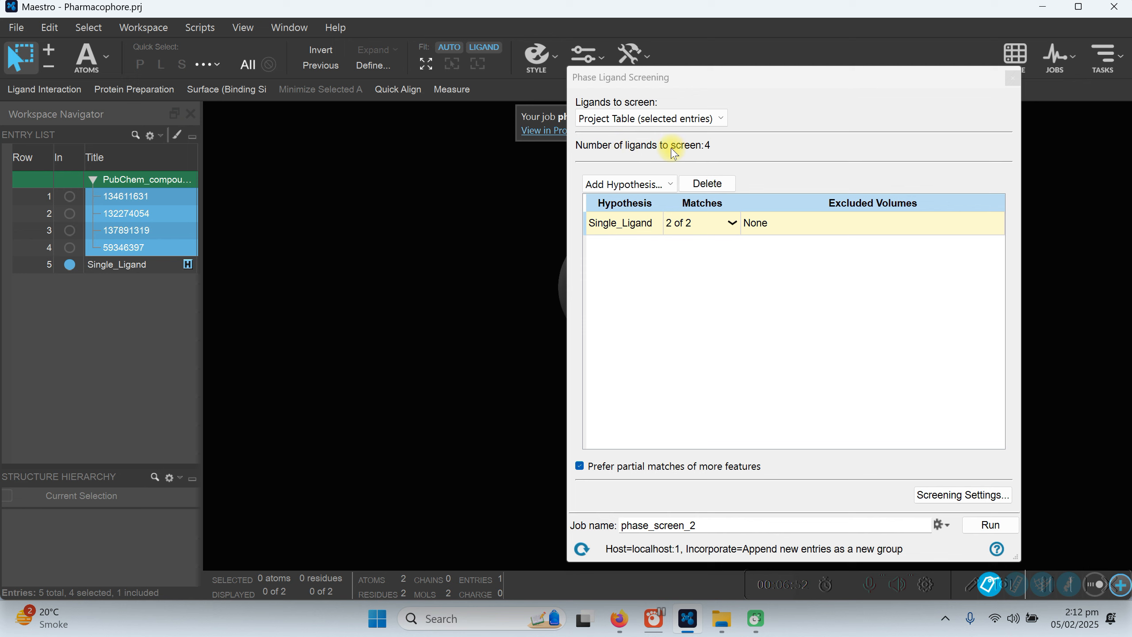
# Set the ligands to screen to come from the file PubChem_compound_text_factor xa inhibitors_records.sdf
pyautogui.click(673, 122)
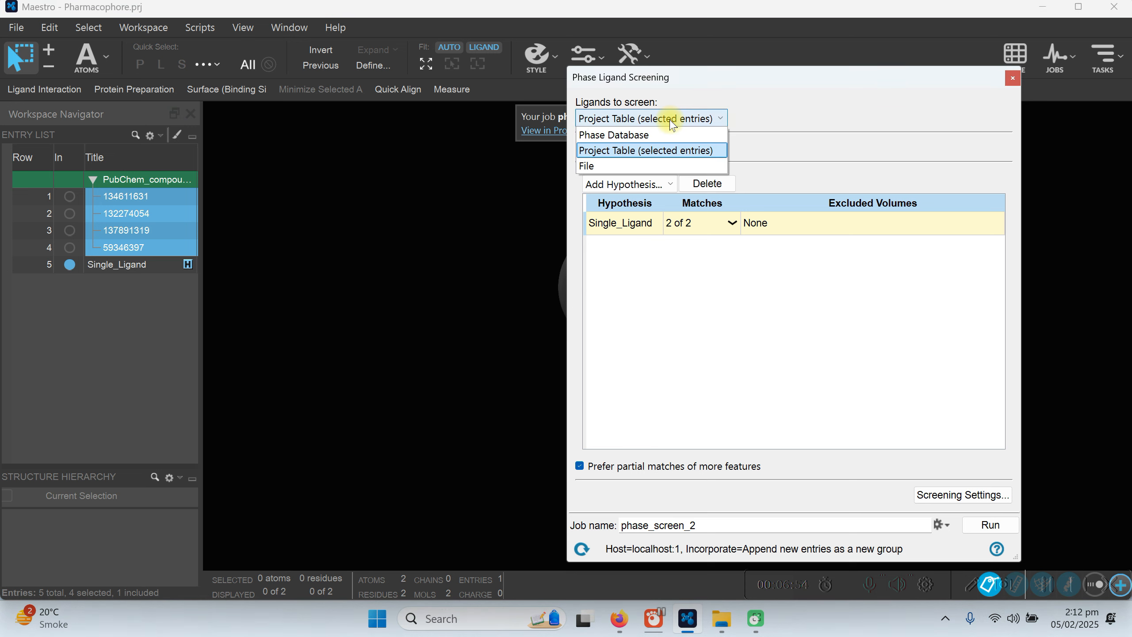
pyautogui.click(612, 166)
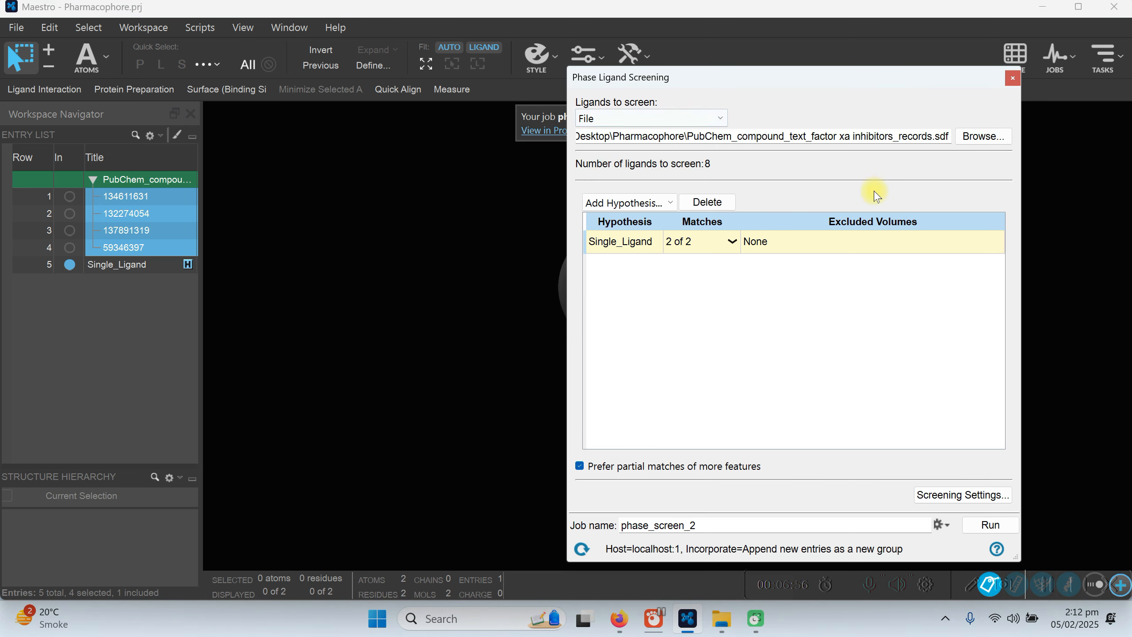
pyautogui.click(1002, 142)
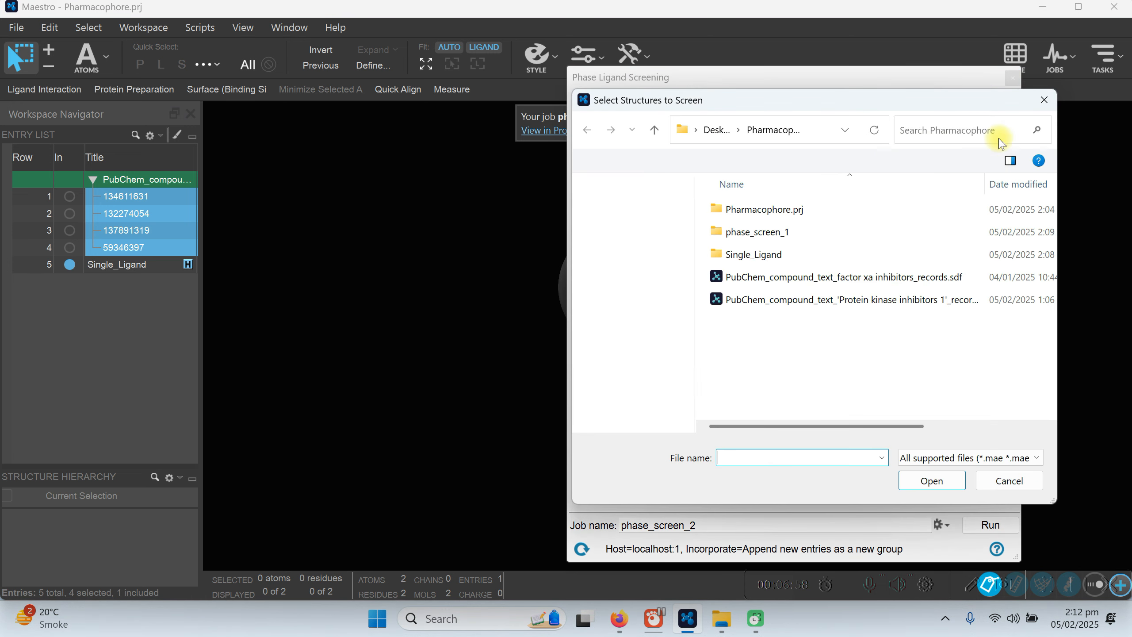
pyautogui.moveTo(771, 102); pyautogui.dragTo(608, 57)
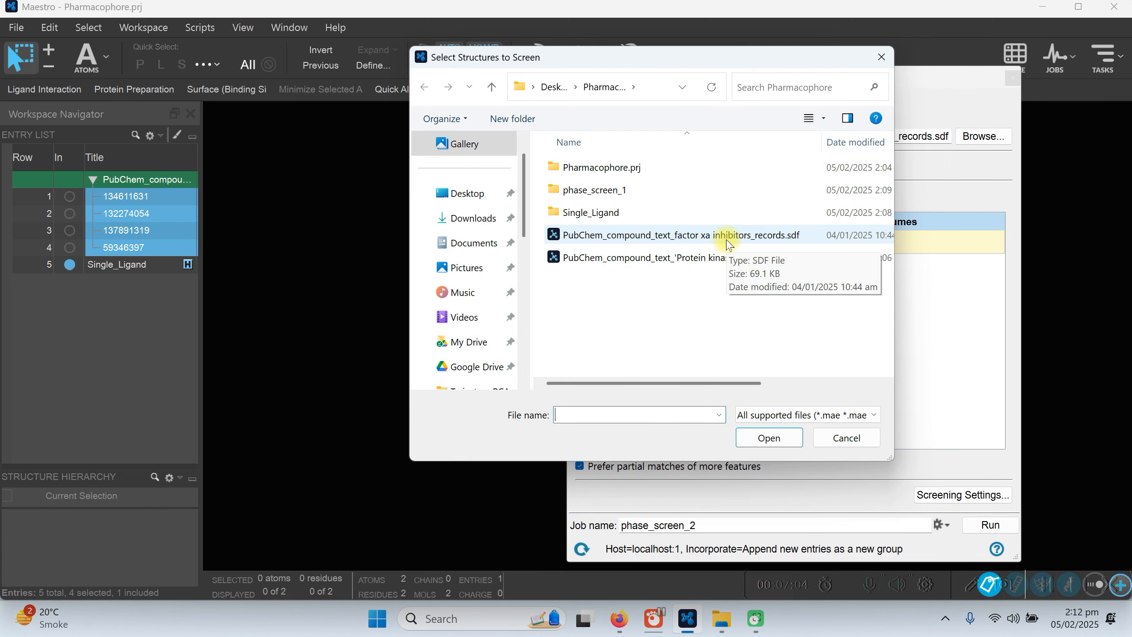
pyautogui.click(636, 241)
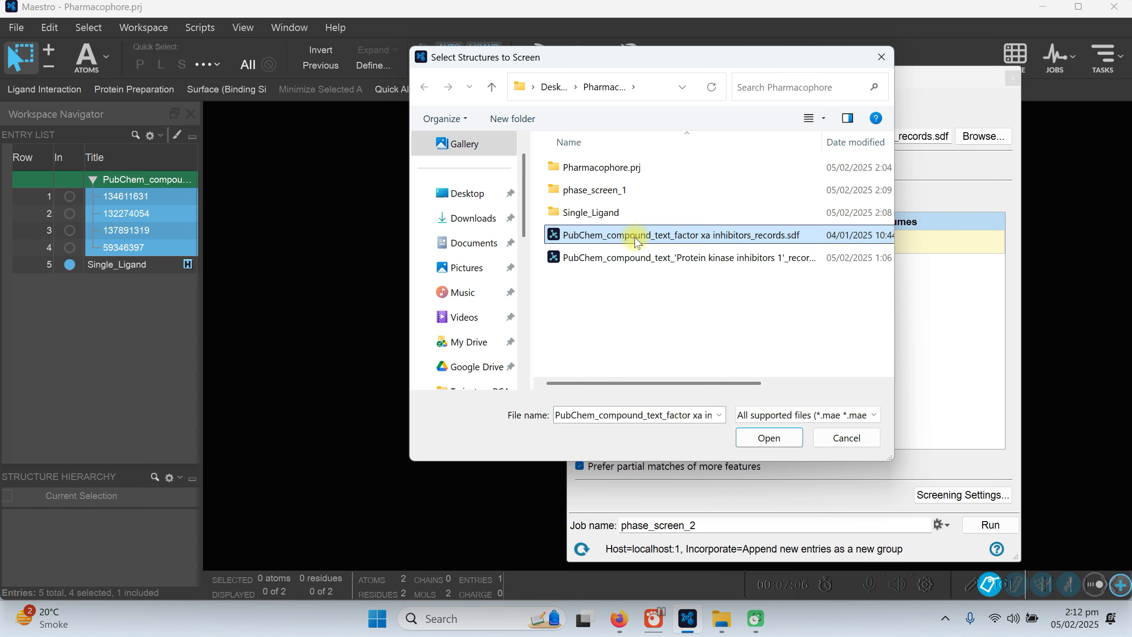
pyautogui.moveTo(635, 58); pyautogui.dragTo(745, 135)
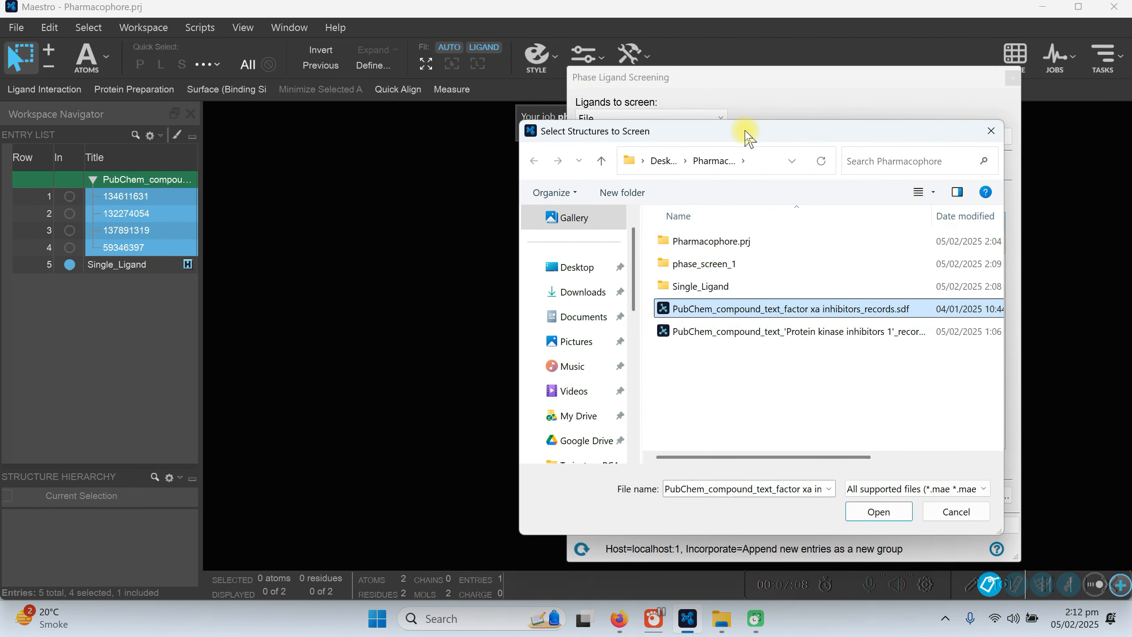
pyautogui.click(877, 513)
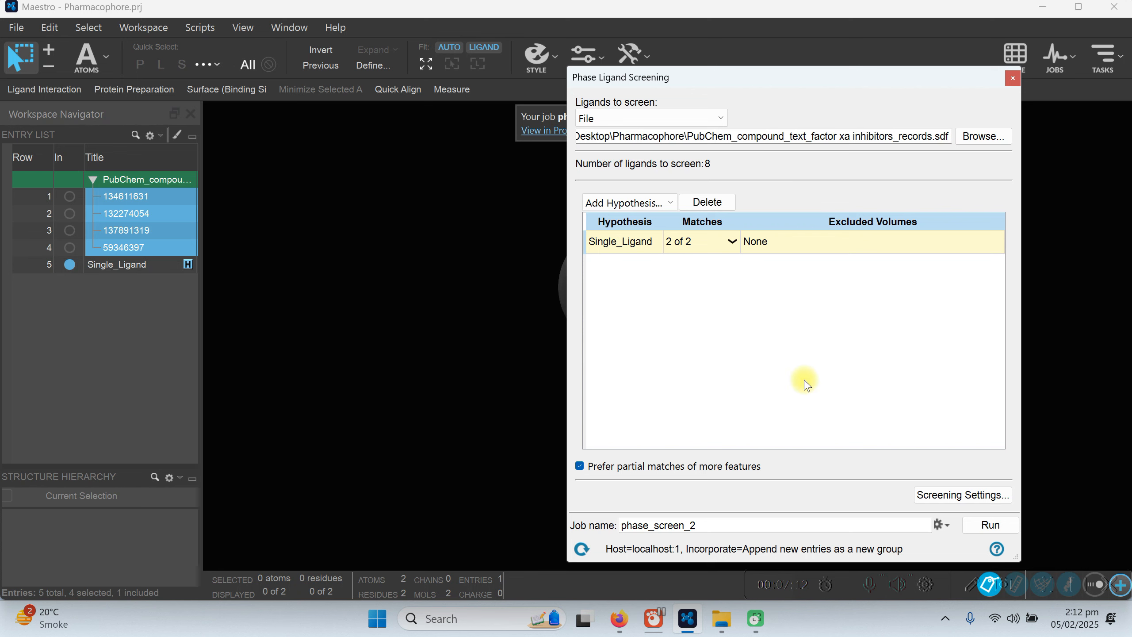
# Review the screening settings for conformers, features, scoring, constraints, groups and match rejection criteria without changing them
pyautogui.click(955, 495)
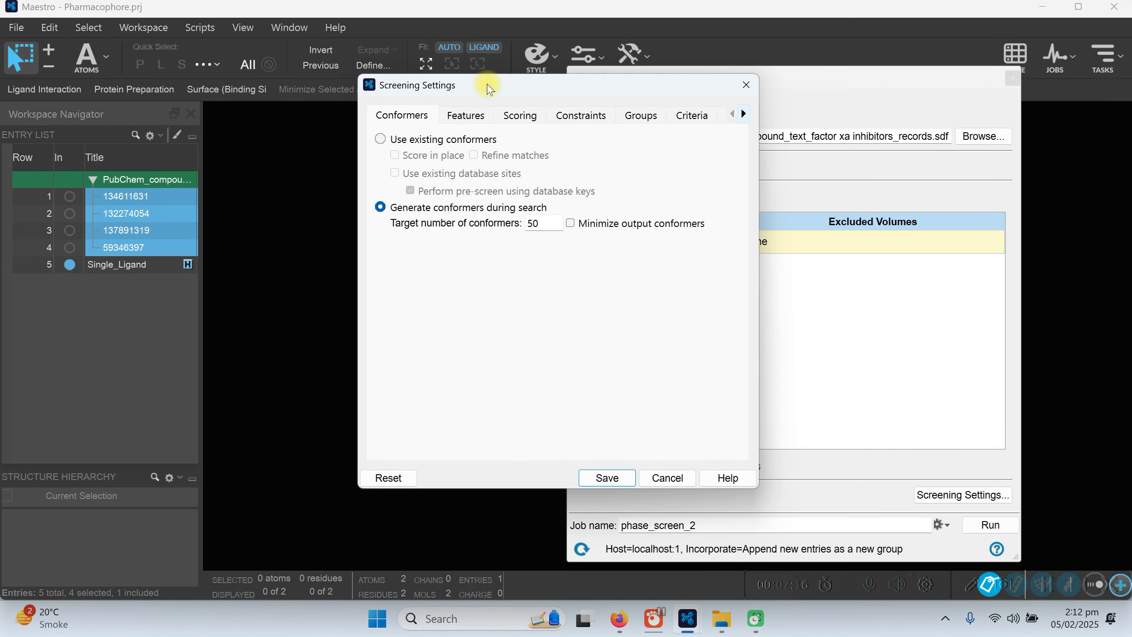
pyautogui.moveTo(488, 85); pyautogui.dragTo(254, 85)
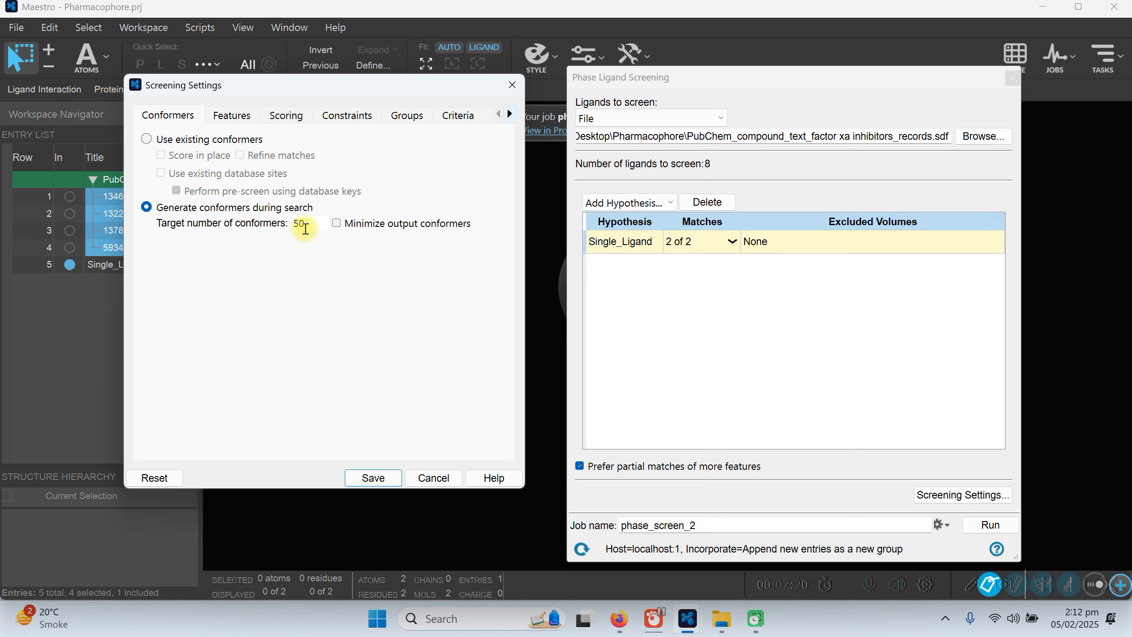
pyautogui.click(232, 115)
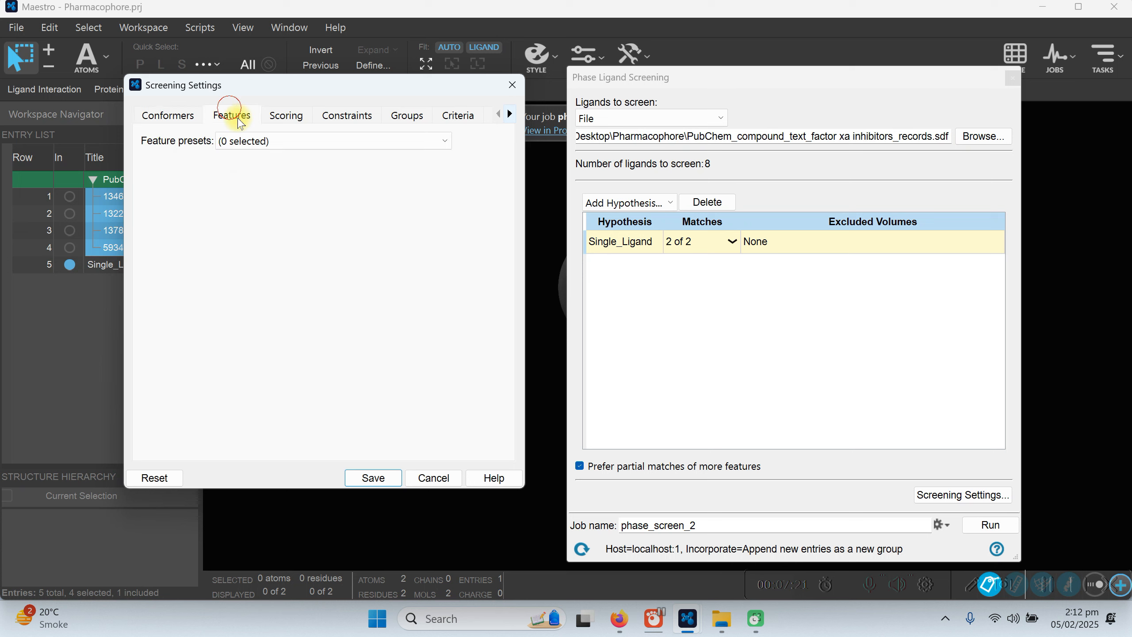
pyautogui.click(286, 115)
pyautogui.click(283, 149)
pyautogui.click(284, 150)
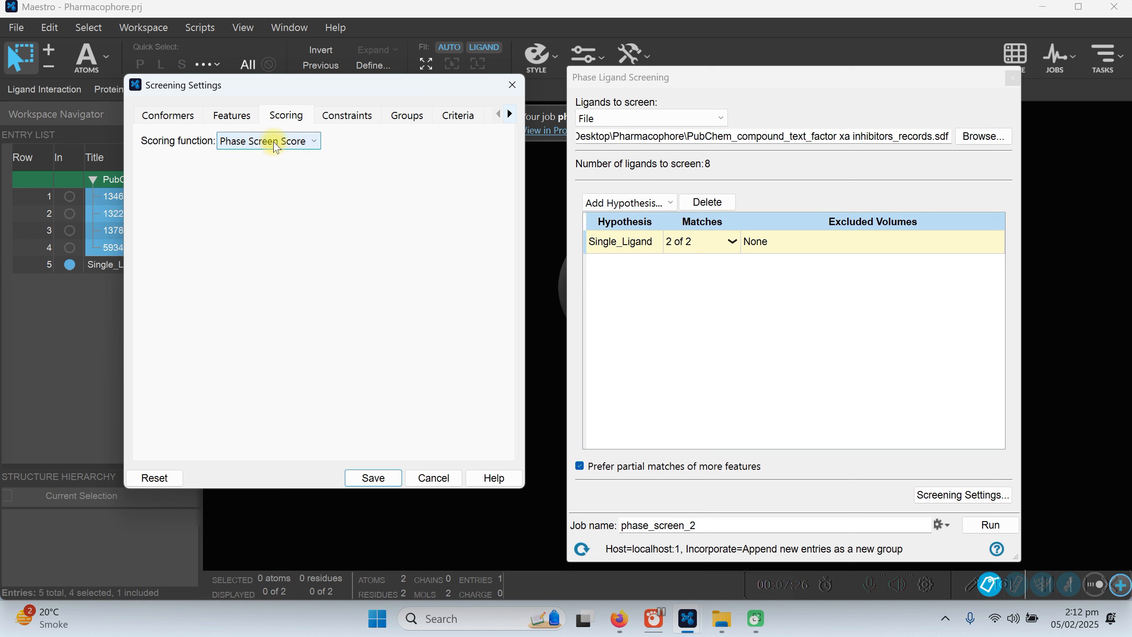
pyautogui.click(357, 116)
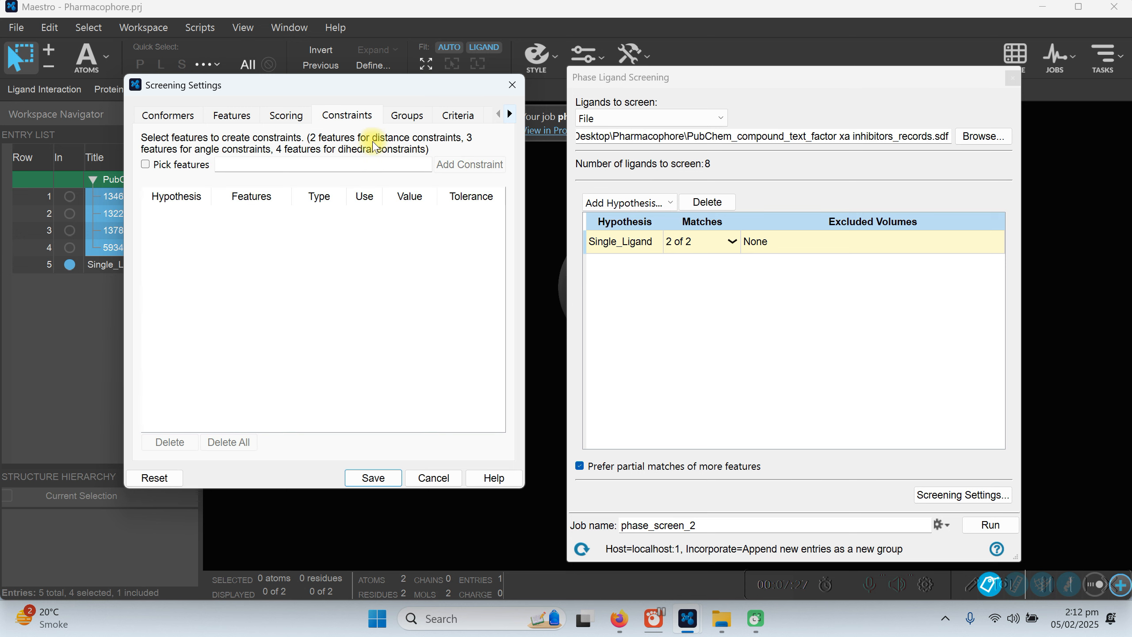
pyautogui.click(395, 117)
pyautogui.click(457, 115)
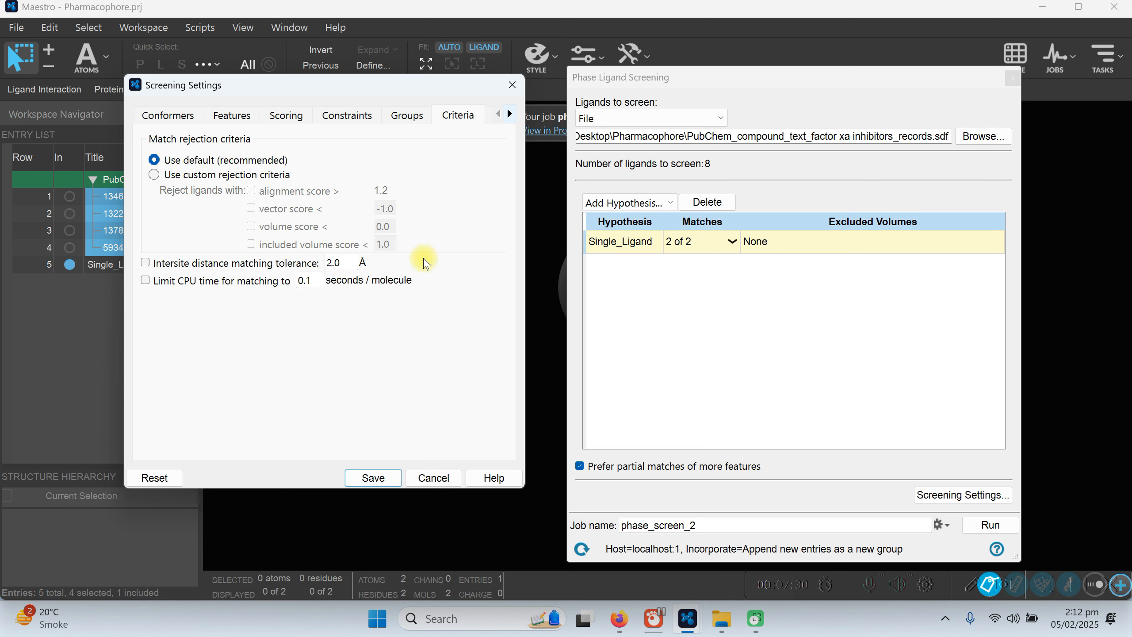
pyautogui.click(511, 89)
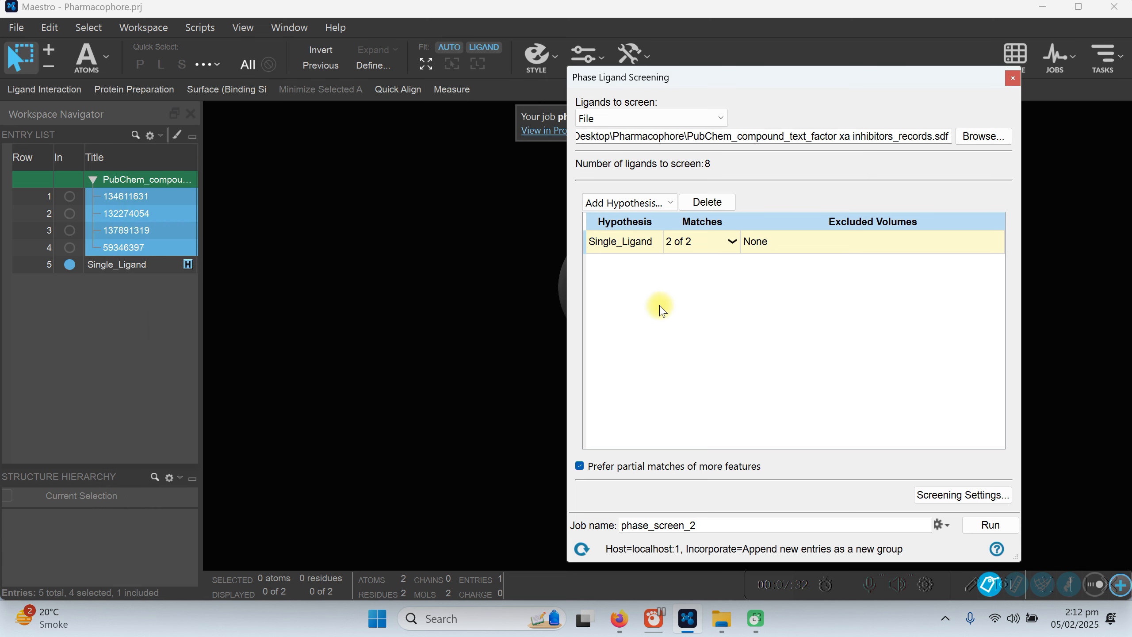
# Name the job phase_screen_singleLigand, run the ligand screening and close its window
pyautogui.click(704, 523)
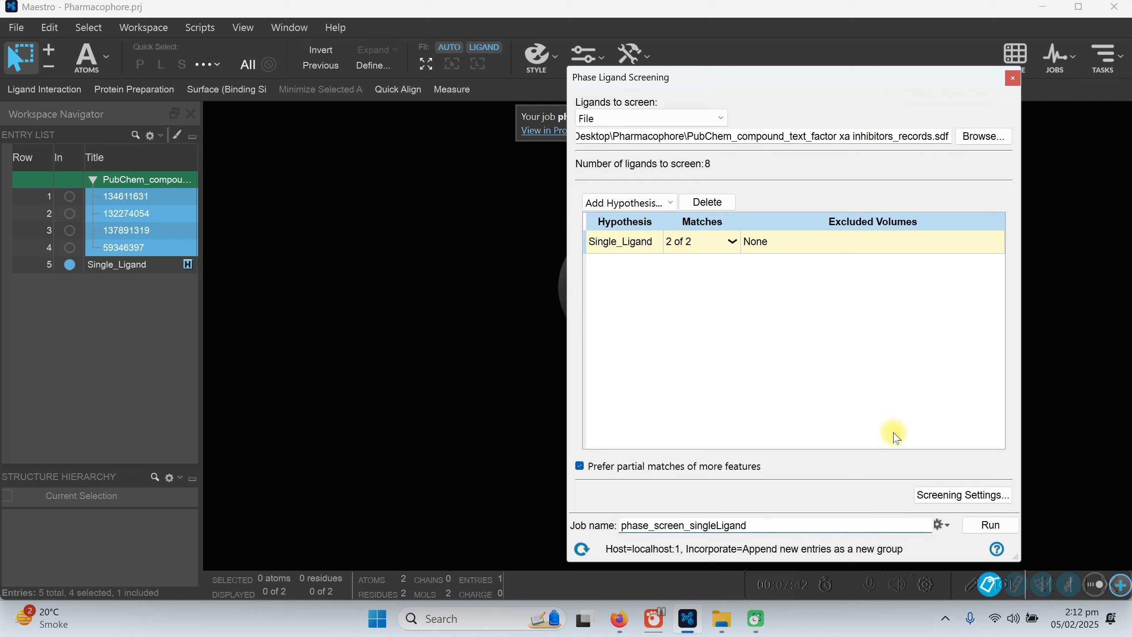
pyautogui.click(988, 526)
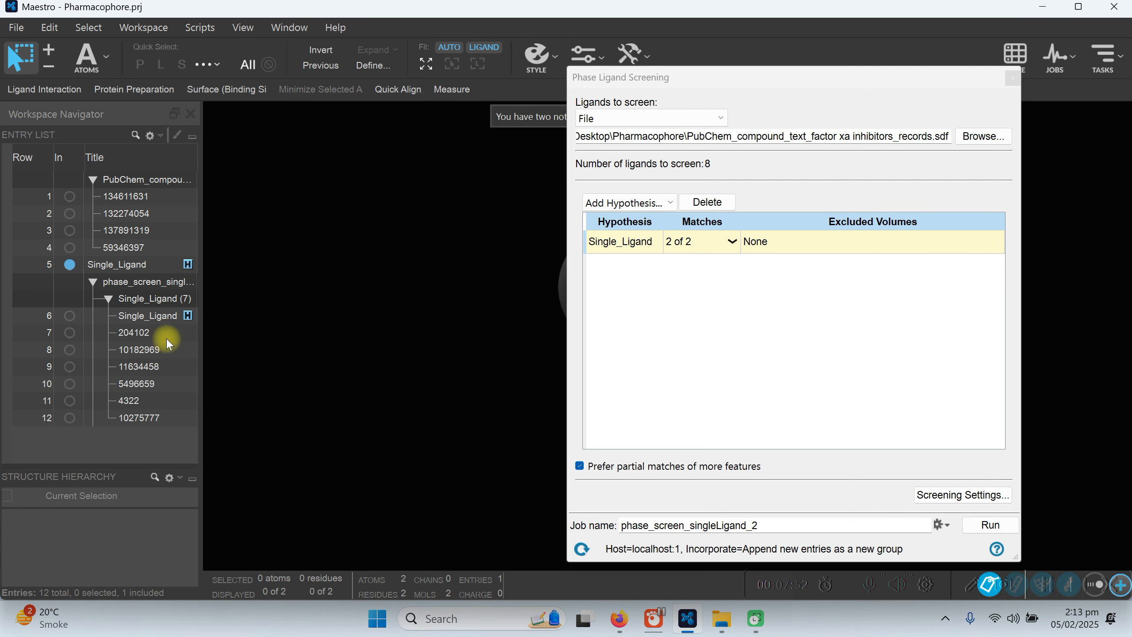
pyautogui.click(1013, 78)
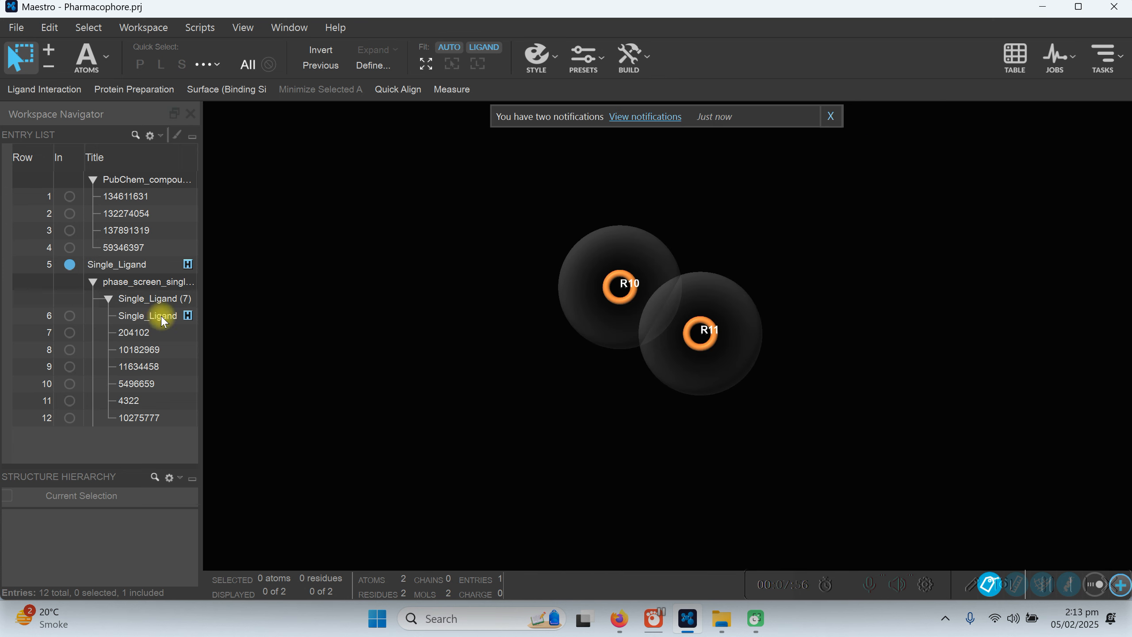
# Widen the entry list and fix the Single_Ligand hypothesis of the phase_screen_singleLigand group in the workspace
pyautogui.moveTo(201, 363); pyautogui.dragTo(265, 362)
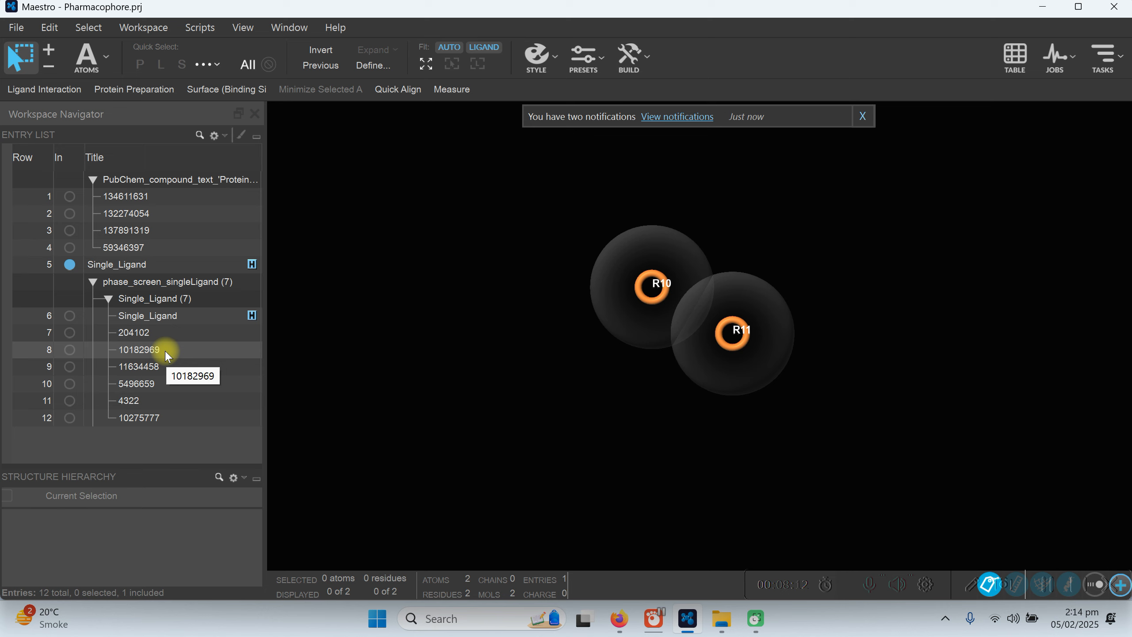
pyautogui.click(69, 315)
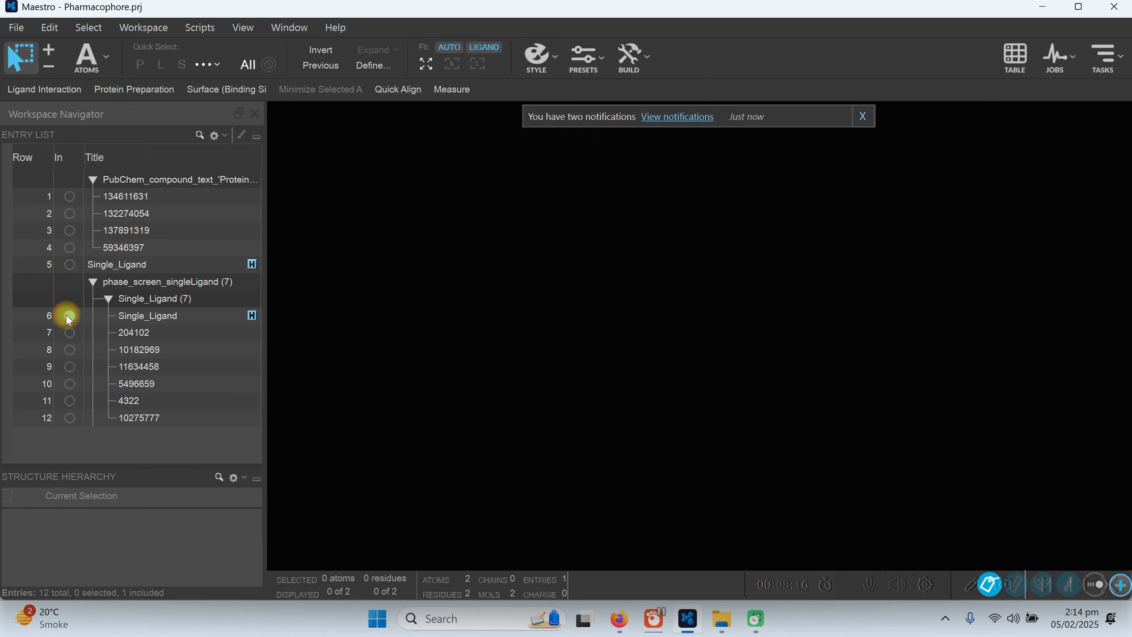
pyautogui.click(252, 315)
pyautogui.click(276, 328)
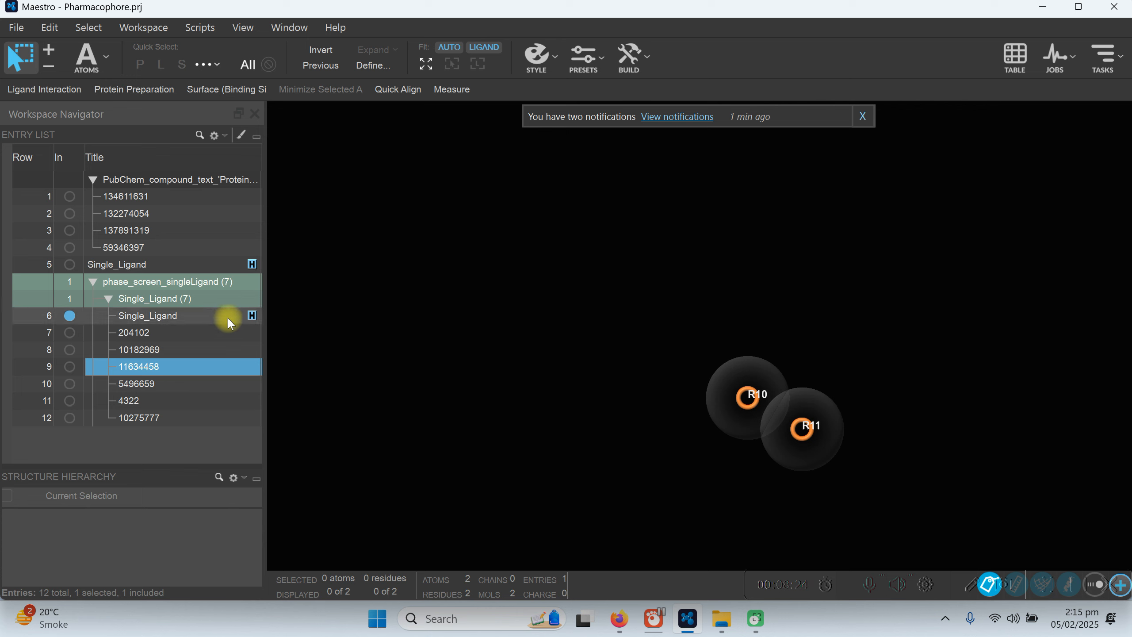
pyautogui.click(69, 315)
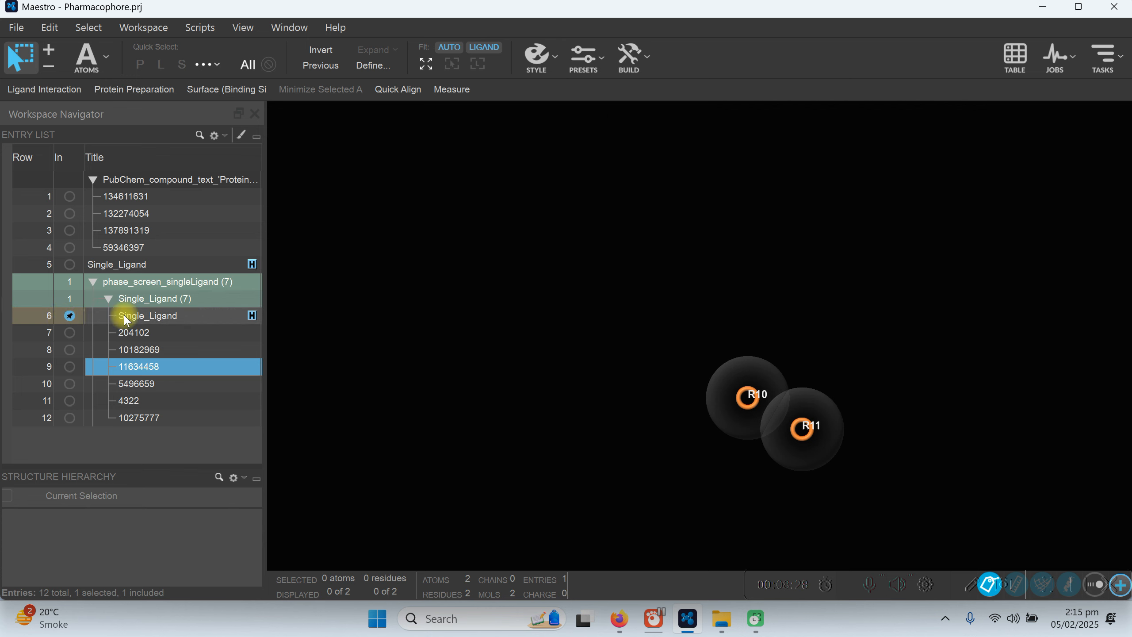
# Examine how the screened ligands 204102, 10182969, 11634458, 5496659, 4322 and 10275777 each align with the fixed hypothesis, returning to 204102
pyautogui.click(70, 333)
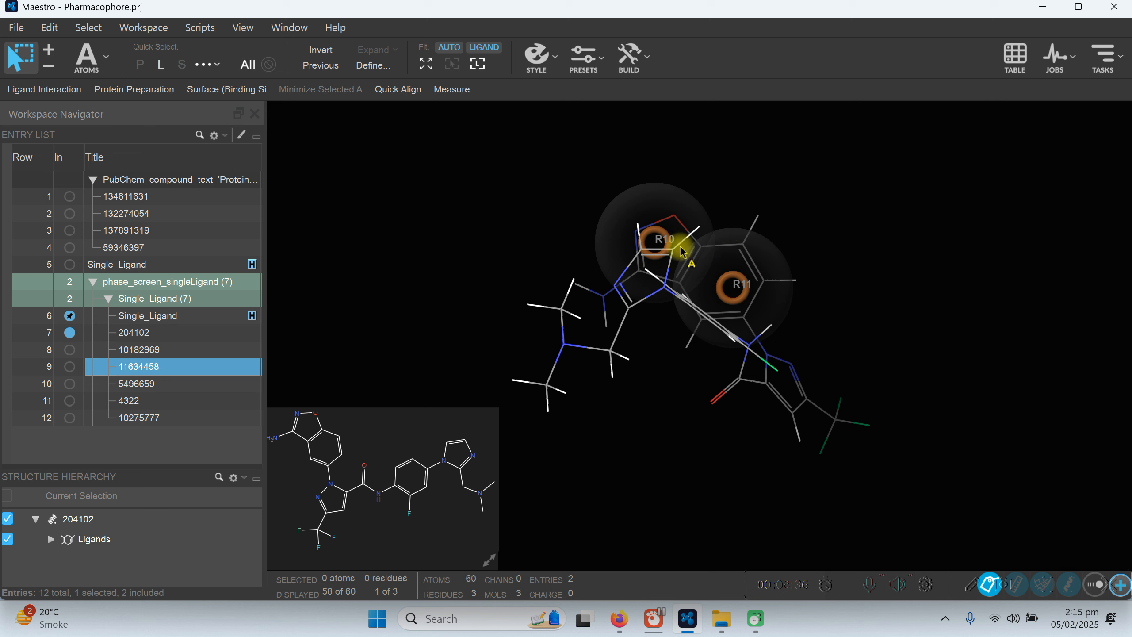
pyautogui.click(70, 350)
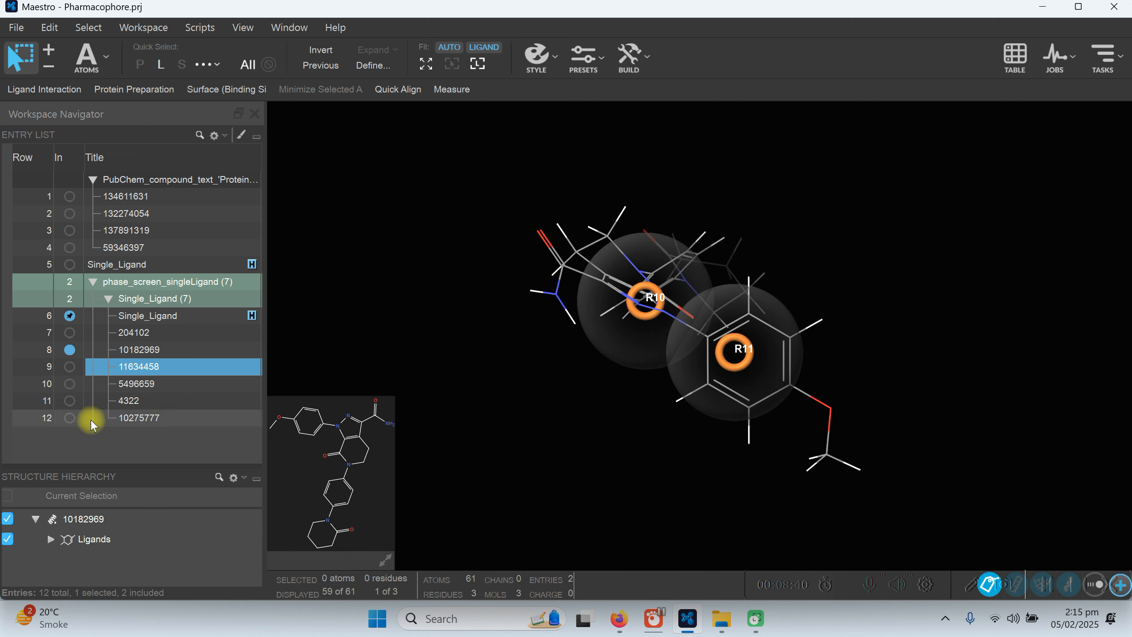
pyautogui.click(69, 369)
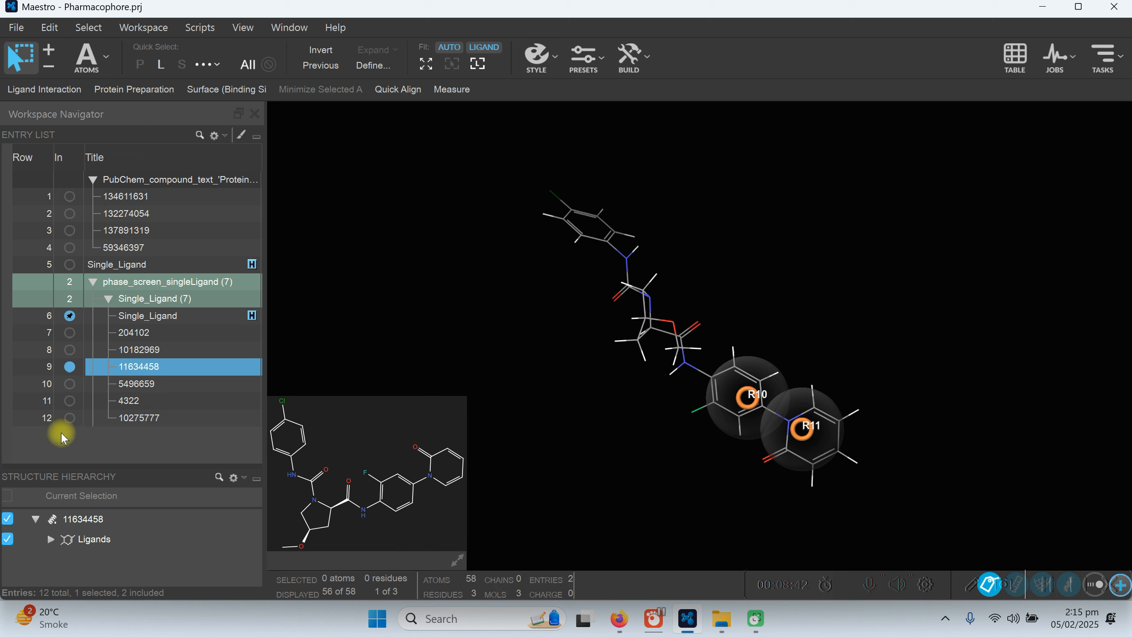
pyautogui.click(69, 386)
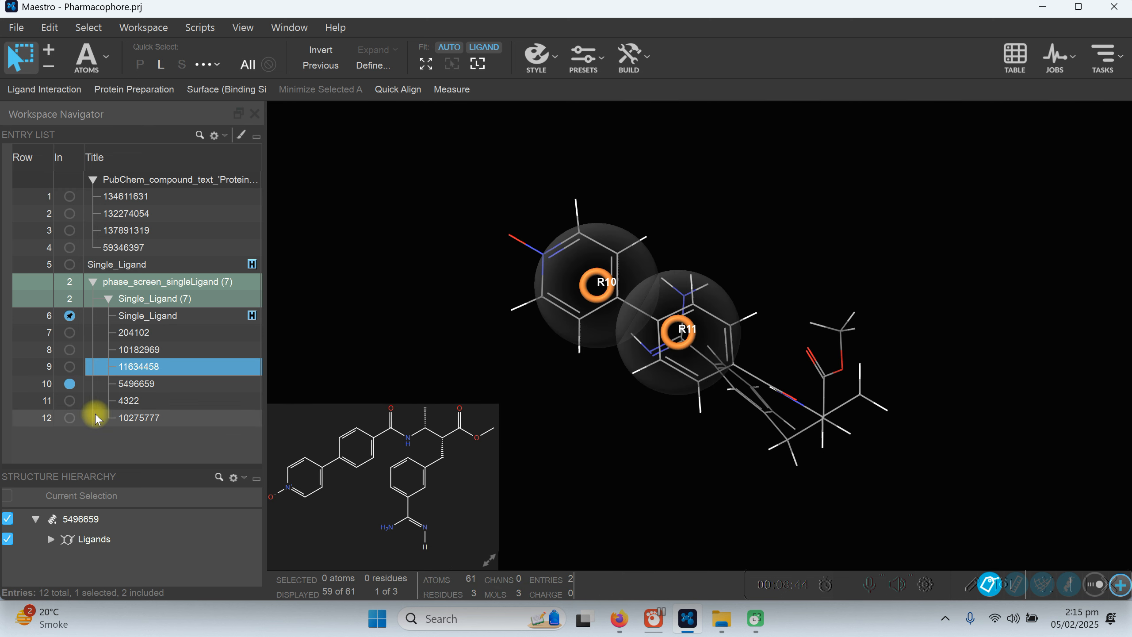
pyautogui.click(71, 401)
pyautogui.click(70, 418)
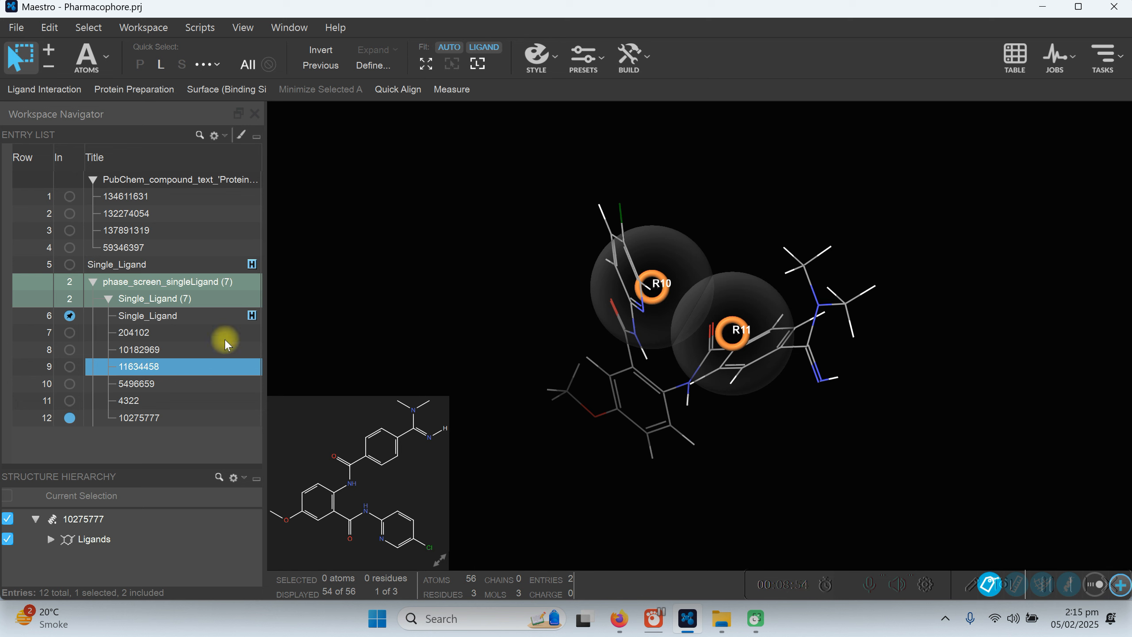
pyautogui.click(70, 333)
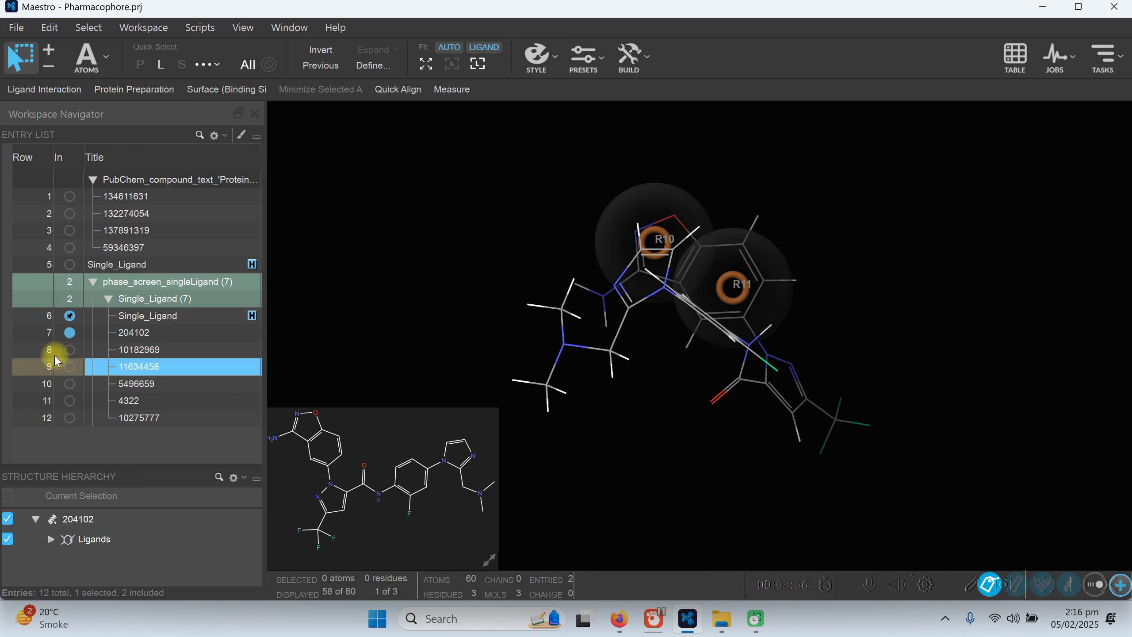
# Display ligands 10182969, 11634458, 5496659, 4322 and 10275777 together with 204102 and the fixed hypothesis to examine their combined alignment
pyautogui.keyDown('ctrl'); pyautogui.click(71, 350); pyautogui.keyUp('ctrl')
pyautogui.keyDown('ctrl'); pyautogui.click(69, 367); pyautogui.keyUp('ctrl')
pyautogui.keyDown('ctrl'); pyautogui.click(69, 385); pyautogui.keyUp('ctrl')
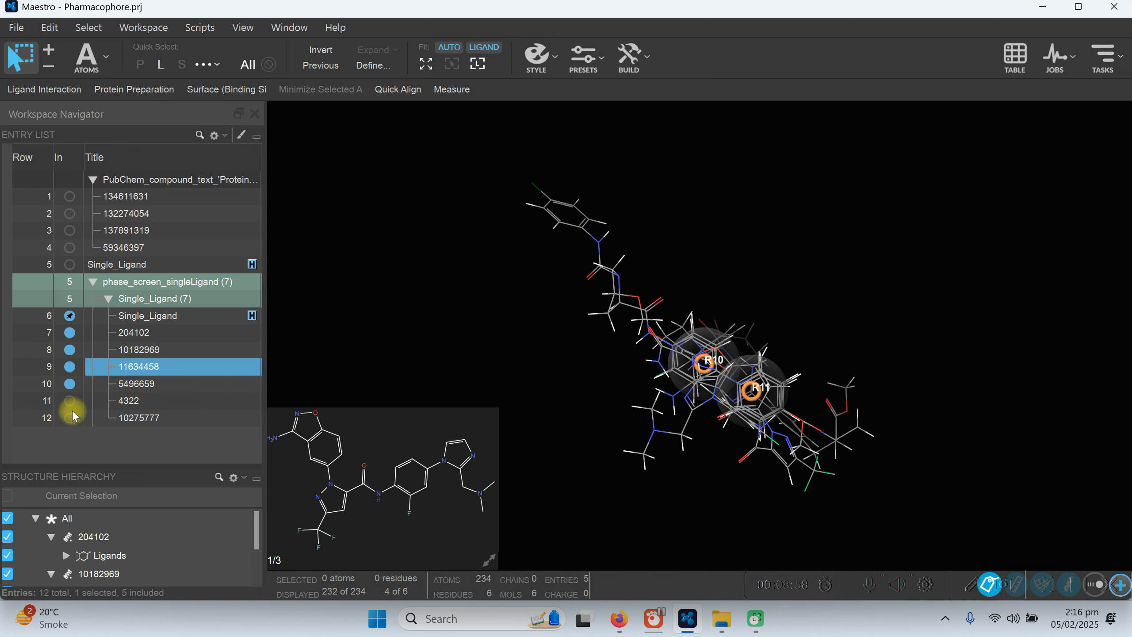
pyautogui.keyDown('ctrl'); pyautogui.click(69, 401); pyautogui.keyUp('ctrl')
pyautogui.keyDown('ctrl'); pyautogui.click(68, 417); pyautogui.keyUp('ctrl')
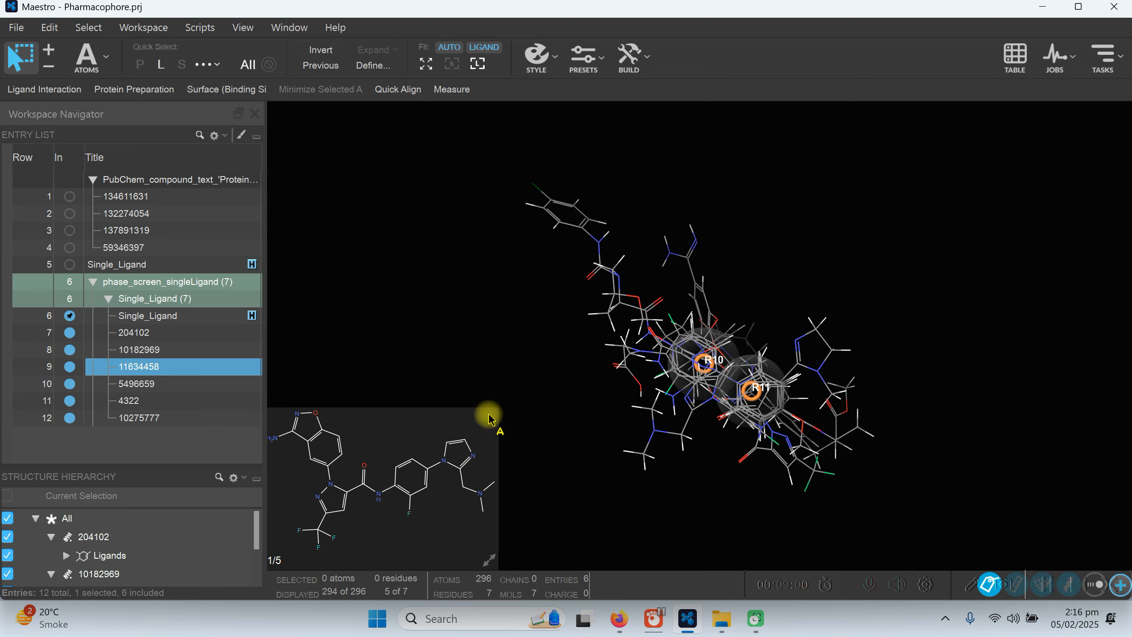
pyautogui.moveTo(929, 367); pyautogui.dragTo(926, 404, button='middle')
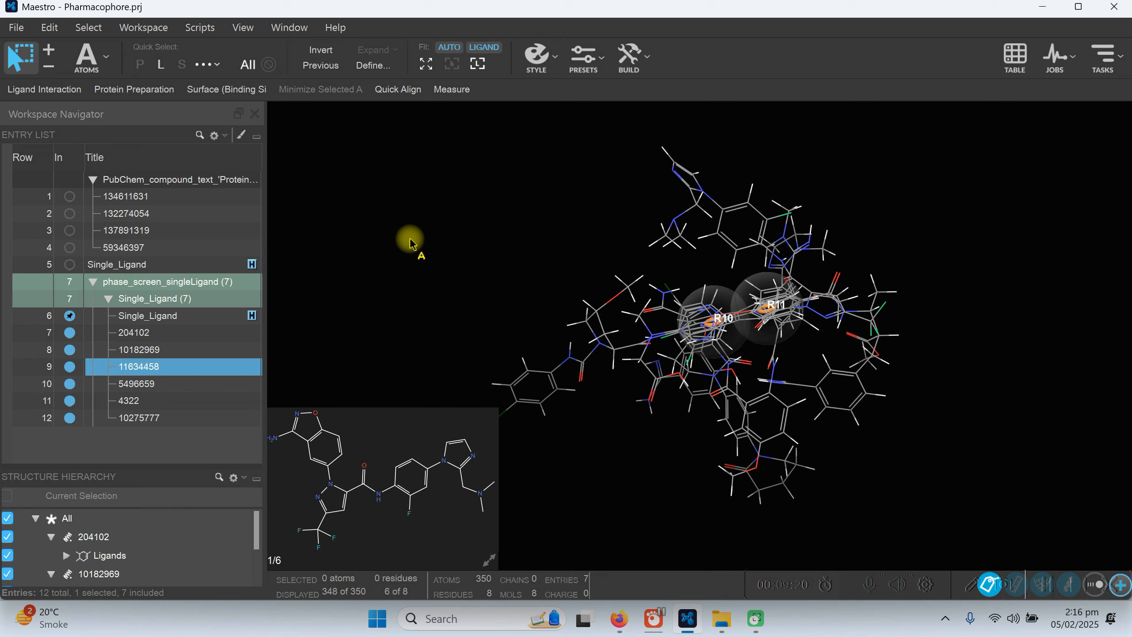
# Delete the standalone Single_Ligand entry and the whole phase_screen_singleLigand group from the entry list
pyautogui.rightClick(127, 270)
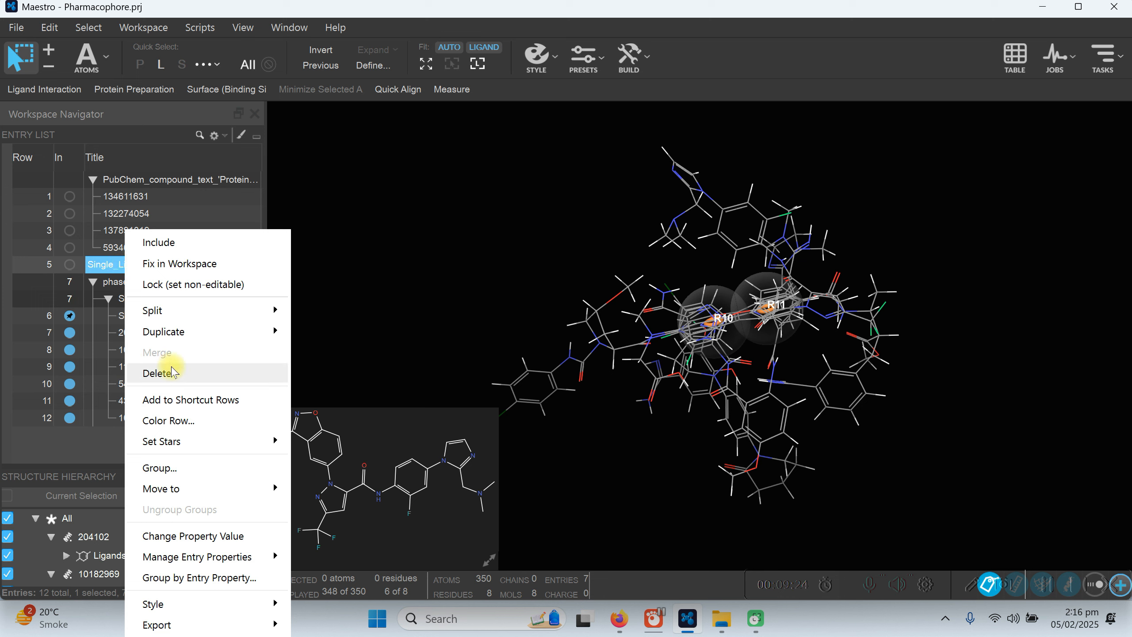
pyautogui.click(169, 373)
pyautogui.rightClick(129, 266)
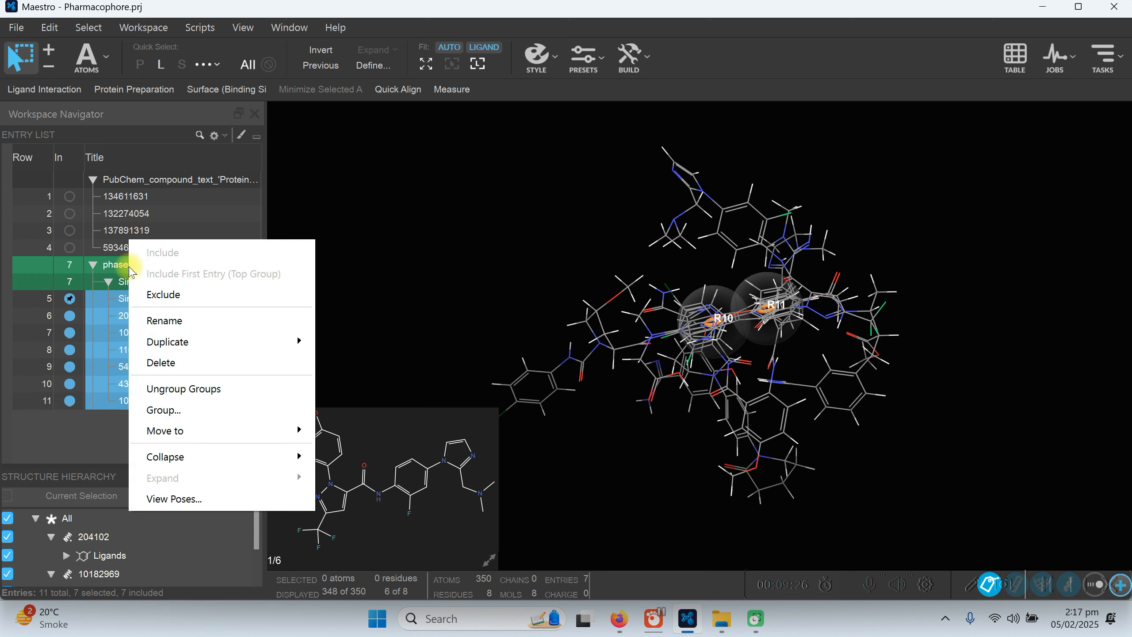
pyautogui.click(191, 362)
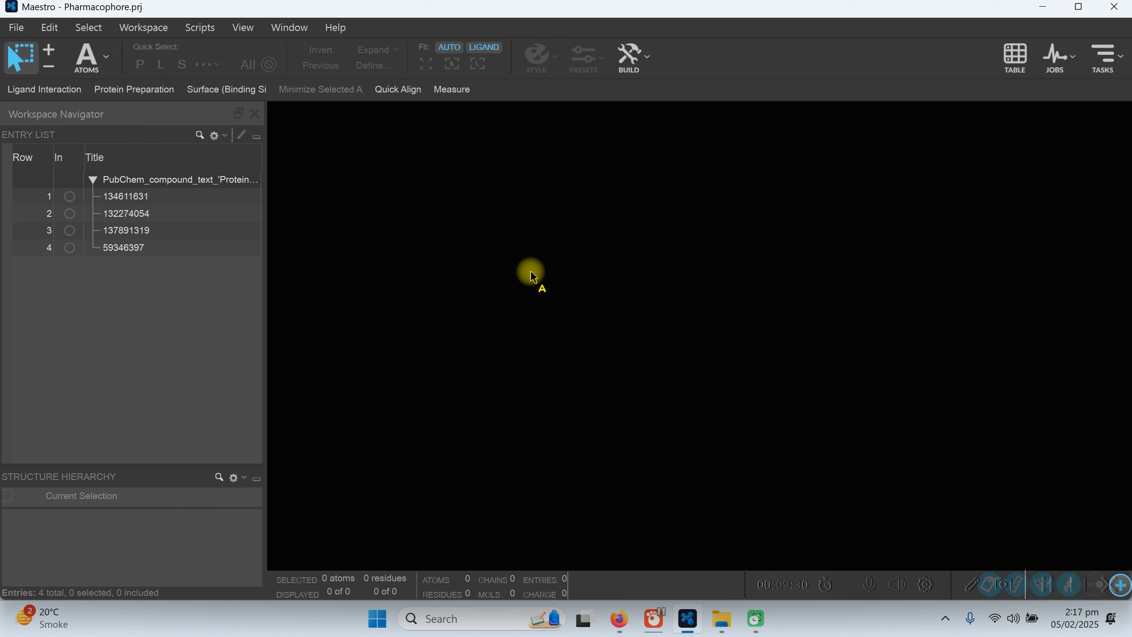
# Examine the PubChem compounds 134611631, 132274054, 137891319 and 59346397 one at a time, returning to 134611631
pyautogui.click(69, 197)
pyautogui.click(69, 213)
pyautogui.click(70, 230)
pyautogui.click(70, 248)
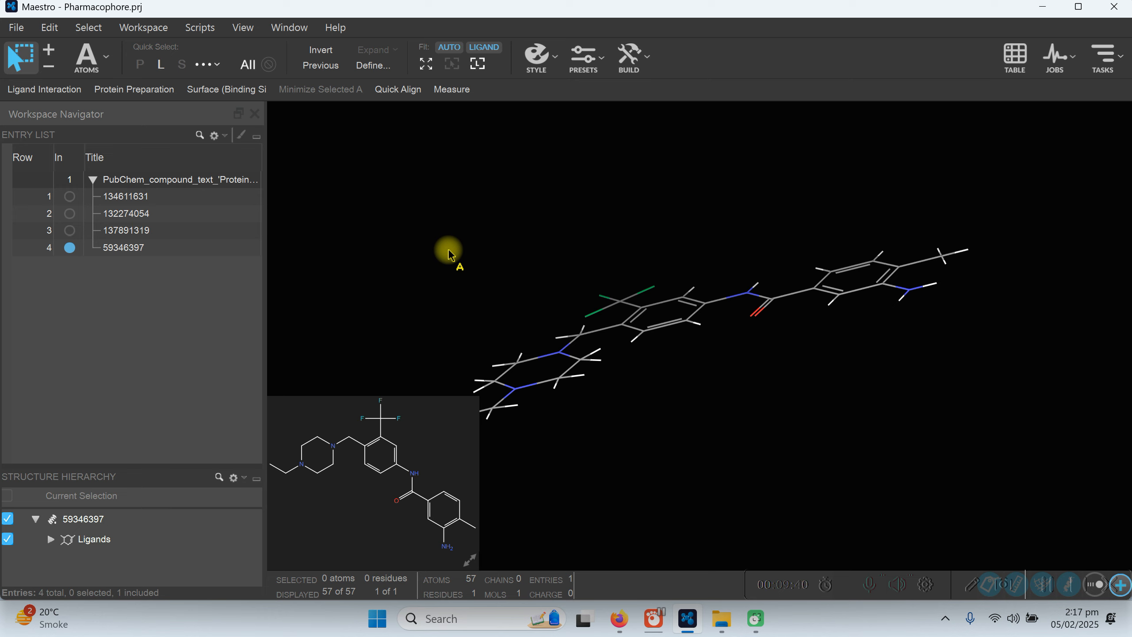
pyautogui.click(69, 196)
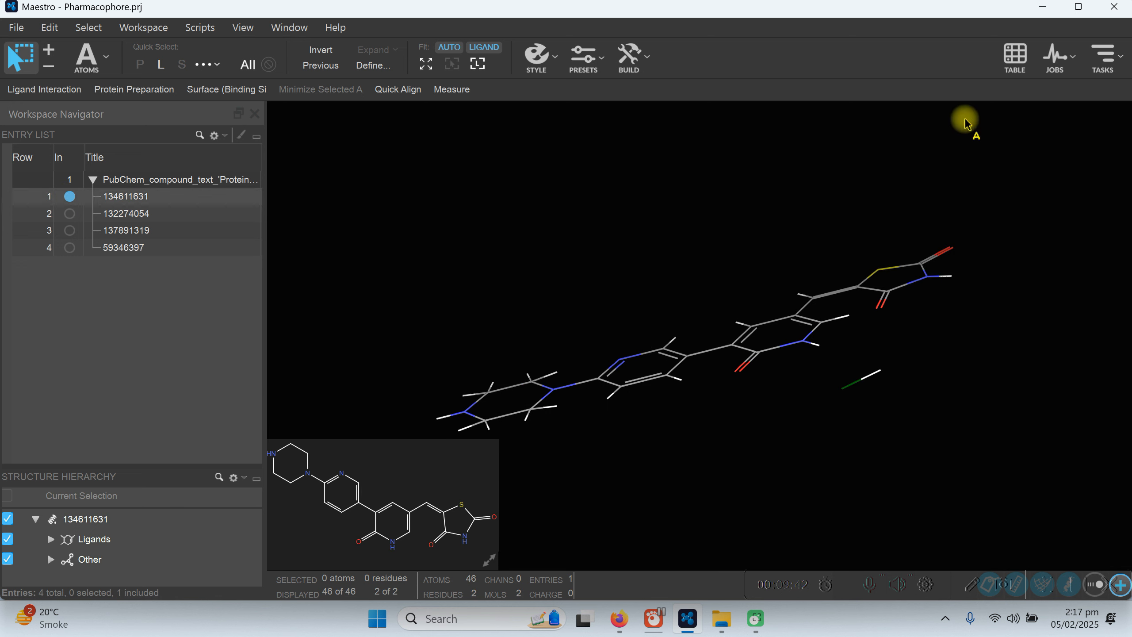
pyautogui.click(127, 199)
pyautogui.click(90, 215)
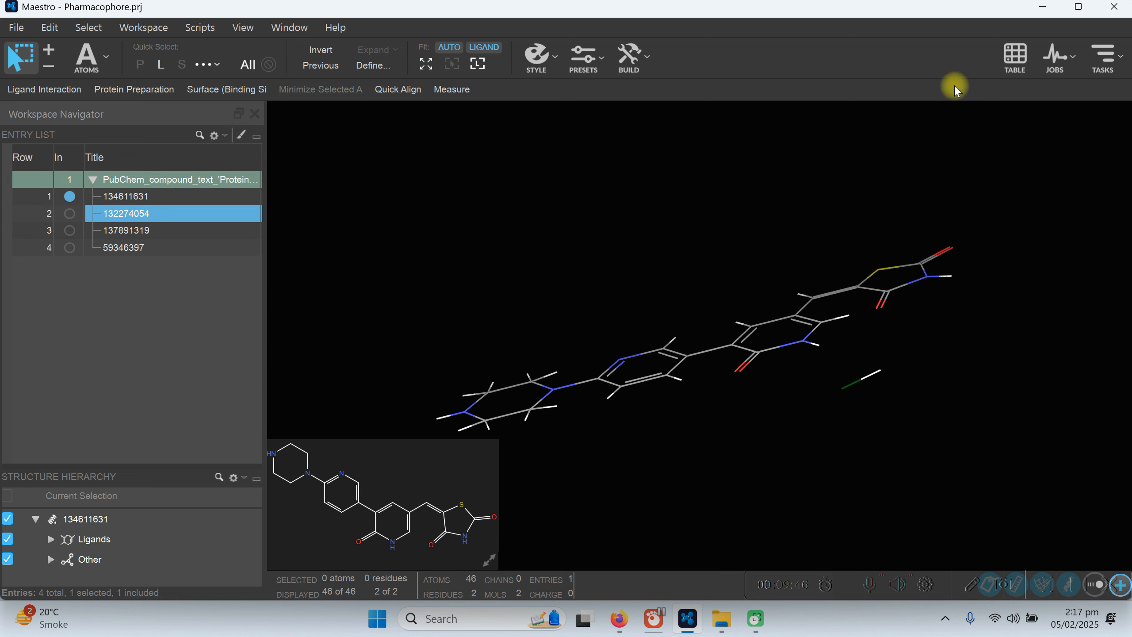
# Open Phase's Develop Pharmacophore Hypothesis and set the model to be created from multiple ligands (selected entries)
pyautogui.click(1117, 65)
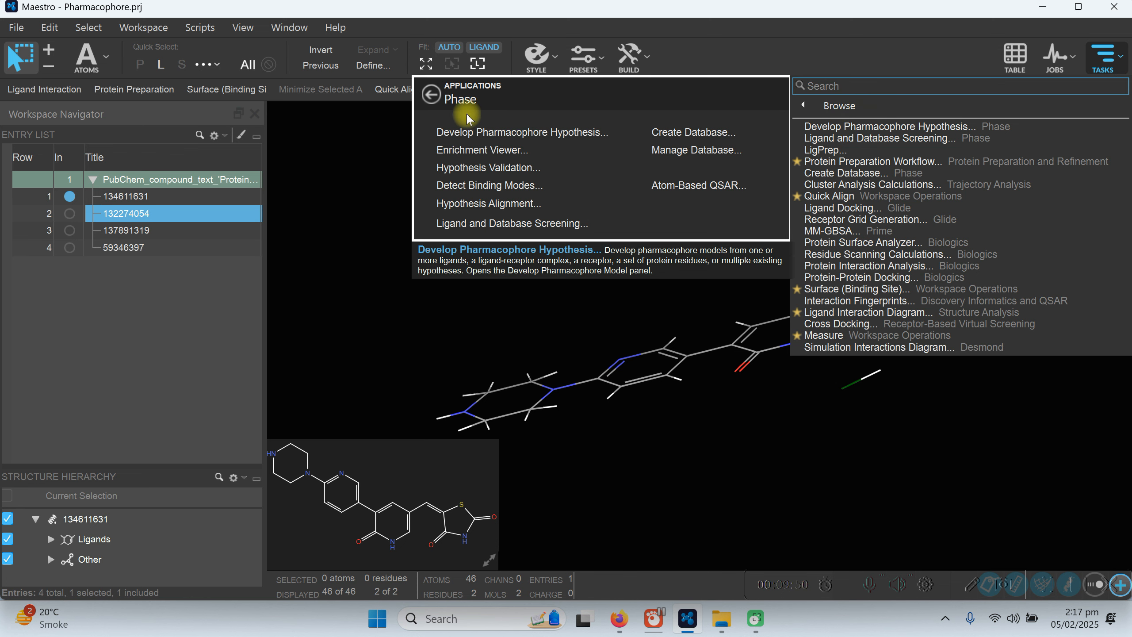
pyautogui.click(430, 94)
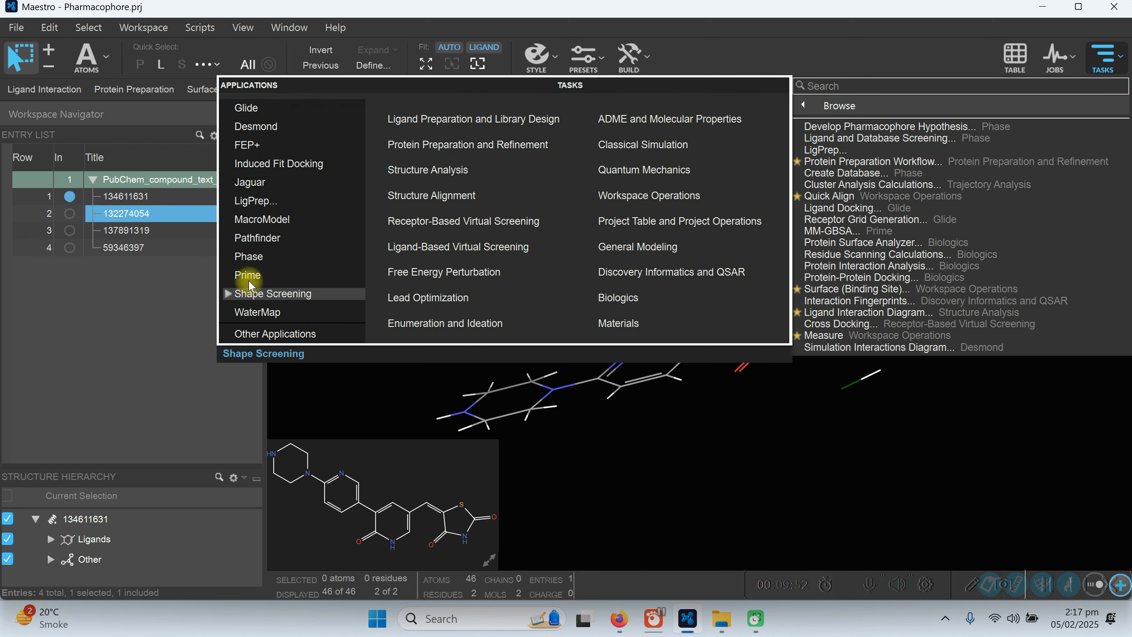
pyautogui.click(250, 256)
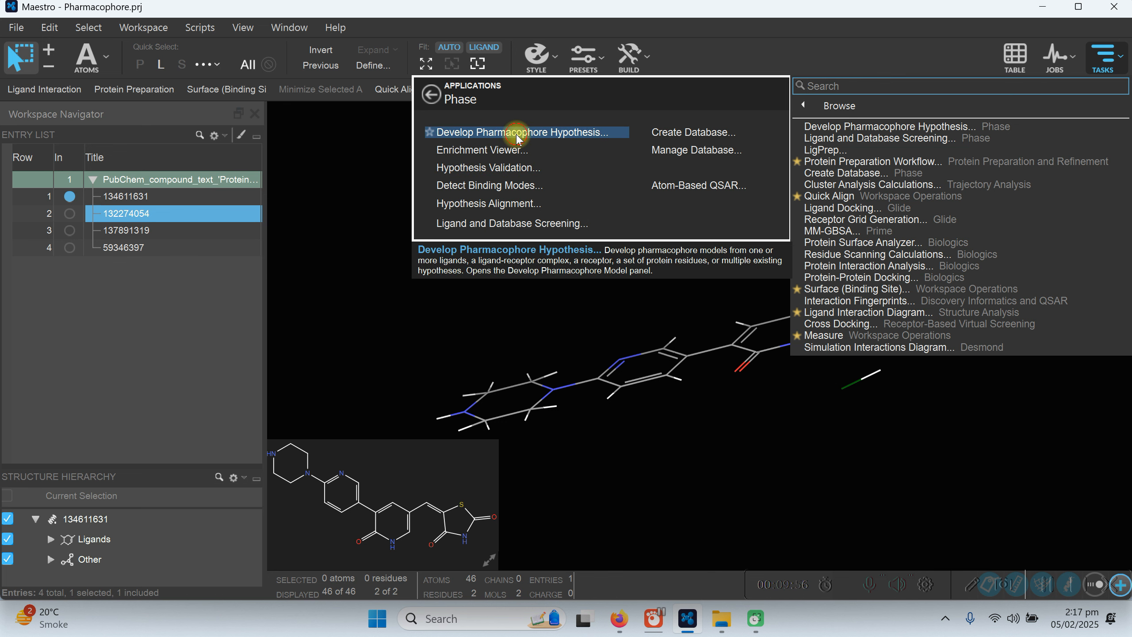
pyautogui.click(518, 133)
pyautogui.moveTo(879, 73); pyautogui.dragTo(921, 76)
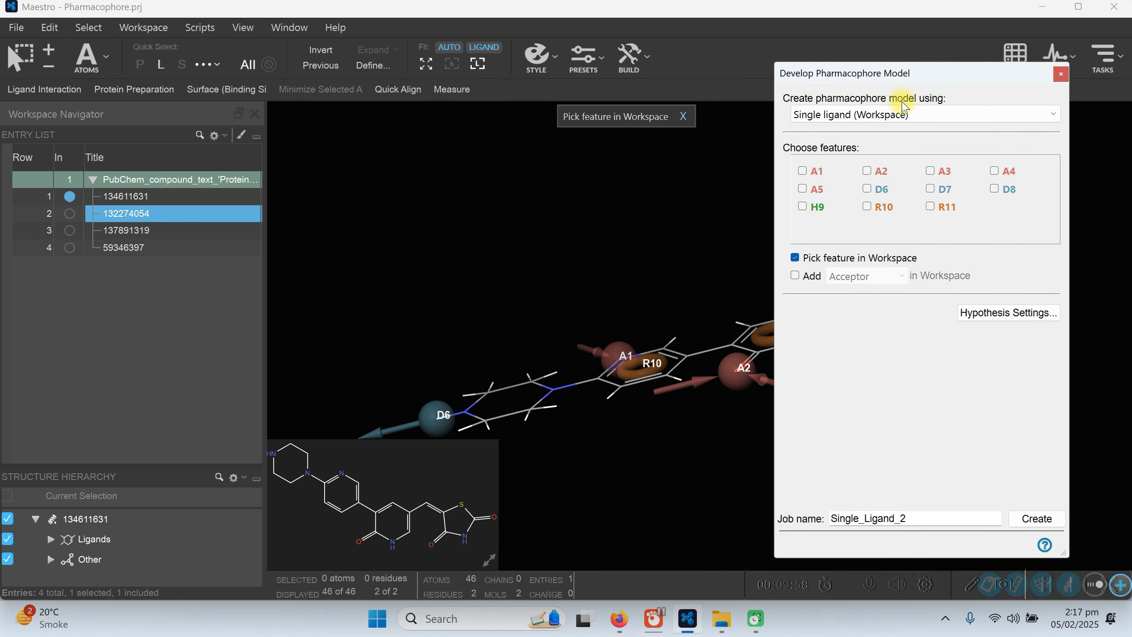
pyautogui.click(838, 117)
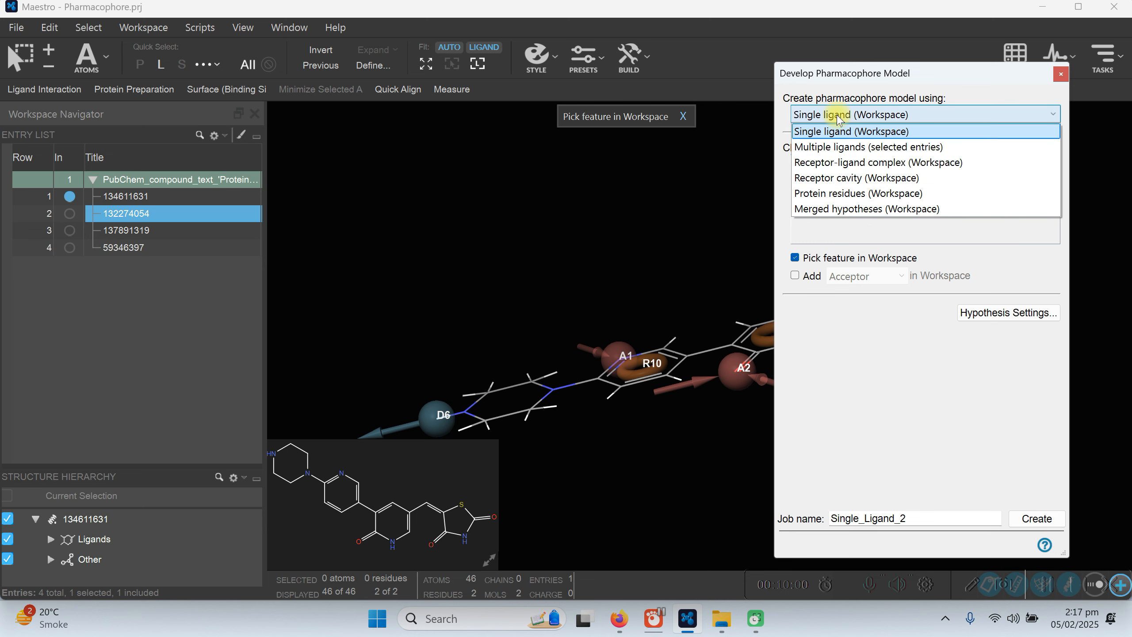
pyautogui.click(852, 147)
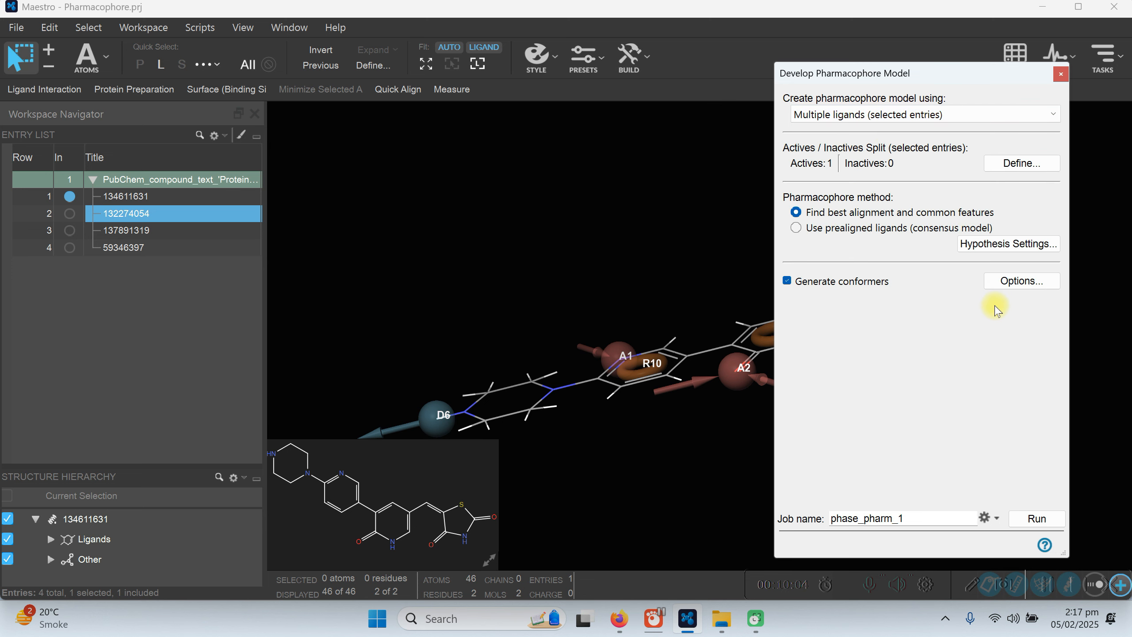
pyautogui.moveTo(866, 82); pyautogui.dragTo(756, 63)
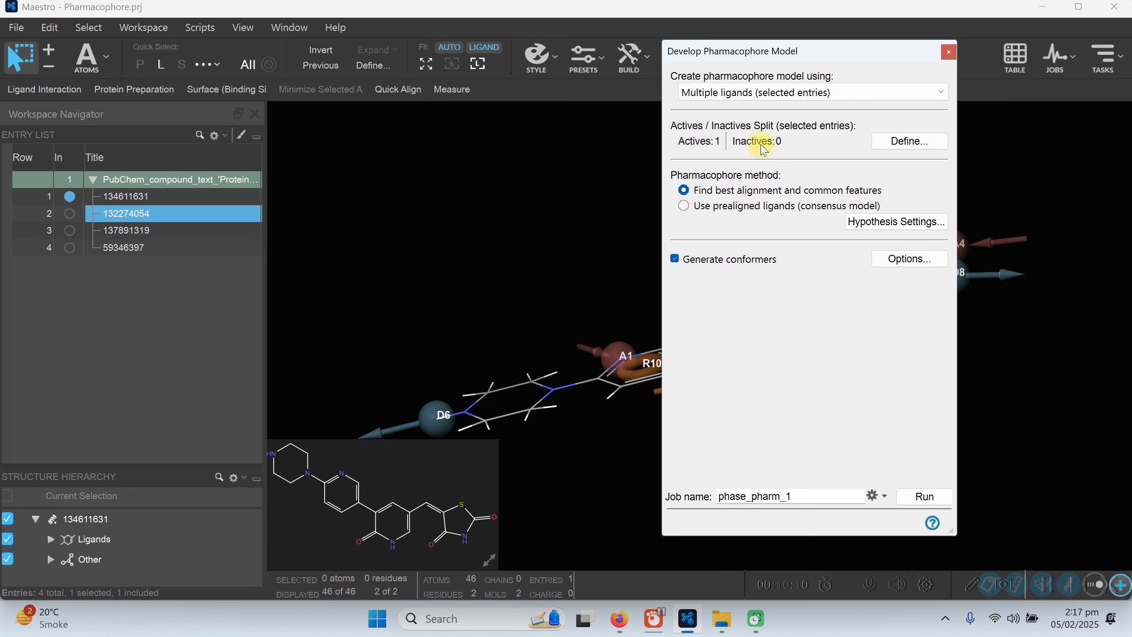
# Select entries 134611631, 132274054, 137891319 and 59346397 as the ligands for the pharmacophore model
pyautogui.click(133, 201)
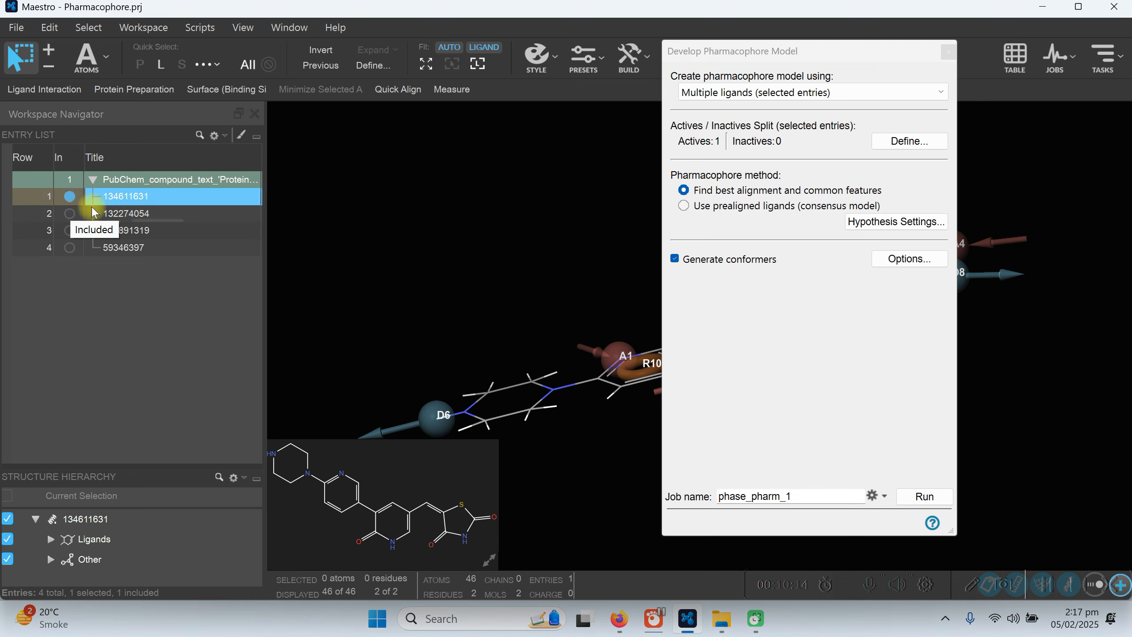
pyautogui.keyDown('ctrl'); pyautogui.click(128, 214); pyautogui.keyUp('ctrl')
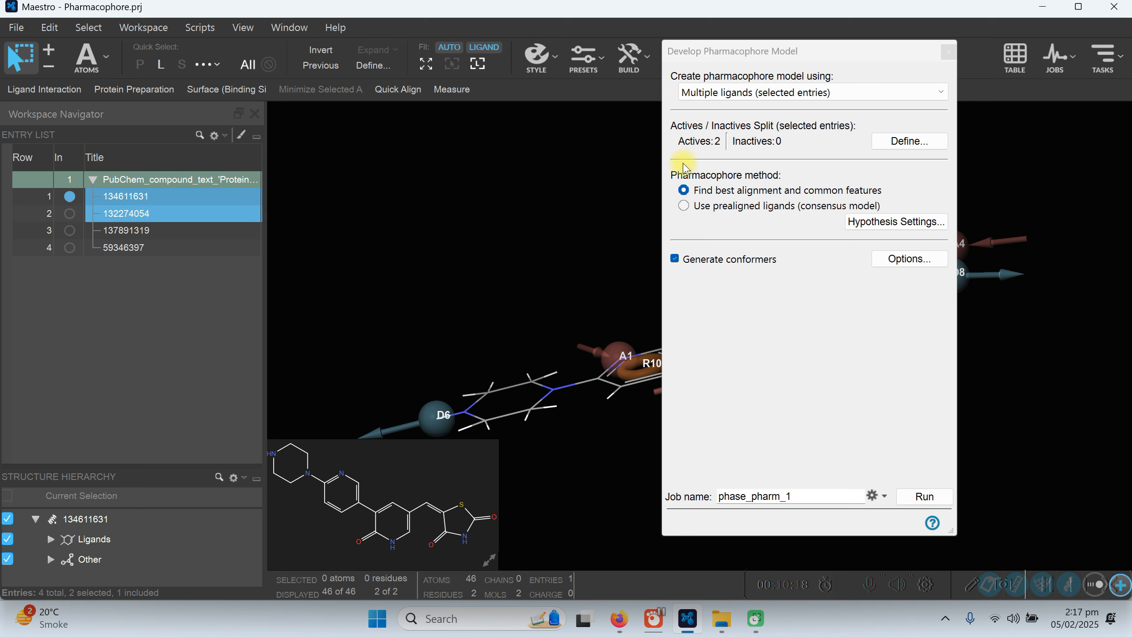
pyautogui.keyDown('ctrl'); pyautogui.click(125, 230); pyautogui.keyUp('ctrl')
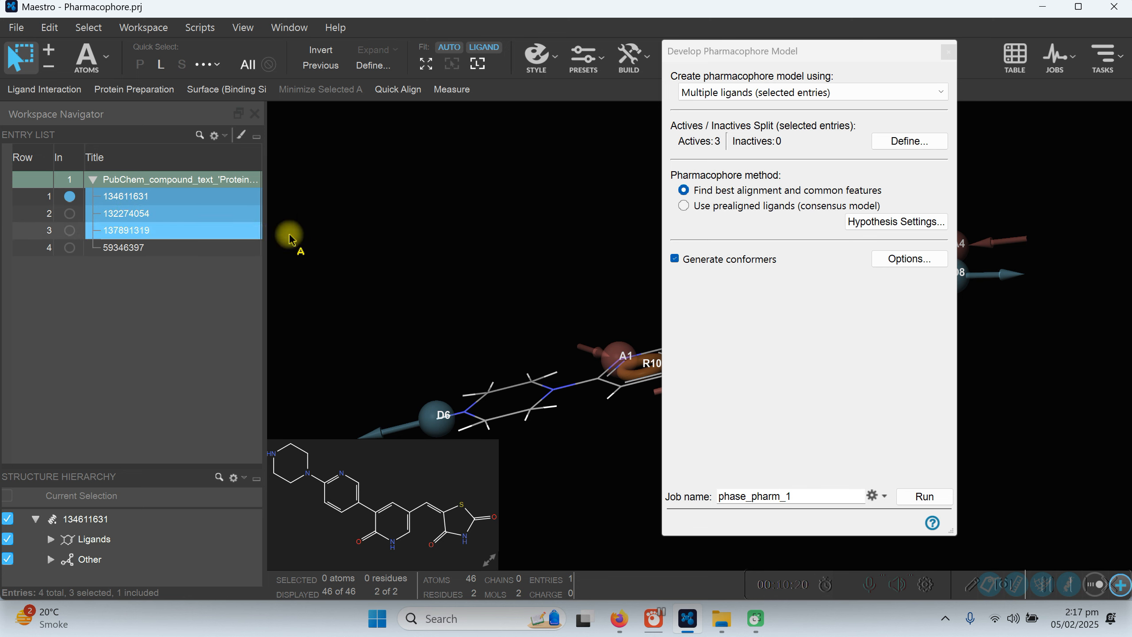
pyautogui.keyDown('ctrl'); pyautogui.click(115, 248); pyautogui.keyUp('ctrl')
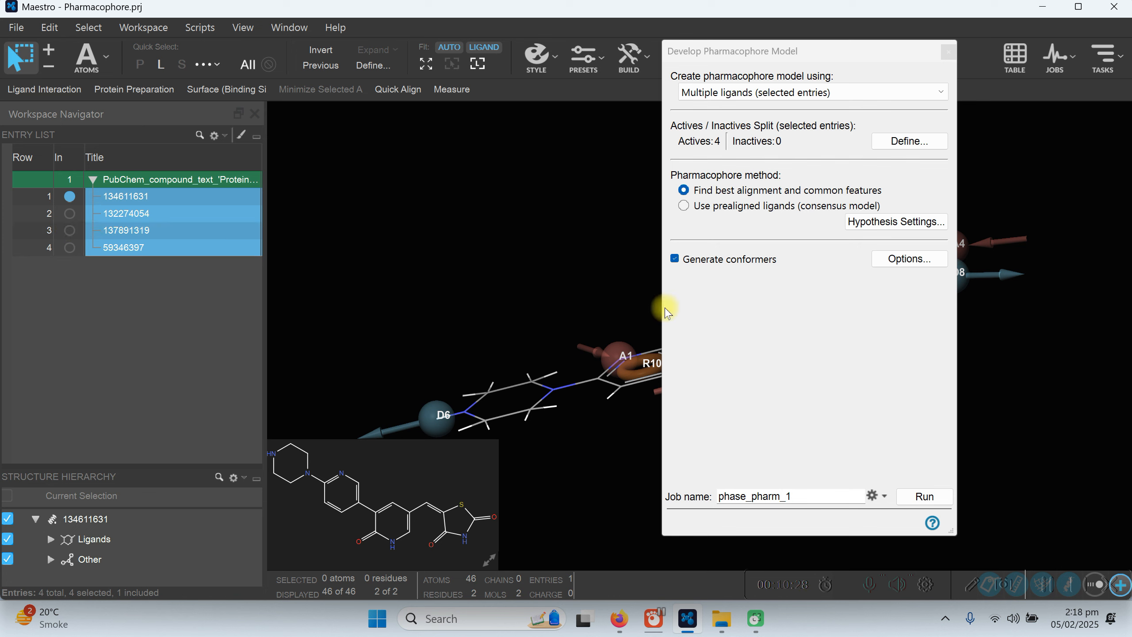
# Review the hypothesis settings for features, scoring and excluded volumes, and close them without saving
pyautogui.click(897, 222)
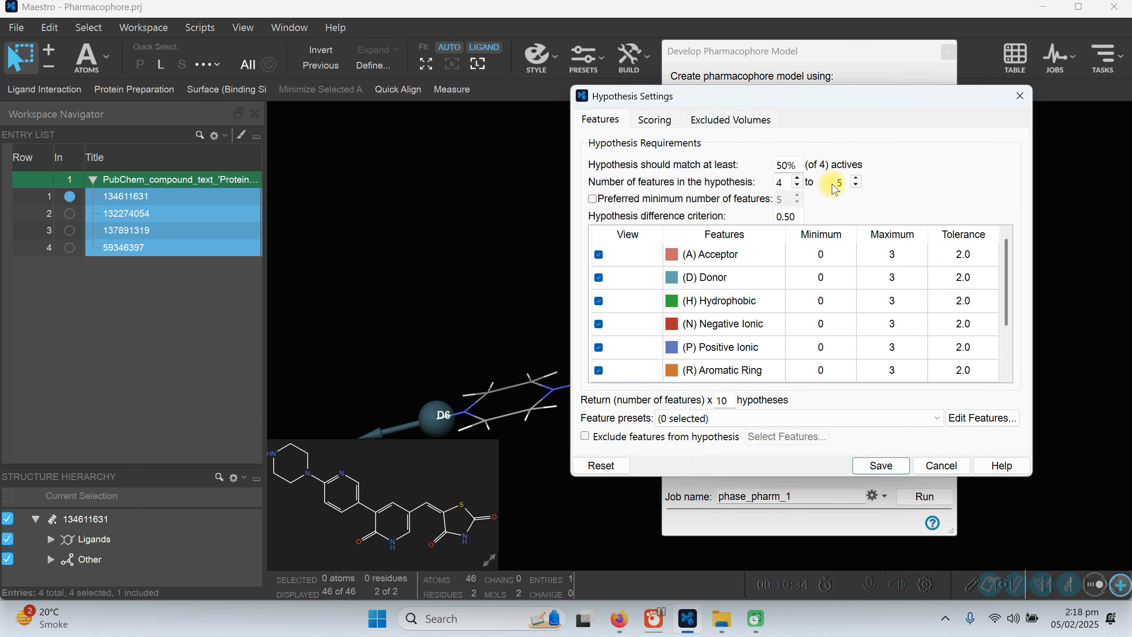
pyautogui.scroll(-1, 816, 298)
pyautogui.scroll(1, 806, 321)
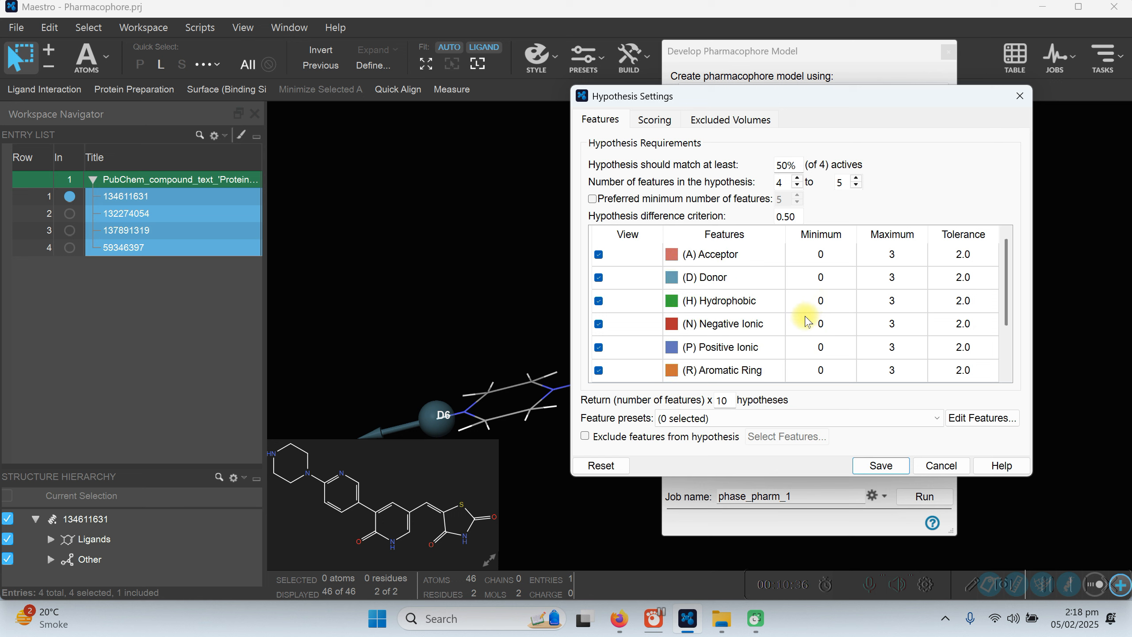
pyautogui.click(655, 121)
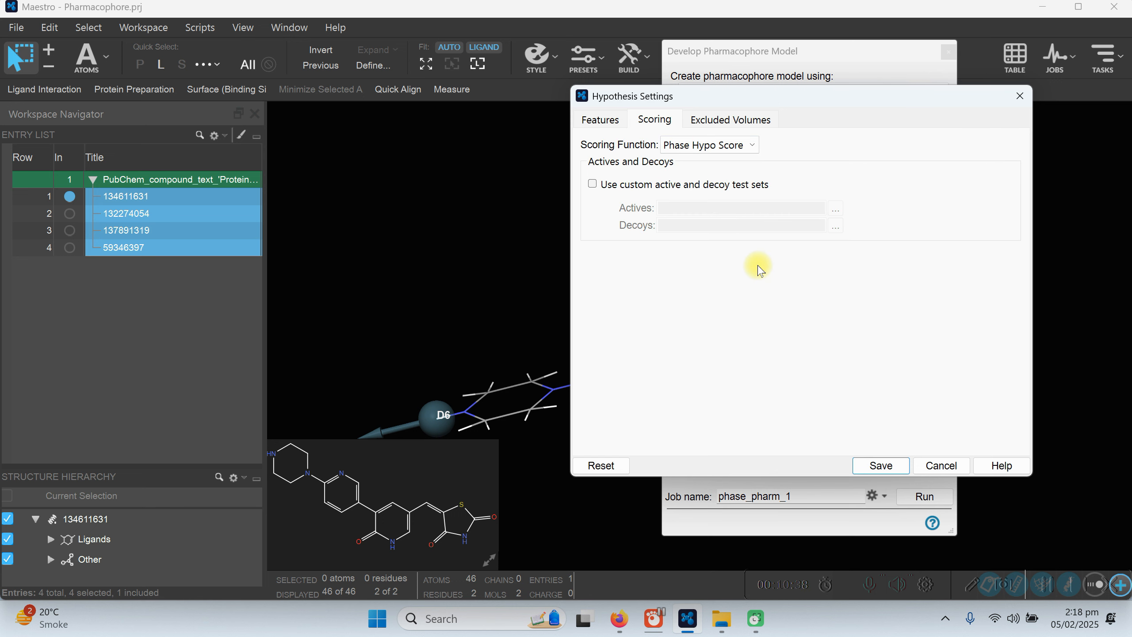
pyautogui.click(708, 120)
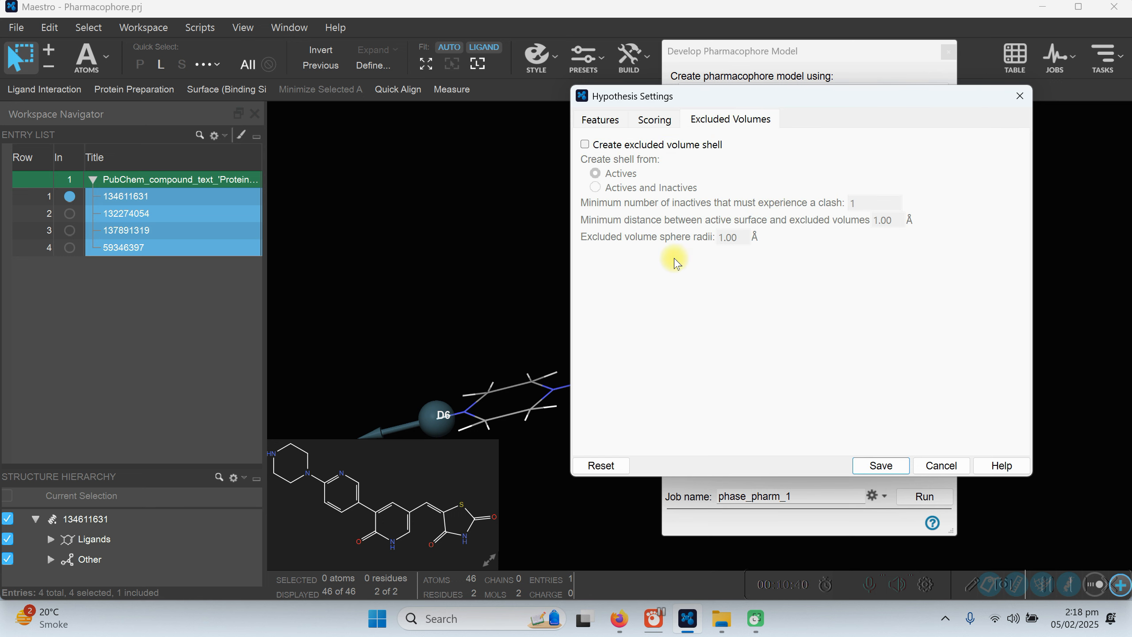
pyautogui.click(599, 119)
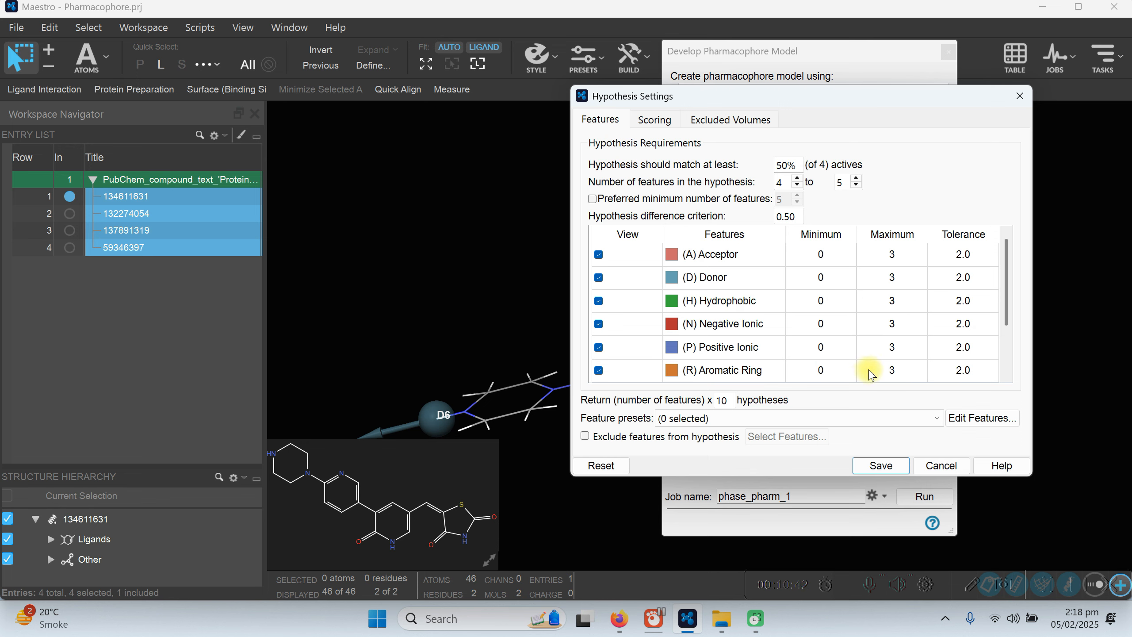
pyautogui.click(938, 466)
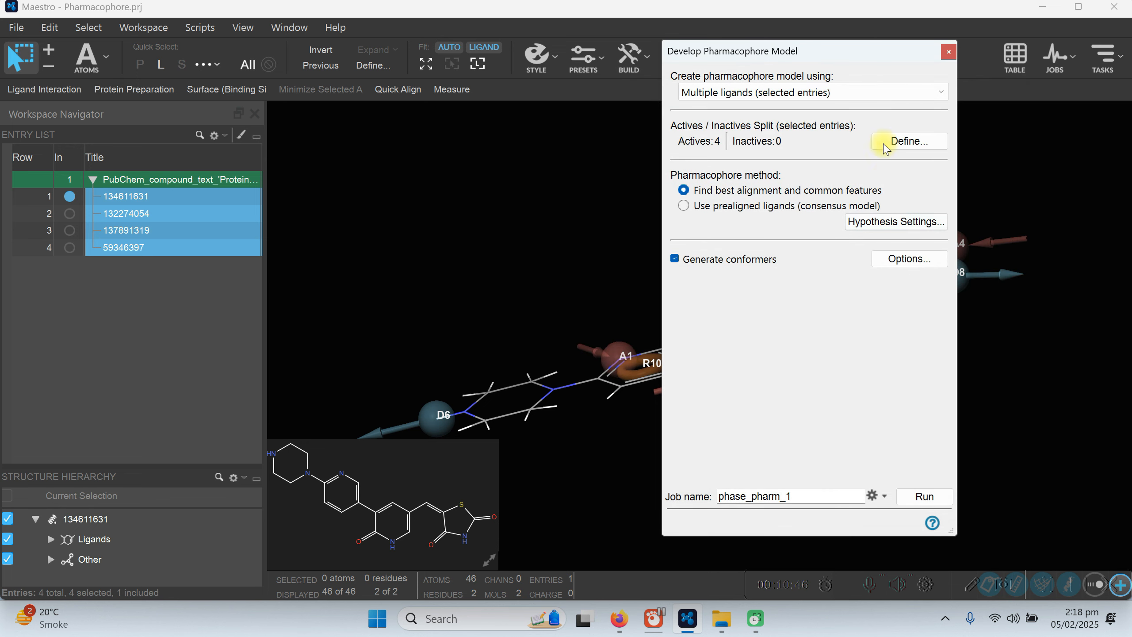
# Open the actives and inactives definition, try marking compound 132274054 as Inactive, and restore it to Active
pyautogui.click(912, 142)
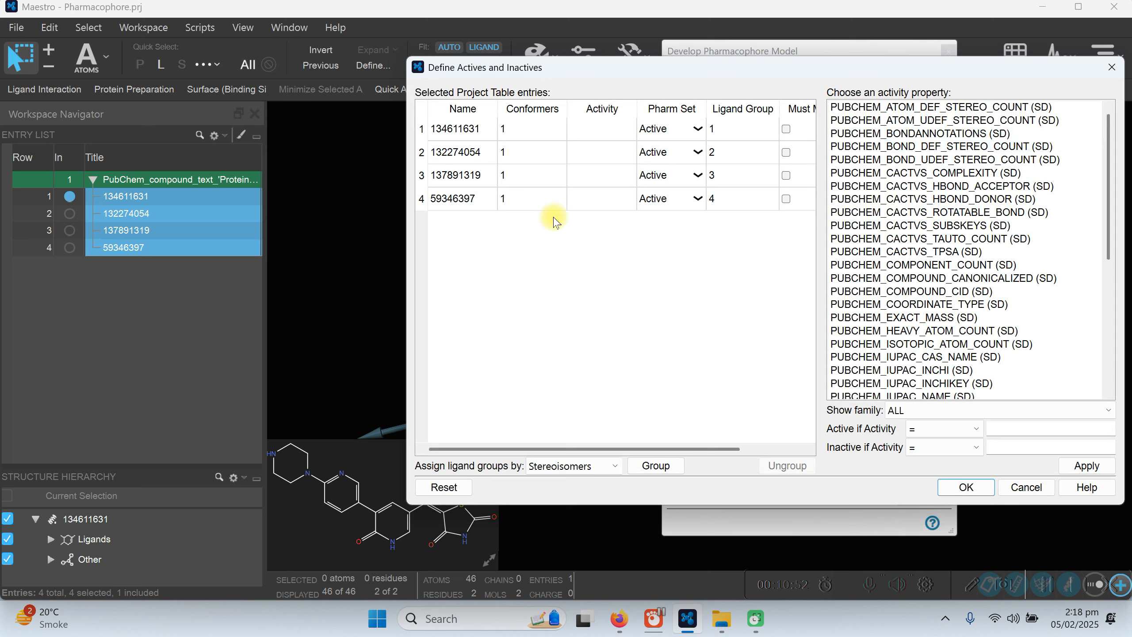
pyautogui.click(698, 153)
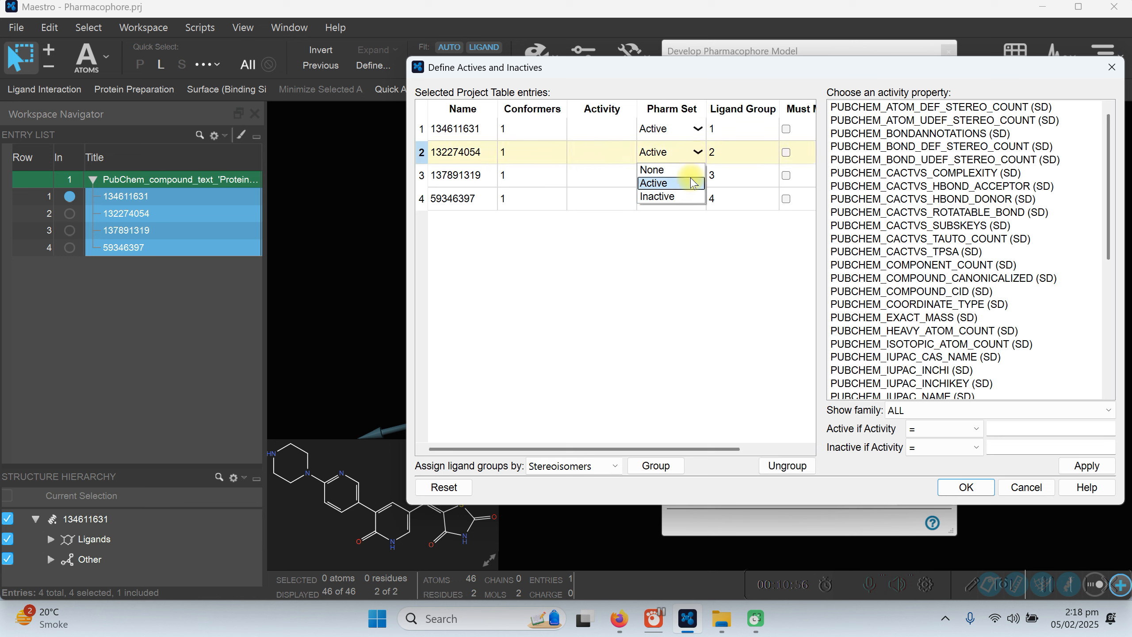
pyautogui.click(669, 197)
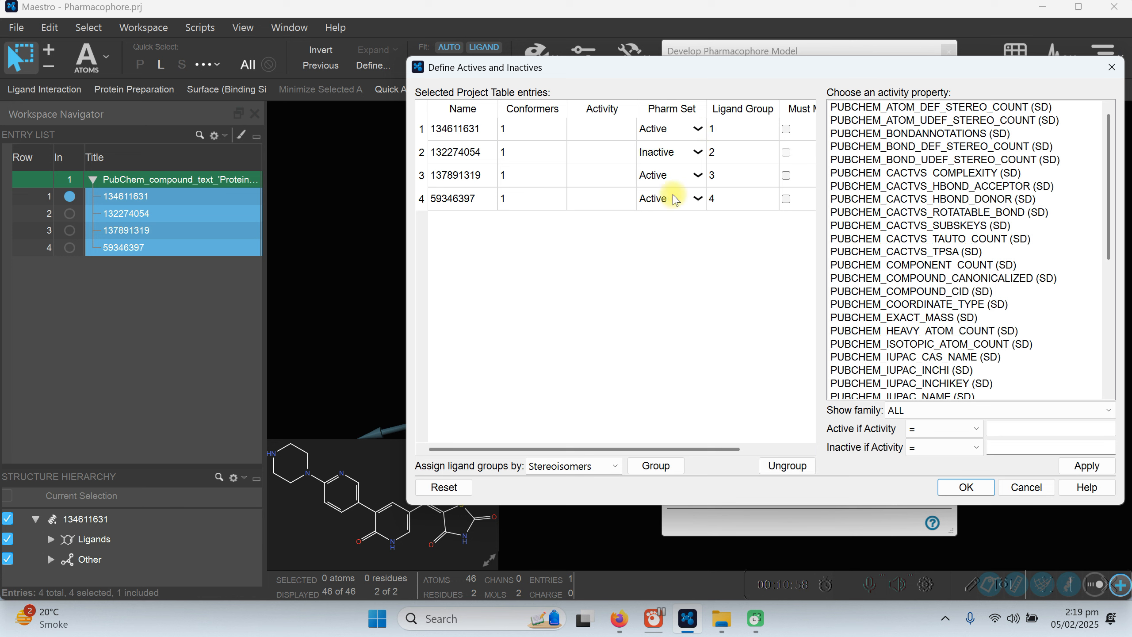
pyautogui.click(697, 154)
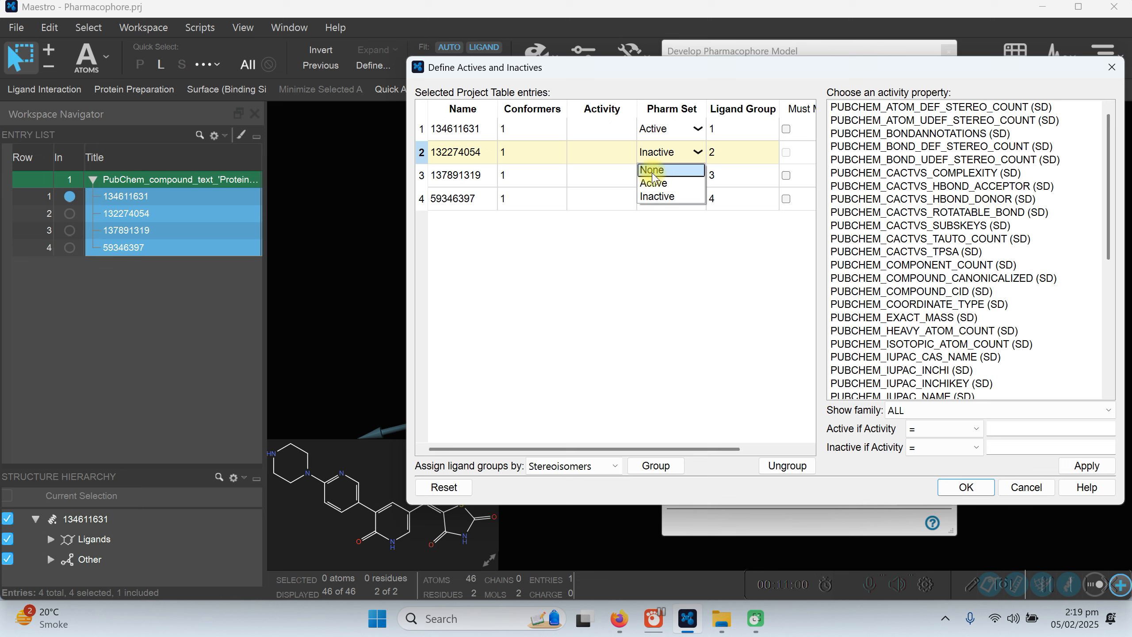
pyautogui.click(654, 182)
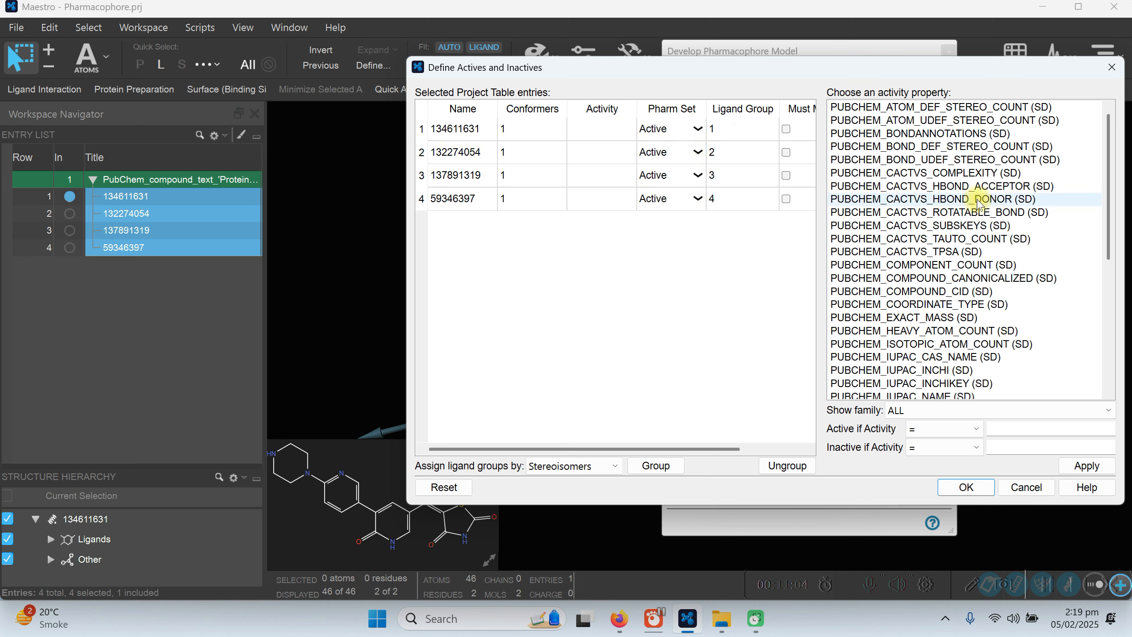
# Try Source File, Source File Index and entry id as the activity property, and cancel the actives and inactives definition
pyautogui.moveTo(1109, 203); pyautogui.dragTo(1104, 374)
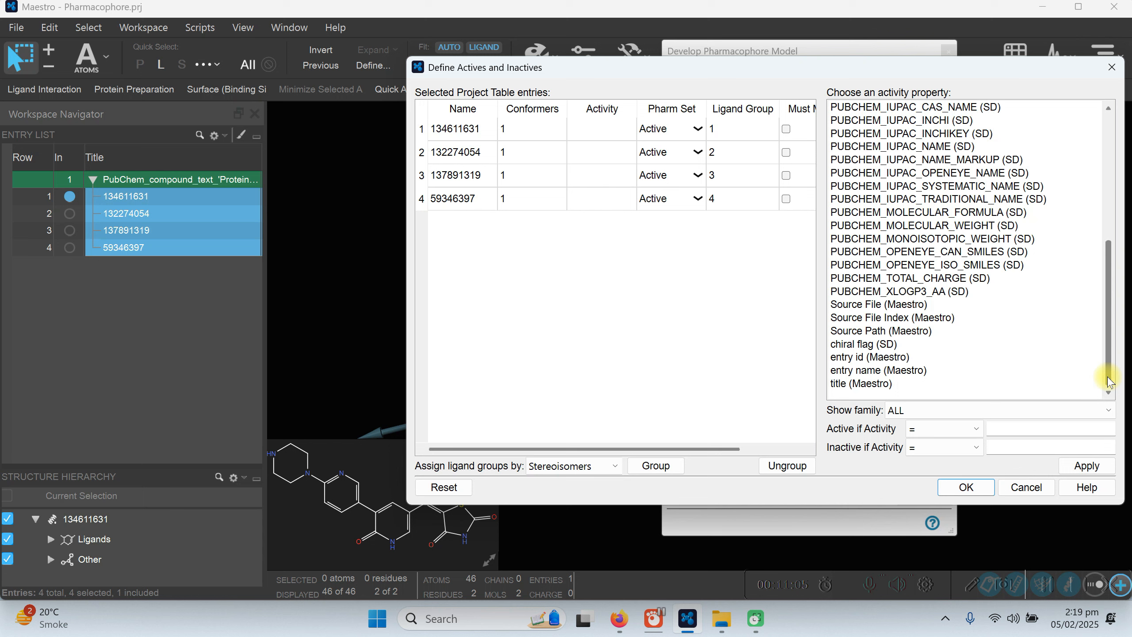
pyautogui.click(867, 304)
pyautogui.click(867, 318)
pyautogui.click(866, 357)
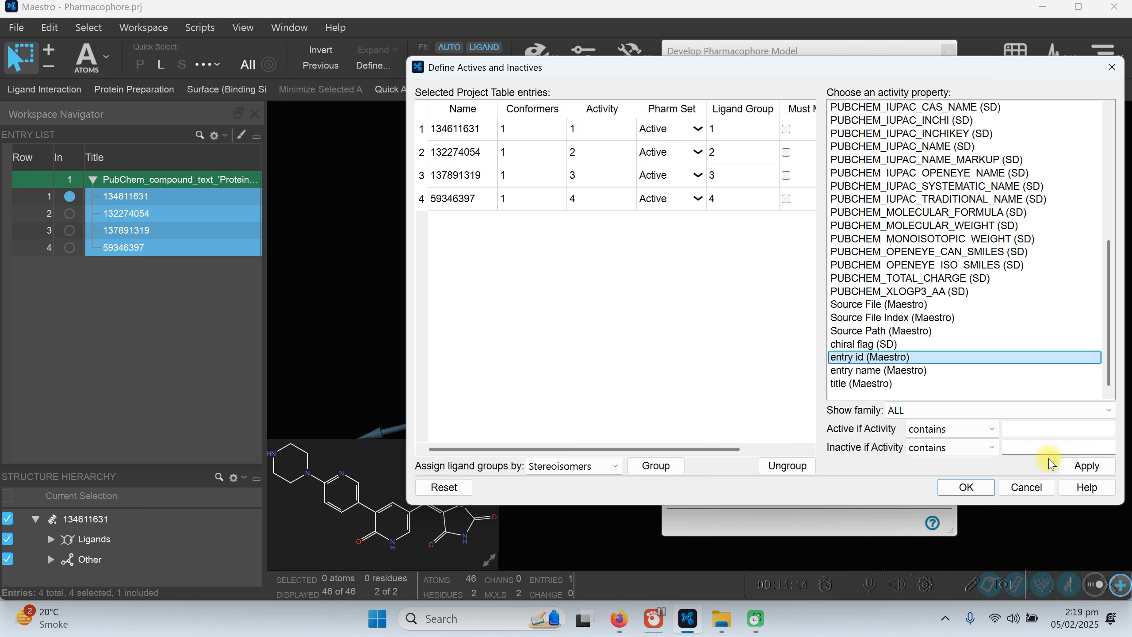
pyautogui.click(1027, 487)
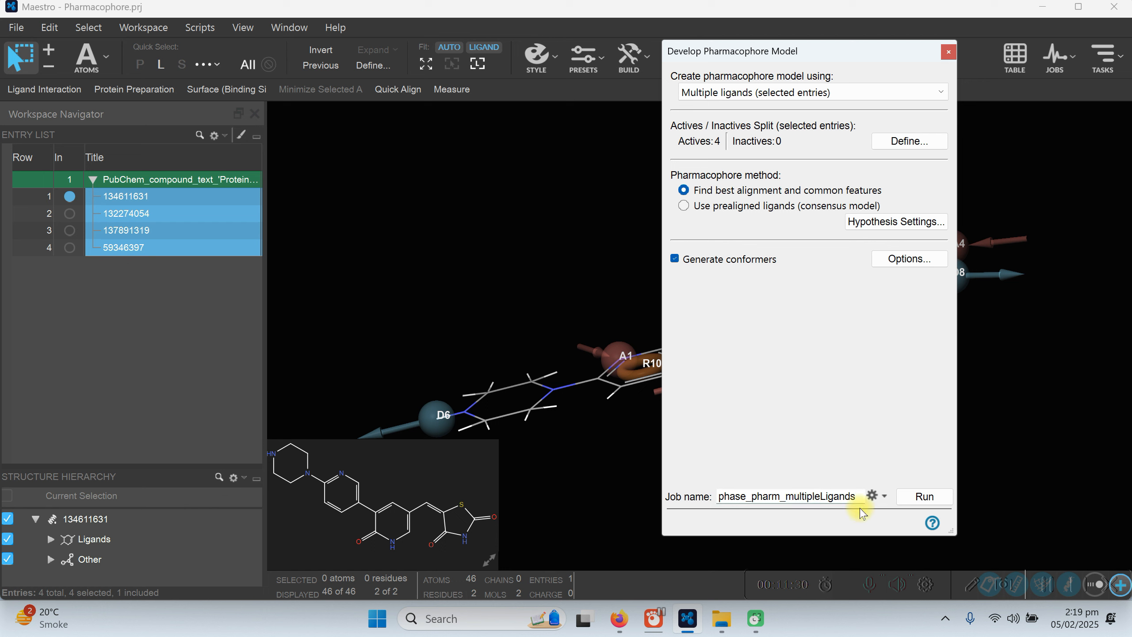
# Accept the job settings with 1 processor on localhost and run the phase_pharm_multipleLigands job
pyautogui.click(872, 495)
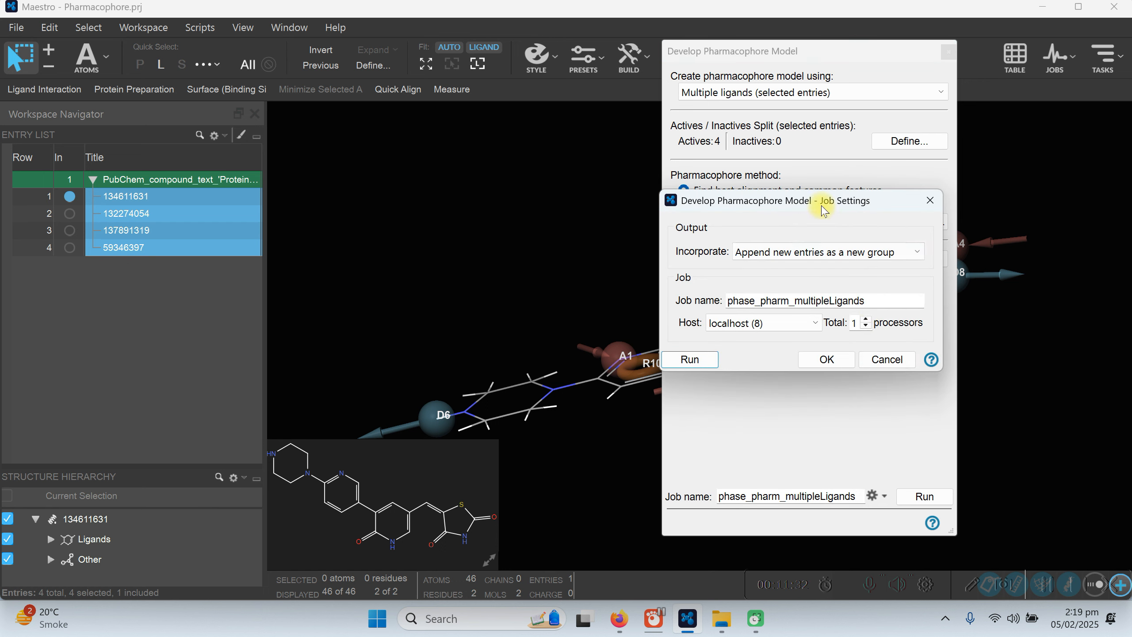
pyautogui.moveTo(823, 201); pyautogui.dragTo(441, 193)
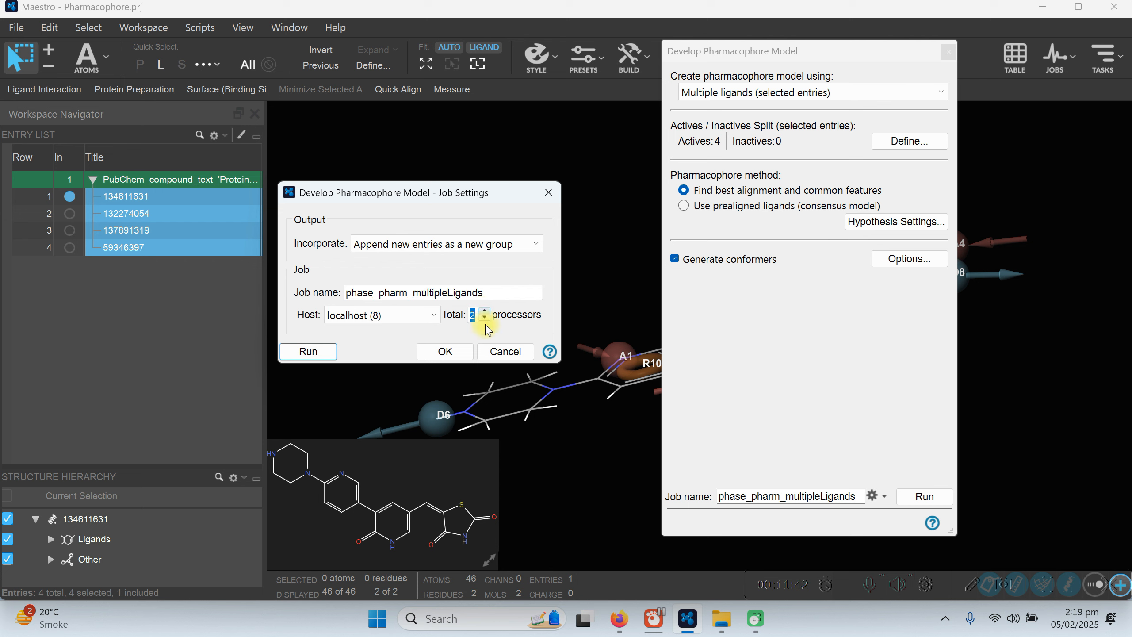
pyautogui.click(445, 352)
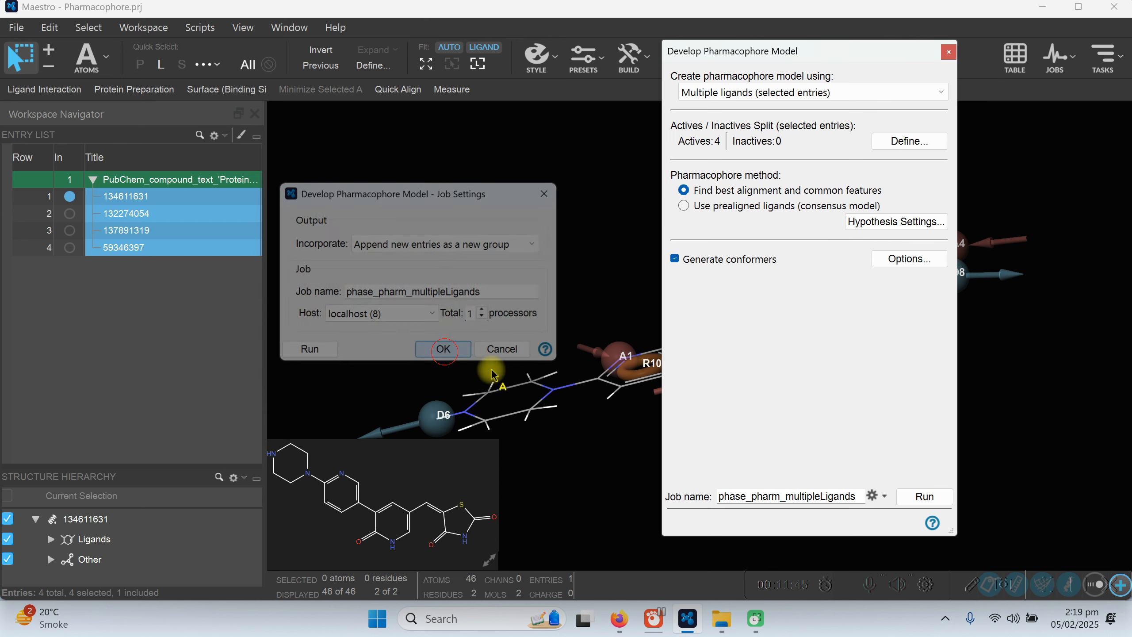
pyautogui.click(929, 496)
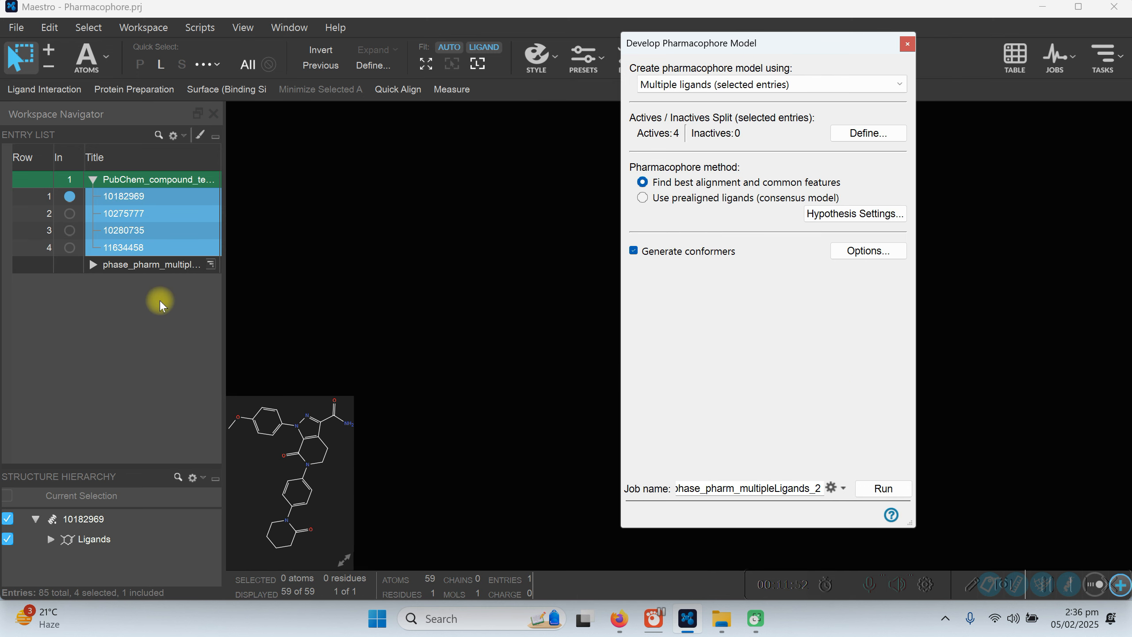
# Expand the multiple-ligand results group, display the AHRR_2 hypothesis in the workspace, and close the pharmacophore model setup
pyautogui.click(92, 267)
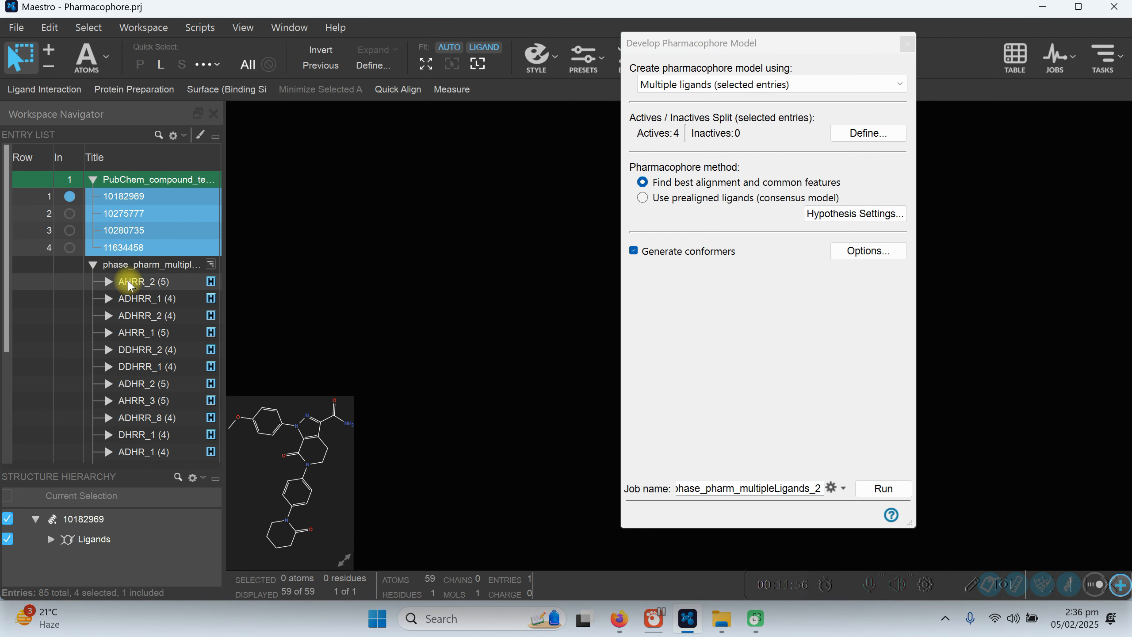
pyautogui.click(129, 282)
pyautogui.click(109, 281)
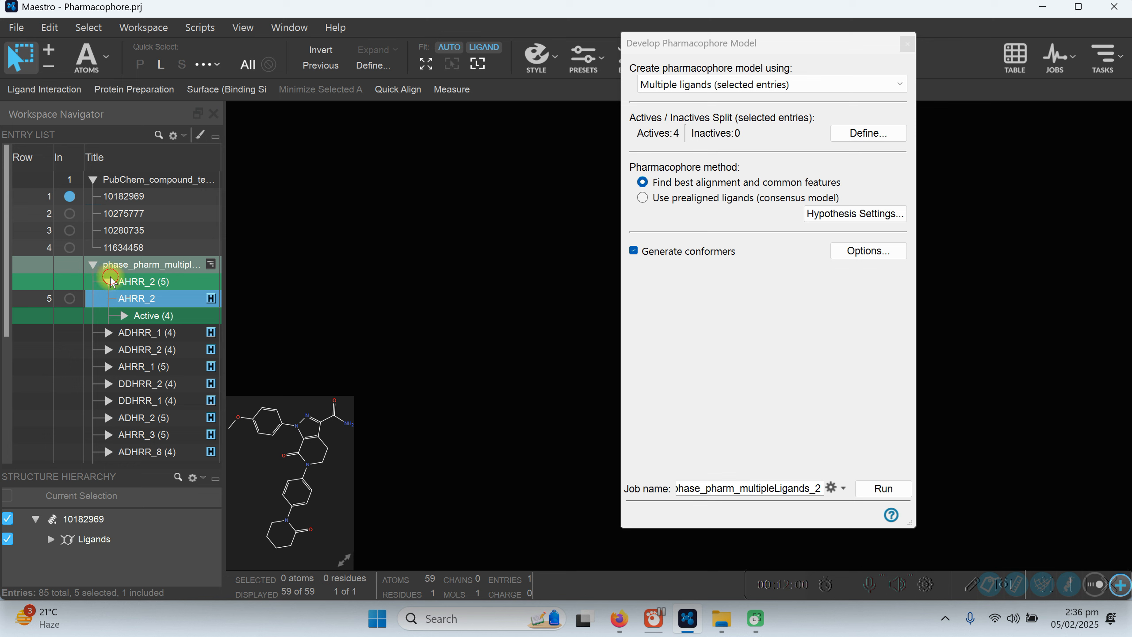
pyautogui.click(108, 281)
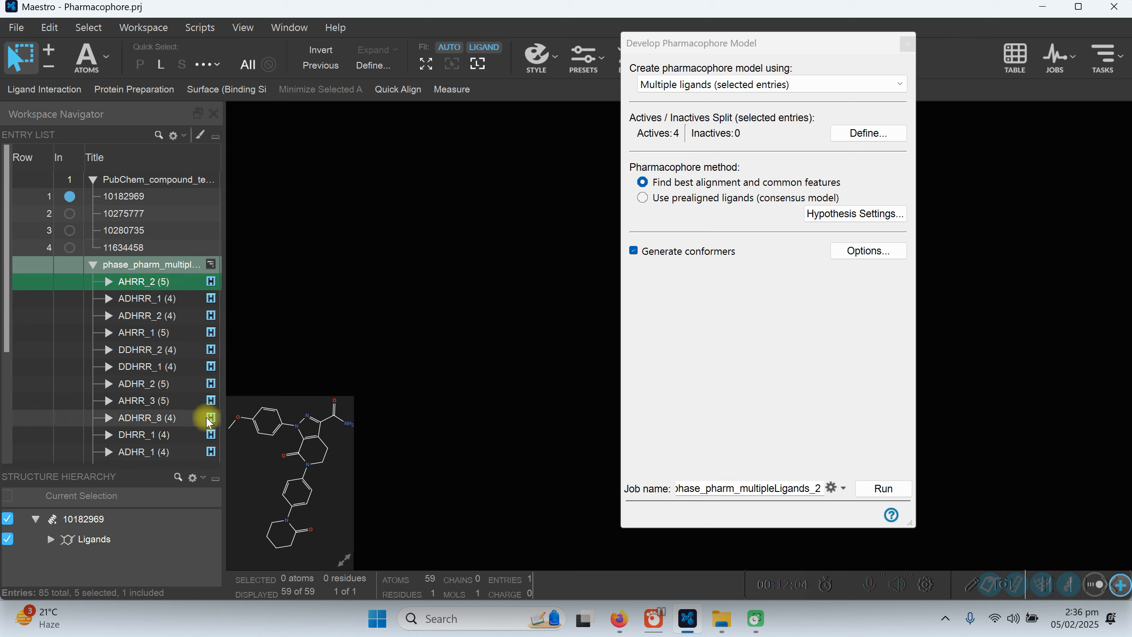
pyautogui.click(109, 282)
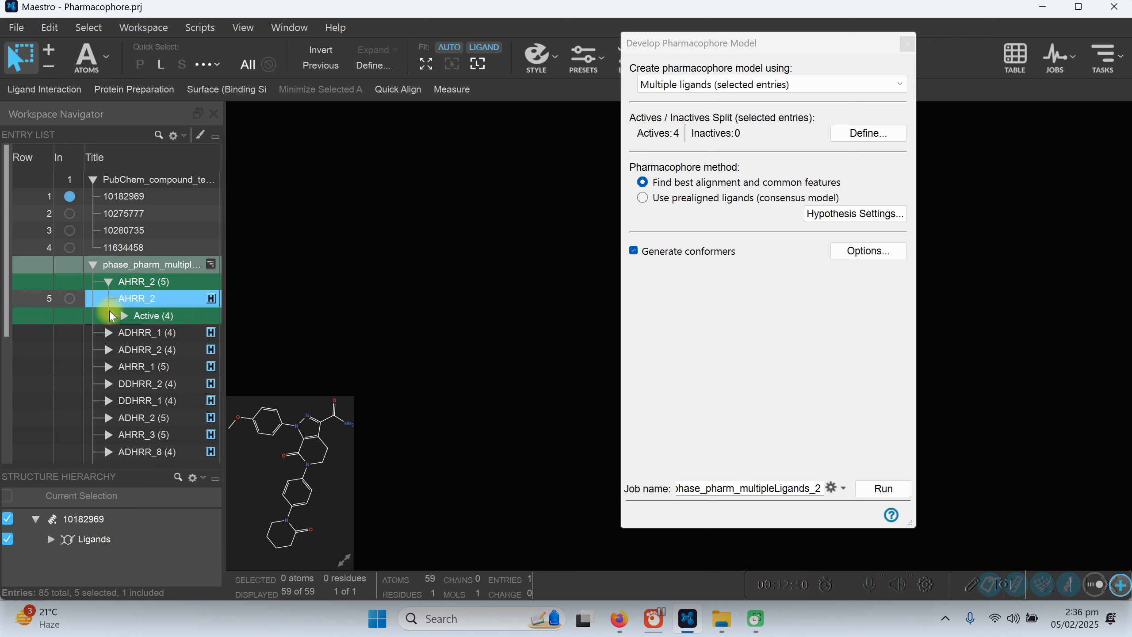
pyautogui.click(69, 298)
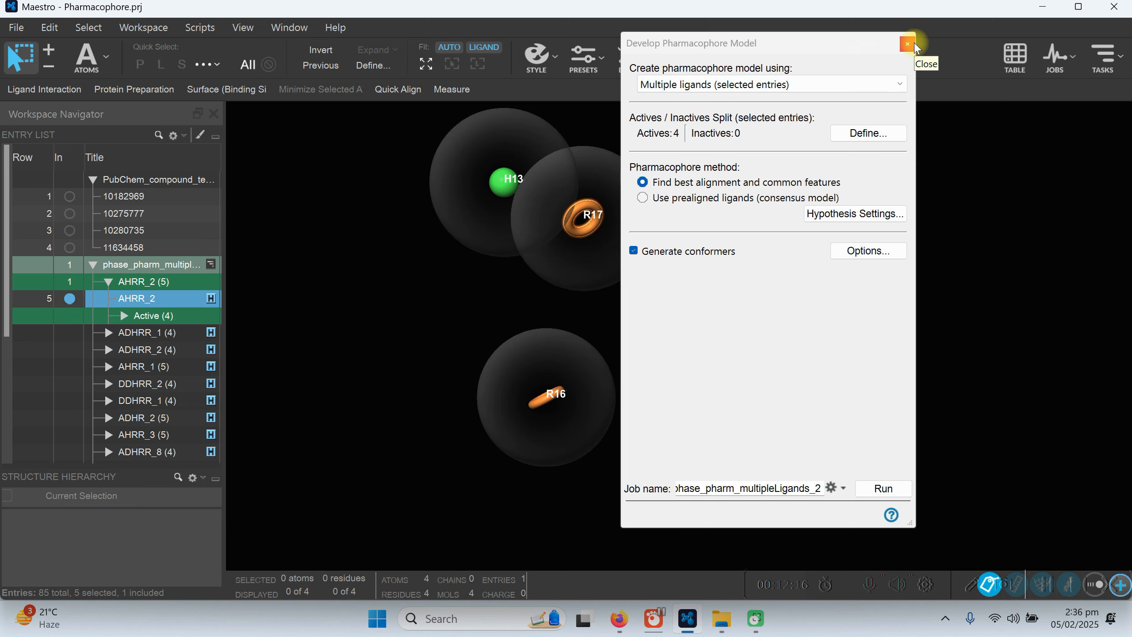
pyautogui.click(908, 43)
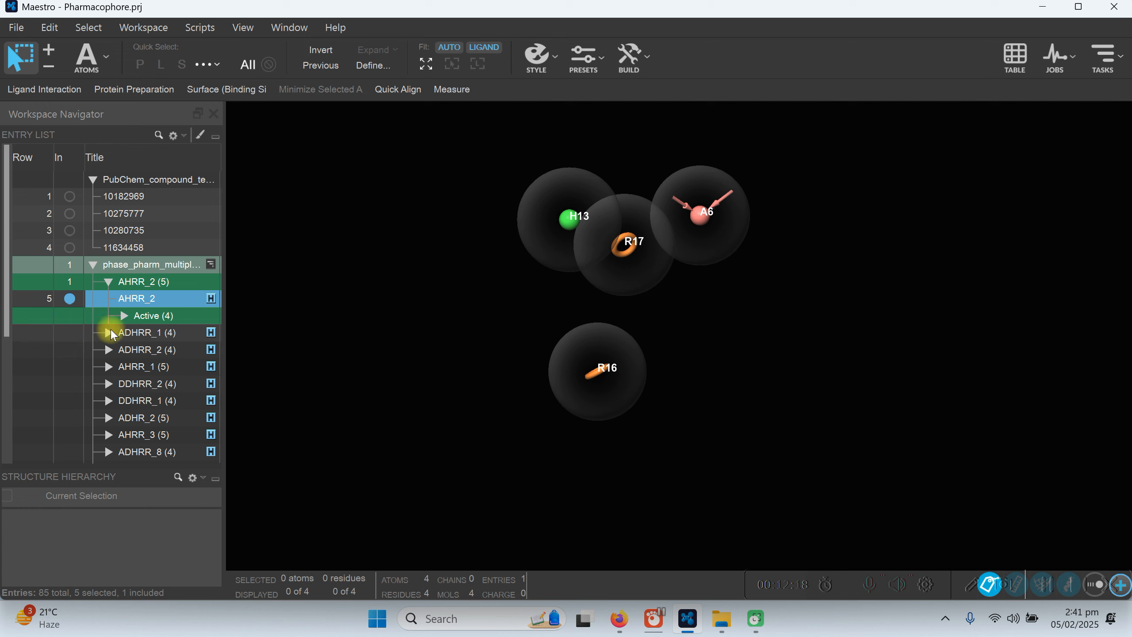
# Expand the ADHRR_1 and ADHRR_2 result groups and display each hypothesis in the workspace in turn
pyautogui.click(111, 332)
pyautogui.click(69, 350)
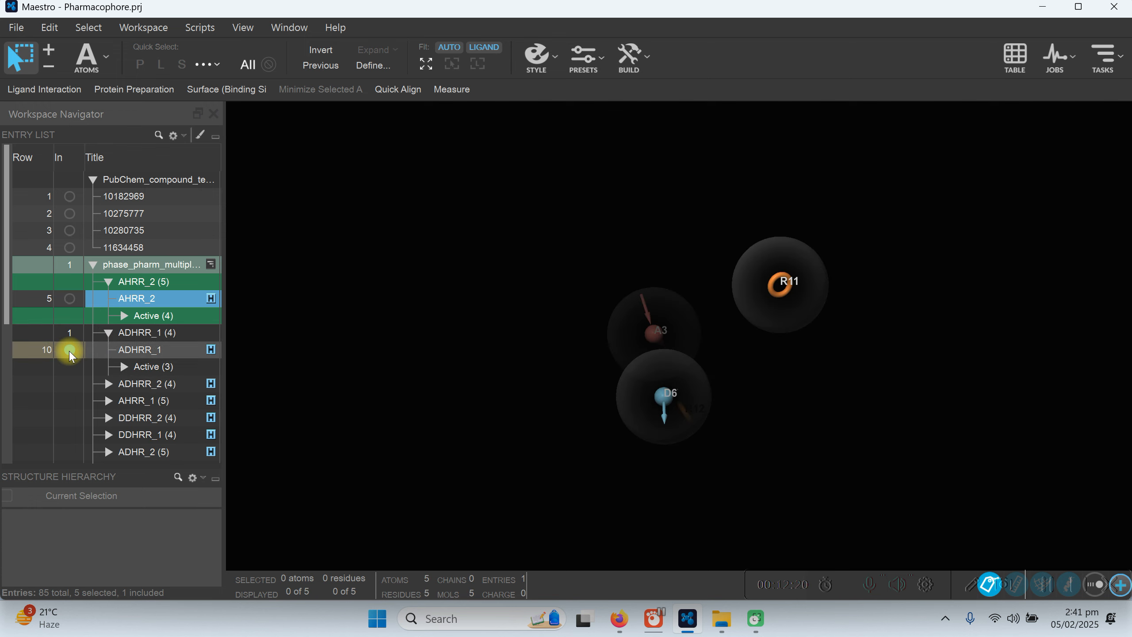
pyautogui.click(109, 384)
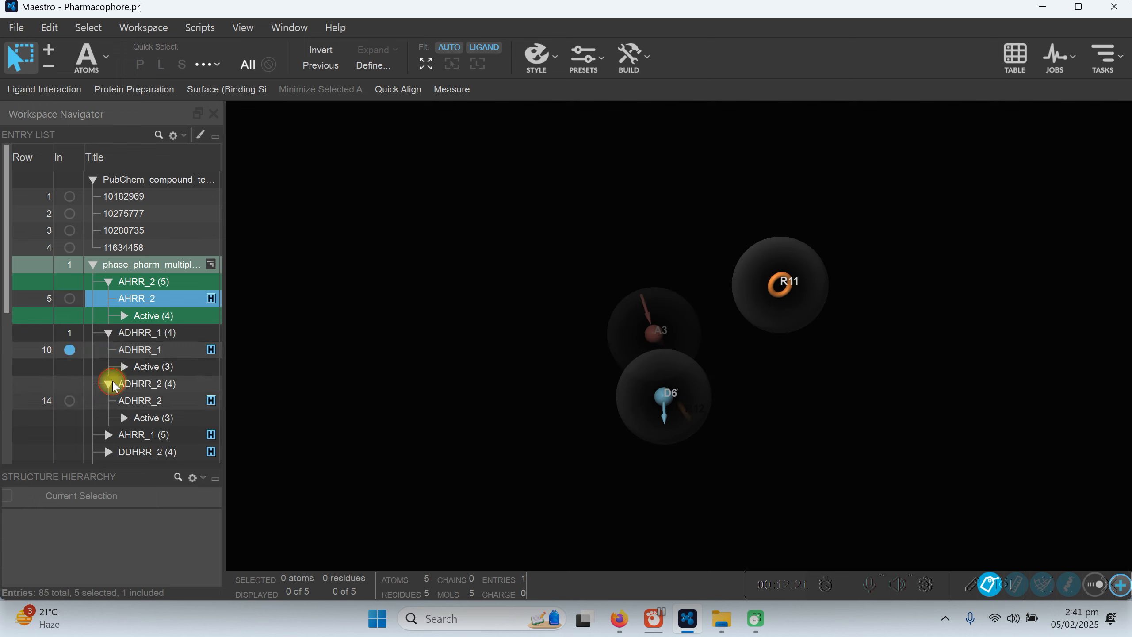
pyautogui.click(69, 400)
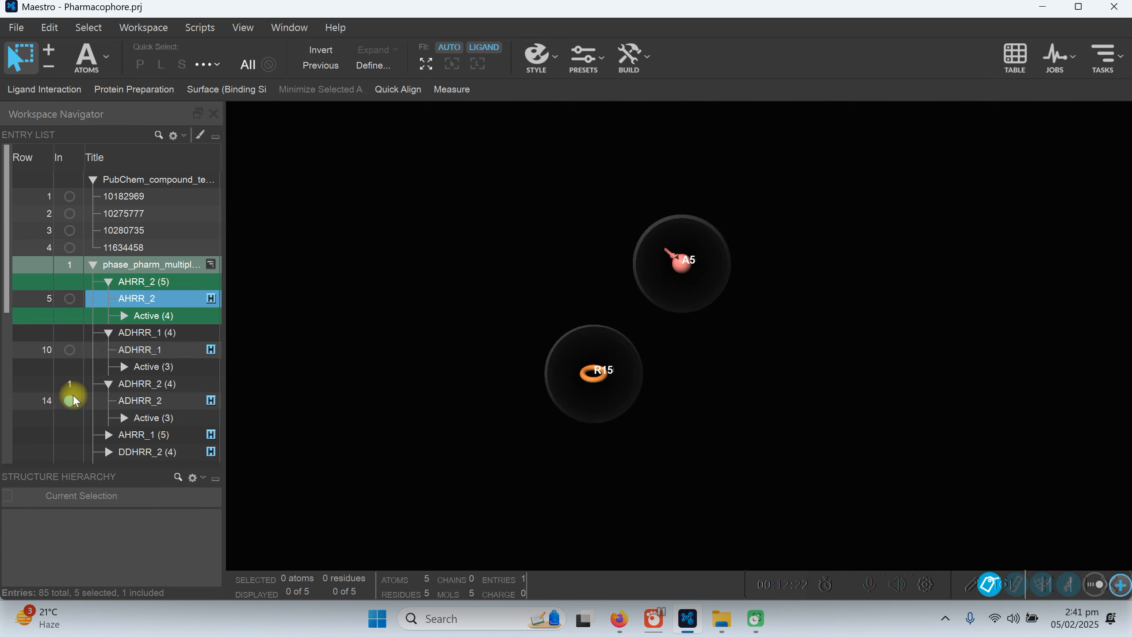
# Display the source ligands 10182969, 10275777, 10280735 and 11634458 one after another in the workspace
pyautogui.click(70, 196)
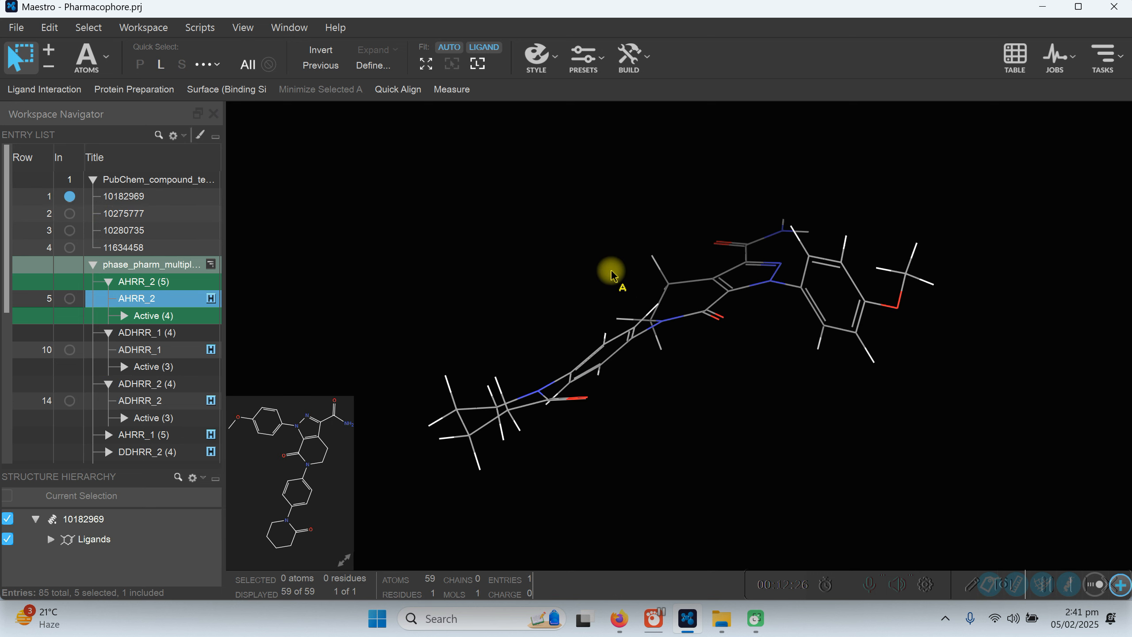
pyautogui.click(70, 214)
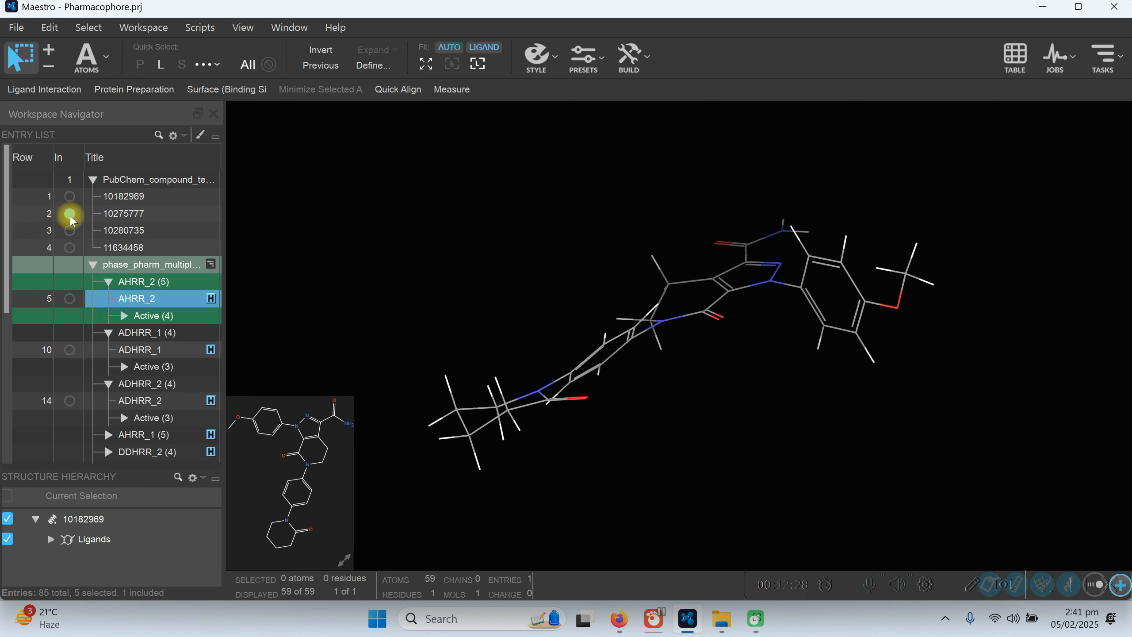
pyautogui.click(69, 230)
pyautogui.click(69, 248)
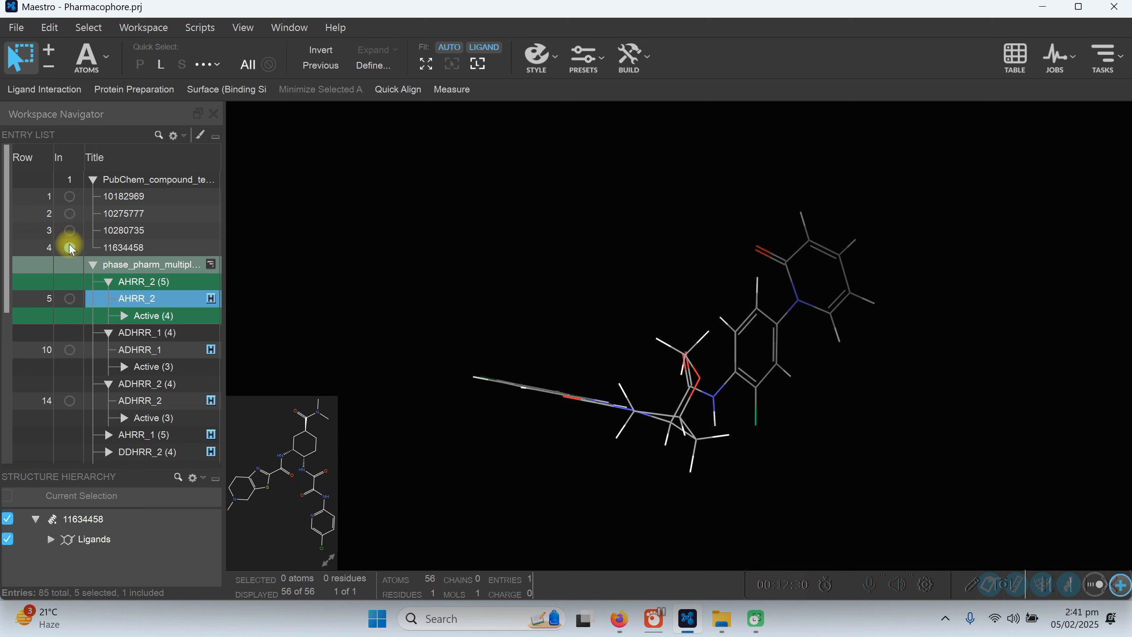
# Compare the AHRR_2, ADHRR_1 and ADHRR_2 hypotheses in the workspace, and return to AHRR_2
pyautogui.click(70, 350)
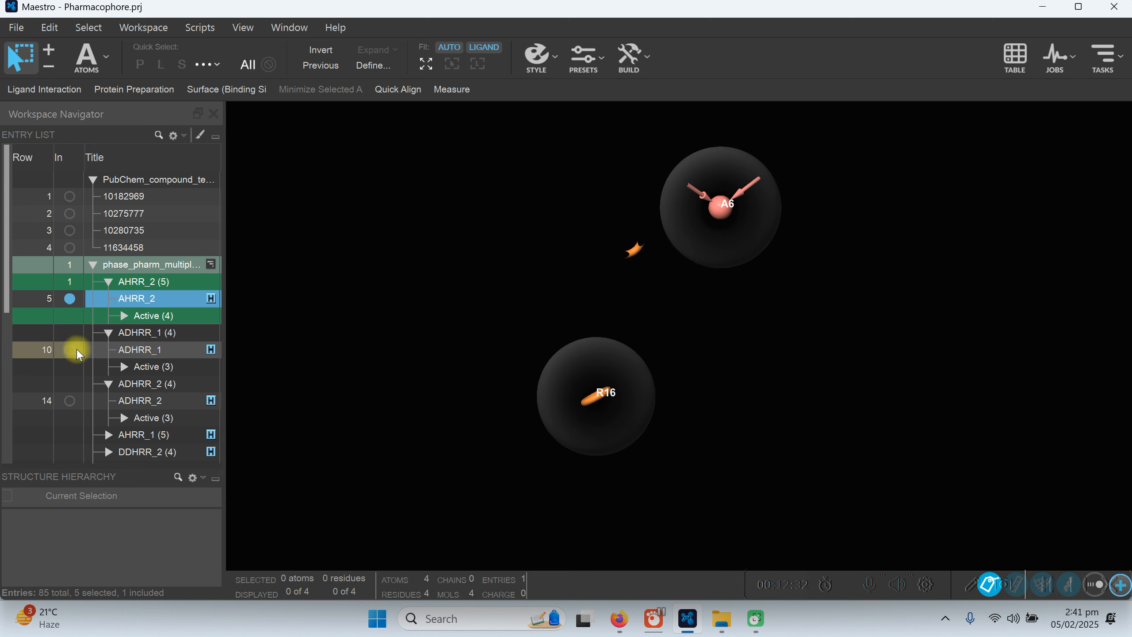
pyautogui.click(70, 401)
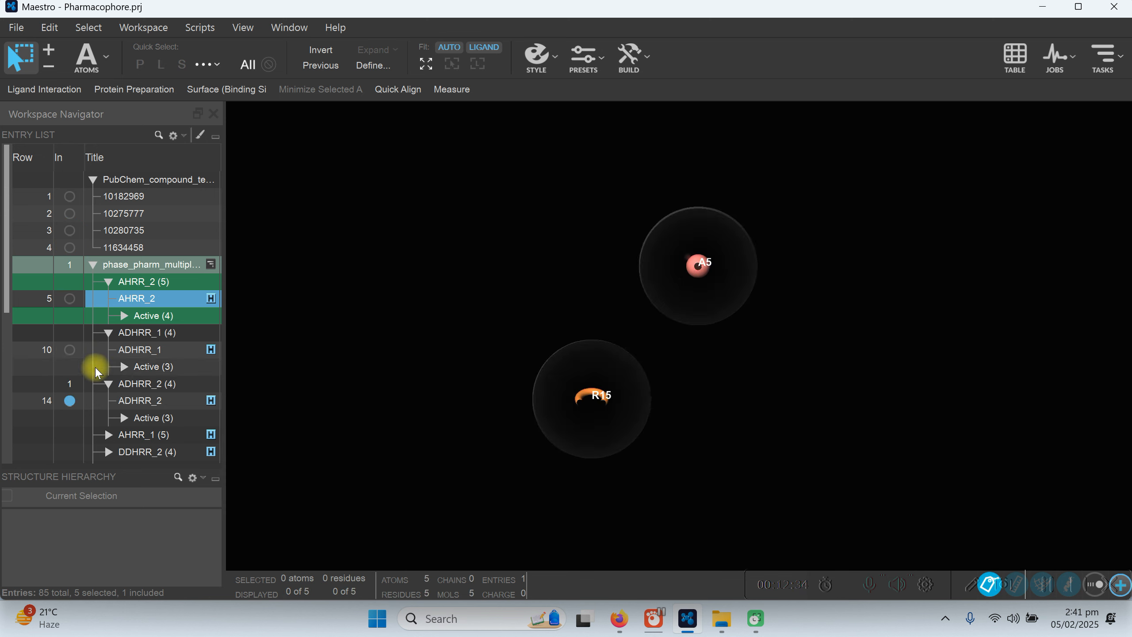
pyautogui.click(72, 350)
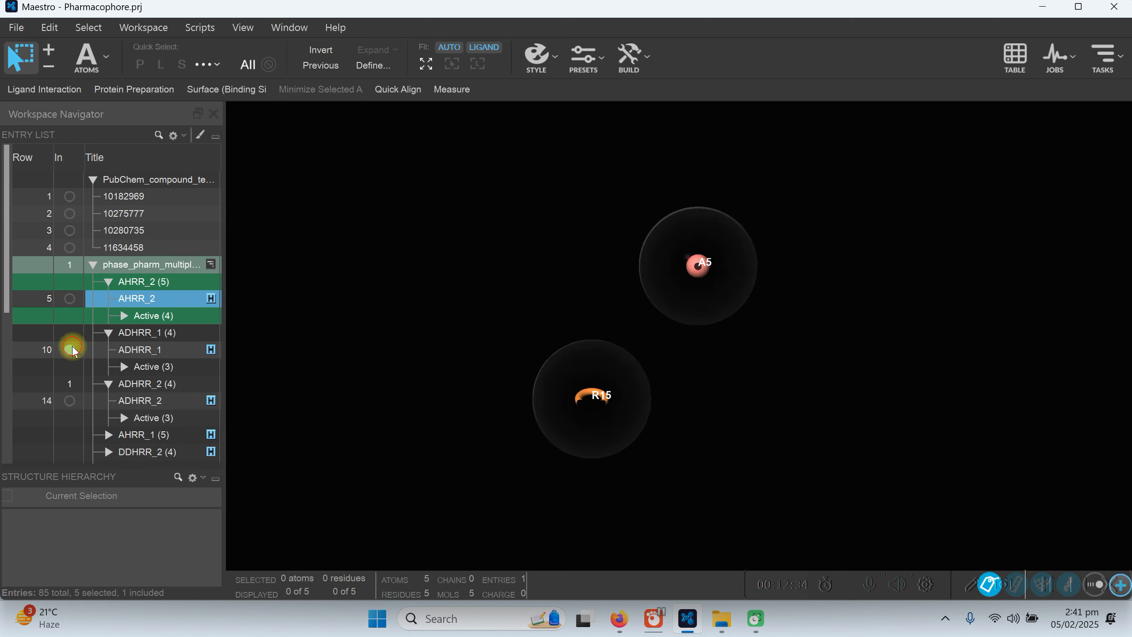
pyautogui.click(70, 299)
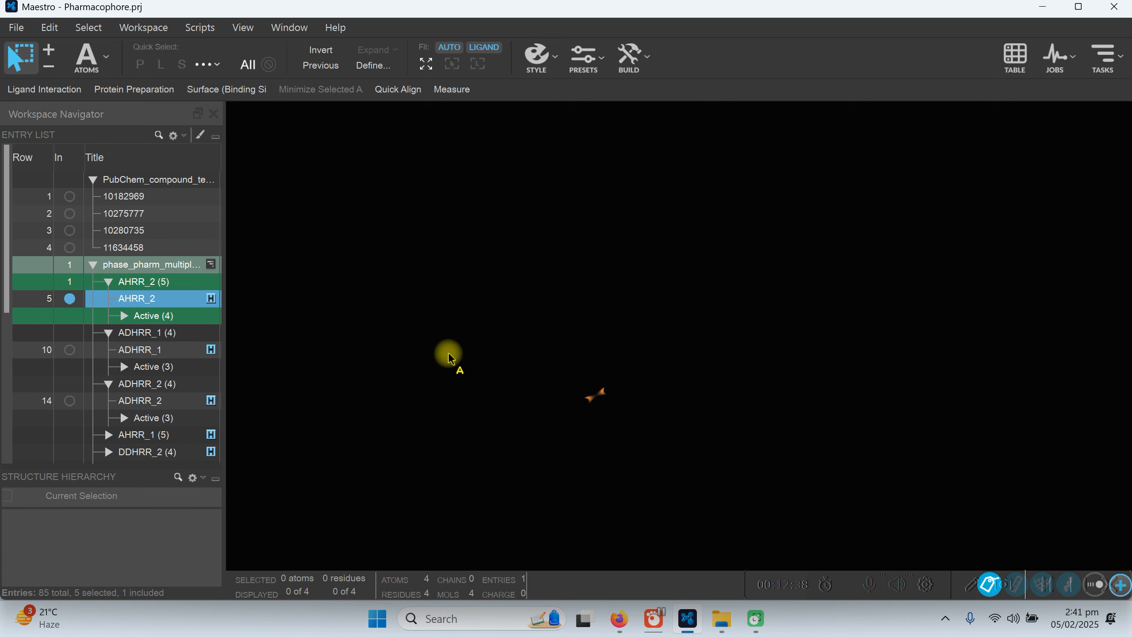
# Collapse the ADHRR_2 group, look through the hypothesis list, and display ADHRR_1 together with AHRR_2 before showing AHRR_2 alone
pyautogui.click(109, 384)
pyautogui.scroll(-5, 111, 382)
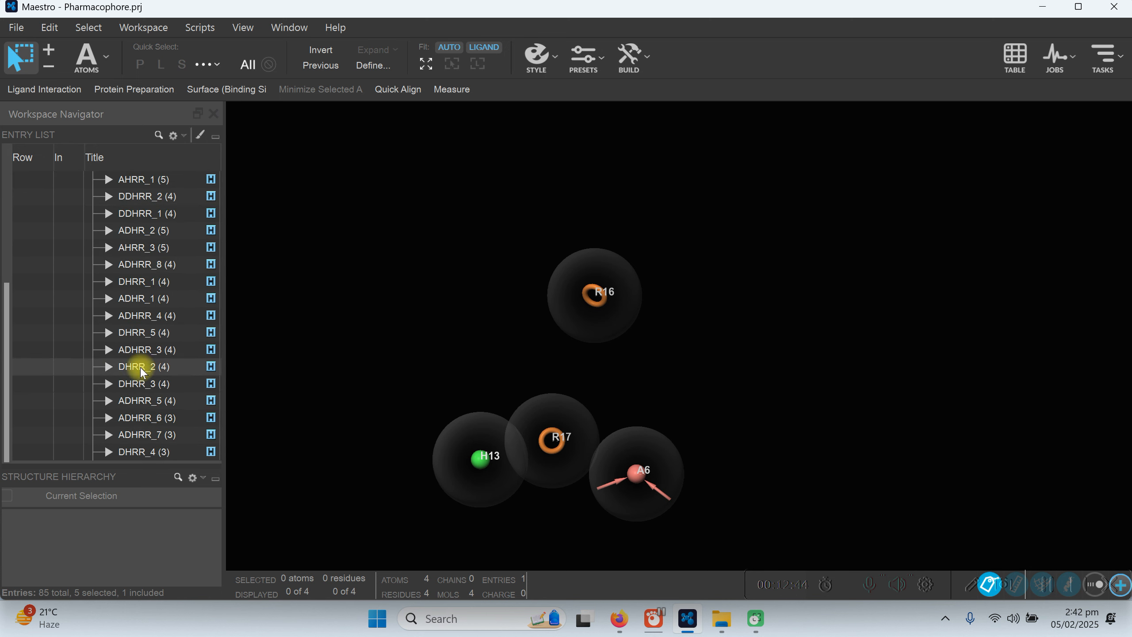
pyautogui.scroll(5, 147, 434)
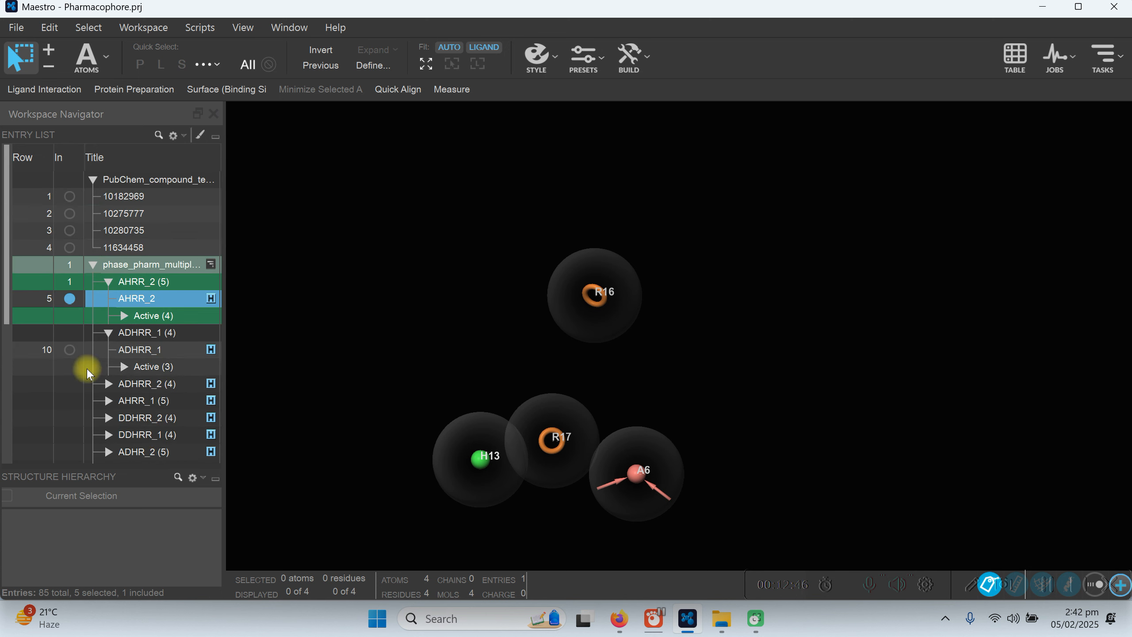
pyautogui.click(69, 350)
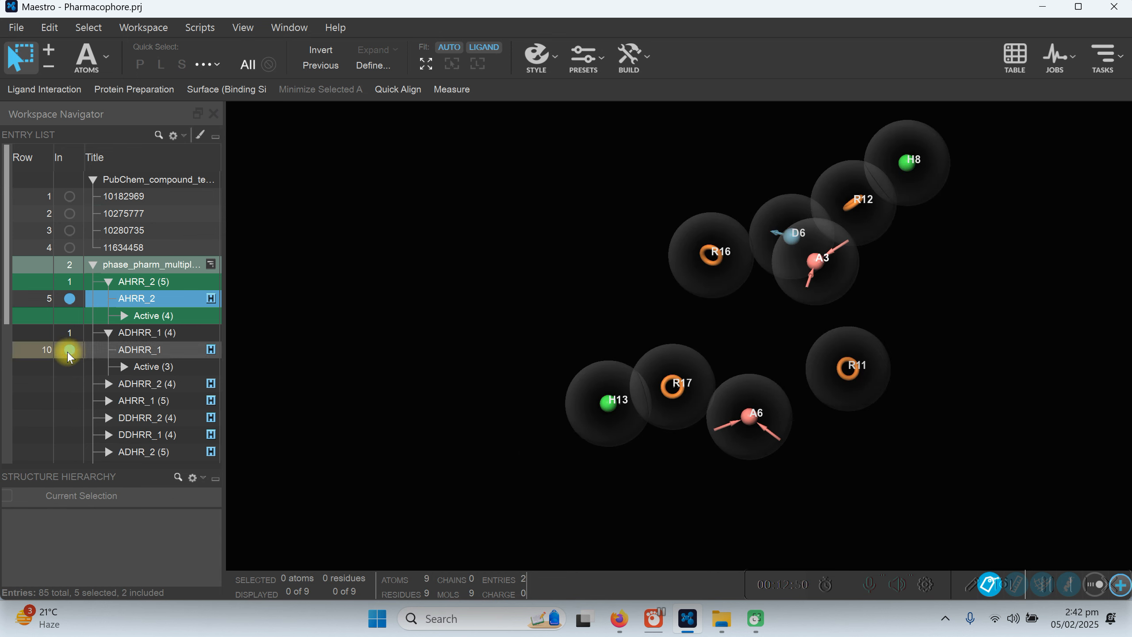
pyautogui.click(69, 350)
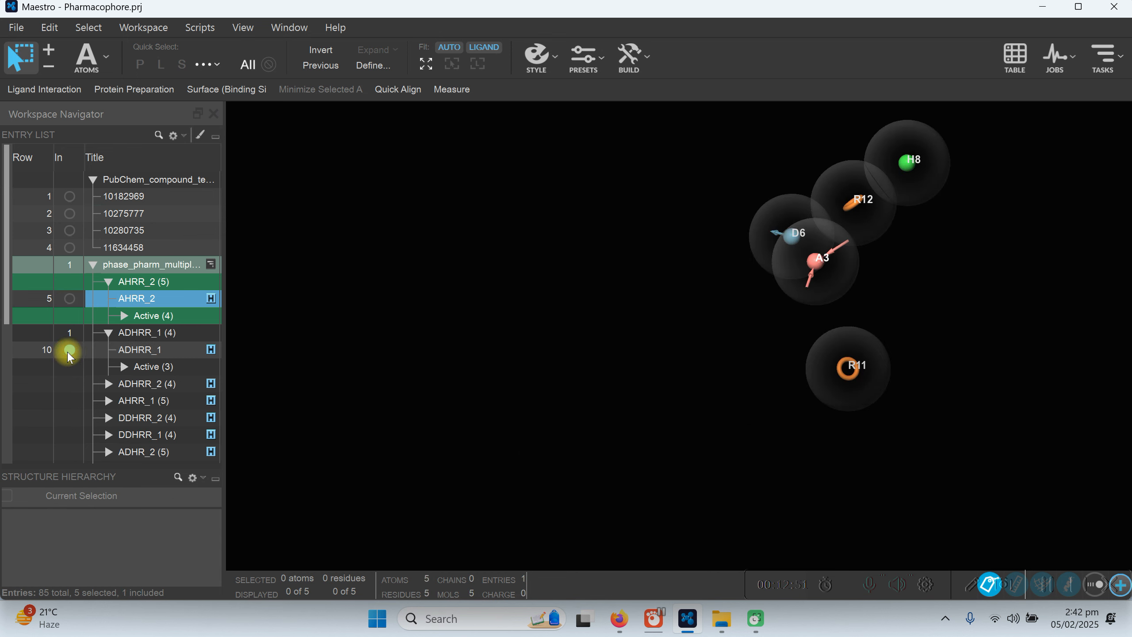
pyautogui.click(66, 299)
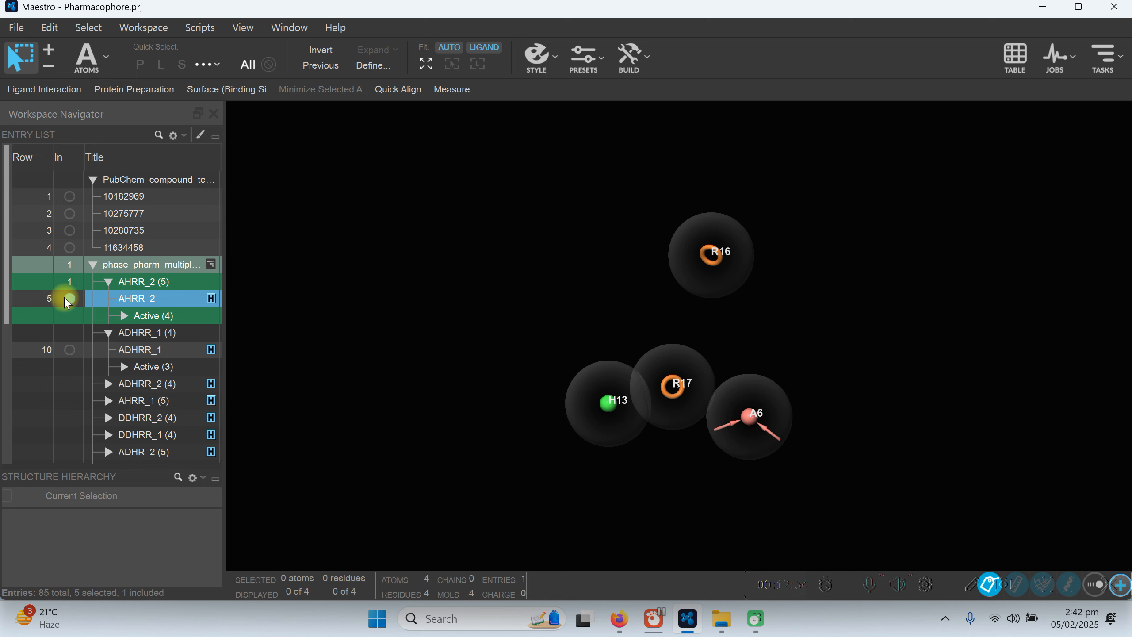
# Select only the AHRR_2 hypothesis in the entry list
pyautogui.click(1119, 67)
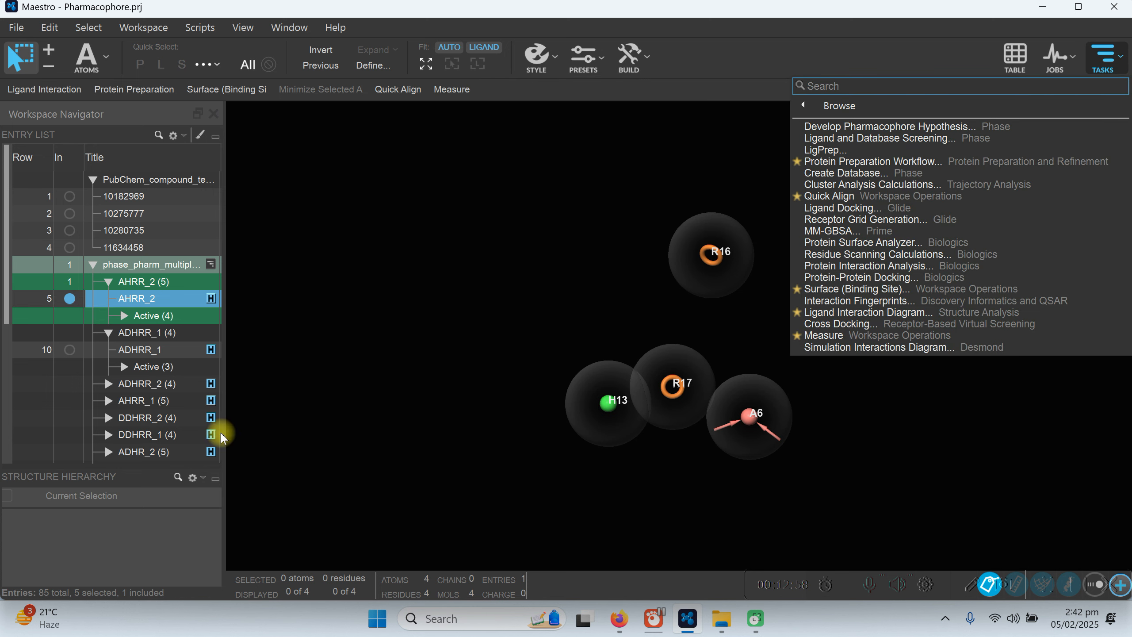
pyautogui.click(137, 300)
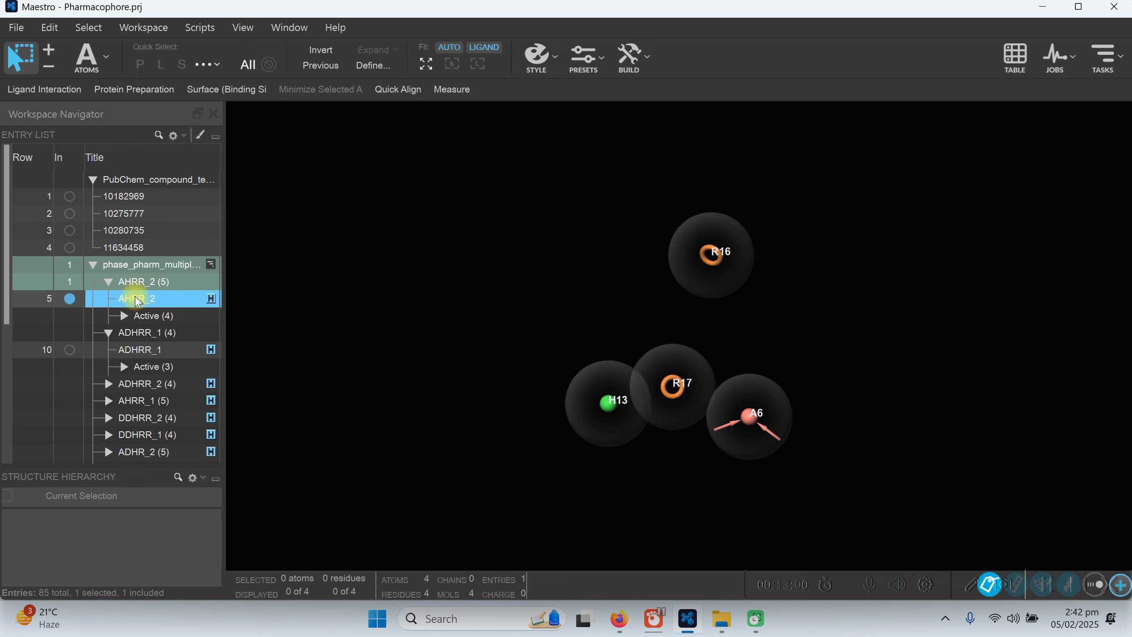
pyautogui.rightClick(138, 300)
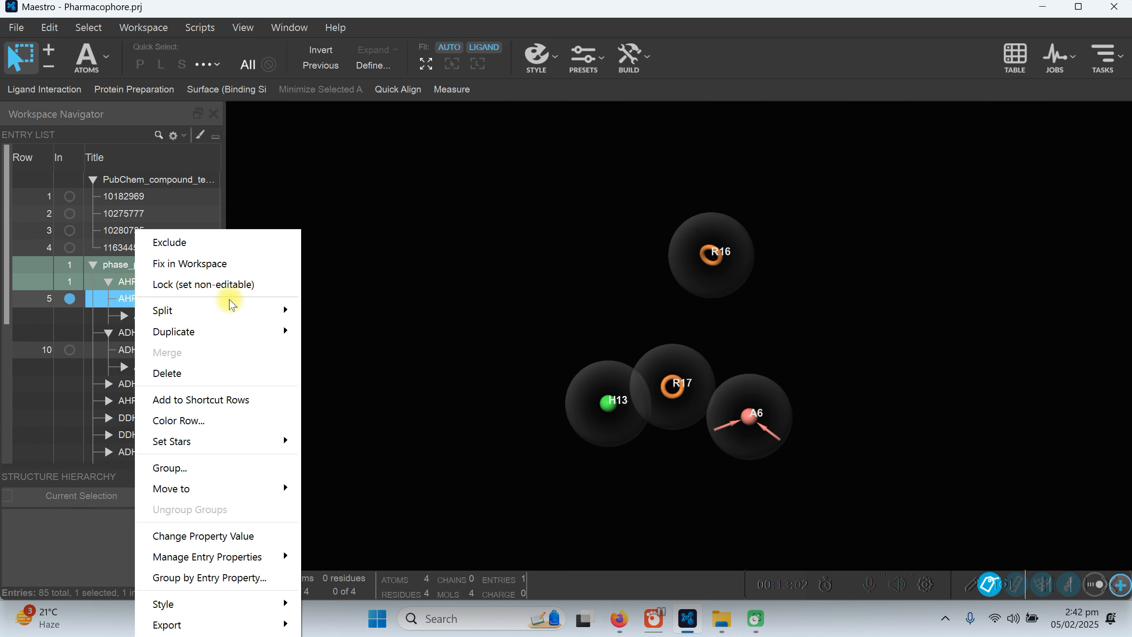
pyautogui.click(505, 341)
# Expand the active ligands of AHRR_2, display aligned ligands 10182969 and 10275777, and return to the hypothesis
pyautogui.click(123, 317)
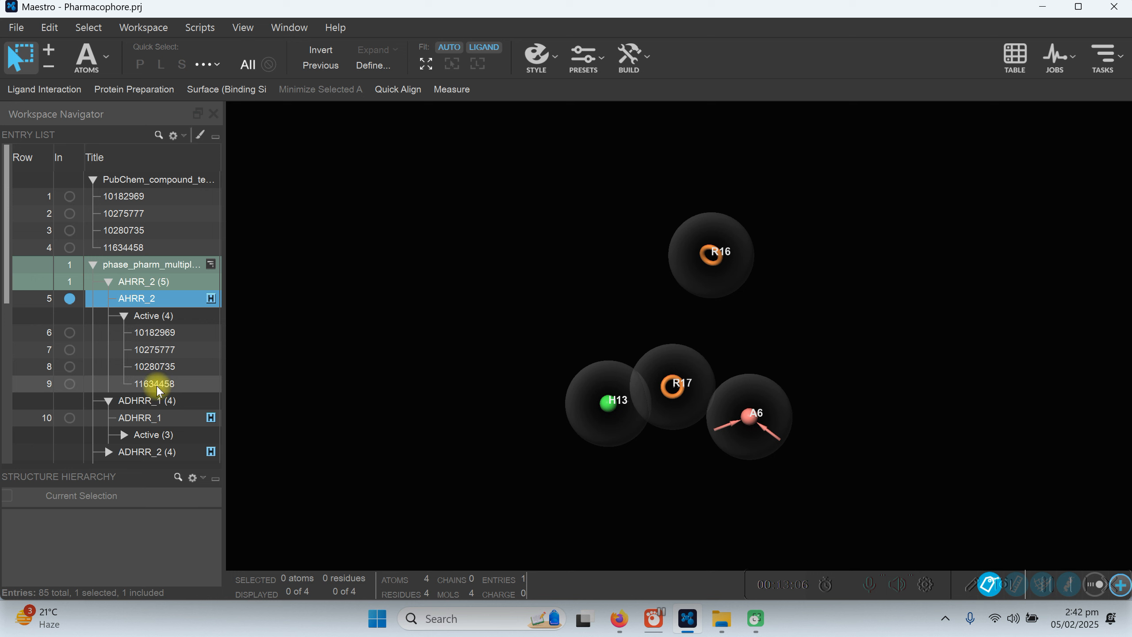
pyautogui.click(69, 332)
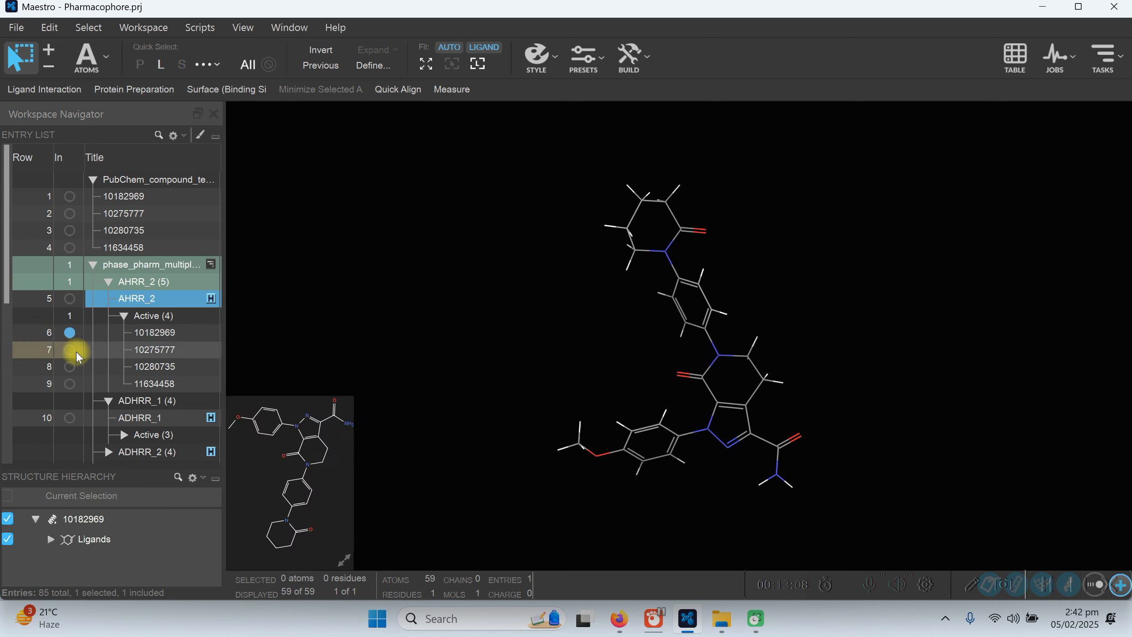
pyautogui.click(70, 350)
pyautogui.click(70, 298)
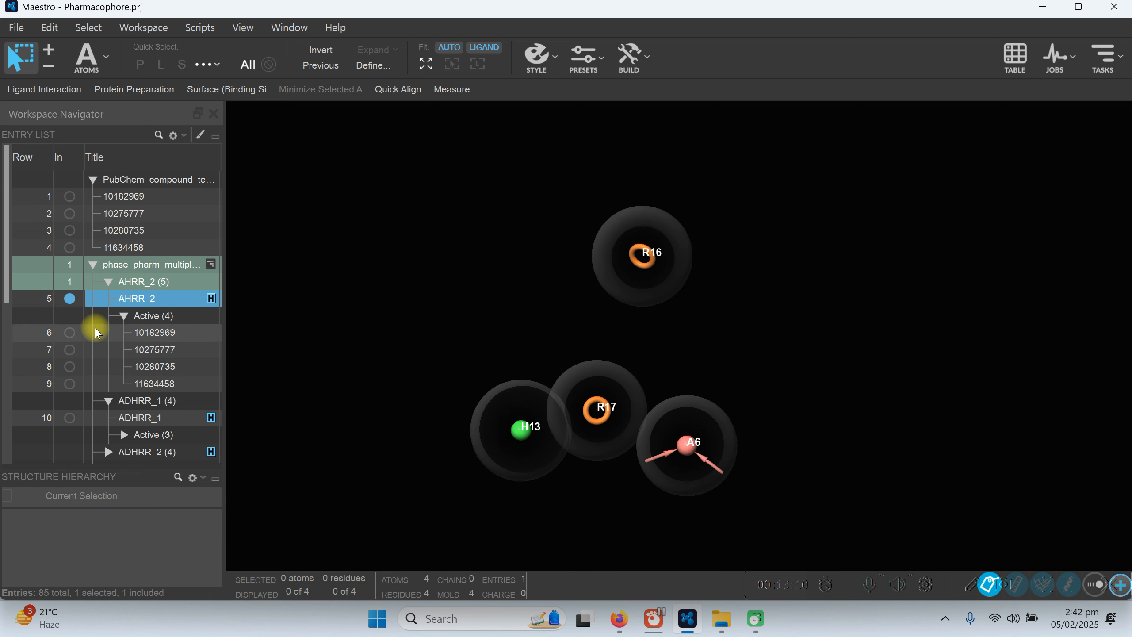
# Add the AHRR_2 hypothesis to a Phase database screen and remove the Single_Ligand hypothesis from it
pyautogui.click(211, 300)
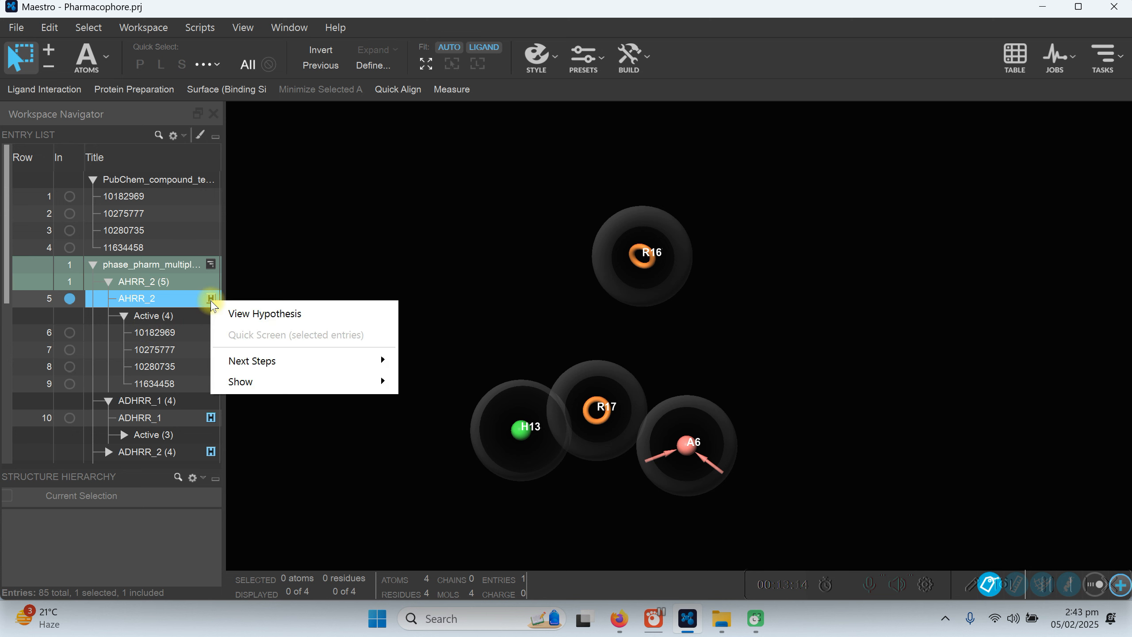
pyautogui.moveTo(257, 365)
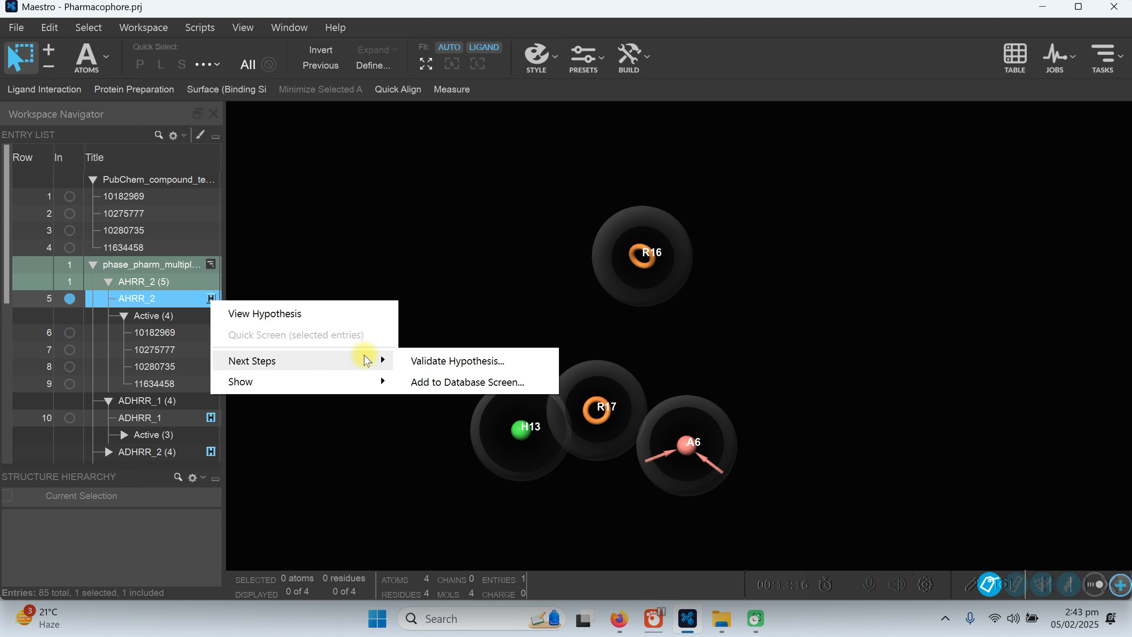
pyautogui.click(482, 384)
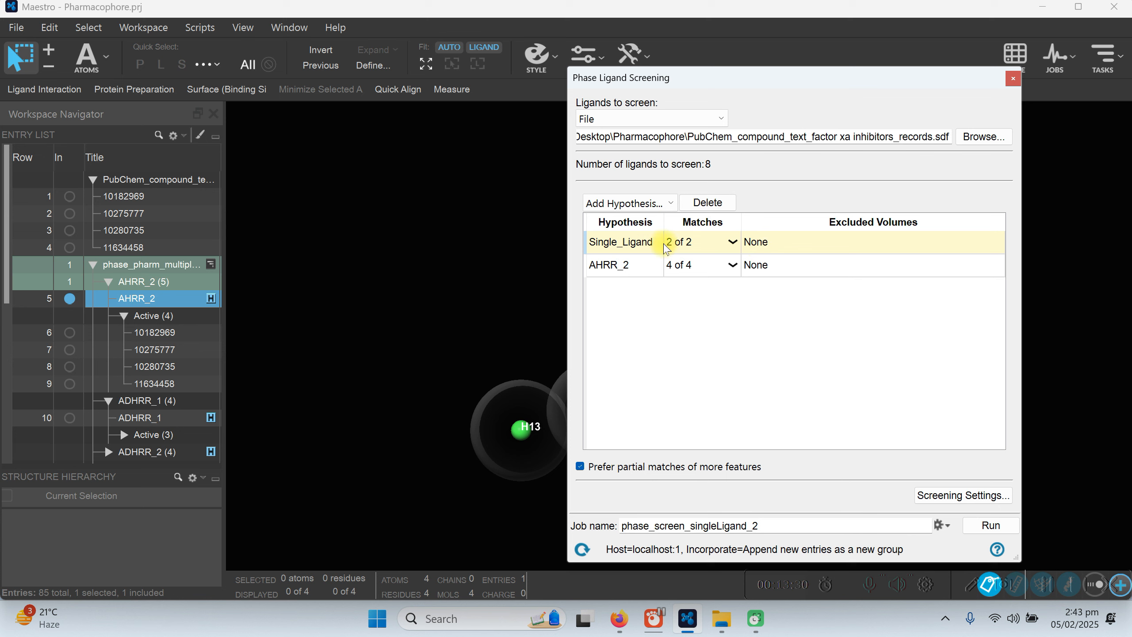
pyautogui.click(713, 205)
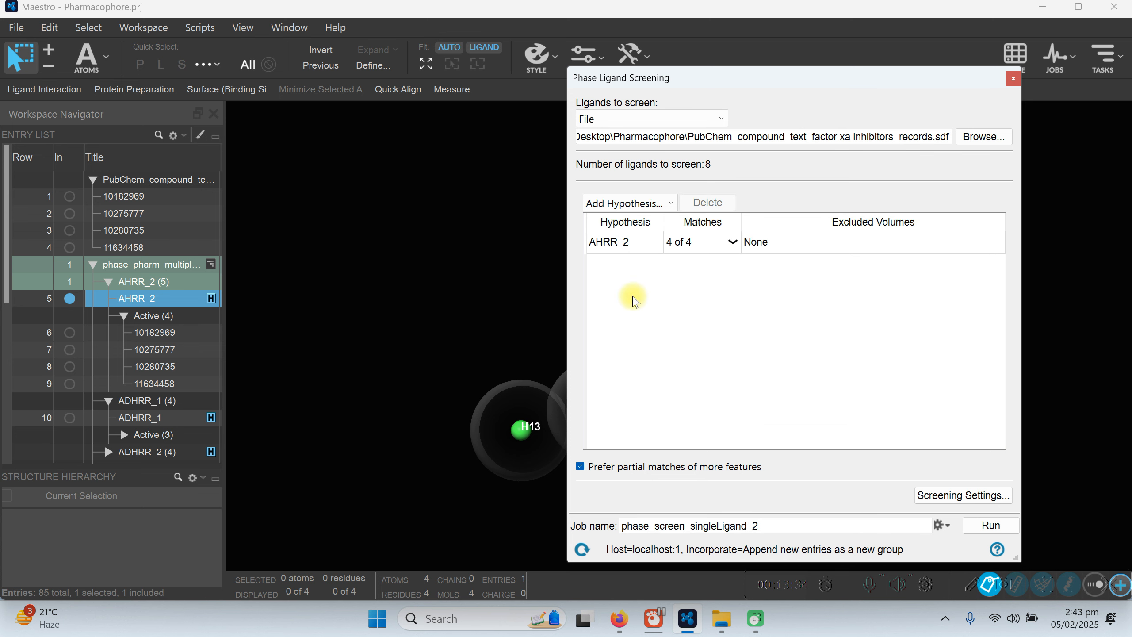
# Name the screening job "phase_screen_Mulitple ligandScreen"
pyautogui.click(625, 243)
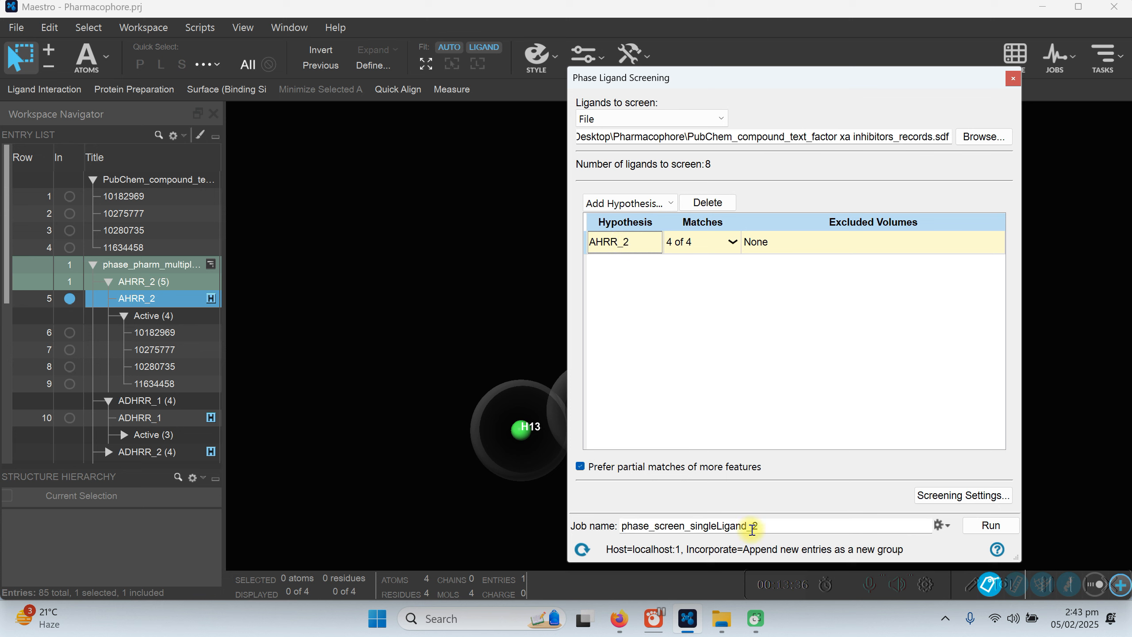
pyautogui.click(785, 526)
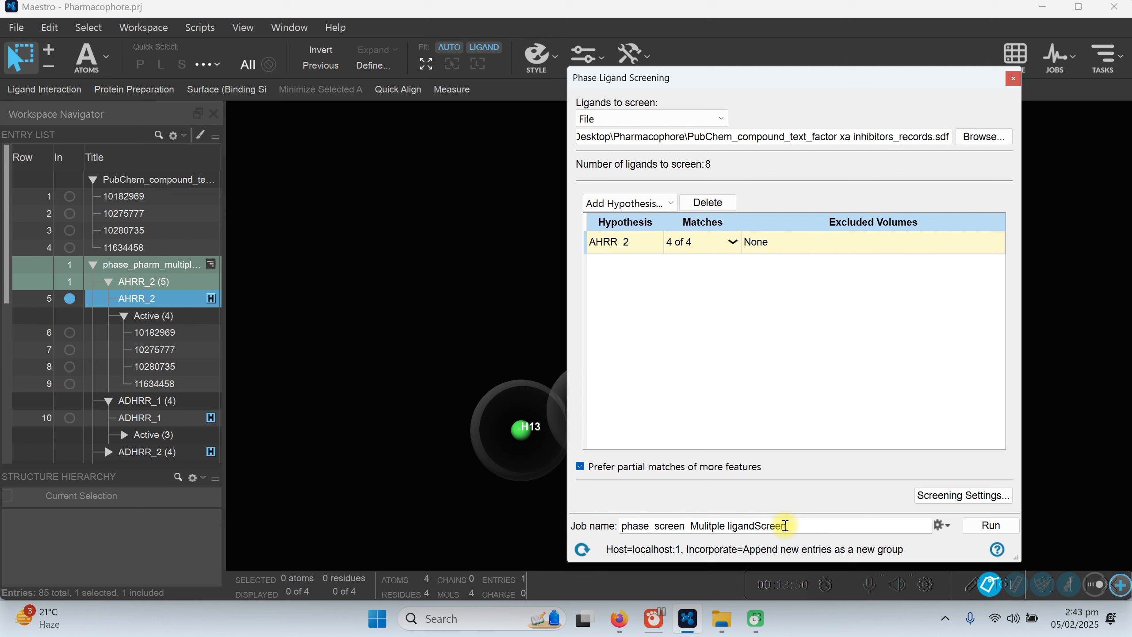
pyautogui.click(786, 525)
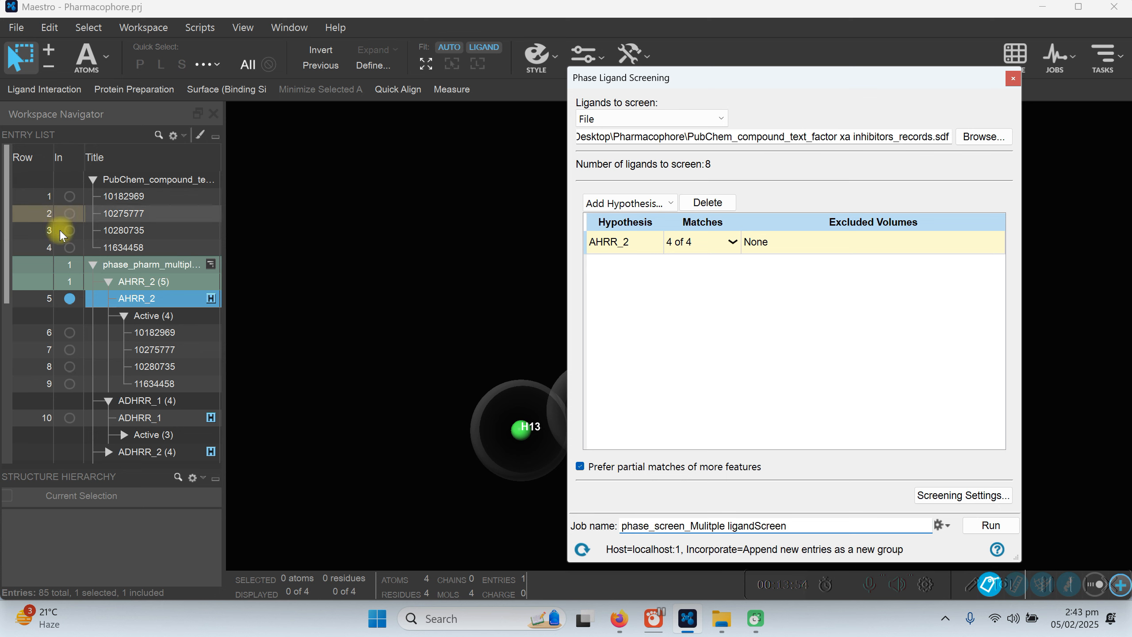
# Load PubChem_compound_text_factor xa inhibitors_records.sdf from the Pharmacophore folder as the ligands to screen
pyautogui.click(985, 136)
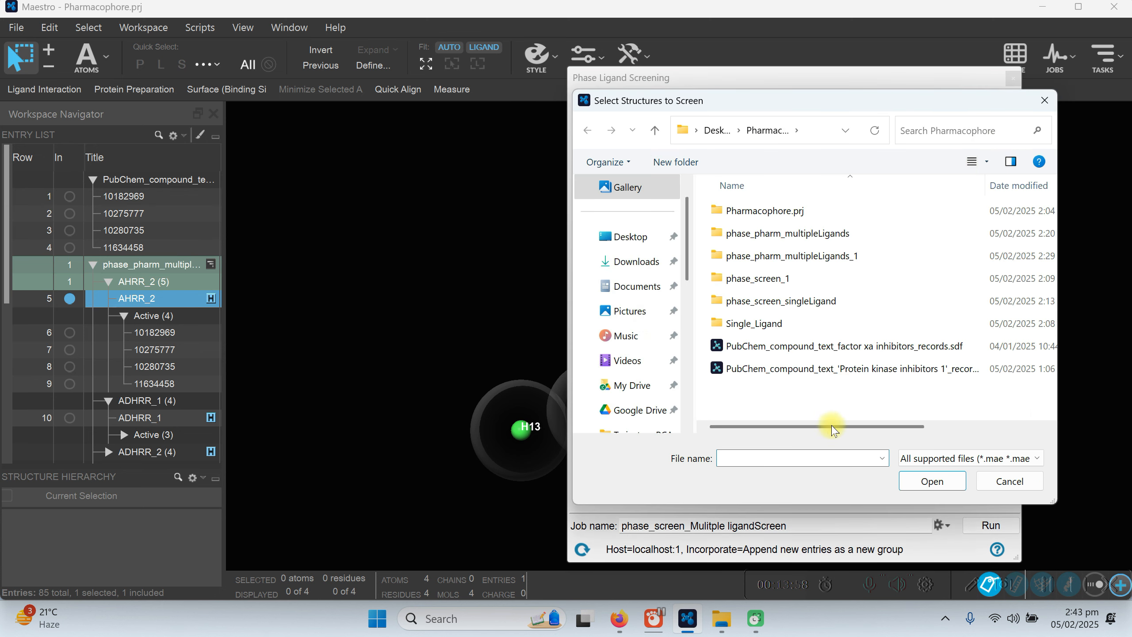
pyautogui.click(807, 348)
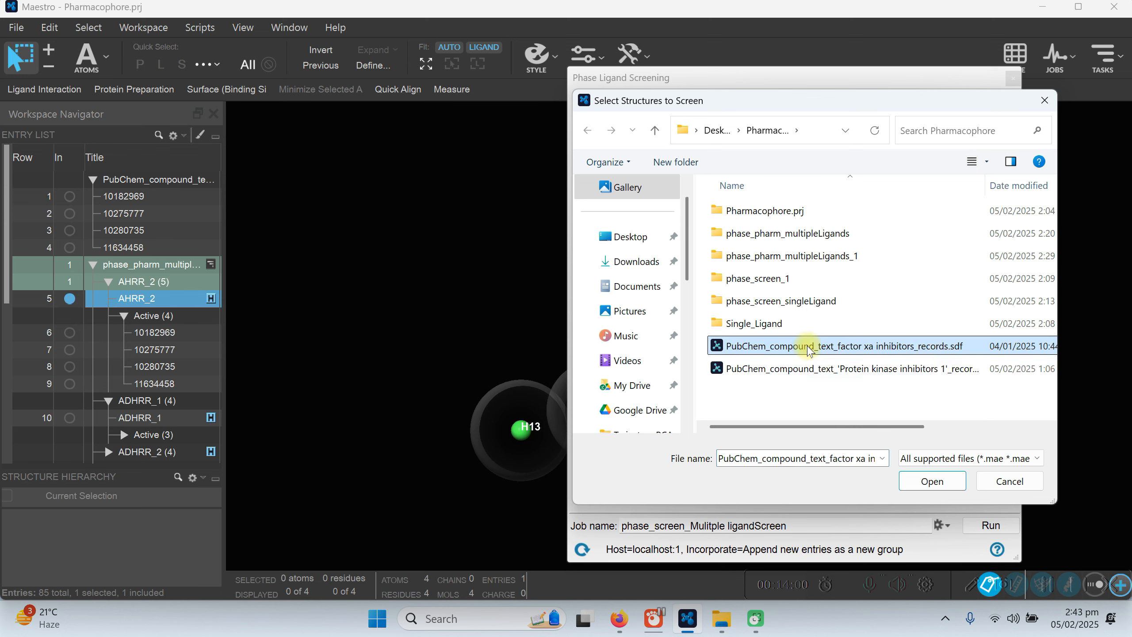
pyautogui.click(932, 481)
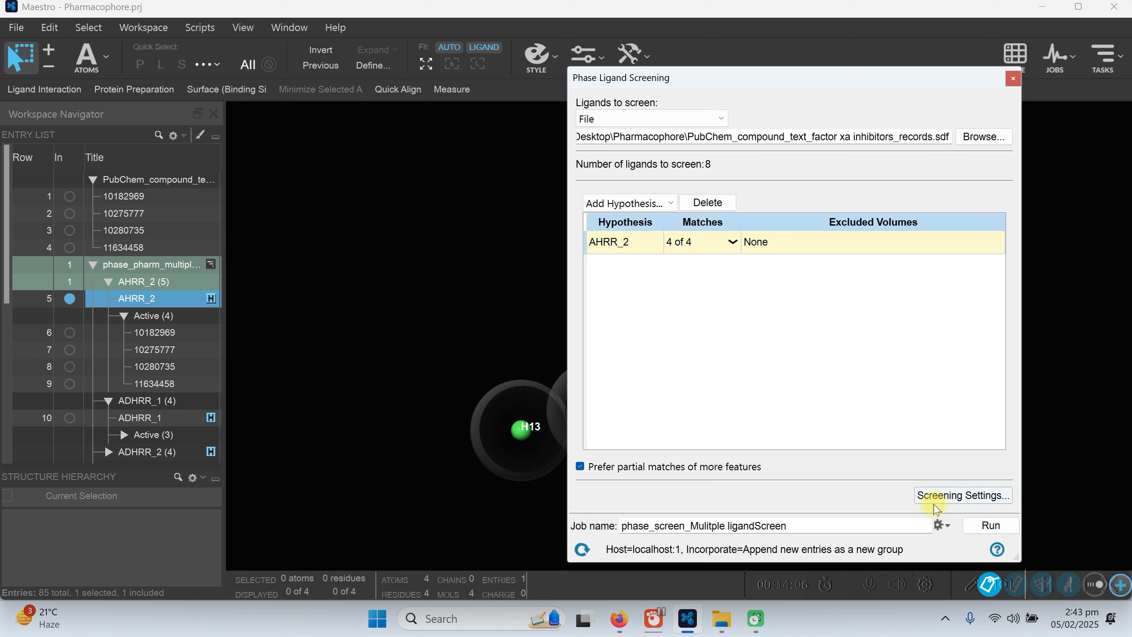
pyautogui.click(940, 526)
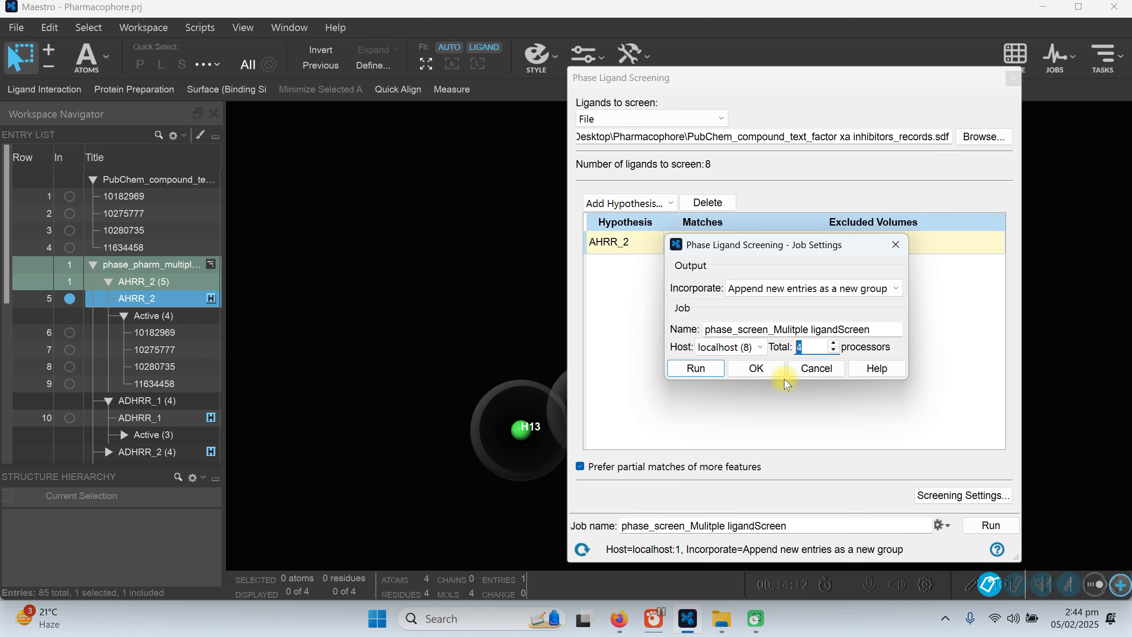
pyautogui.click(756, 369)
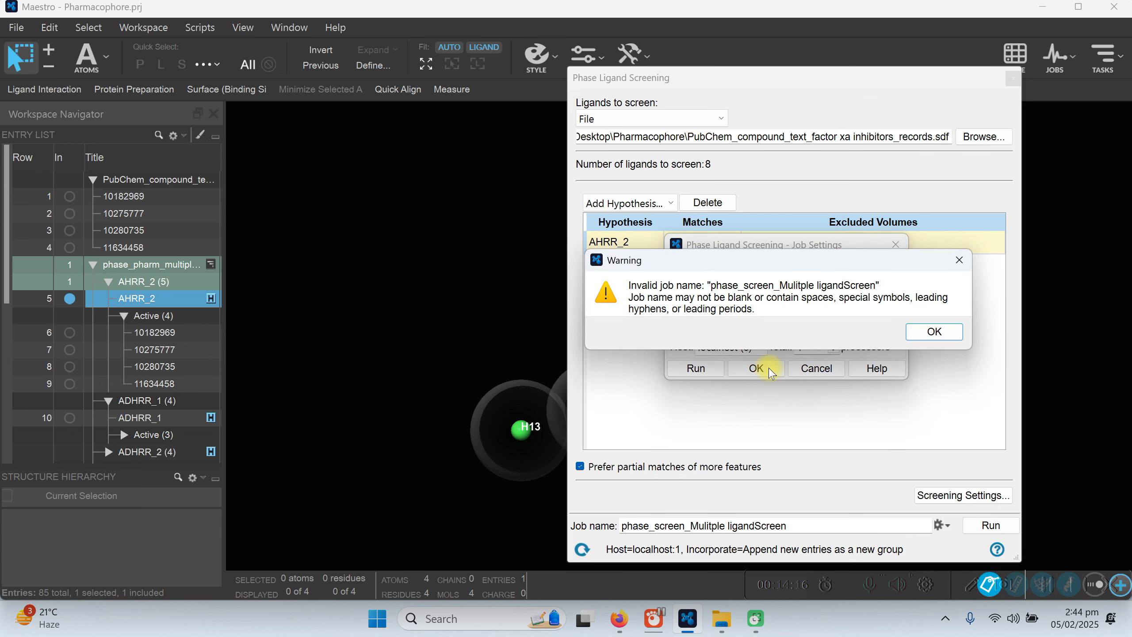
pyautogui.click(940, 333)
pyautogui.click(833, 351)
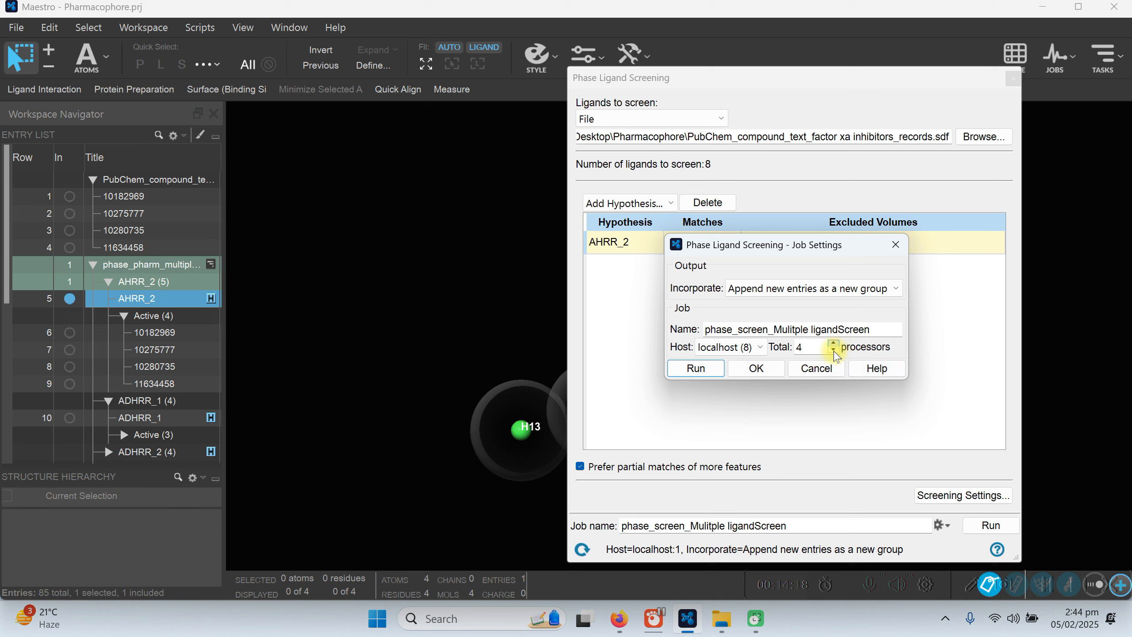
pyautogui.click(833, 351)
pyautogui.click(757, 368)
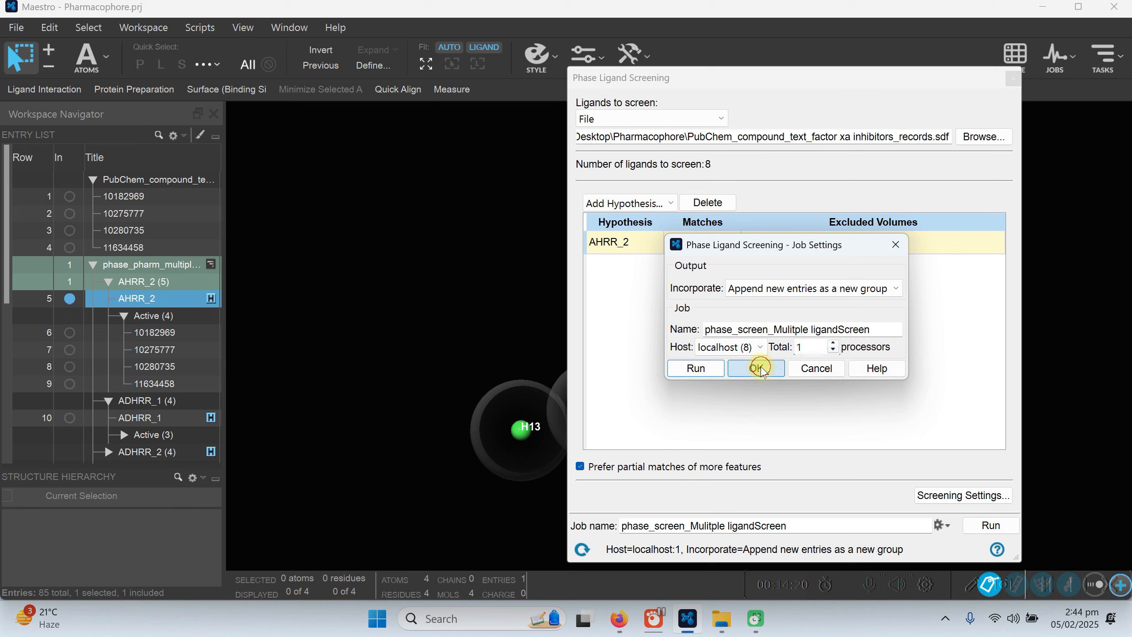
pyautogui.click(917, 334)
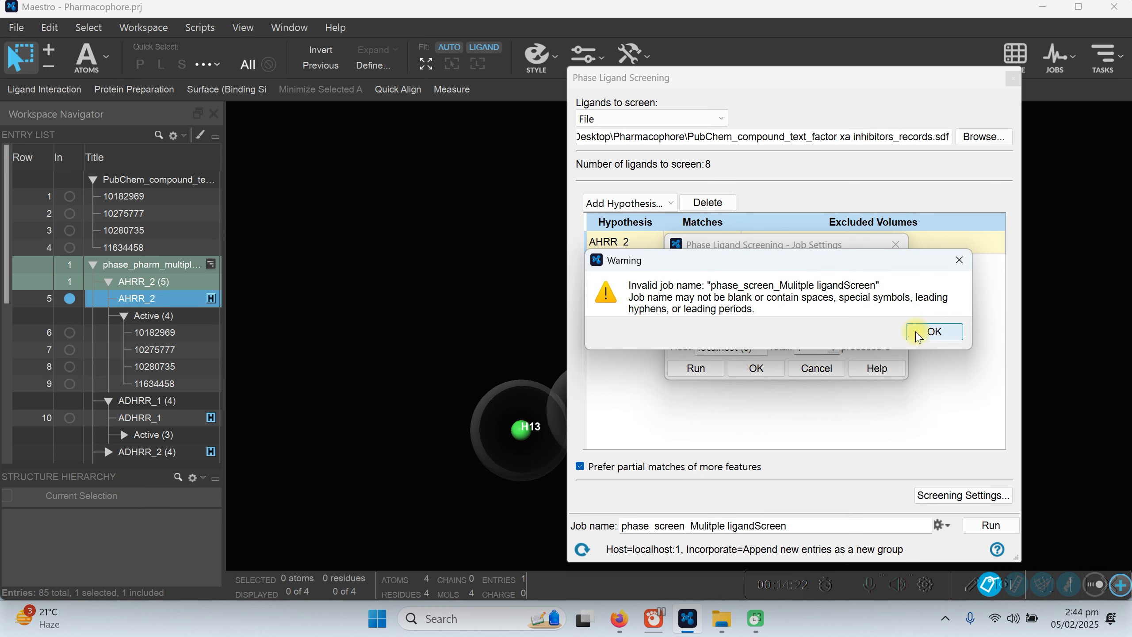
pyautogui.click(918, 333)
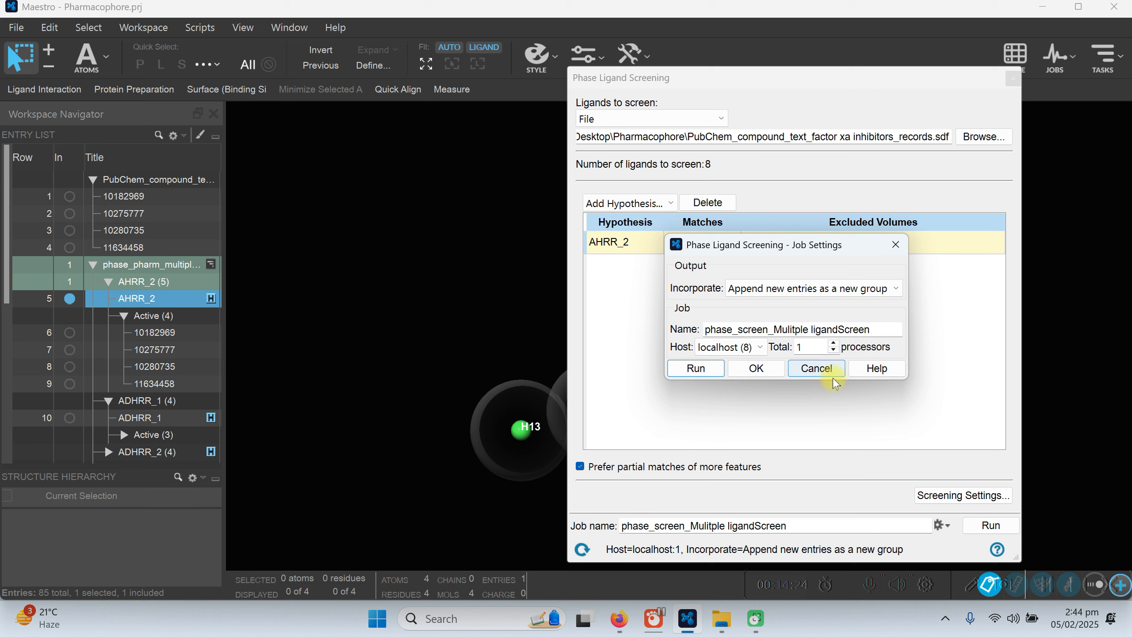
pyautogui.click(833, 376)
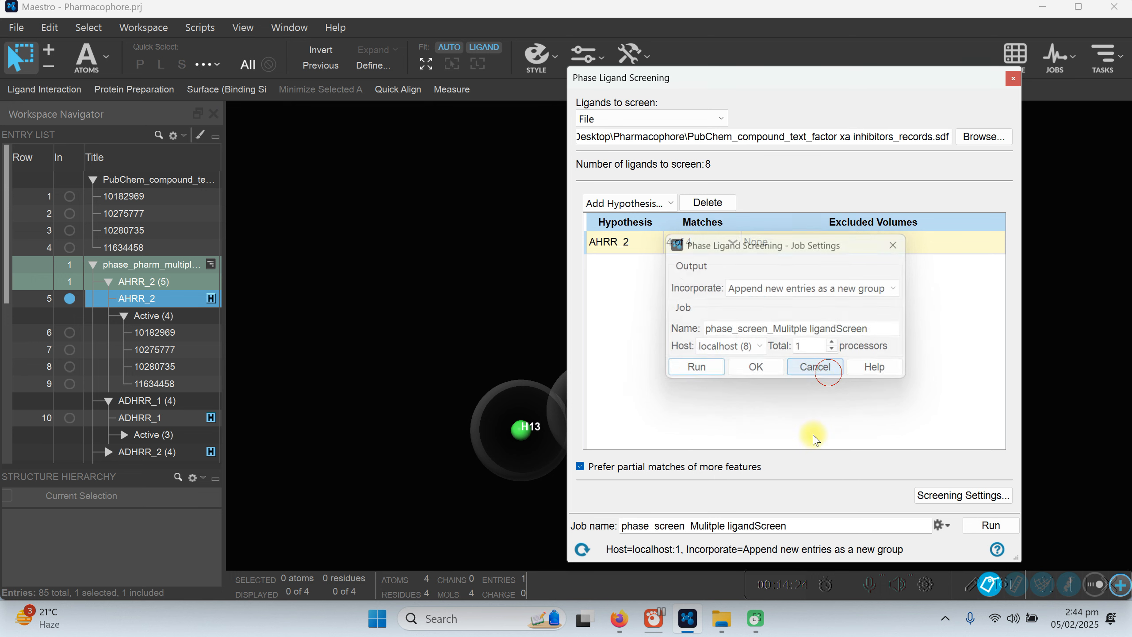
# Correct the screening job name to phase_screen_Mulitple_ligandScreen, replacing the space with an underscore
pyautogui.click(728, 528)
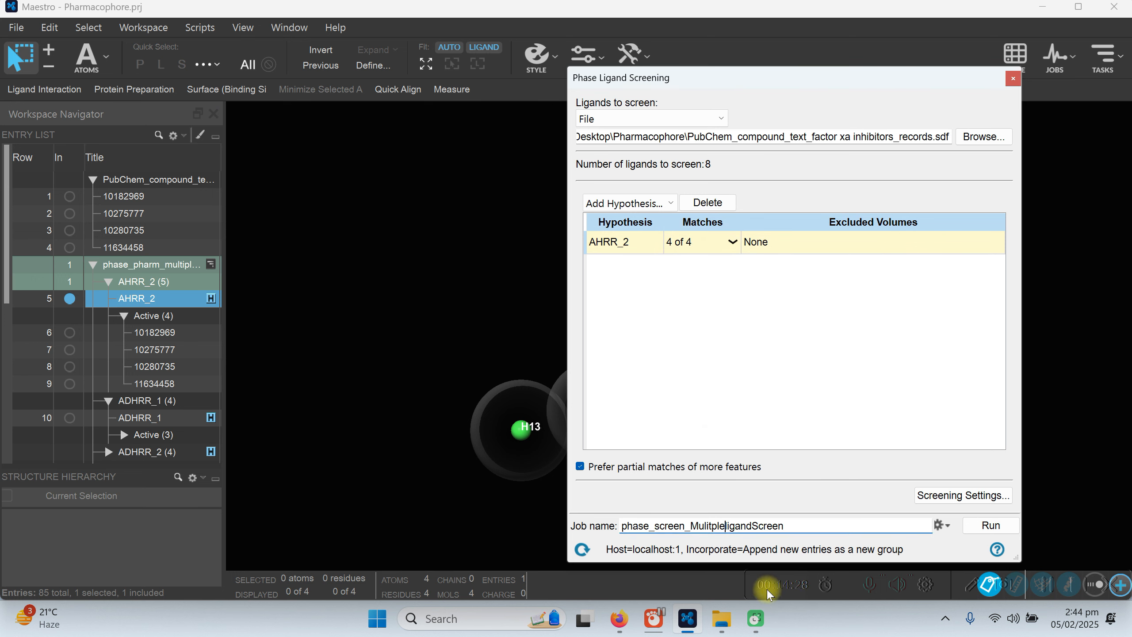
pyautogui.write('_')
# Set the screening job to use 4 processors on localhost and run it
pyautogui.click(939, 526)
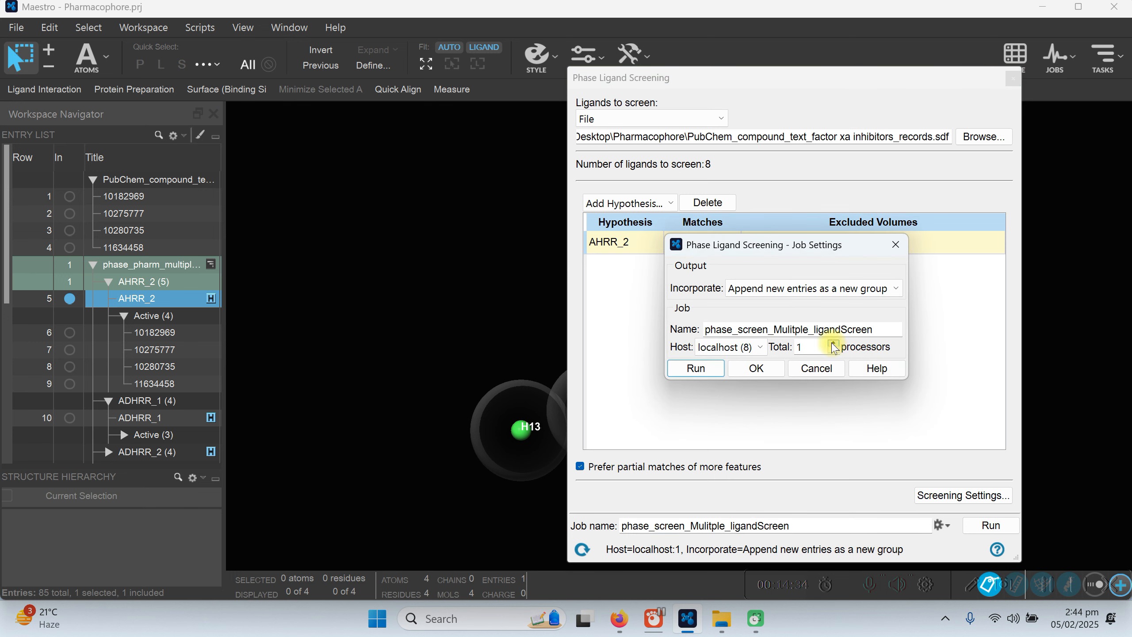
pyautogui.click(759, 375)
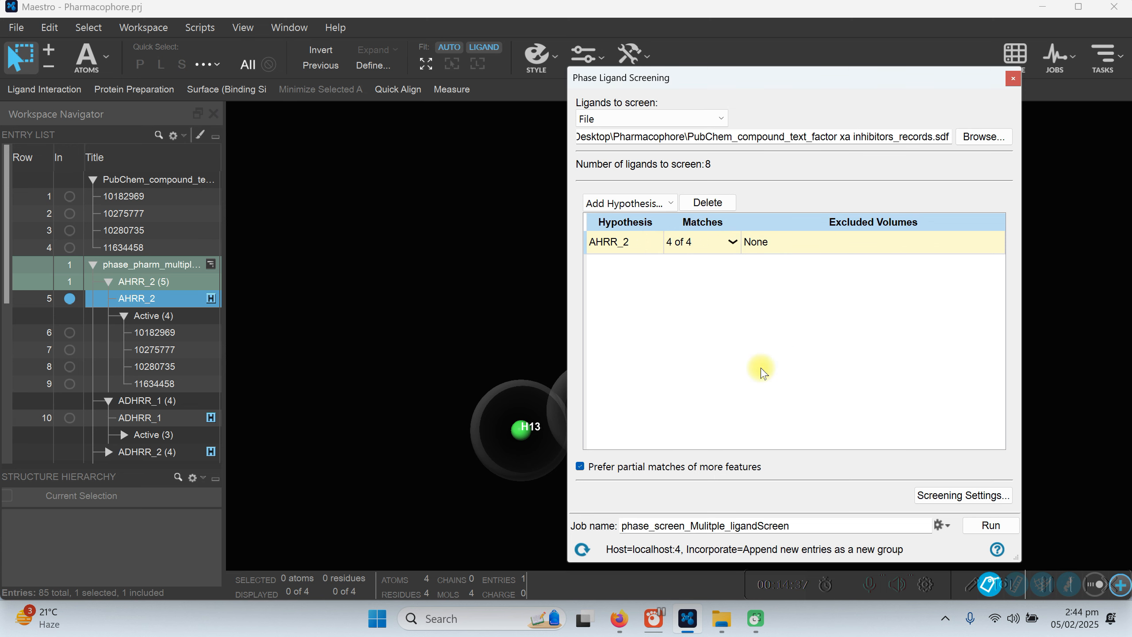
pyautogui.click(988, 527)
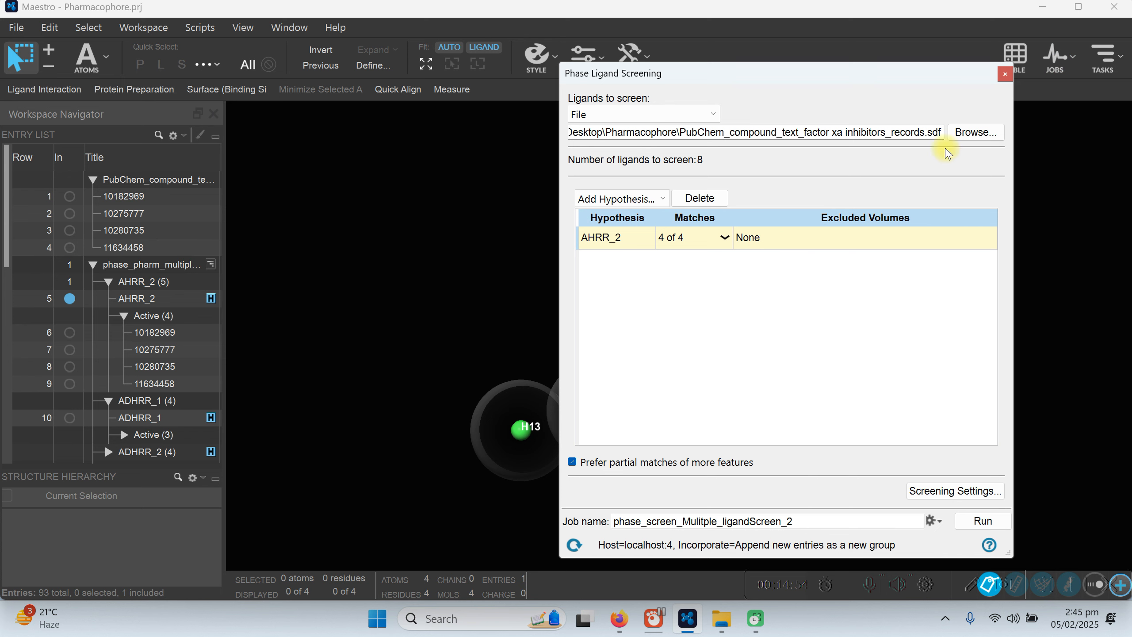
# Close the ligand screening setup and collapse the AHRR_2 and ADHRR_1 groups in the entry list
pyautogui.click(1006, 74)
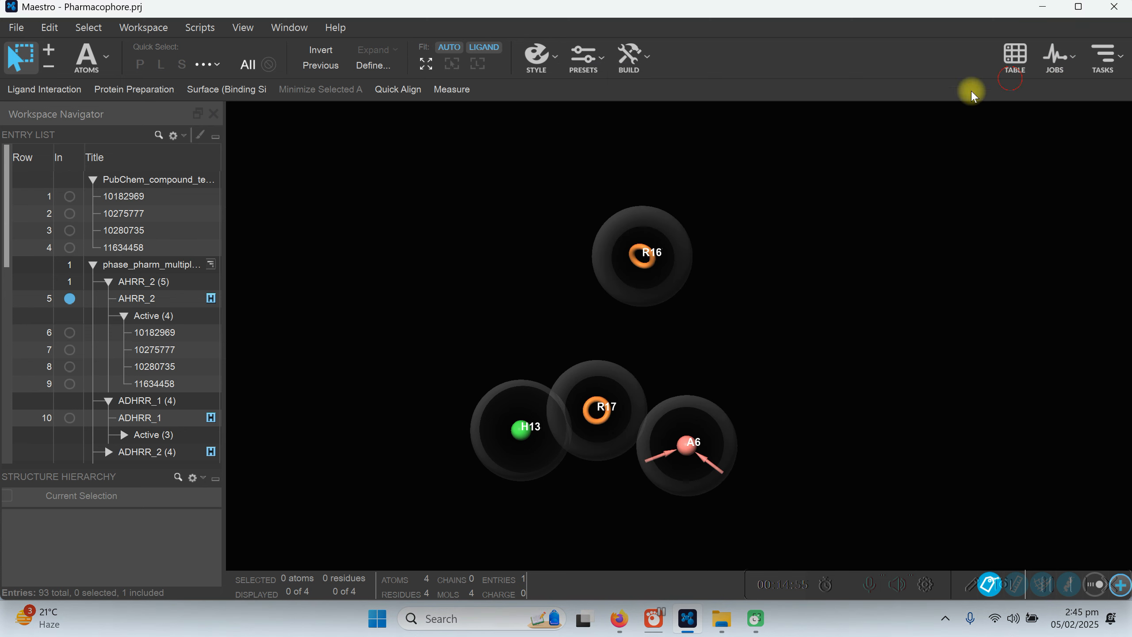
pyautogui.click(125, 316)
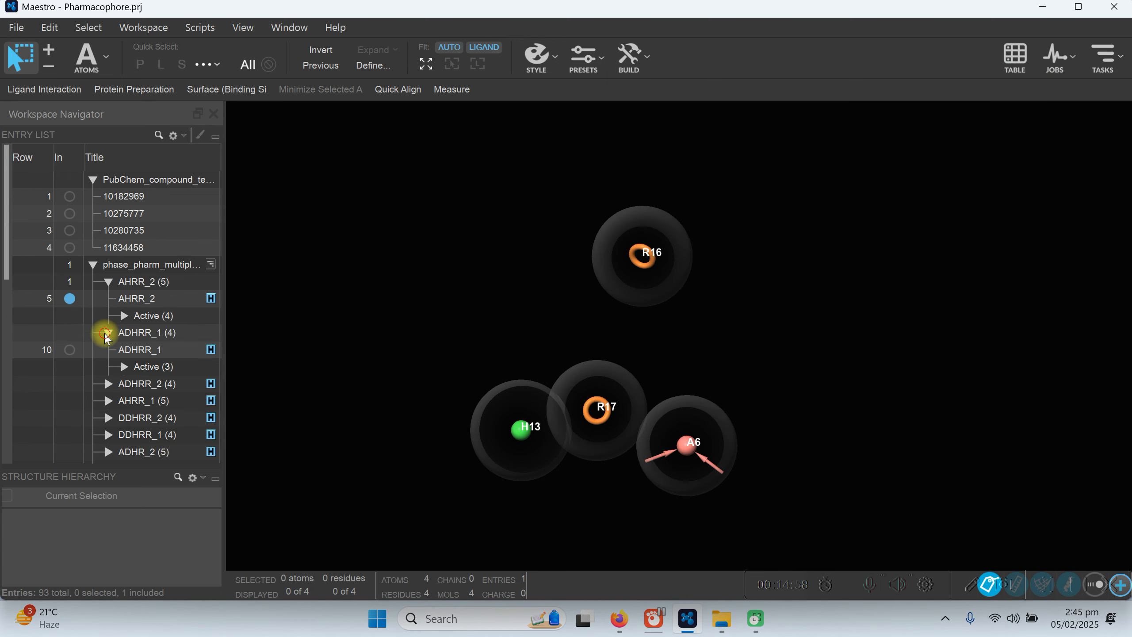
pyautogui.click(108, 333)
pyautogui.click(108, 281)
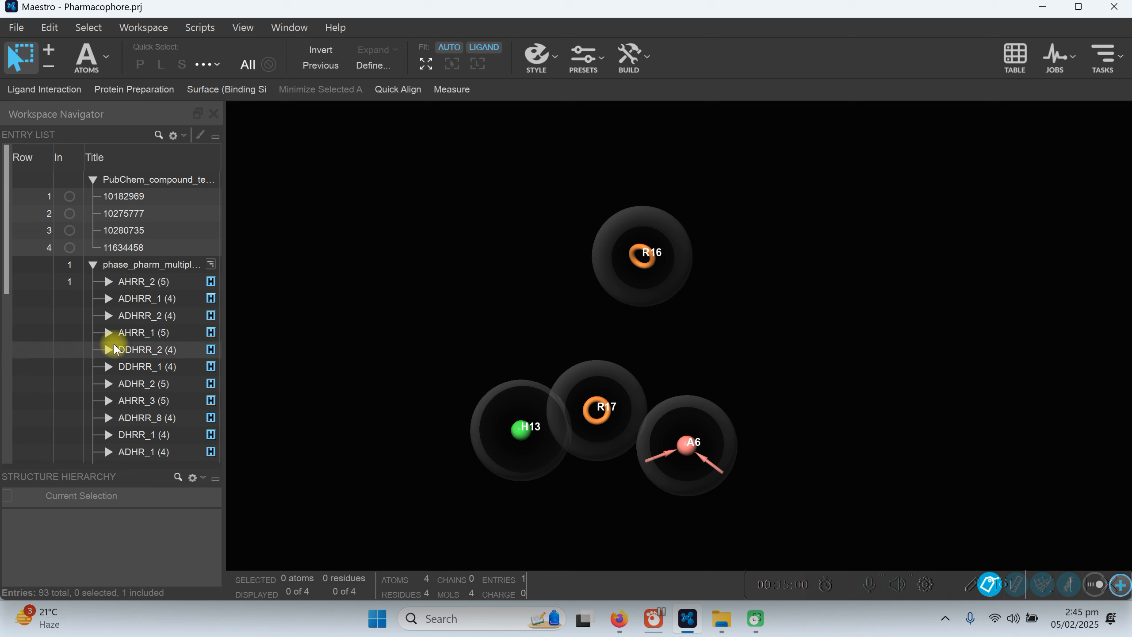
# Bring the phase_screen_Mulitple_ligandScreen results into view and widen the entry list to show full titles
pyautogui.scroll(-4, 112, 350)
pyautogui.scroll(-3, 111, 350)
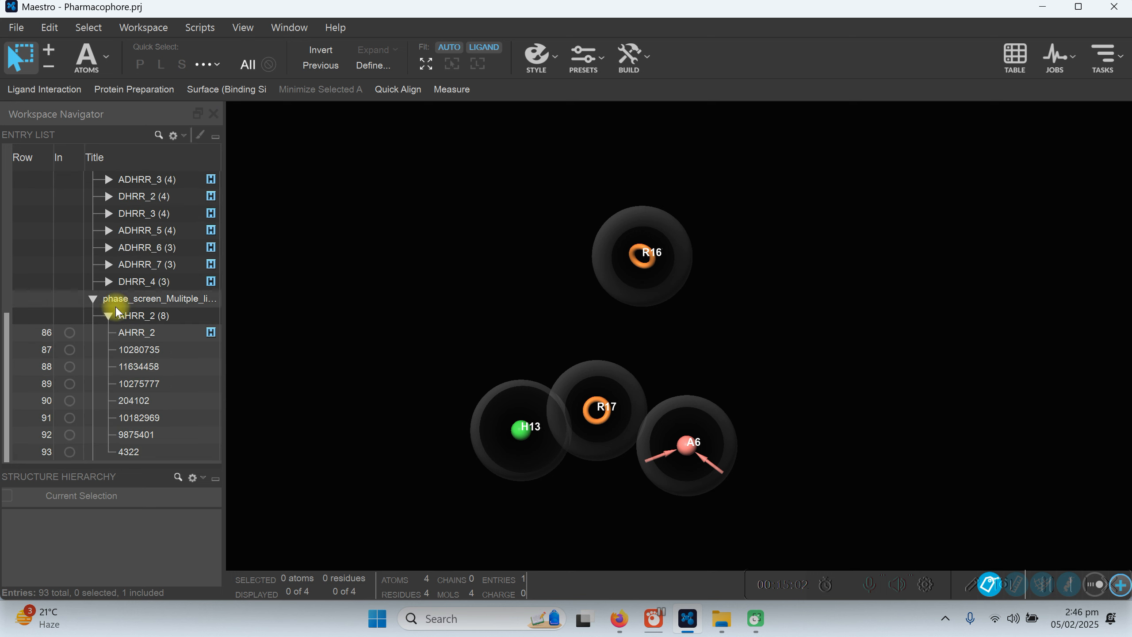
pyautogui.moveTo(225, 314); pyautogui.dragTo(339, 313)
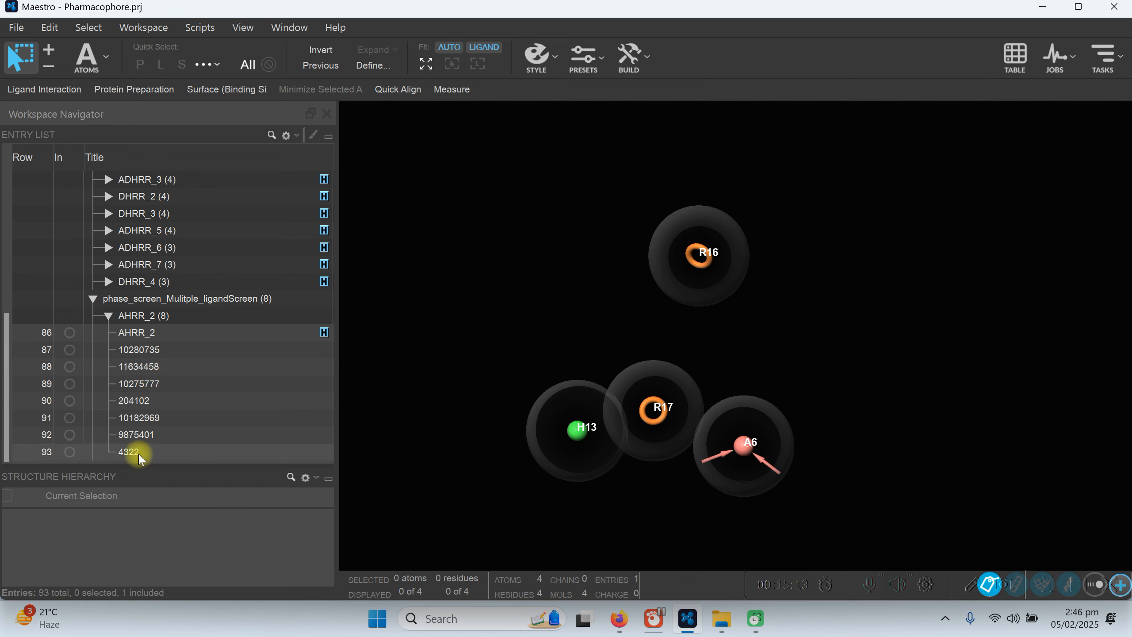
# Display and select the AHRR_2 hypothesis of the phase_screen_Mulitple_ligandScreen group, and fix it in the workspace
pyautogui.click(69, 332)
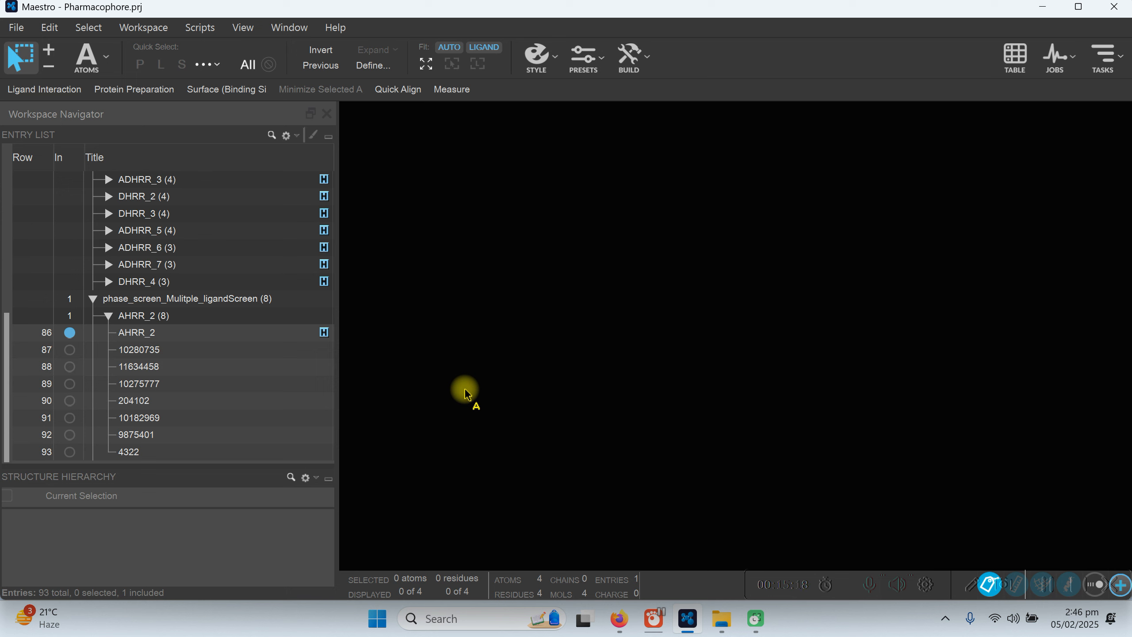
pyautogui.click(73, 336)
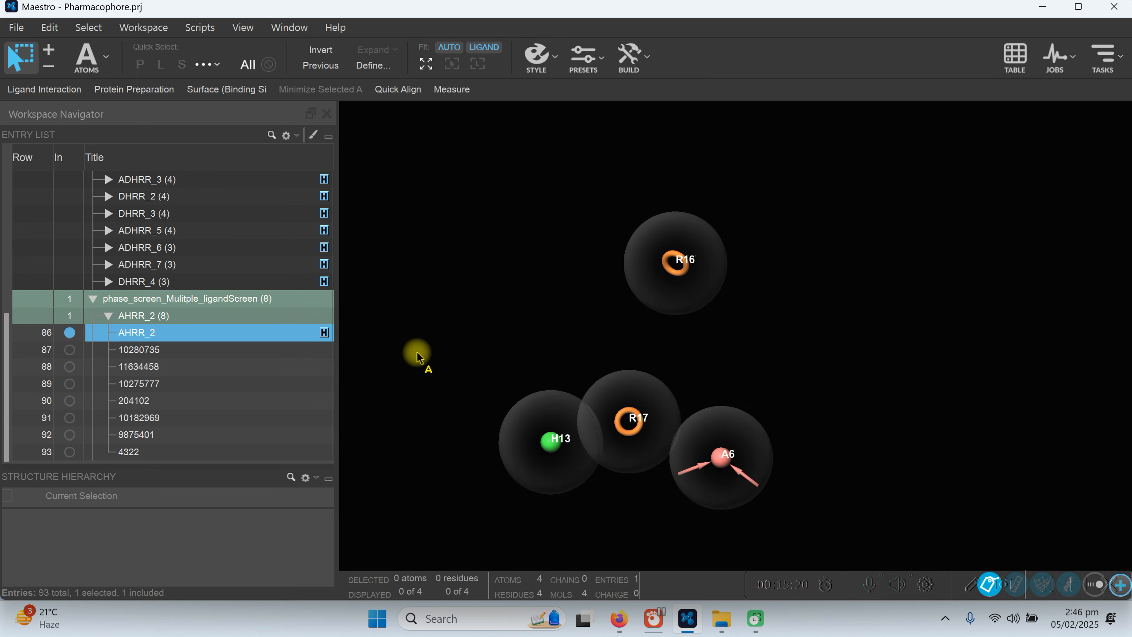
pyautogui.doubleClick(67, 336)
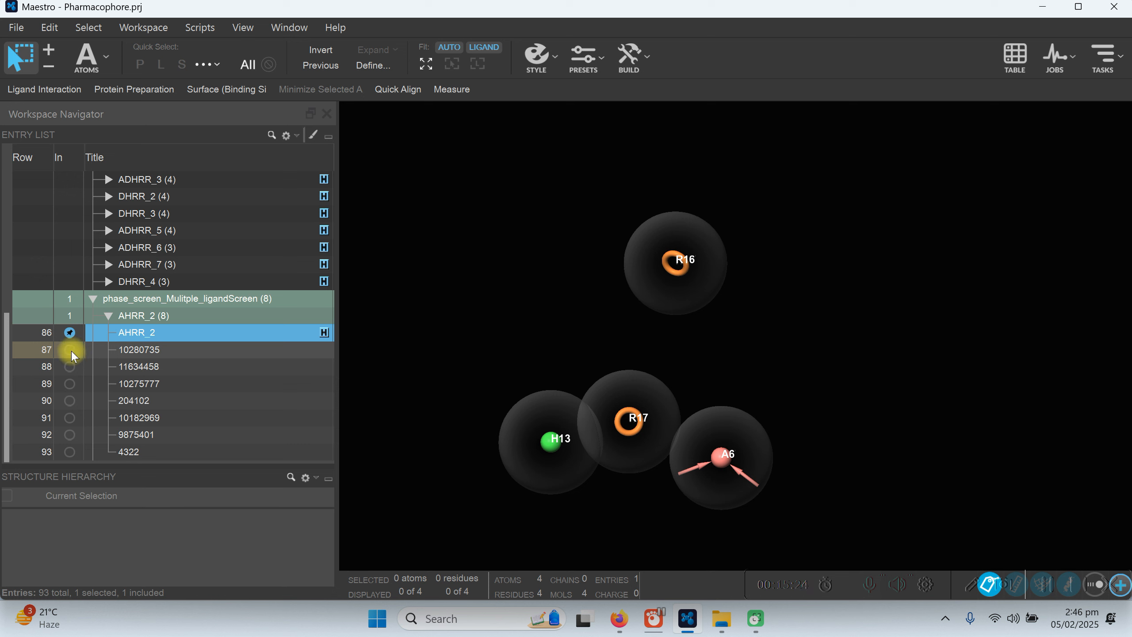
# View each screened ligand from 10280735 through 4322 in turn against the fixed AHRR_2 hypothesis
pyautogui.click(69, 350)
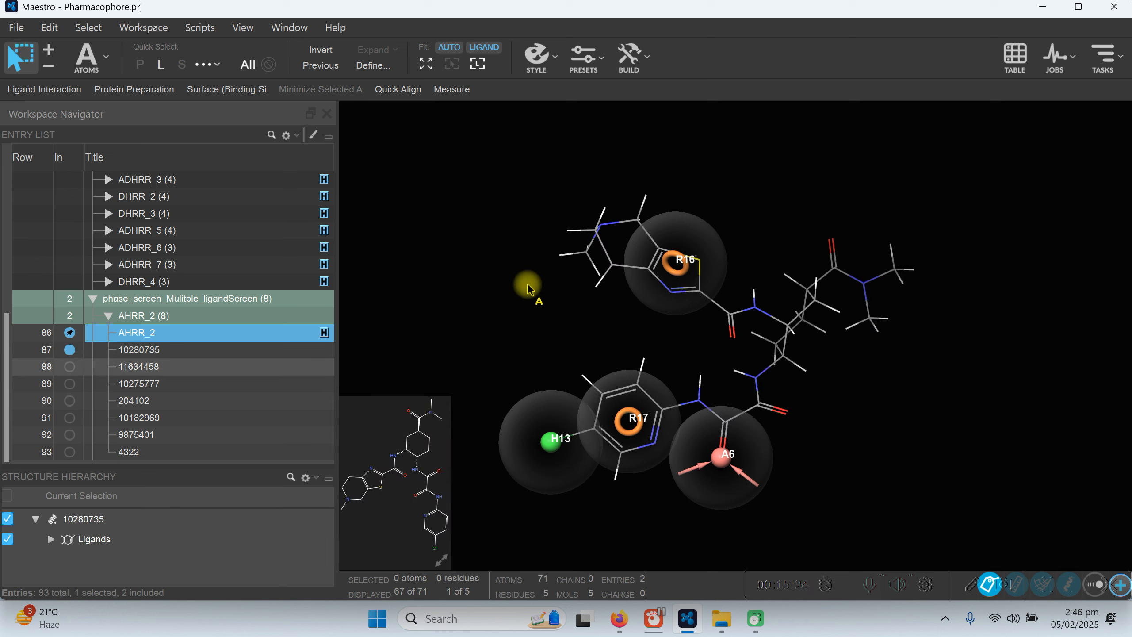
pyautogui.click(70, 367)
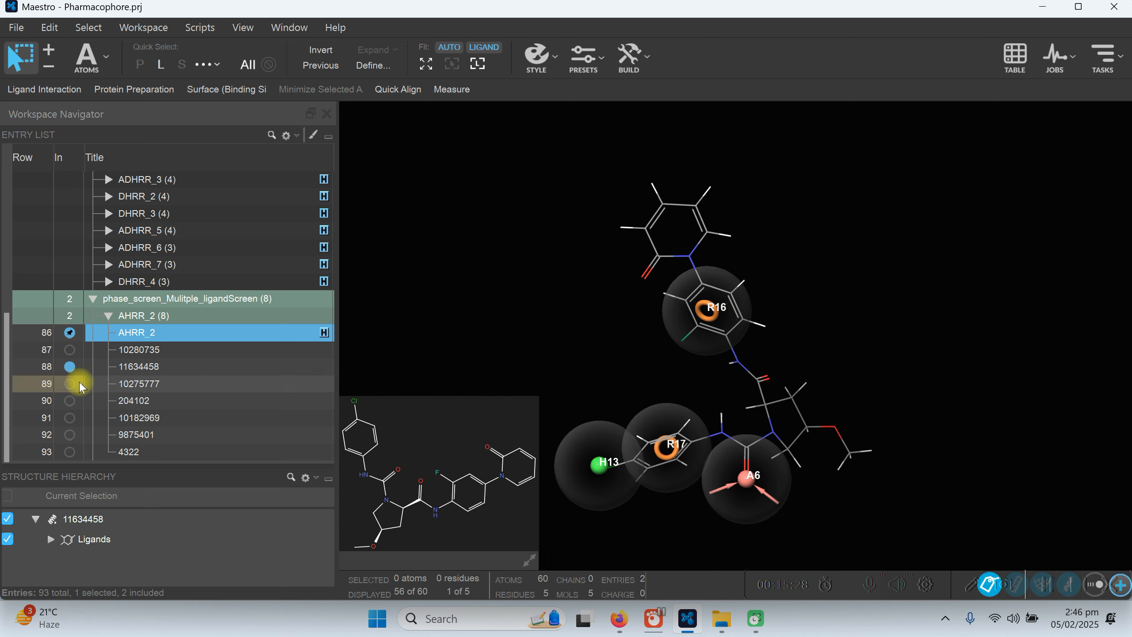
pyautogui.click(70, 384)
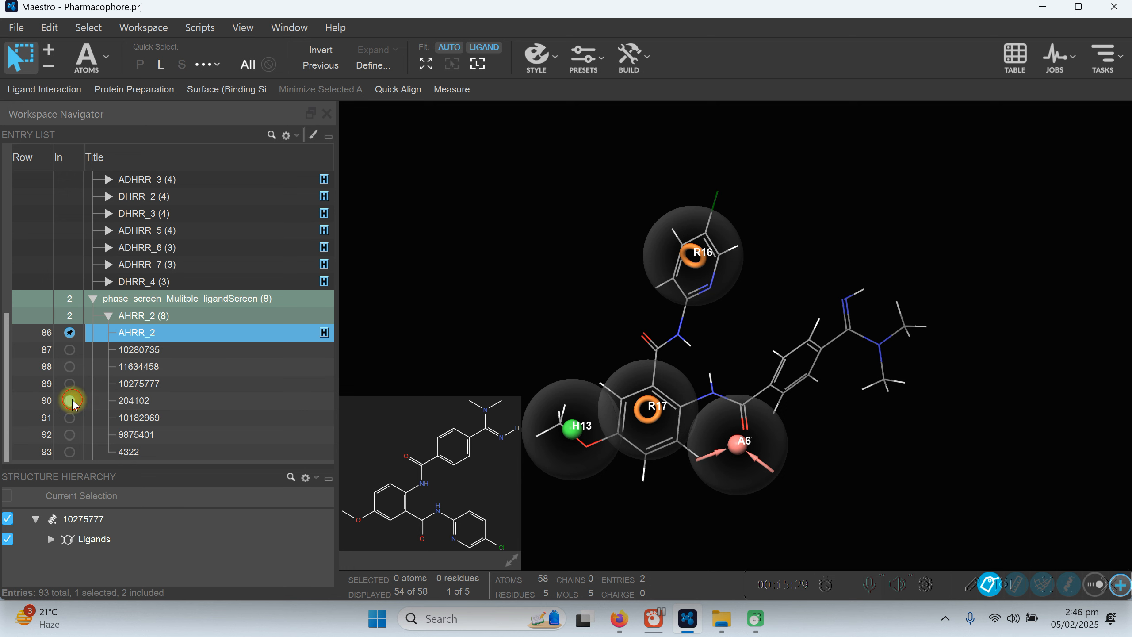
pyautogui.click(70, 401)
pyautogui.click(70, 418)
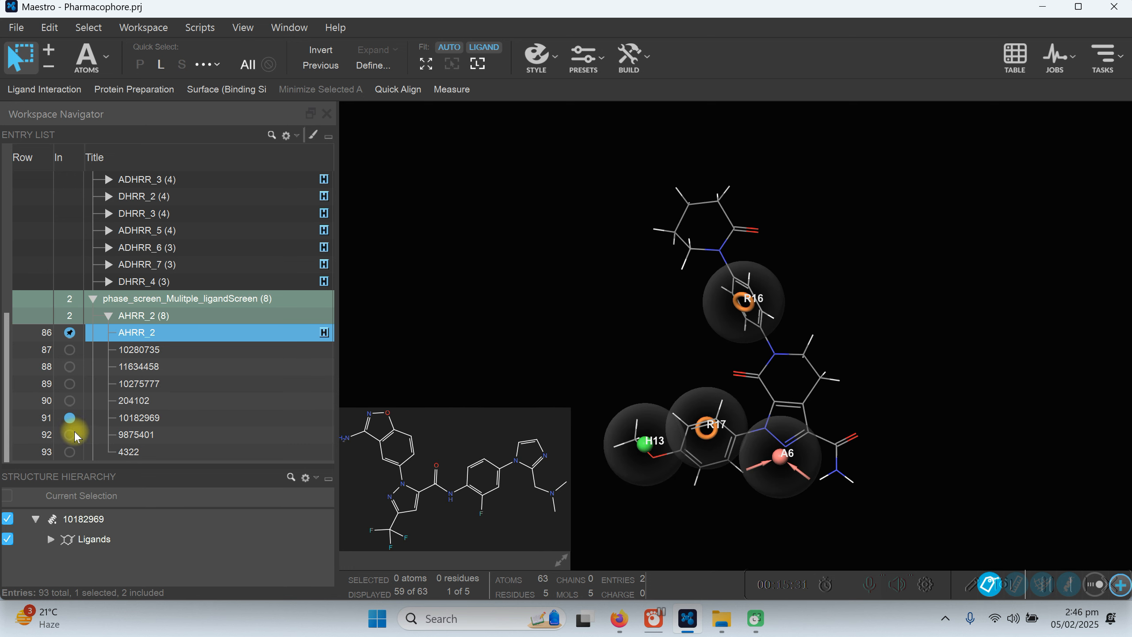
pyautogui.click(69, 435)
pyautogui.click(70, 452)
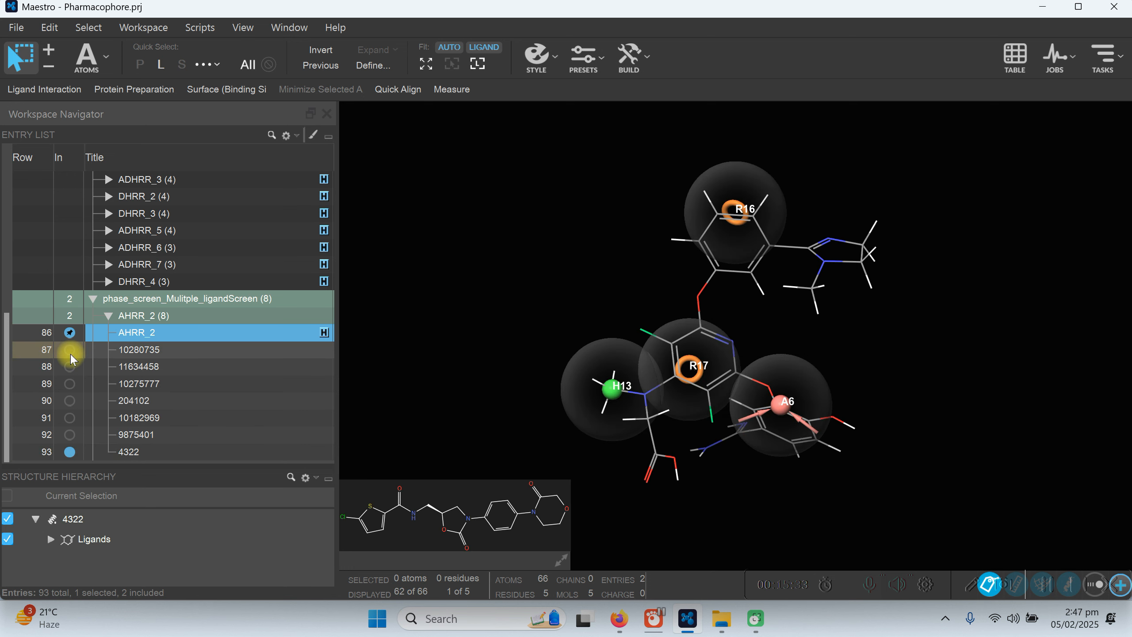
# Display all seven screened ligands, 10280735 through 4322, together on the AHRR_2 hypothesis
pyautogui.click(70, 350)
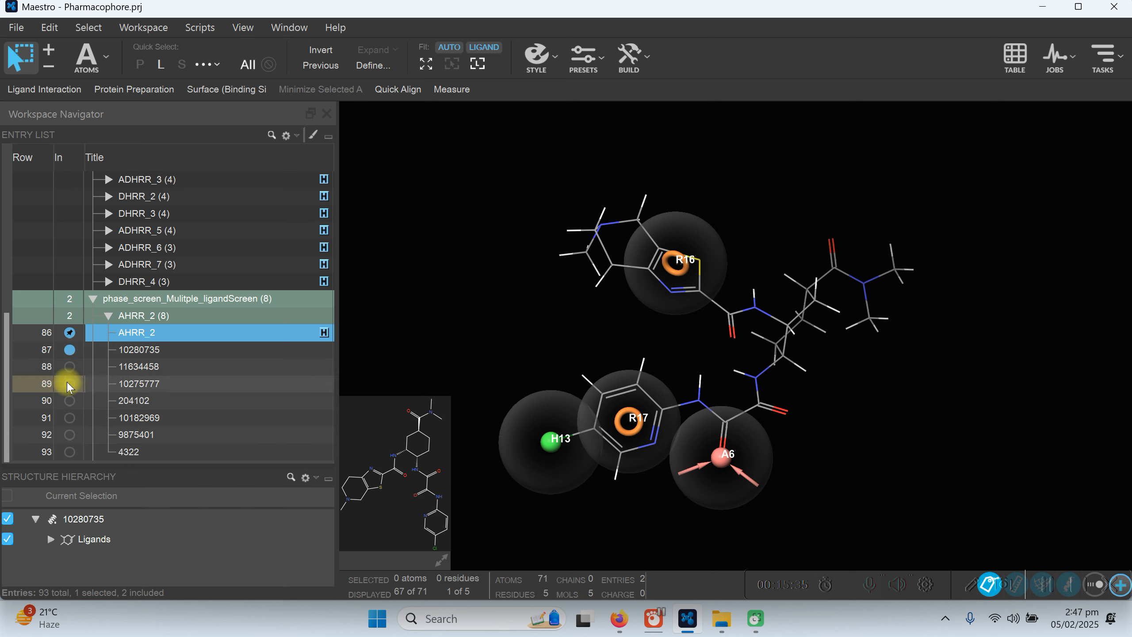
pyautogui.keyDown('ctrl'); pyautogui.click(70, 367); pyautogui.keyUp('ctrl')
pyautogui.keyDown('ctrl'); pyautogui.click(70, 384); pyautogui.keyUp('ctrl')
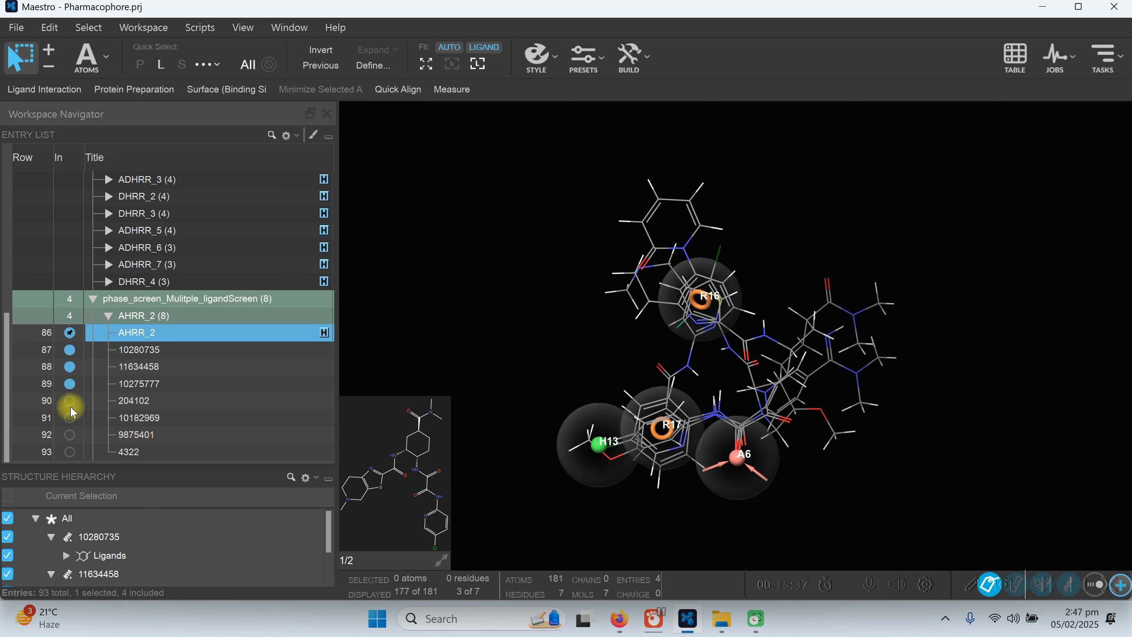
pyautogui.keyDown('ctrl'); pyautogui.click(70, 401); pyautogui.keyUp('ctrl')
pyautogui.keyDown('ctrl'); pyautogui.click(70, 419); pyautogui.keyUp('ctrl')
pyautogui.keyDown('ctrl'); pyautogui.click(70, 434); pyautogui.keyUp('ctrl')
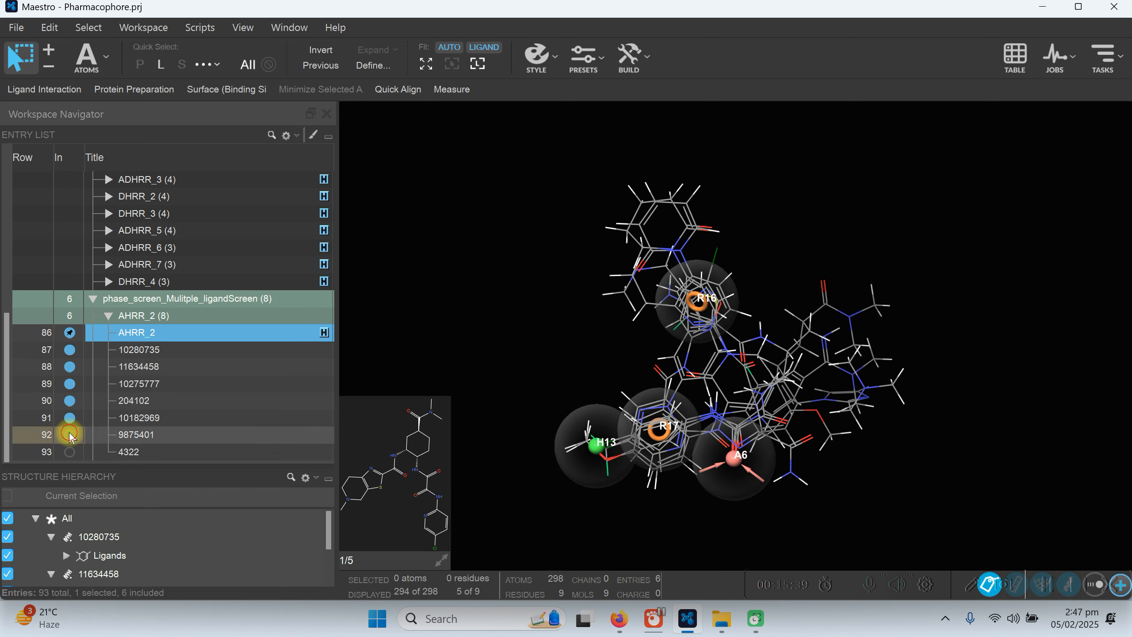
pyautogui.keyDown('ctrl'); pyautogui.click(74, 451); pyautogui.keyUp('ctrl')
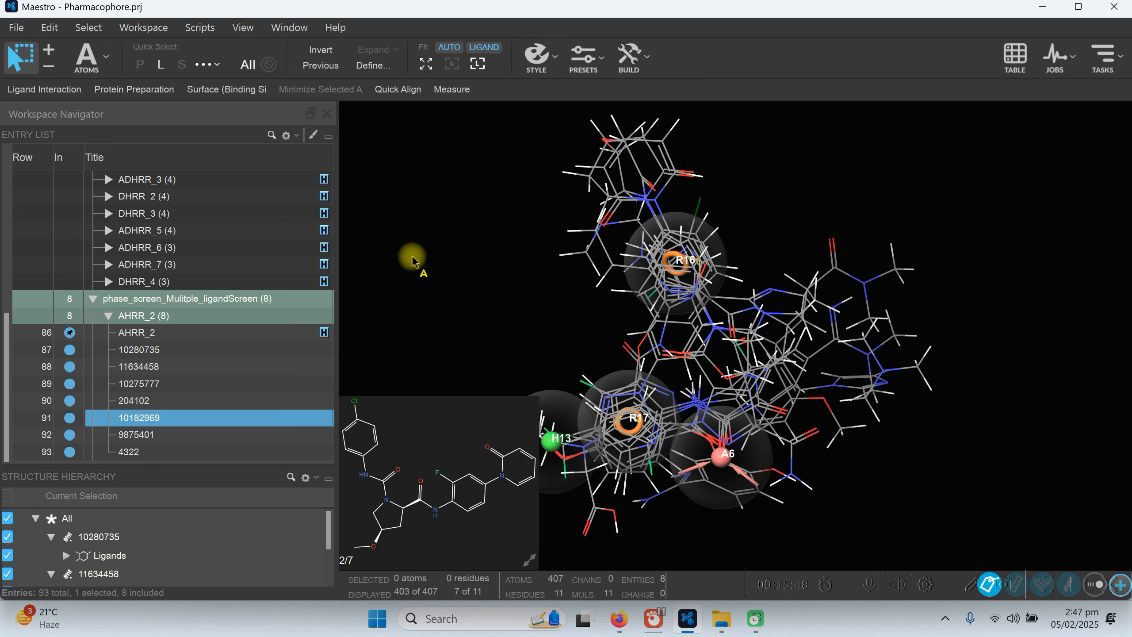
# Delete the phase_screen_Mulitple_ligandScreen, phase_pharm_multipleLigands_1 and PubChem factor Xa inhibitor groups from the project
pyautogui.rightClick(97, 301)
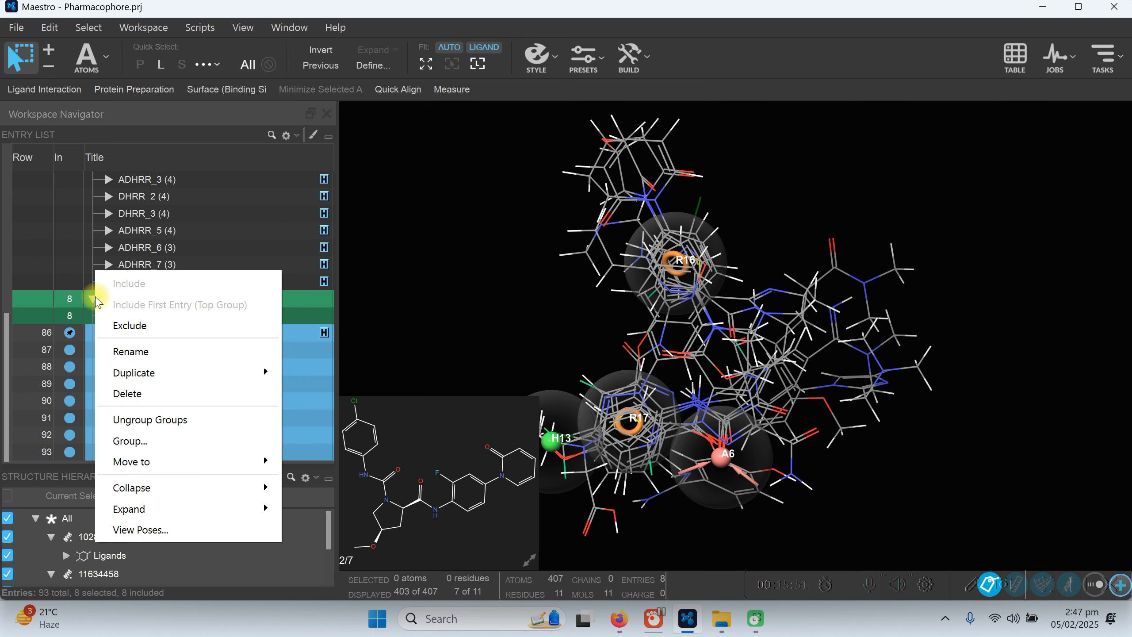
pyautogui.click(151, 395)
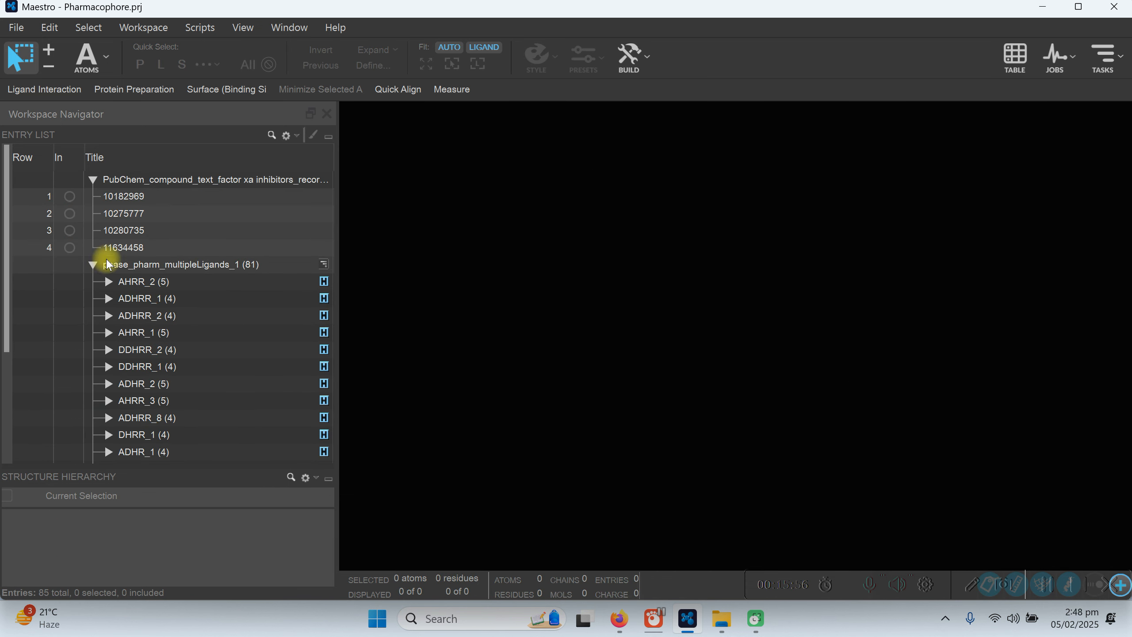
pyautogui.rightClick(92, 264)
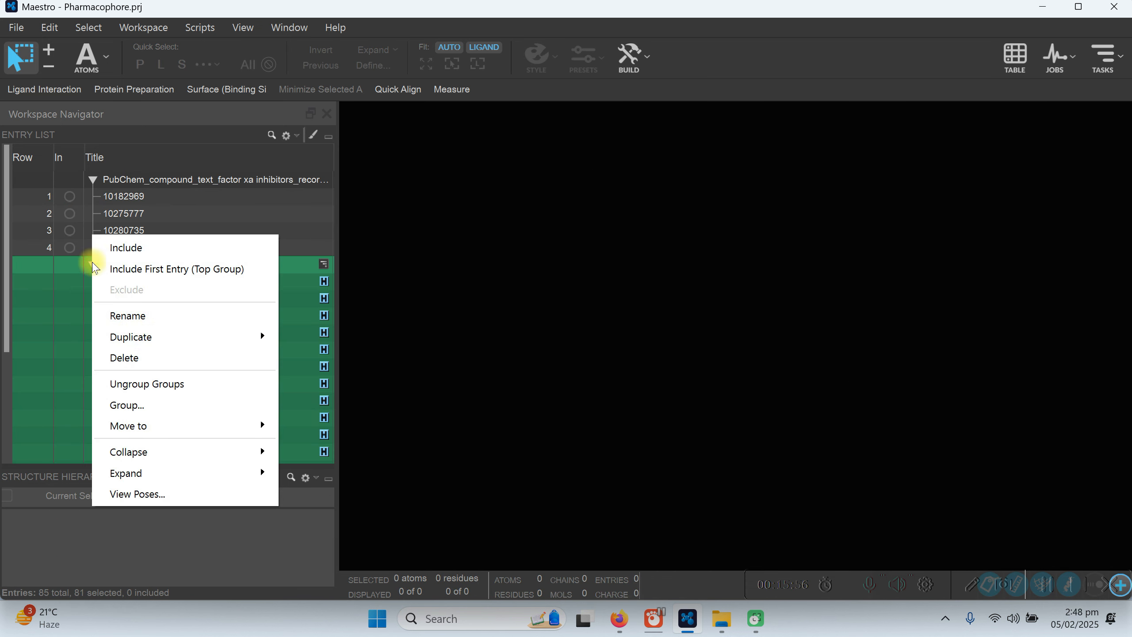
pyautogui.click(117, 357)
pyautogui.rightClick(149, 181)
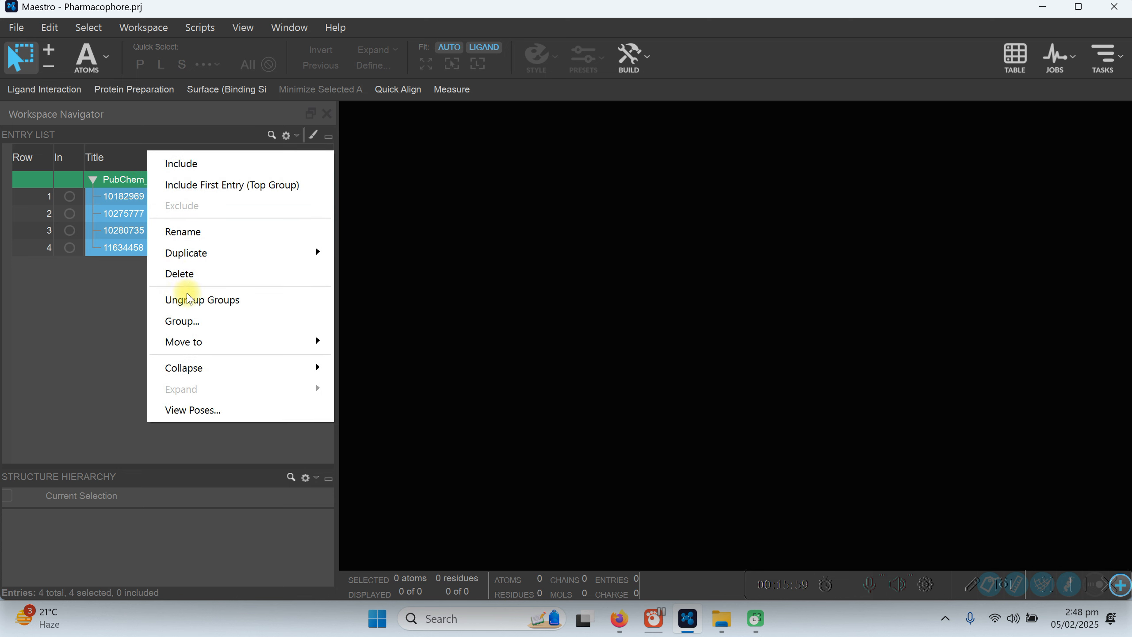
pyautogui.click(179, 273)
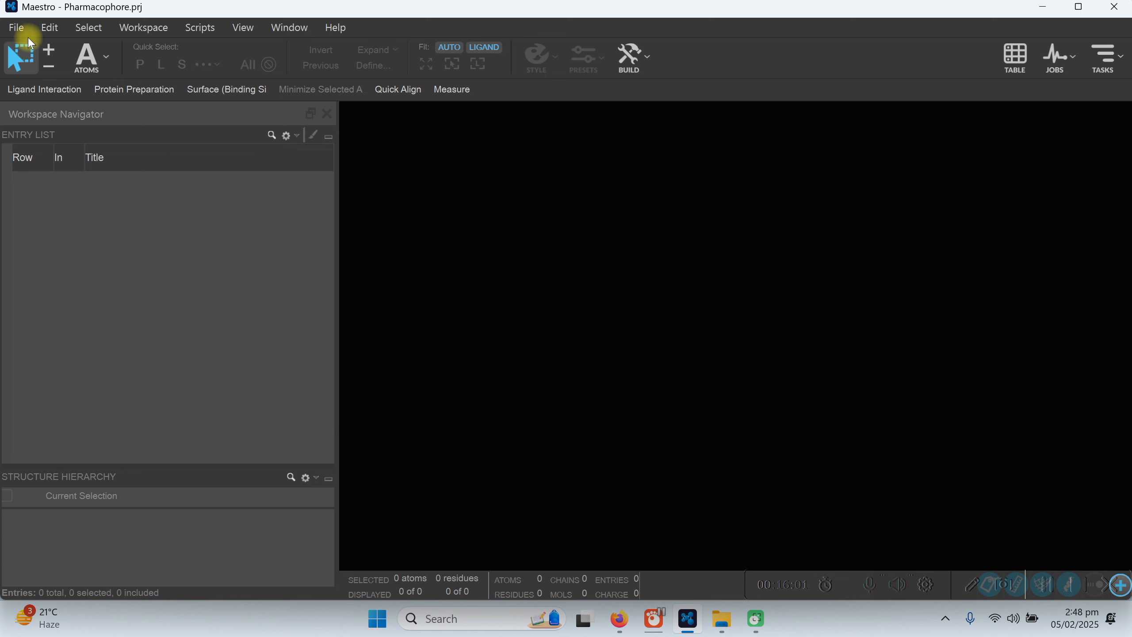
# Import the protein structure file 1fjs.pdb from the Pharmacophore folder
pyautogui.click(16, 28)
pyautogui.click(26, 159)
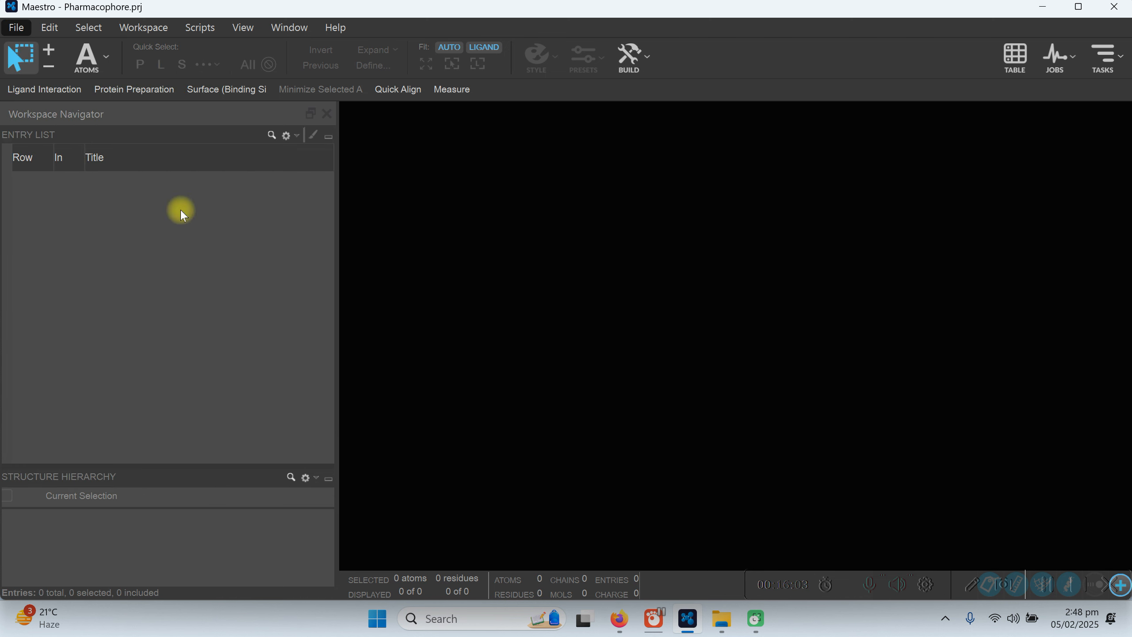
pyautogui.scroll(-1, 263, 269)
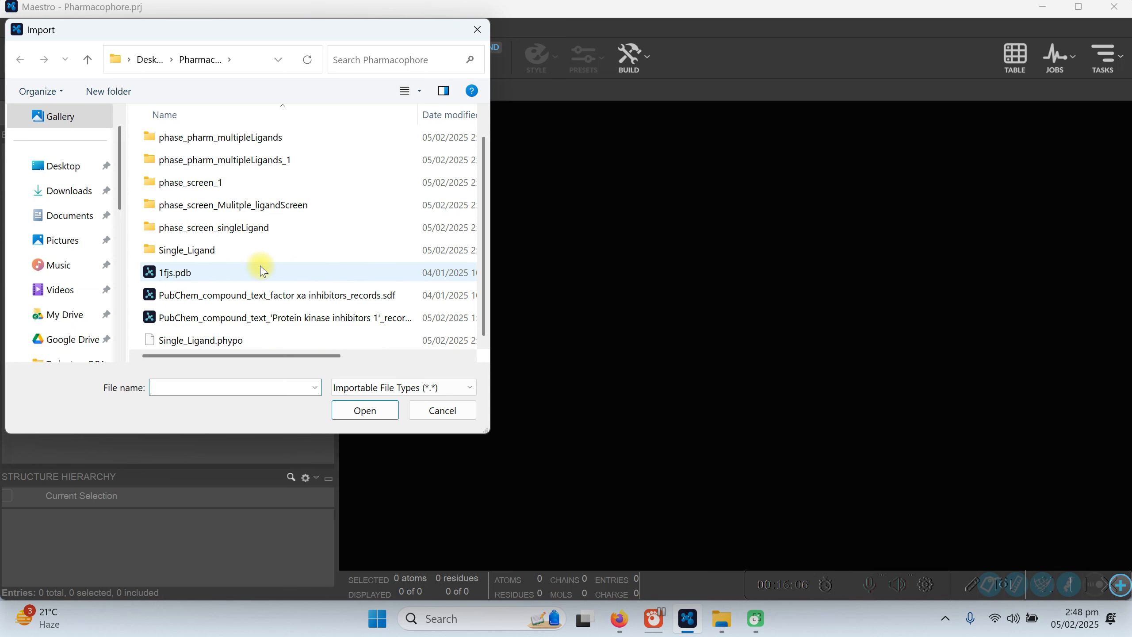
pyautogui.doubleClick(163, 272)
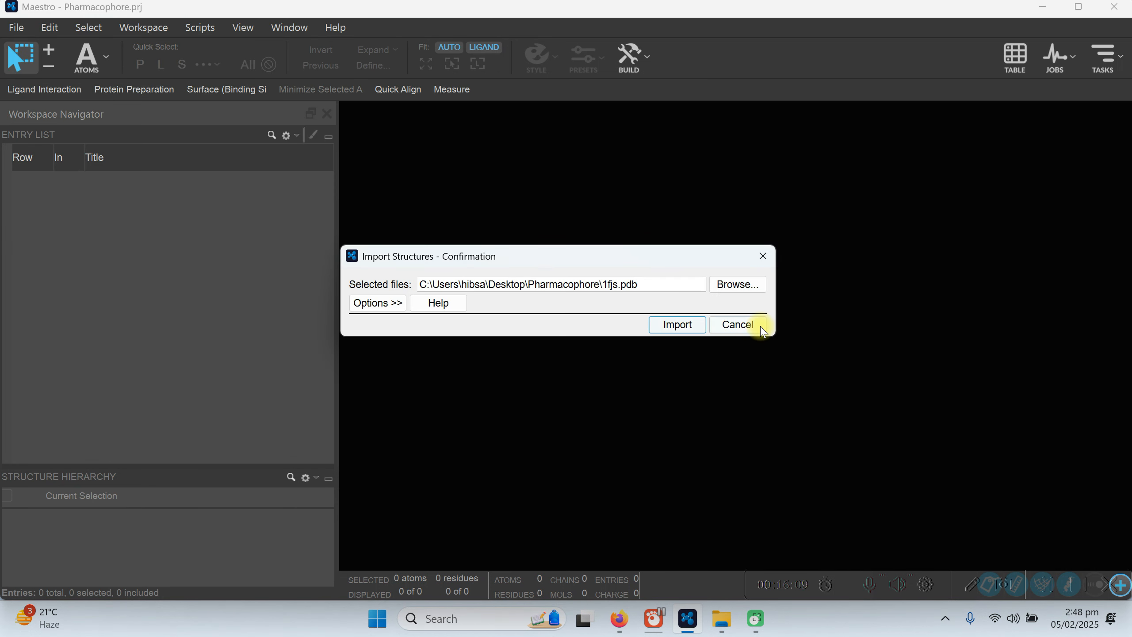
pyautogui.click(677, 324)
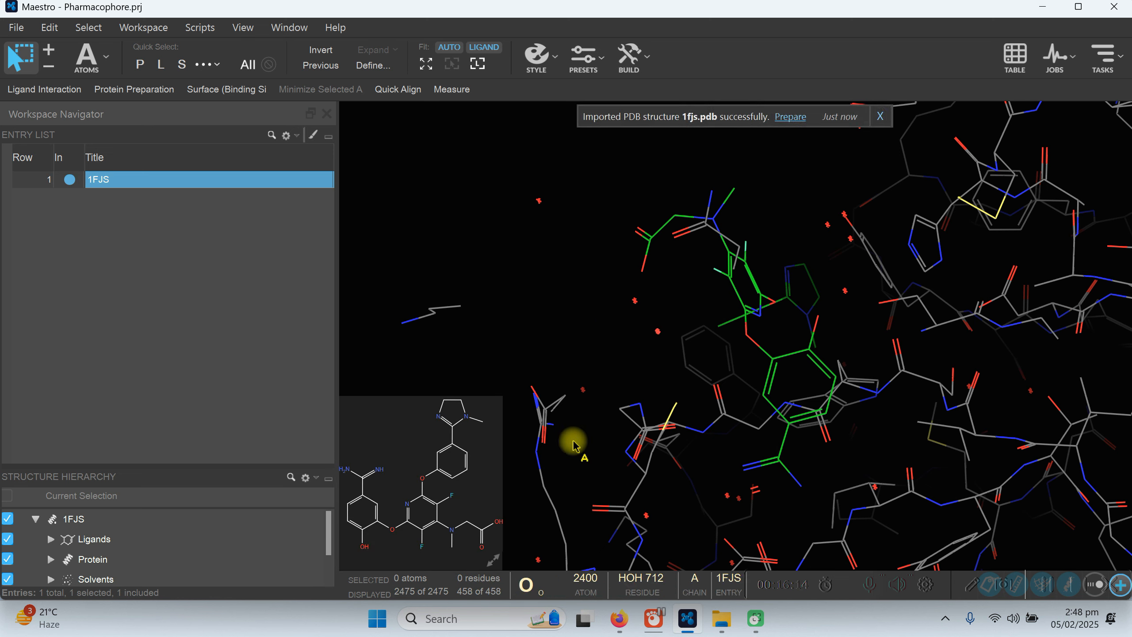
# View the 1FJS ligand in the Ligand Interaction Diagram, then close it
pyautogui.rightClick(383, 437)
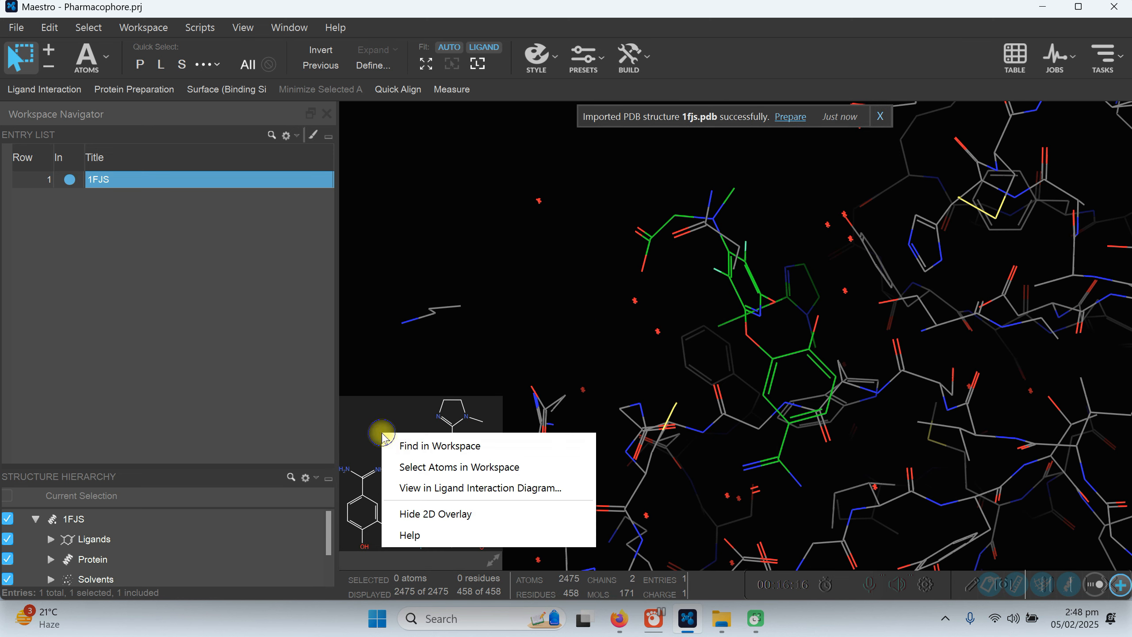
pyautogui.click(463, 491)
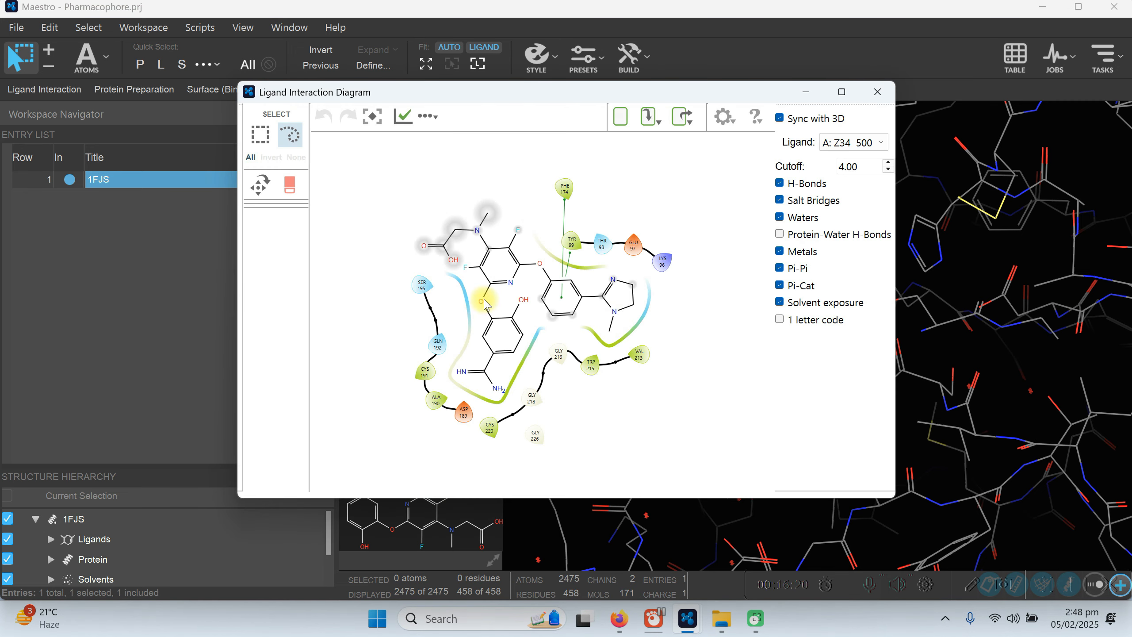
pyautogui.click(876, 92)
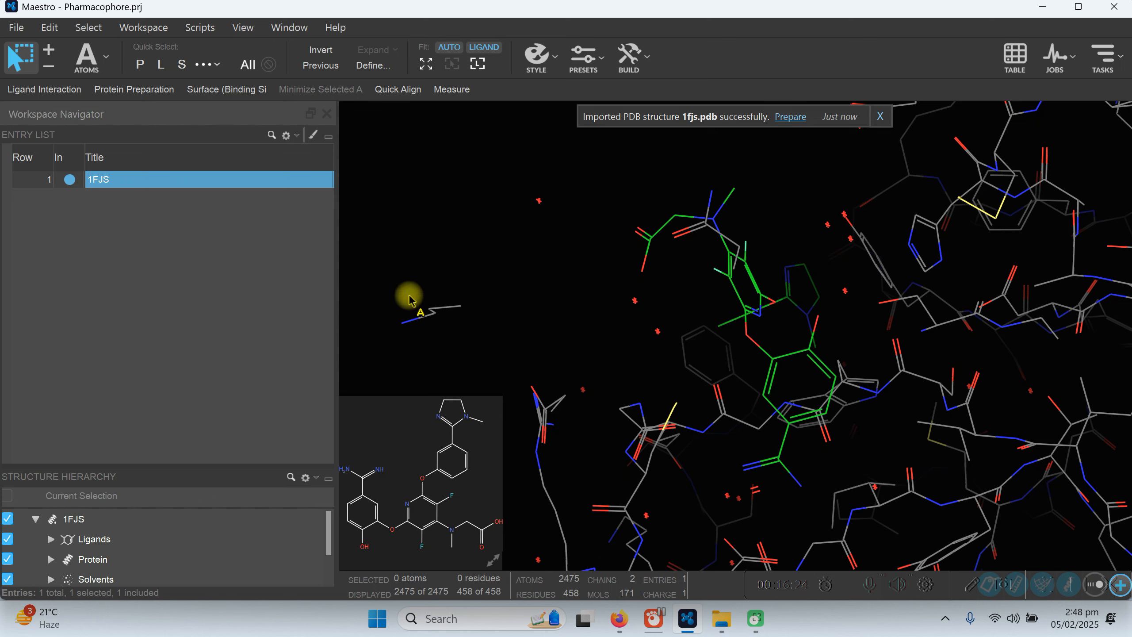
# Run the Protein Preparation Workflow on 1FJS with the default steps, using the job name proteinprep_1
pyautogui.click(146, 88)
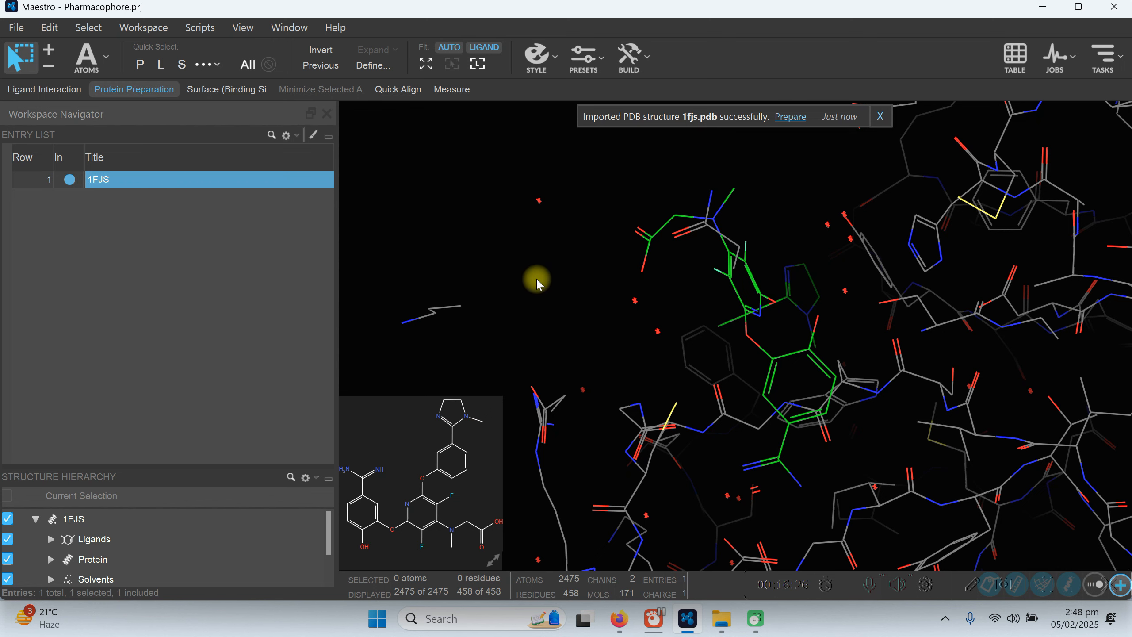
pyautogui.click(579, 227)
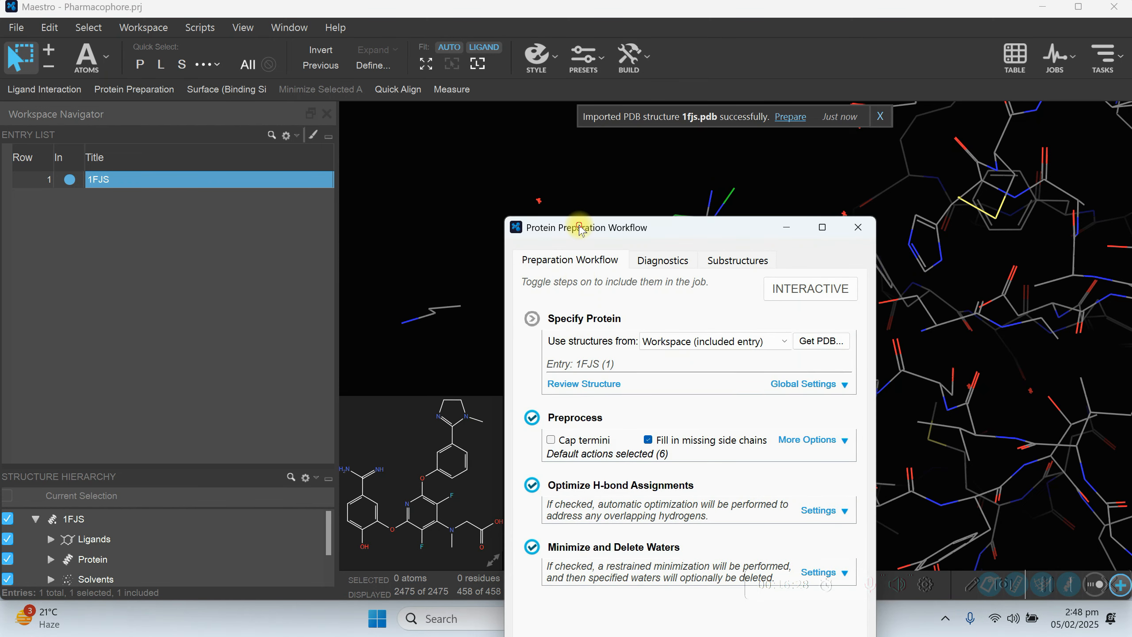
pyautogui.moveTo(578, 227); pyautogui.dragTo(318, 32)
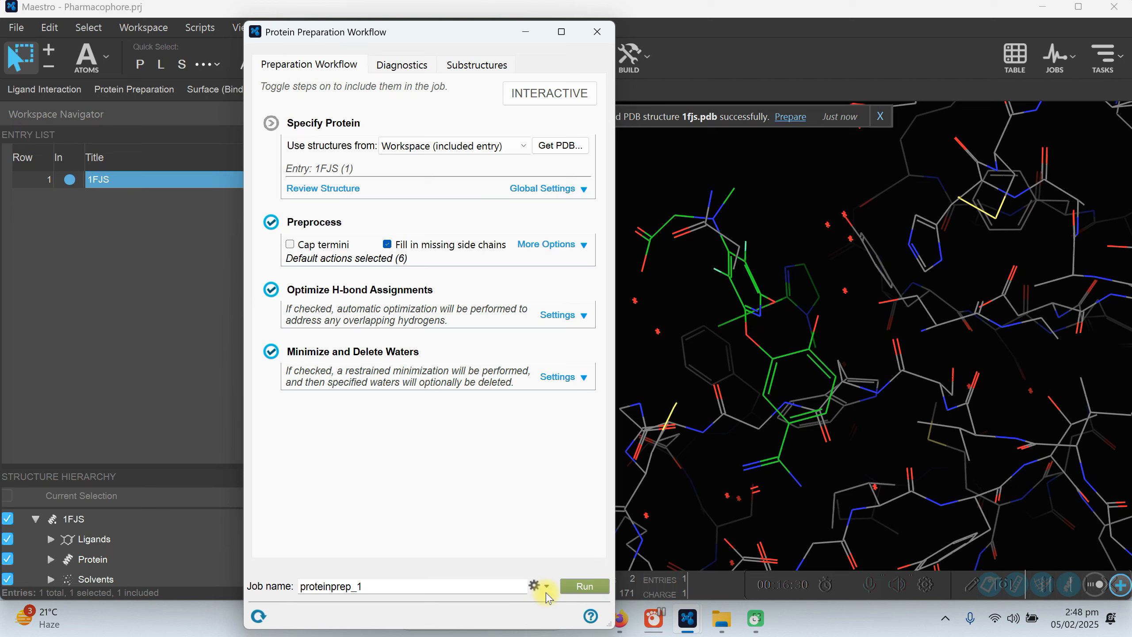
pyautogui.click(574, 587)
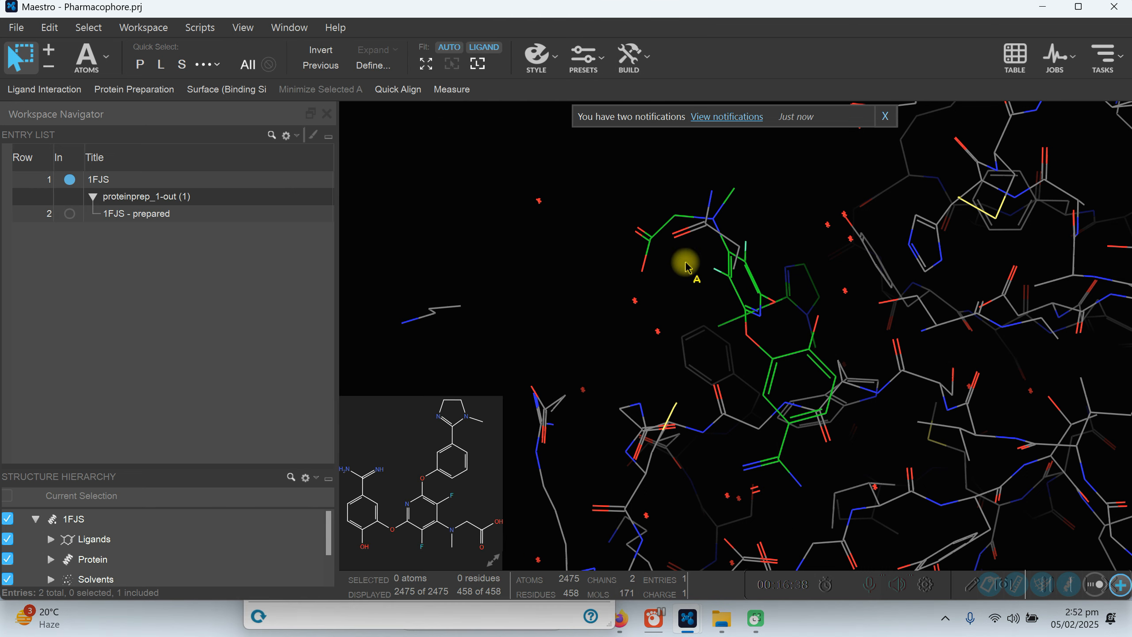
pyautogui.click(885, 116)
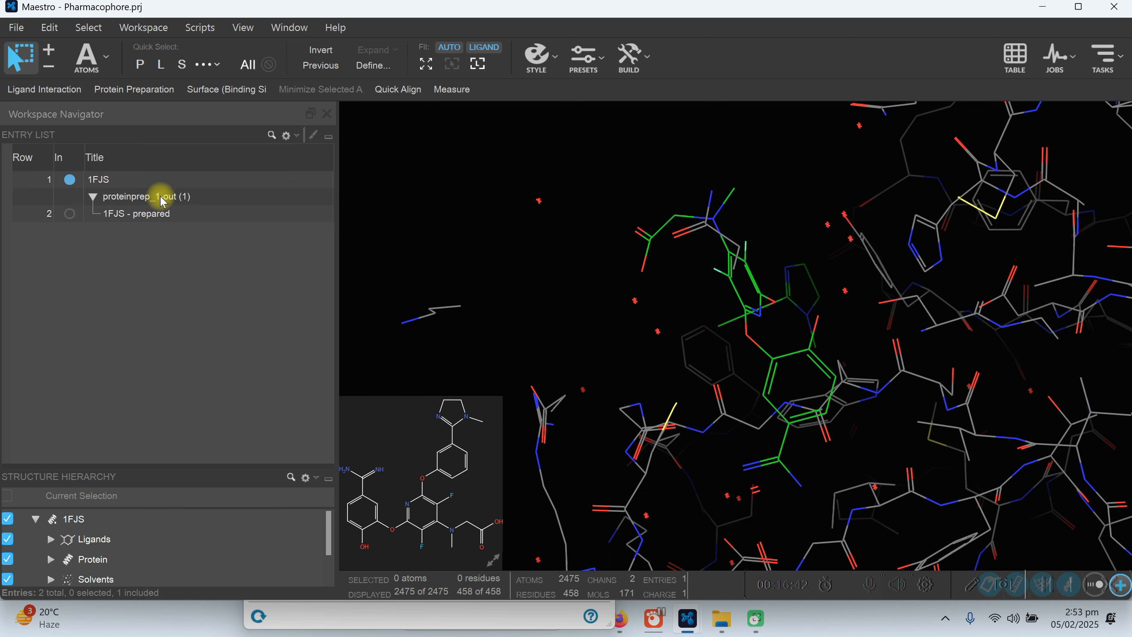
# Display and select 1FJS - prepared, and set up a Phase pharmacophore model from its receptor-ligand complex with ligand A:Z34 (500)
pyautogui.click(68, 214)
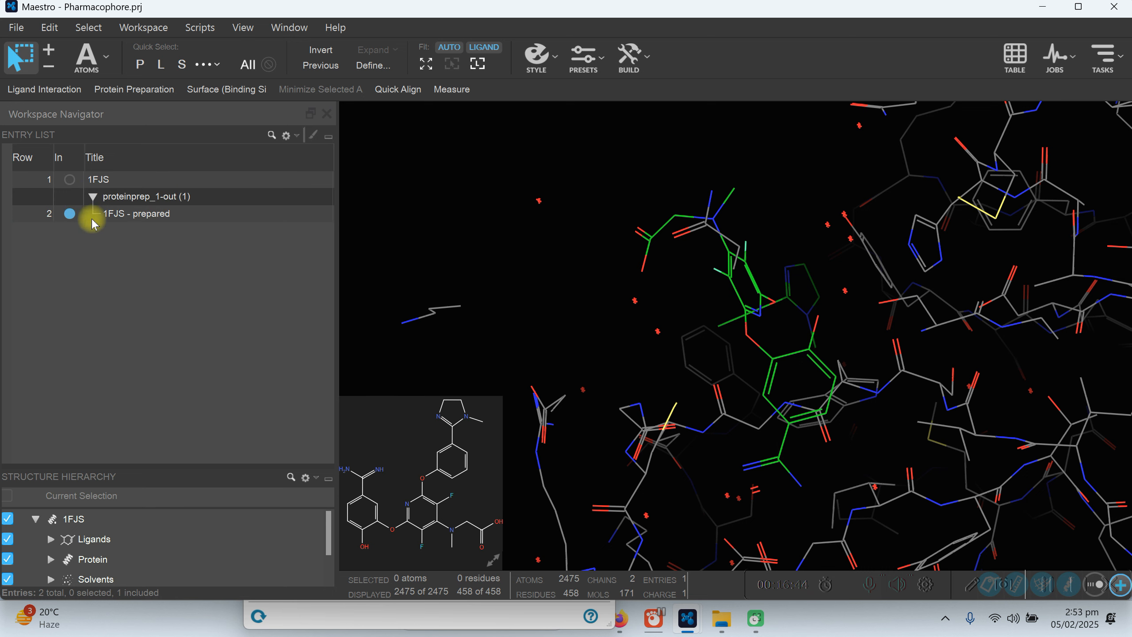
pyautogui.click(135, 218)
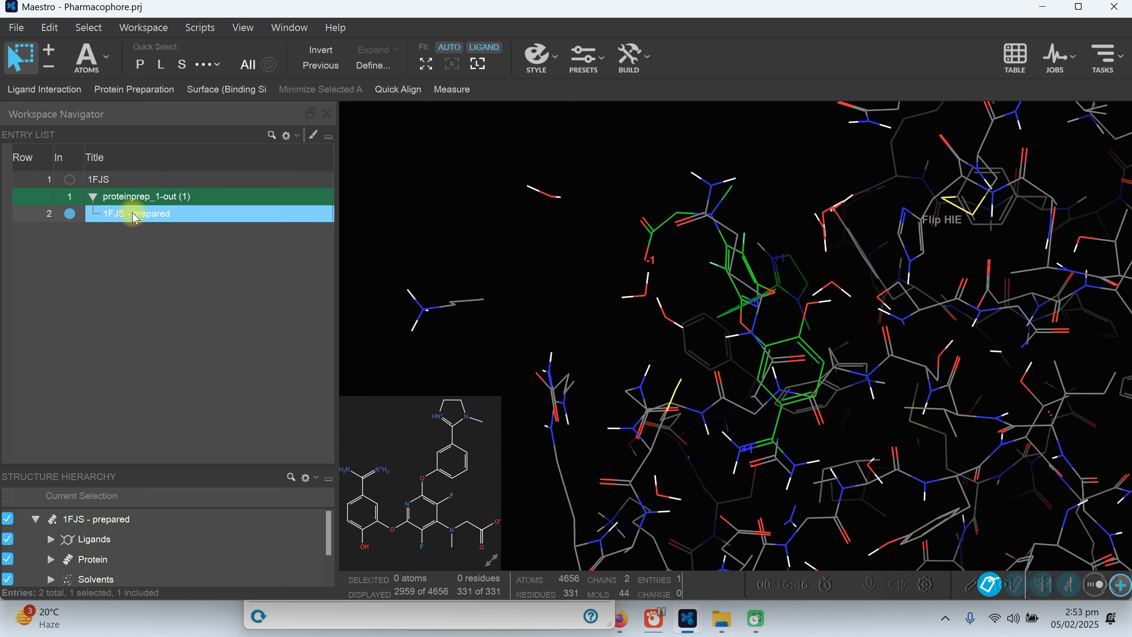
pyautogui.click(1124, 70)
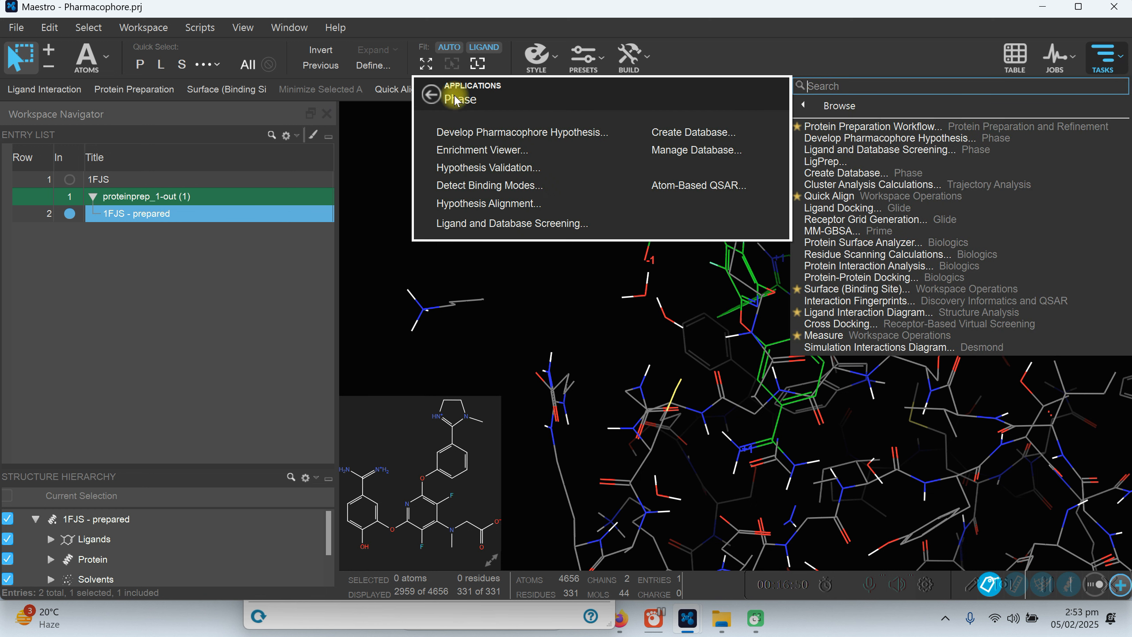
pyautogui.click(514, 140)
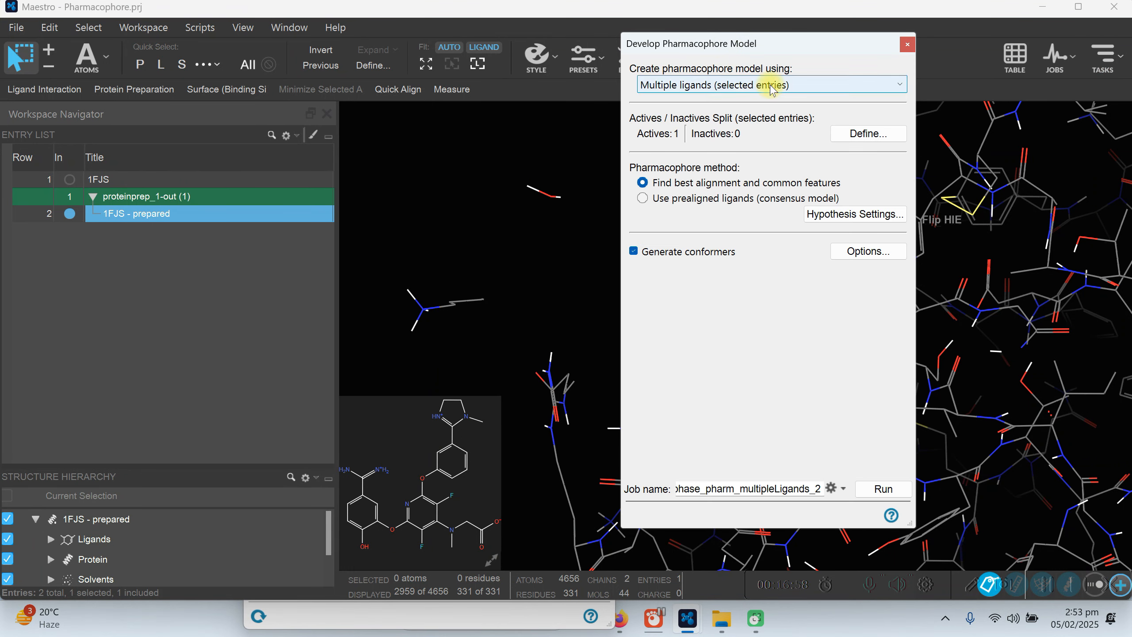
pyautogui.click(773, 89)
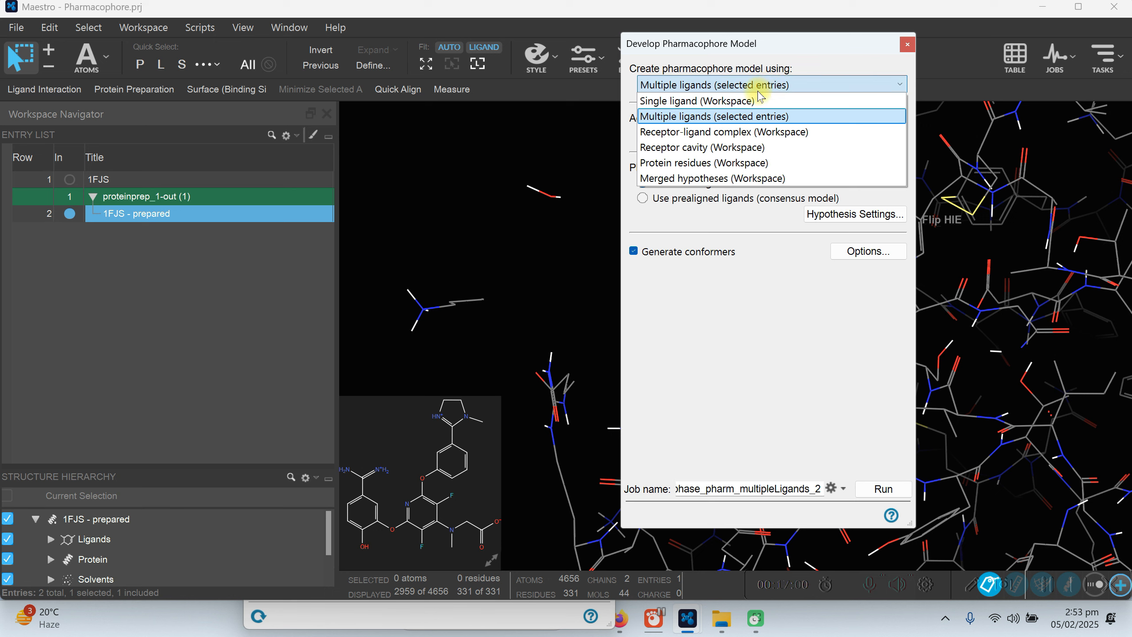
pyautogui.click(731, 132)
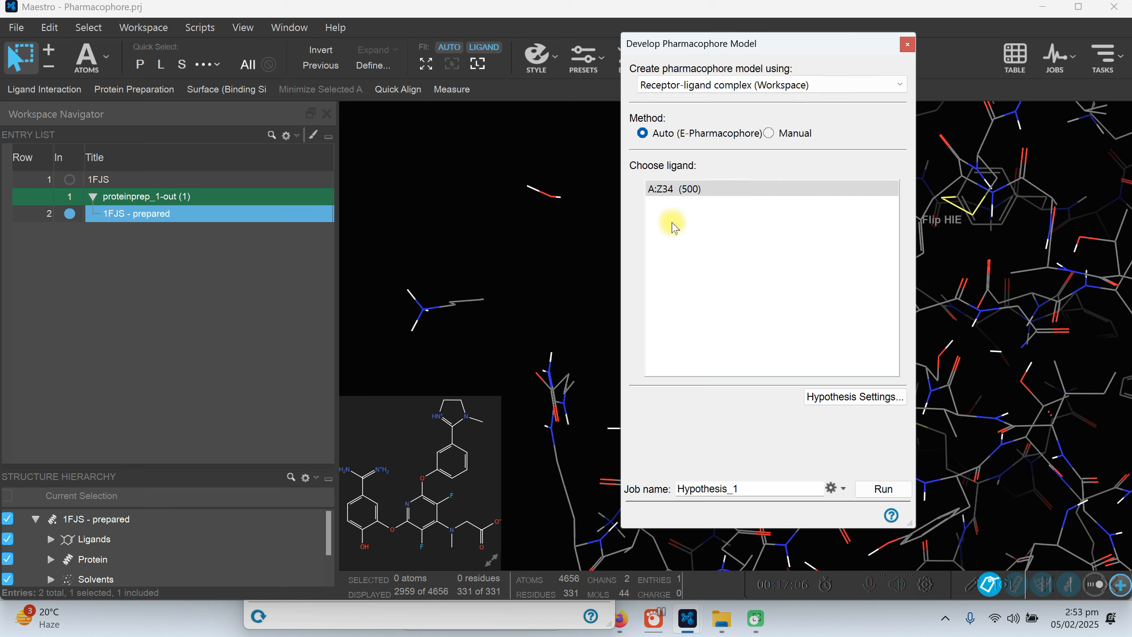
pyautogui.click(688, 189)
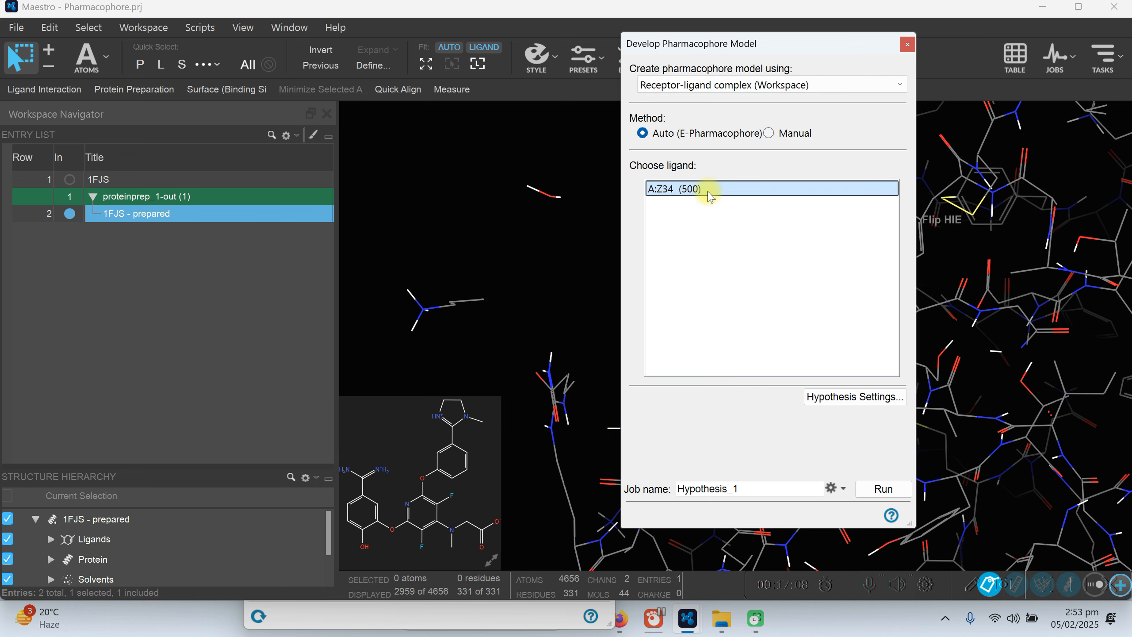
# Review the feature and excluded volume options in the hypothesis settings without changing them
pyautogui.click(825, 396)
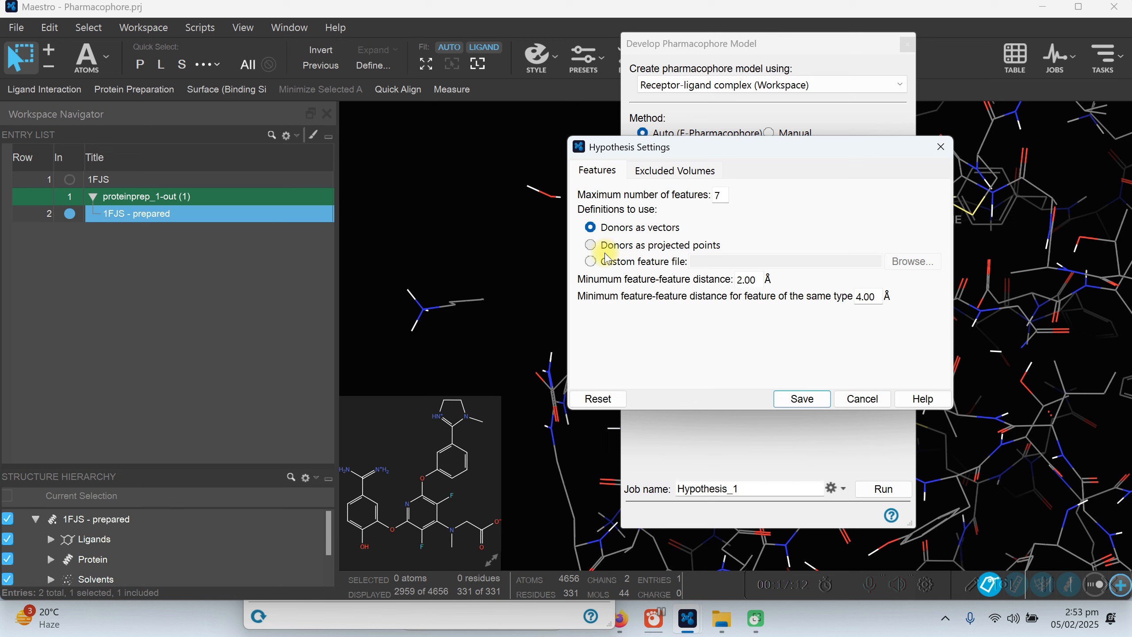
pyautogui.click(675, 170)
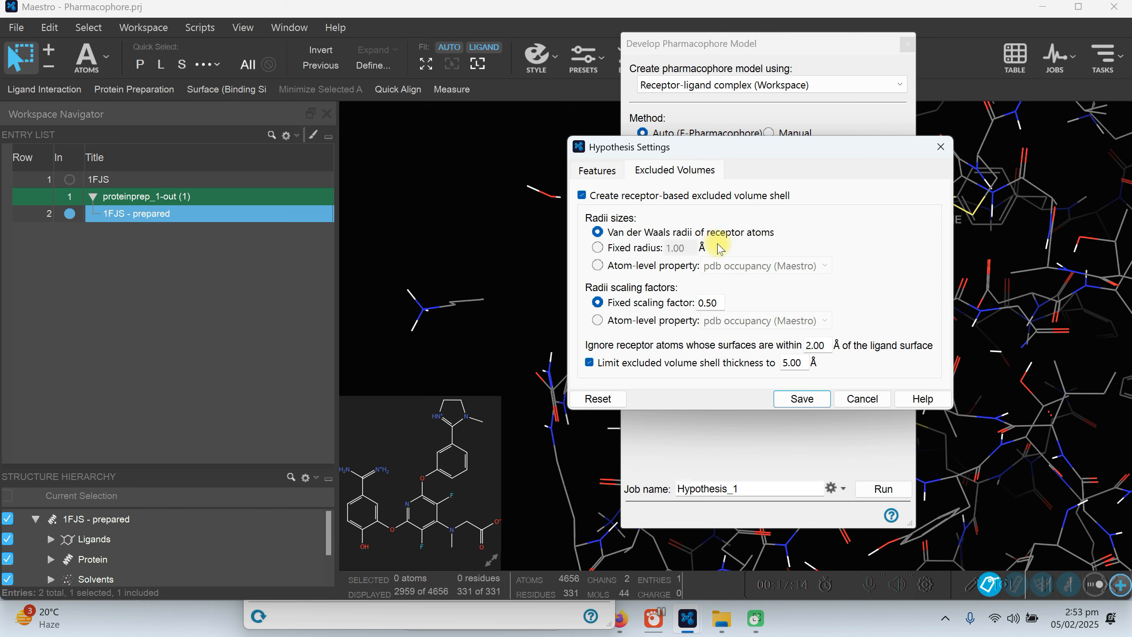
pyautogui.click(862, 399)
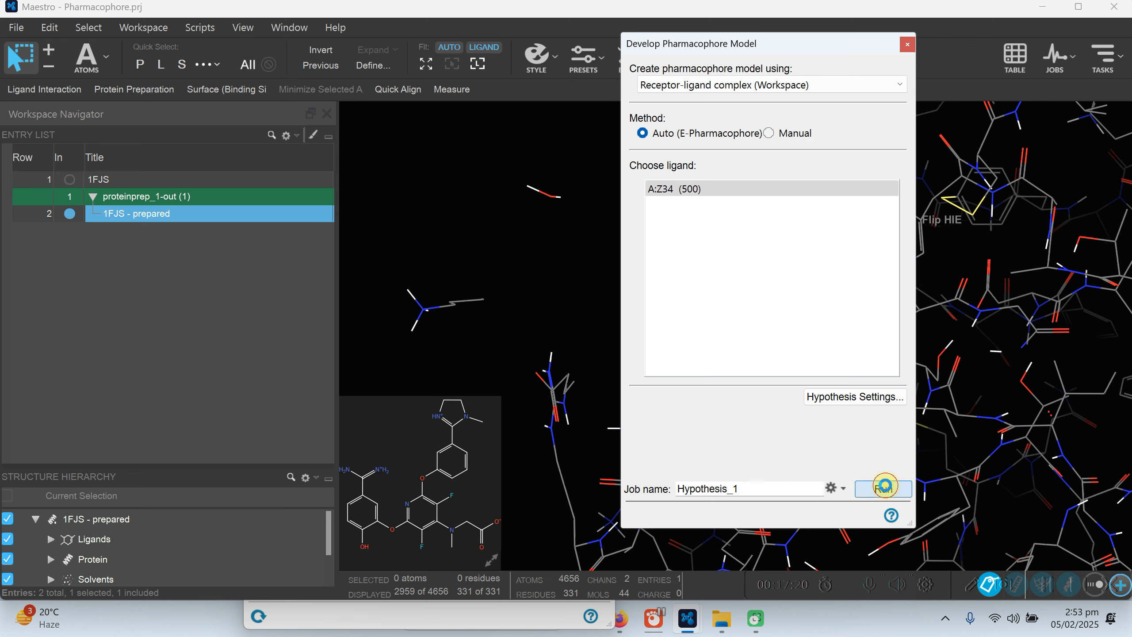
# Run the automatic E-Pharmacophore job as Hypothesis_1 and close the pharmacophore model dialog
pyautogui.click(884, 486)
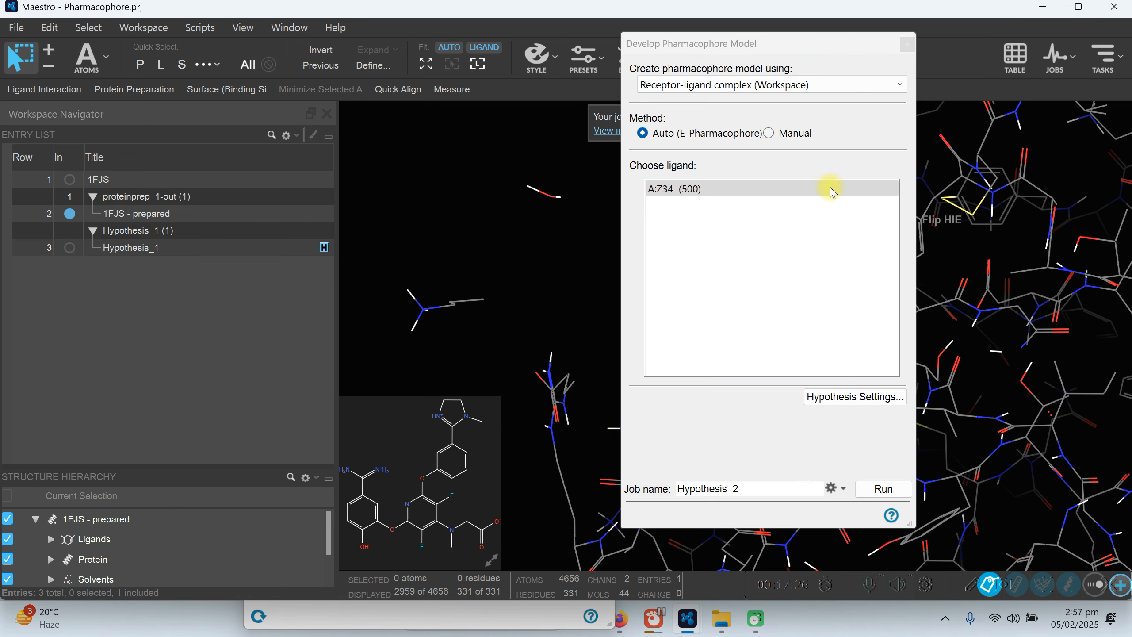
pyautogui.click(907, 44)
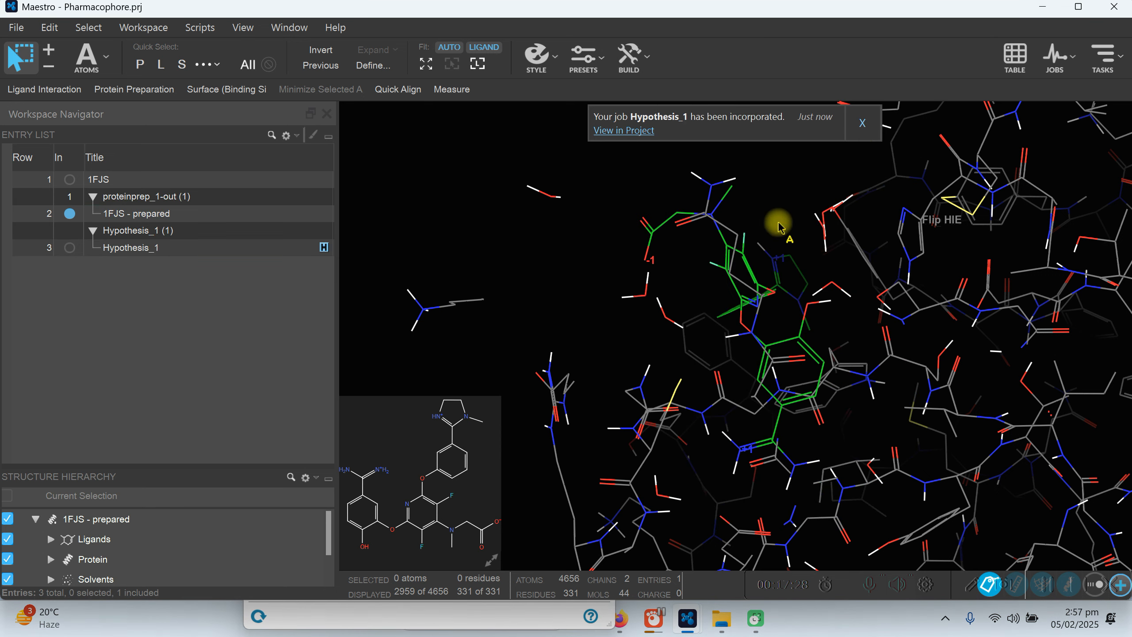
pyautogui.click(863, 127)
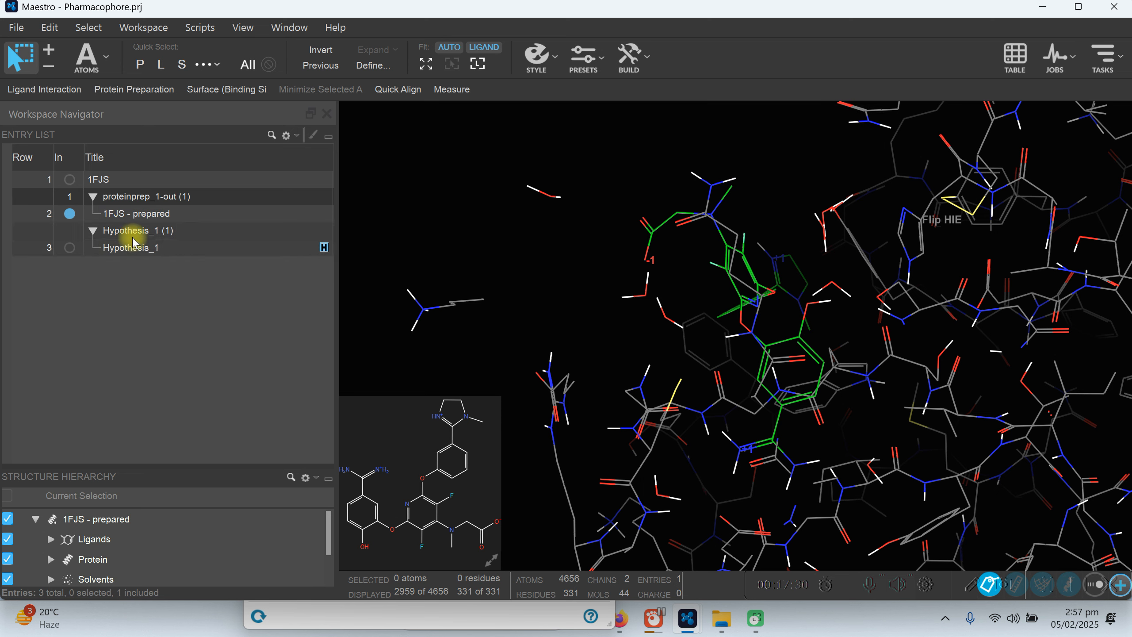
# Display only Hypothesis_1 in the workspace and examine its features and excluded volumes
pyautogui.click(70, 246)
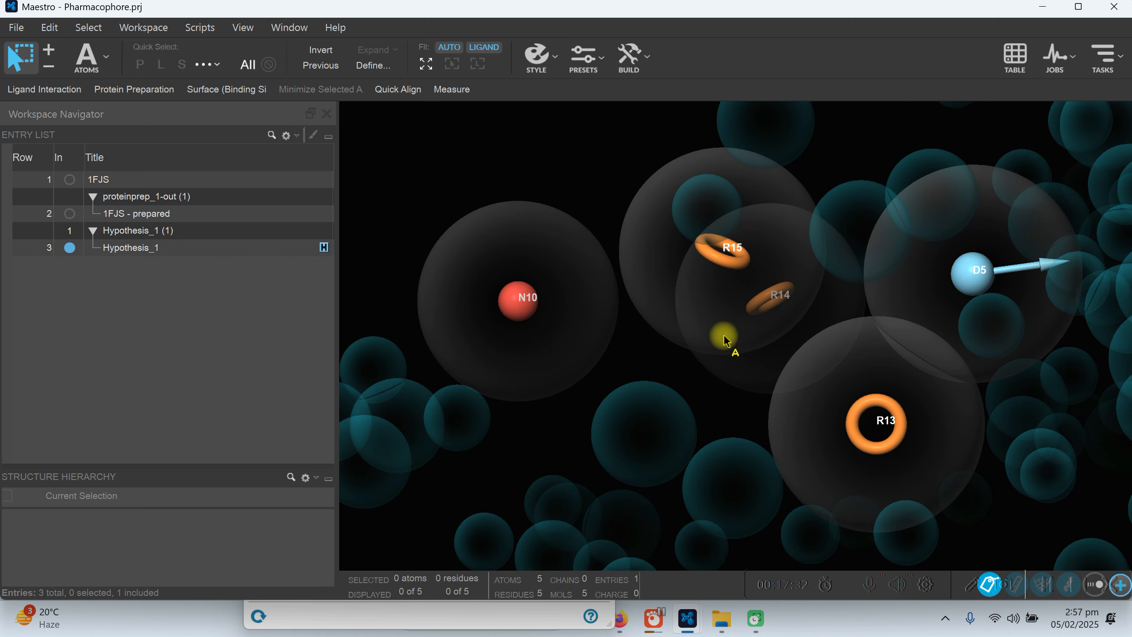
pyautogui.scroll(-2, 754, 315)
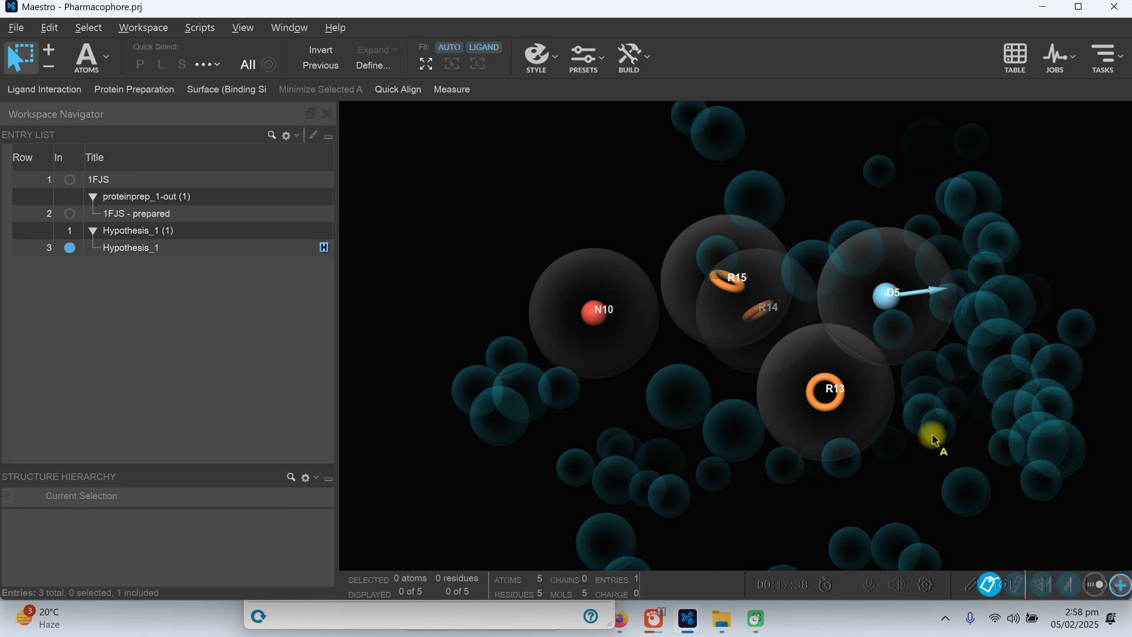
pyautogui.moveTo(832, 454)
pyautogui.mouseDown(button='middle')
pyautogui.moveTo(774, 426)
pyautogui.moveTo(897, 442)
pyautogui.moveTo(829, 458)
pyautogui.mouseUp(button='middle')
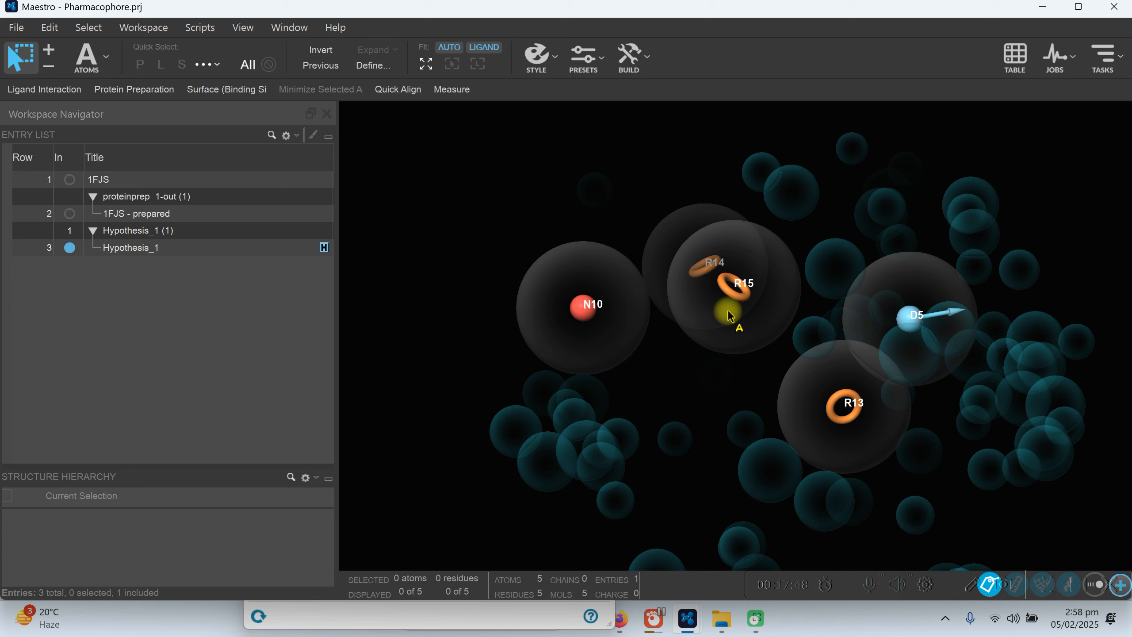
# Add a surface to the selected feature atoms of Hypothesis_1
pyautogui.click(556, 64)
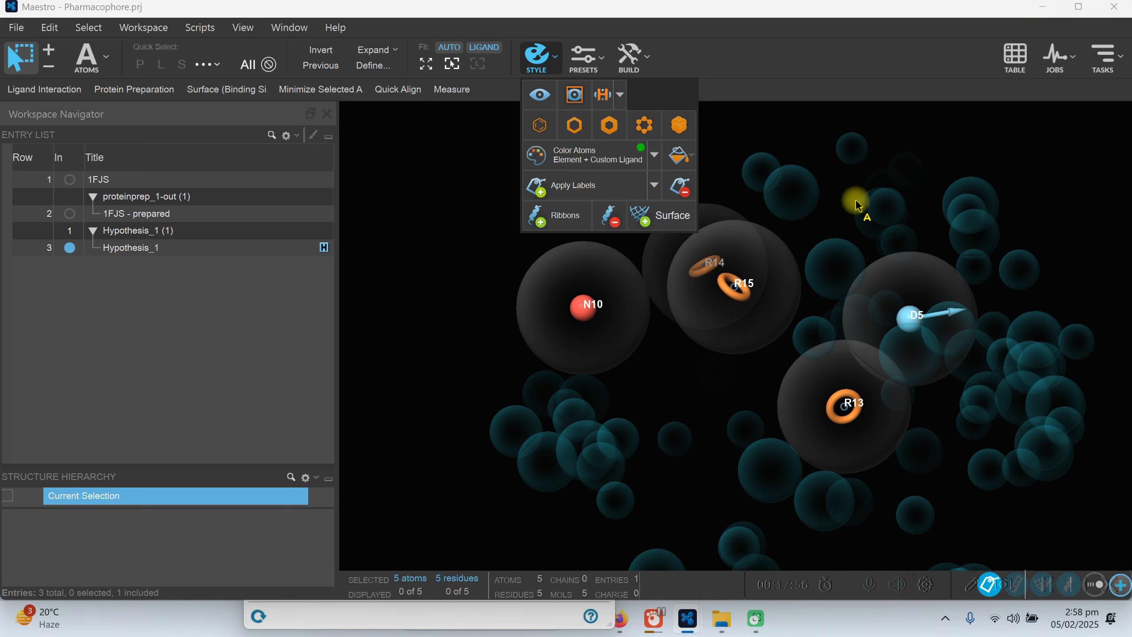
pyautogui.click(655, 219)
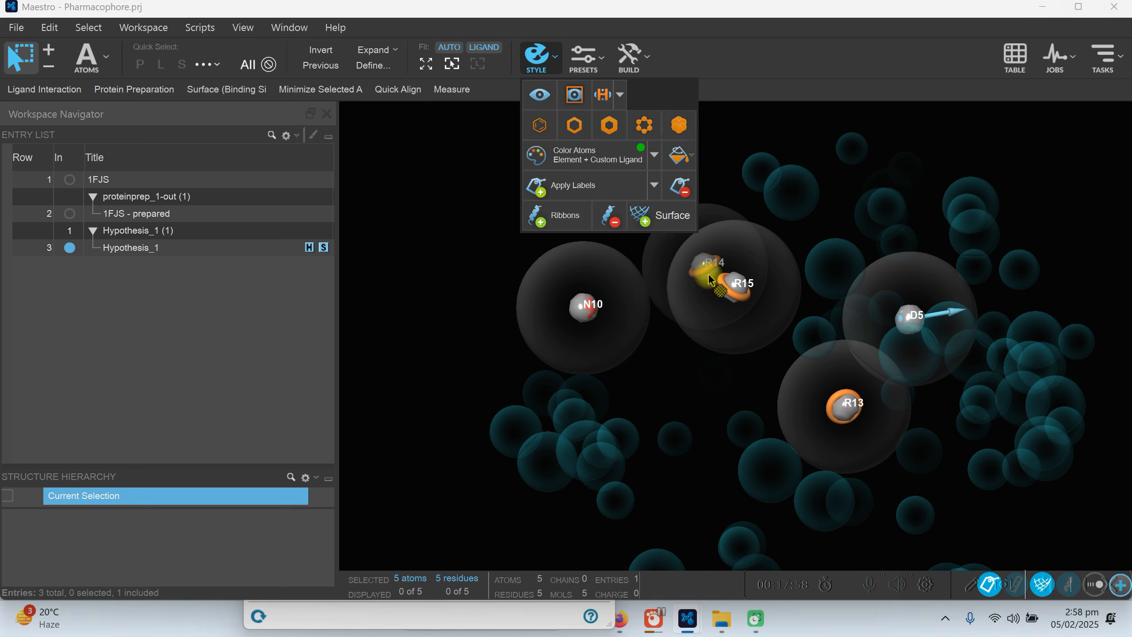
# Try adding ribbons to the selected Hypothesis_1 atoms and apply a display preset to the workspace
pyautogui.click(553, 215)
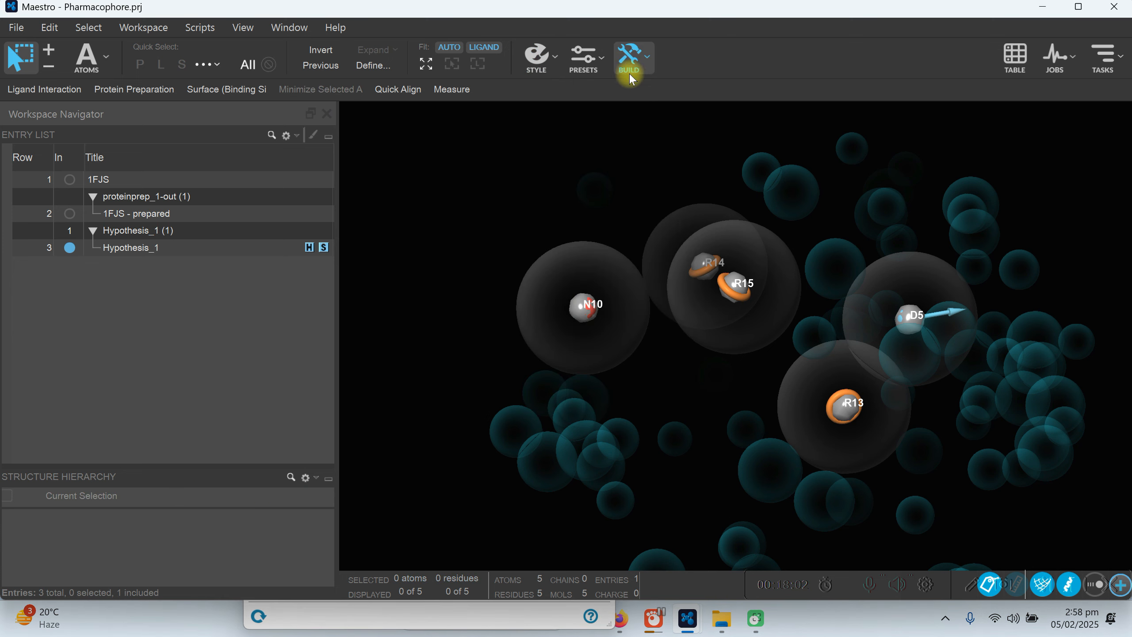
pyautogui.click(584, 57)
pyautogui.click(628, 159)
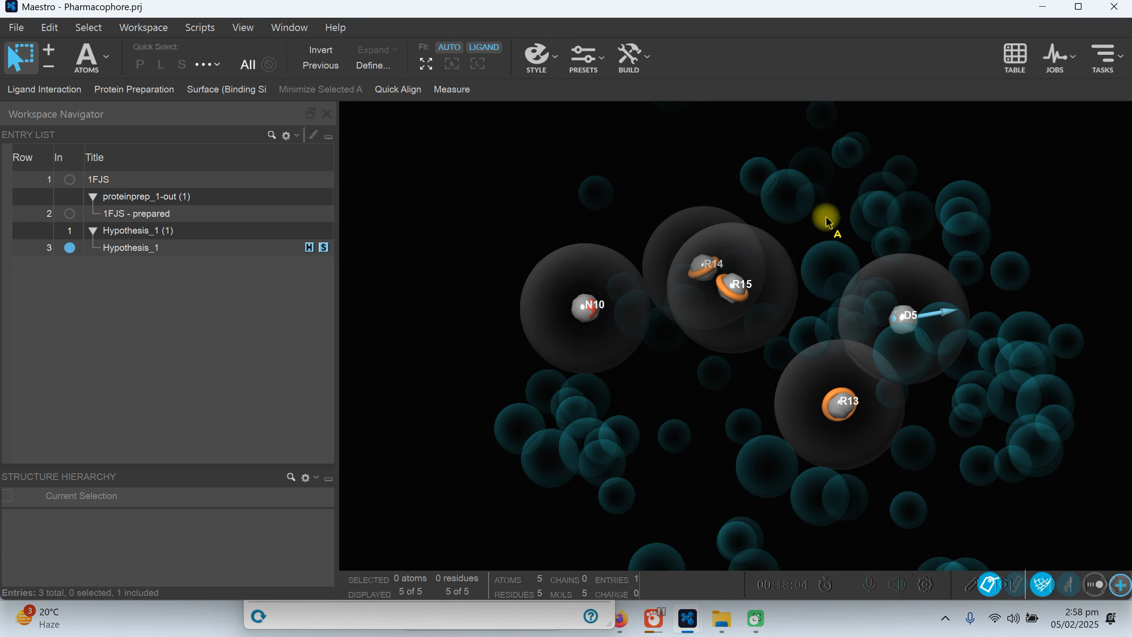
pyautogui.click(732, 274)
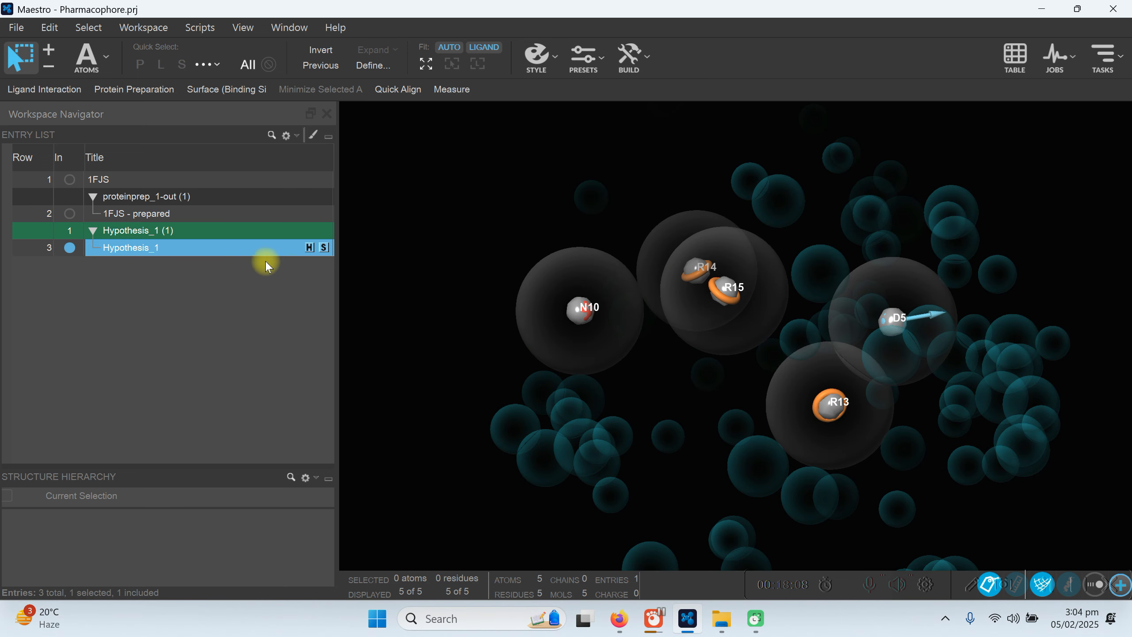
# Add Hypothesis_1 to a database screen and remove AHRR_2 from the hypotheses to screen
pyautogui.click(310, 248)
pyautogui.click(310, 248)
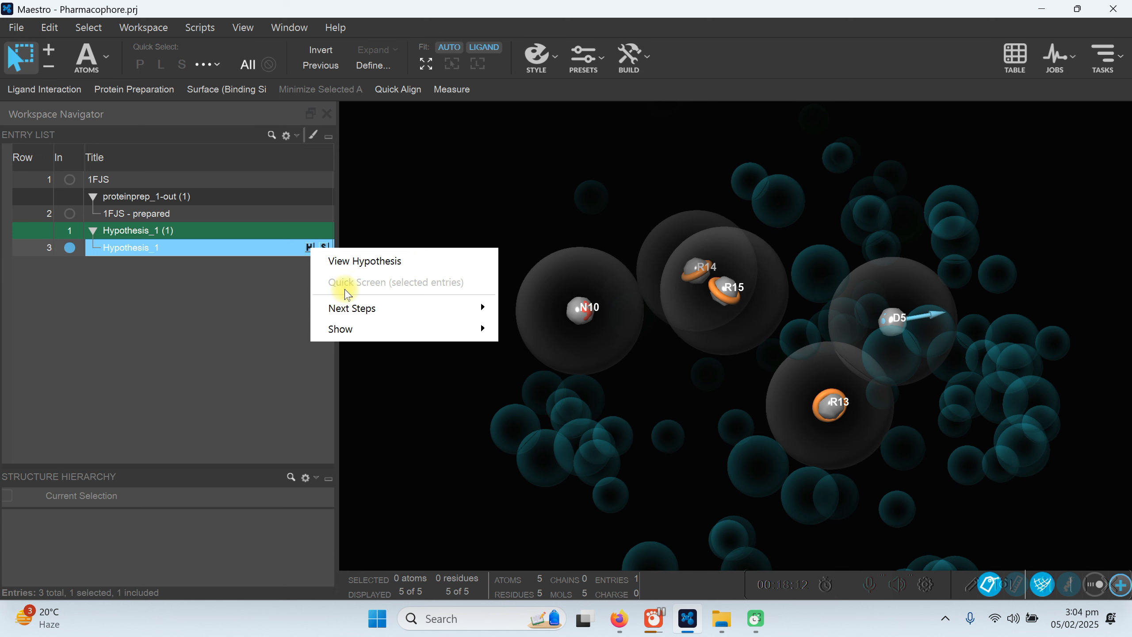
pyautogui.moveTo(339, 308)
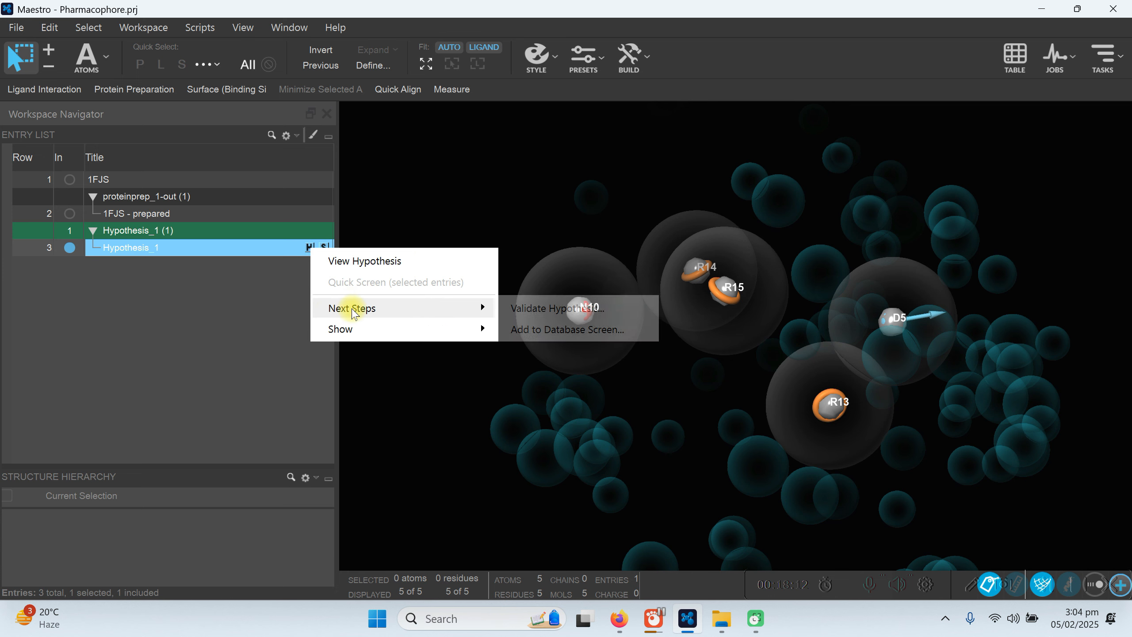
pyautogui.click(568, 329)
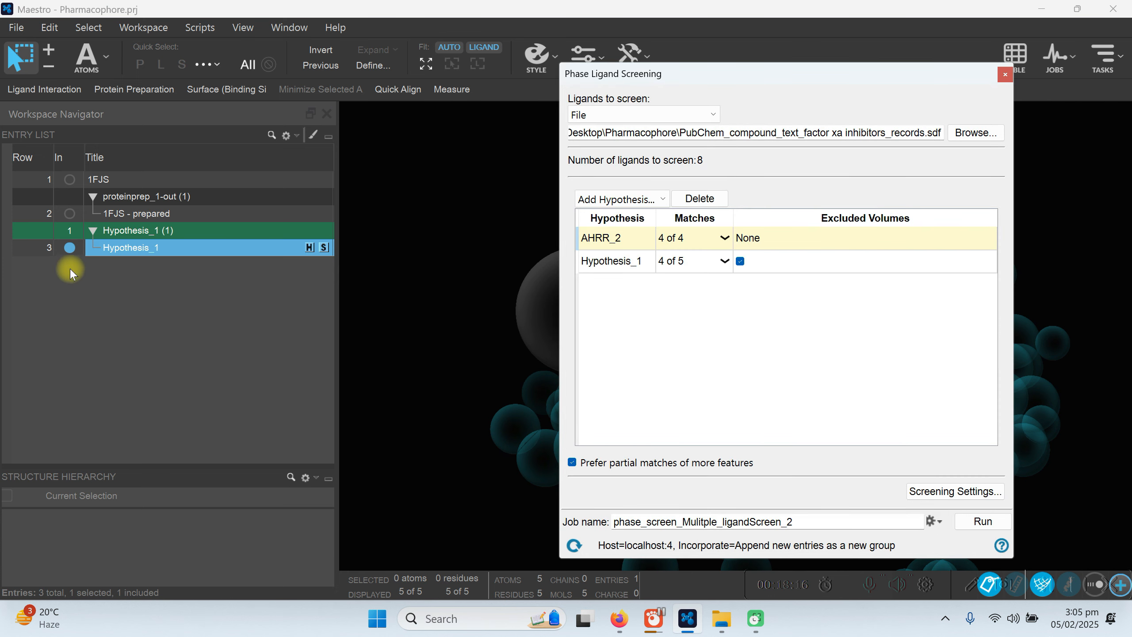
pyautogui.doubleClick(606, 241)
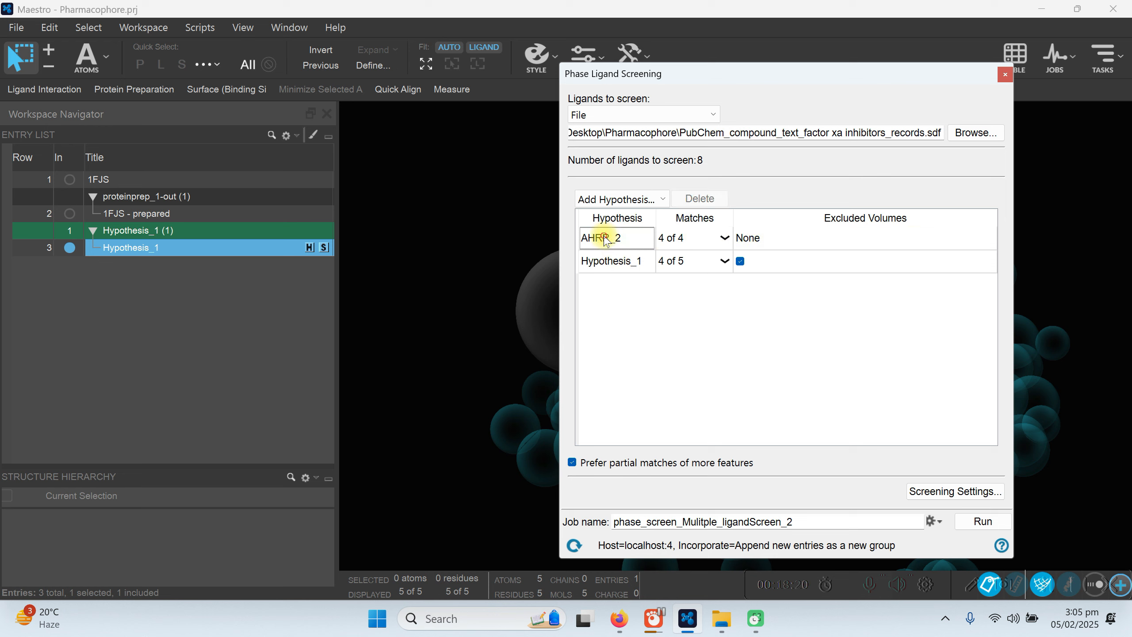
pyautogui.click(713, 197)
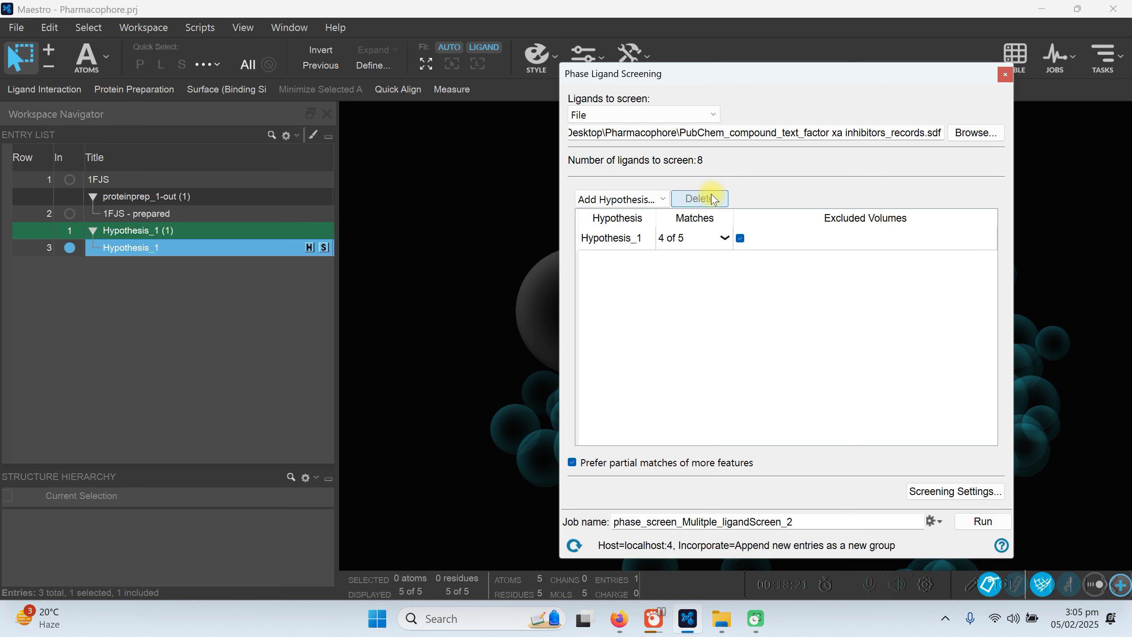
# Require 5 of 5 matches for Hypothesis_1 and load PubChem_compound_text_factor xa inhibitors_records.sdf as the ligands to screen
pyautogui.click(624, 241)
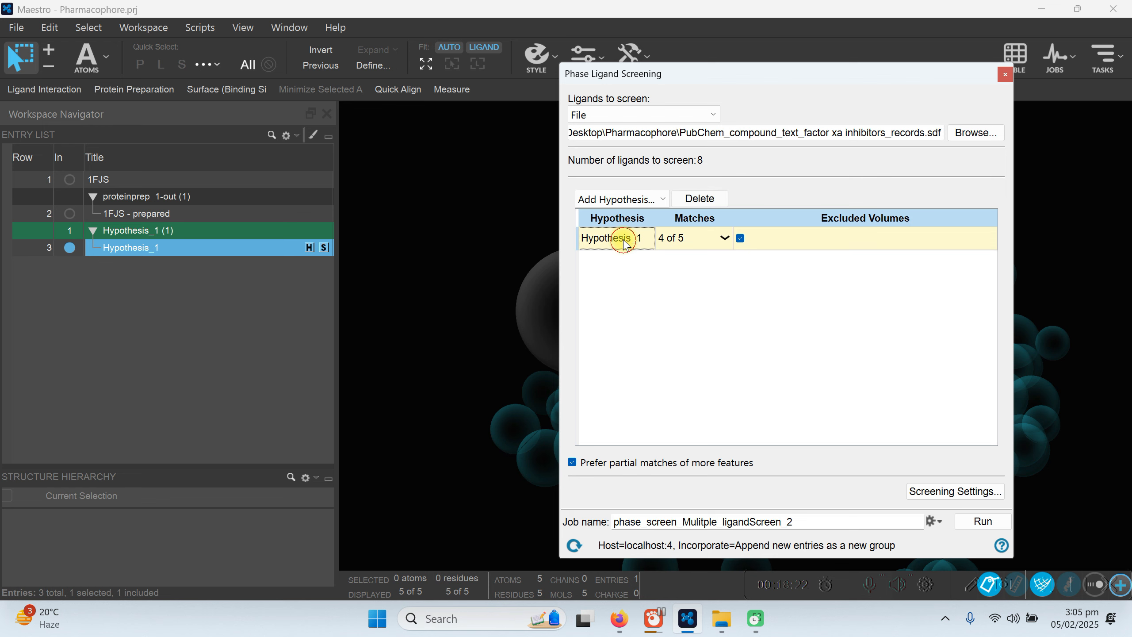
pyautogui.click(725, 238)
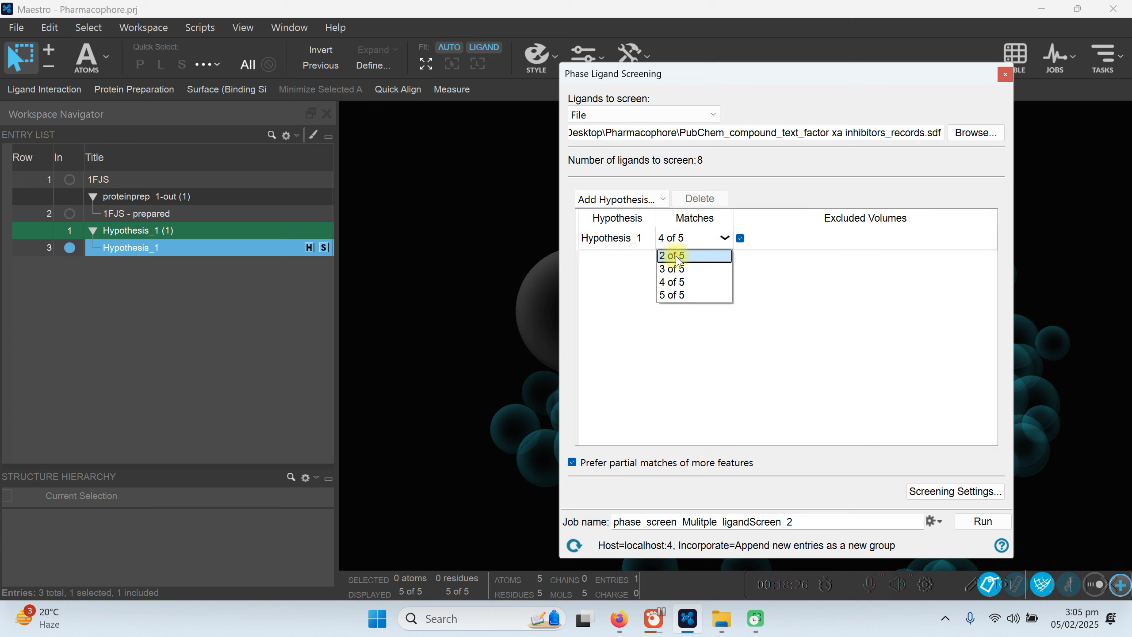
pyautogui.click(690, 296)
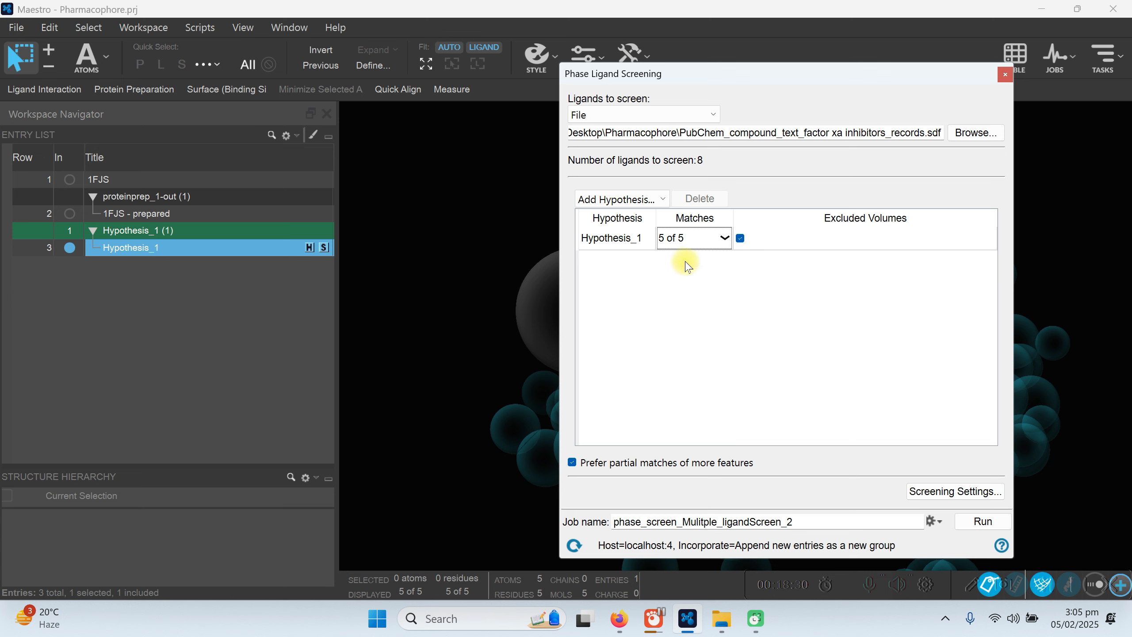
pyautogui.click(973, 134)
pyautogui.scroll(-1, 842, 319)
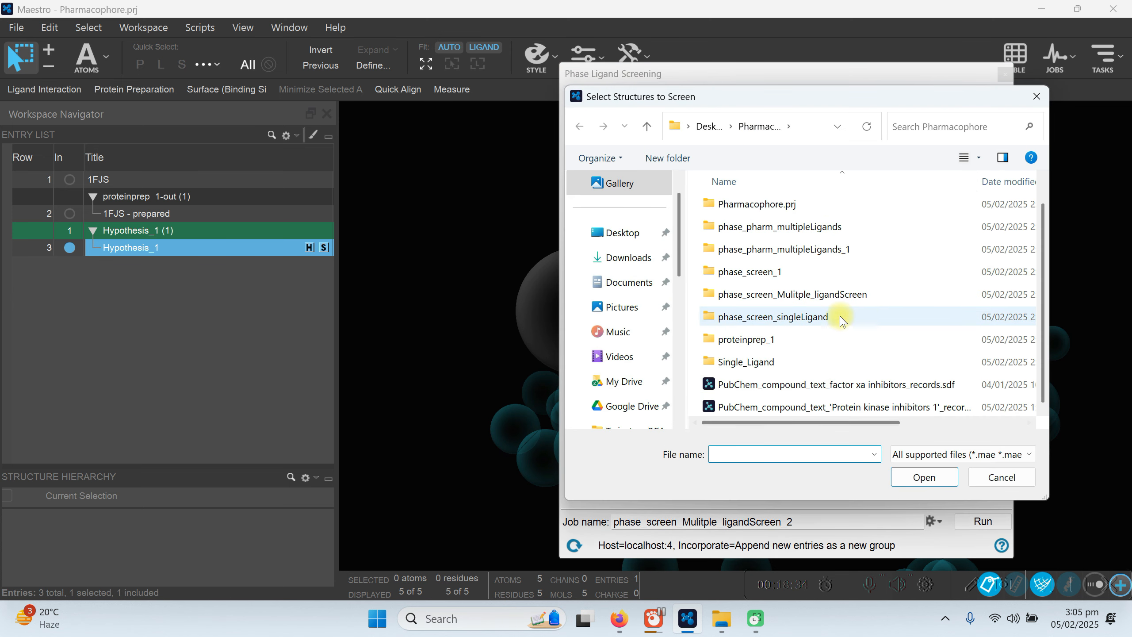
pyautogui.click(841, 388)
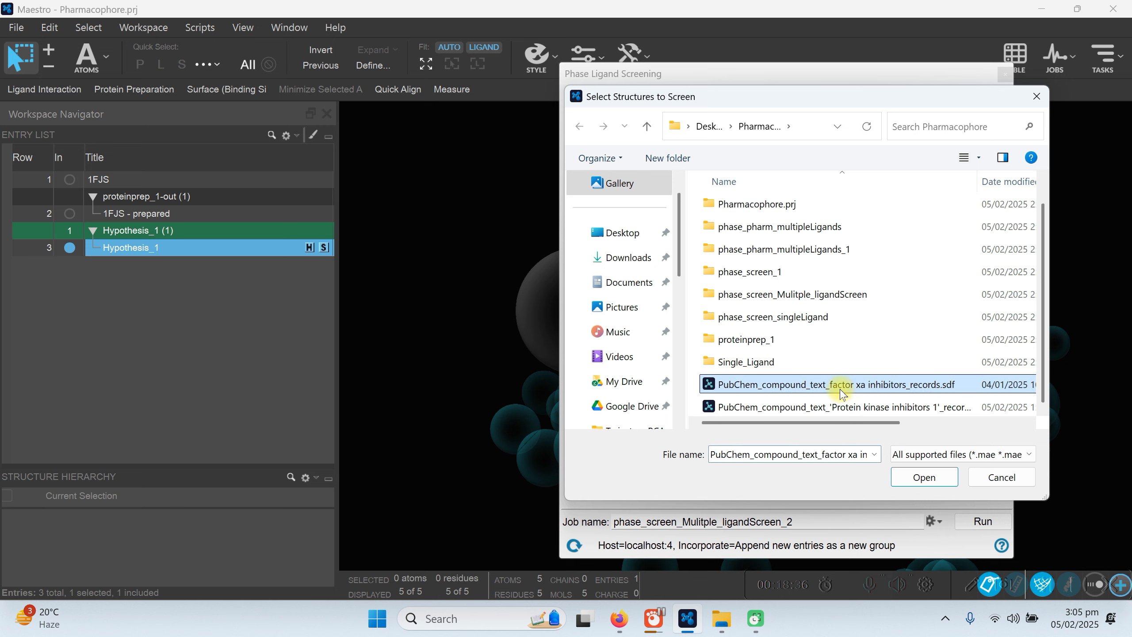
pyautogui.click(924, 477)
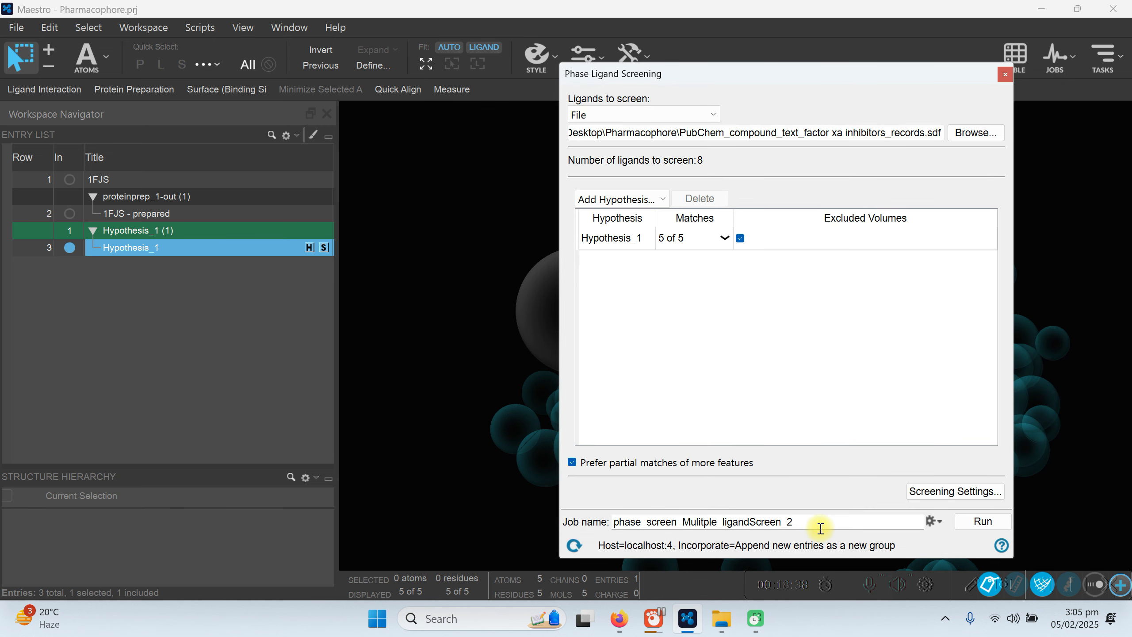
# Run the ligand screening as job phase_screen_Protein with the existing job settings and close the screening dialog
pyautogui.moveTo(814, 519); pyautogui.dragTo(684, 521)
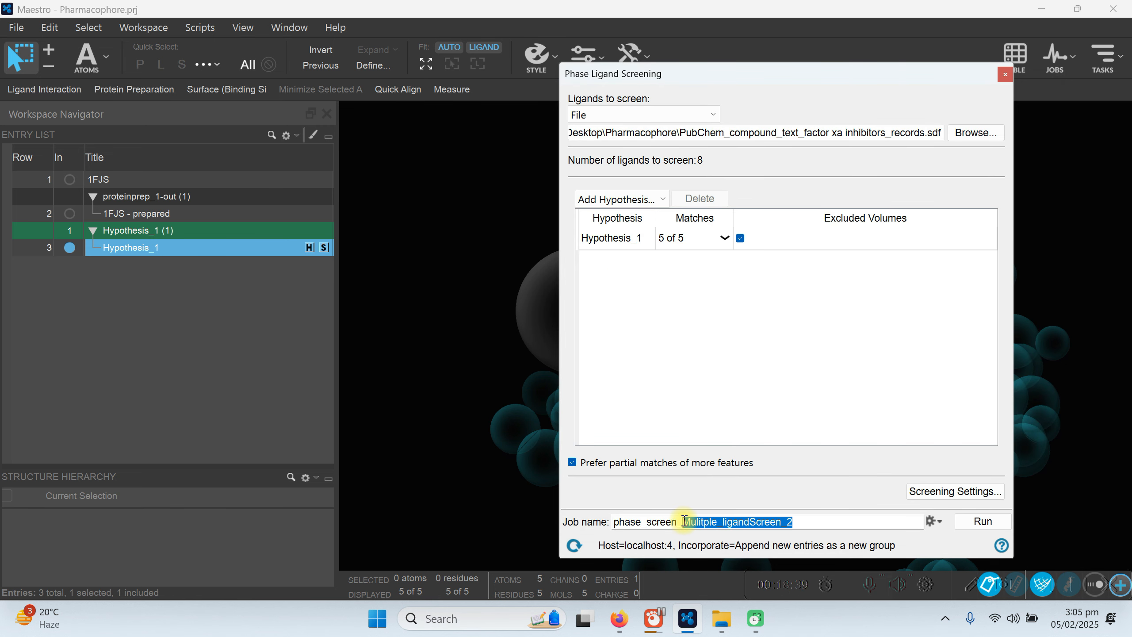
pyautogui.write('Protein')
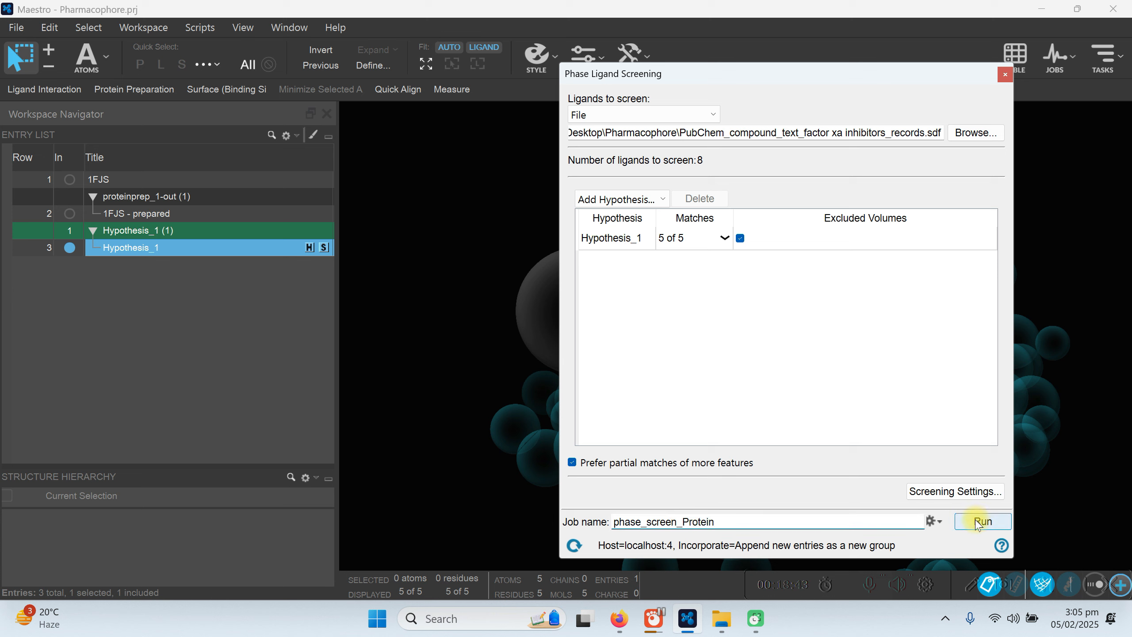
pyautogui.click(932, 521)
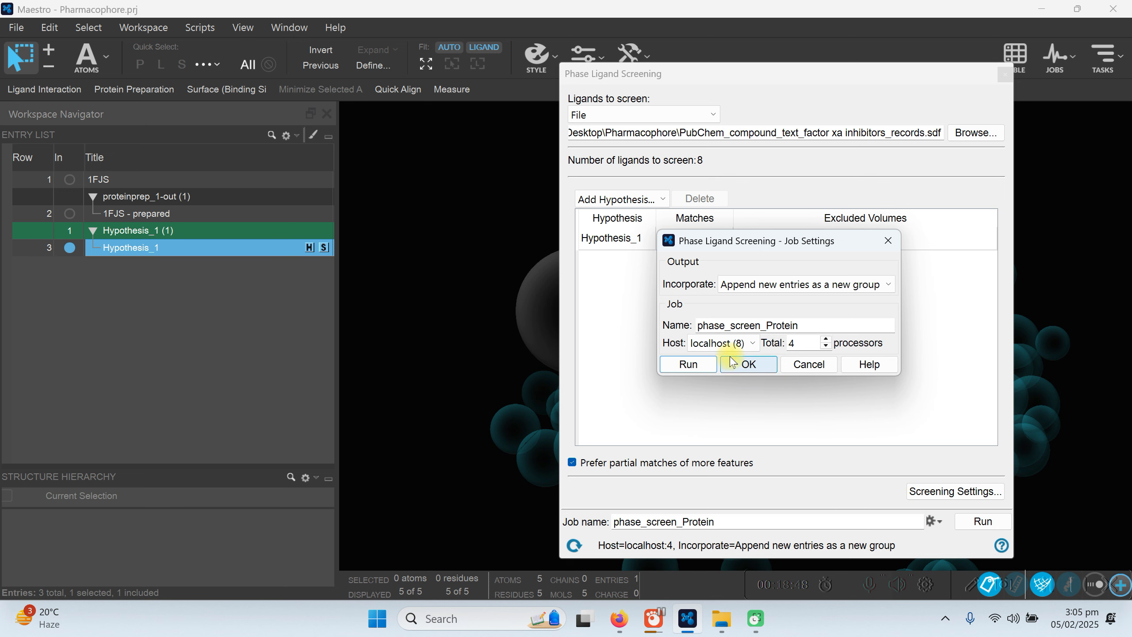
pyautogui.click(747, 364)
pyautogui.click(982, 520)
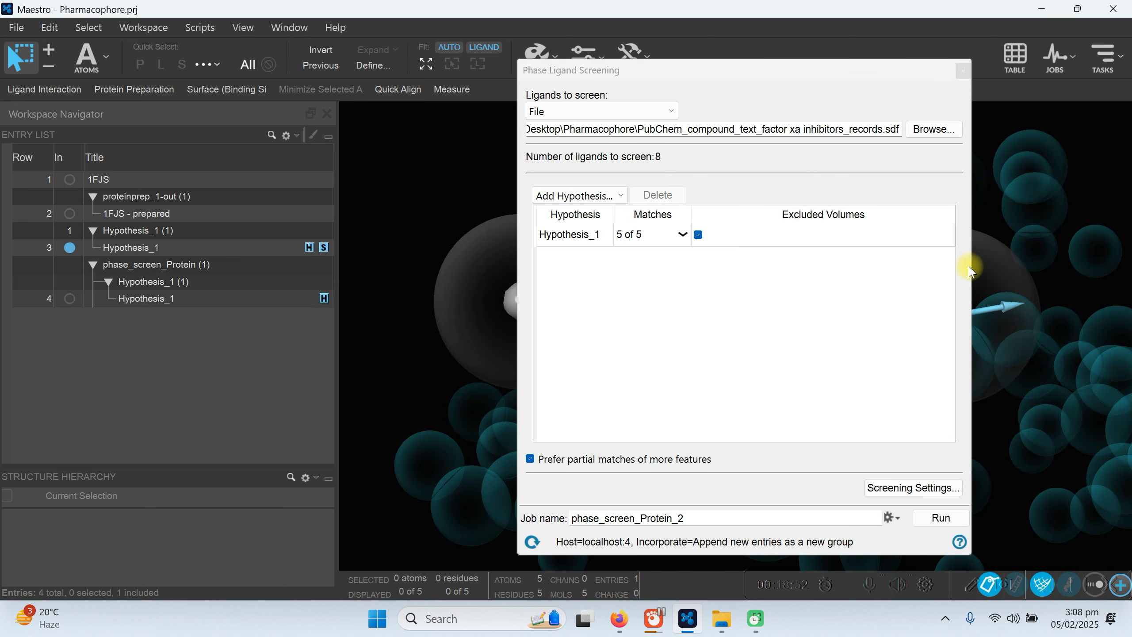
pyautogui.click(961, 71)
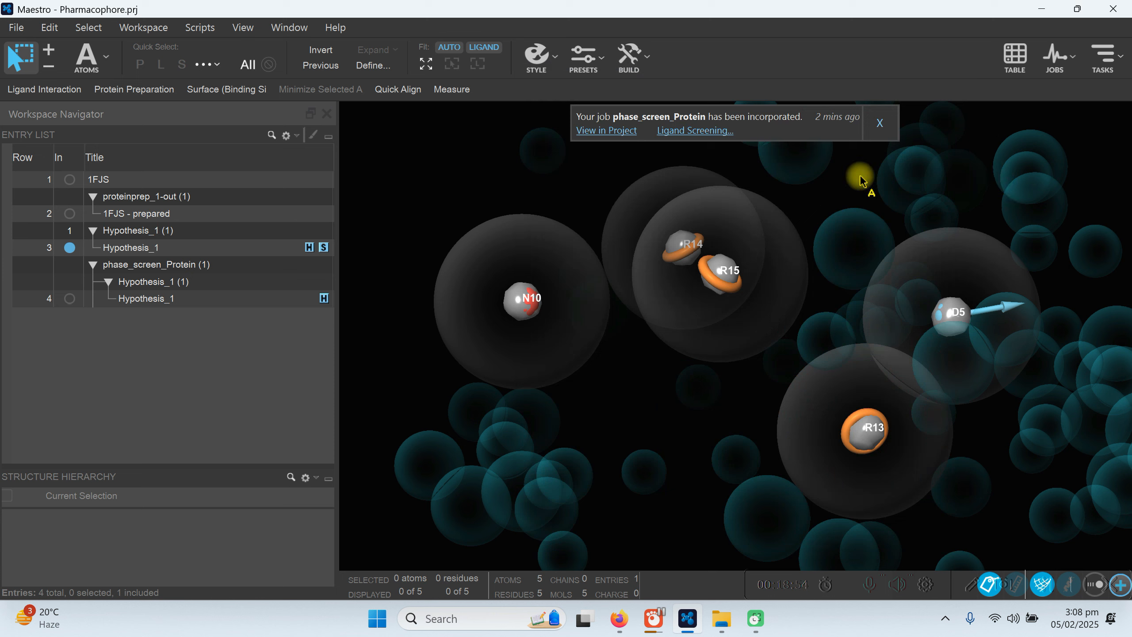
# Display only the Hypothesis_1 entry from the phase_screen_Protein results and examine its features in the workspace
pyautogui.click(108, 282)
pyautogui.click(108, 282)
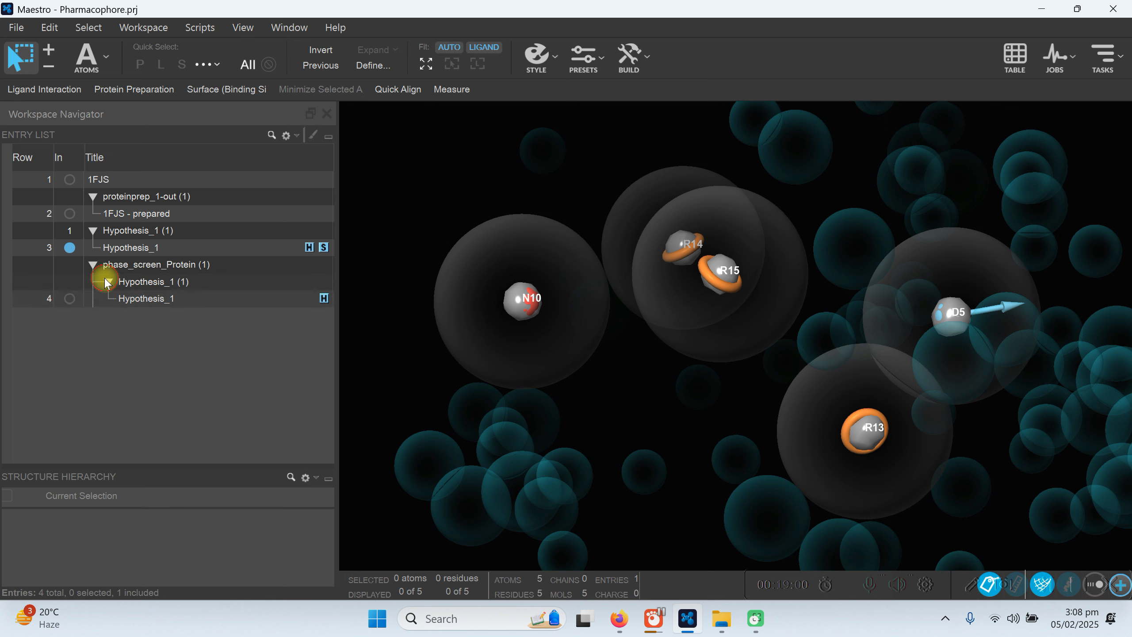
pyautogui.click(54, 299)
pyautogui.click(69, 298)
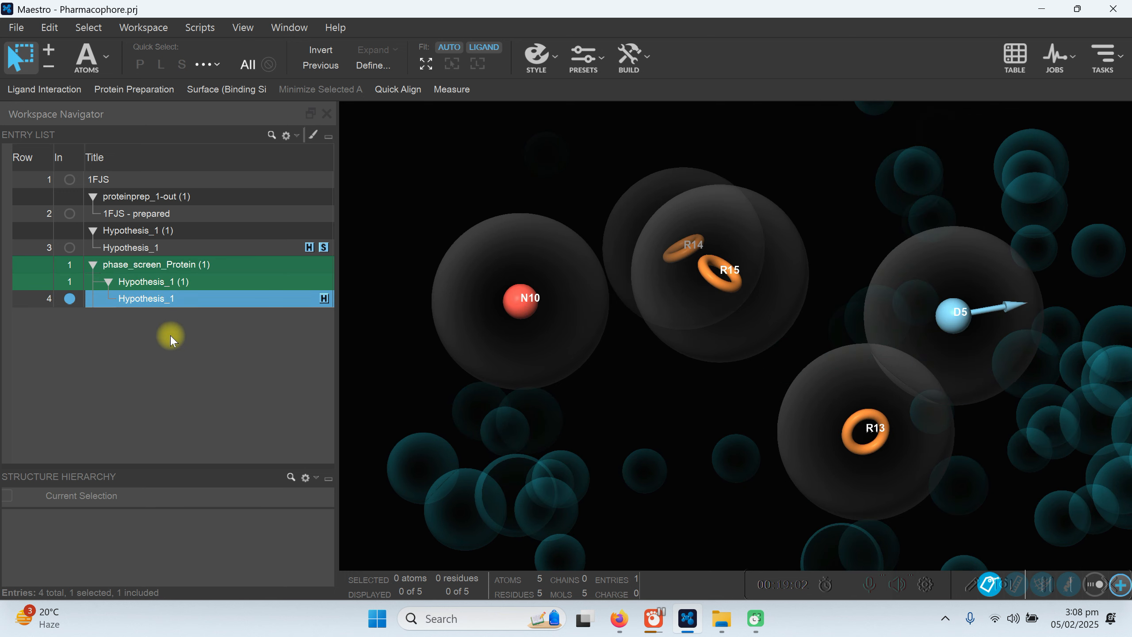
pyautogui.scroll(-4, 861, 359)
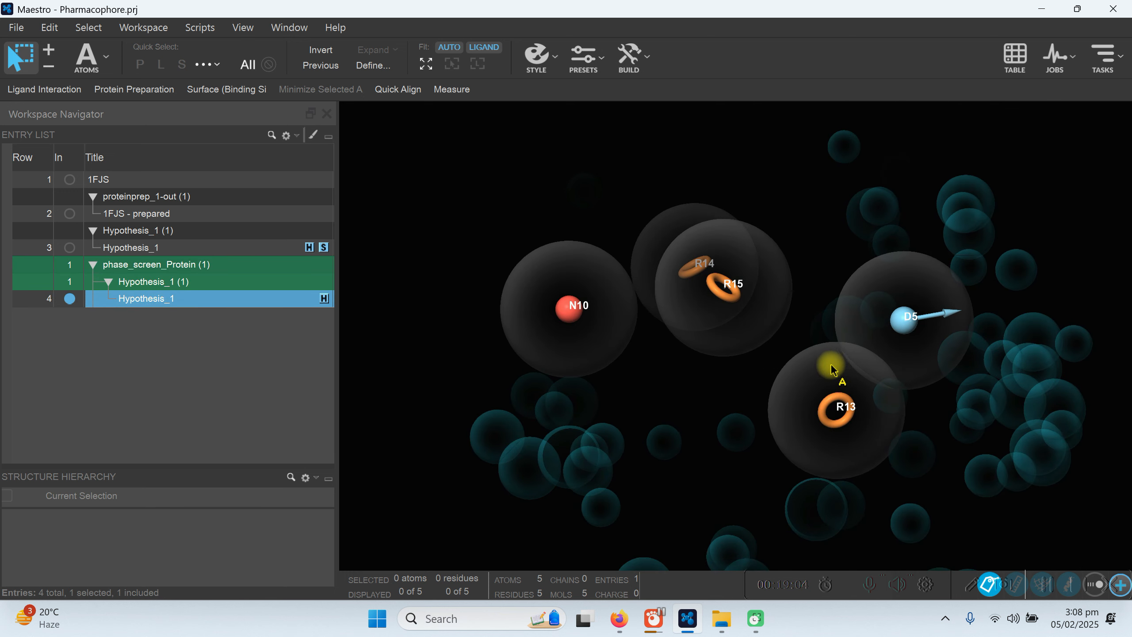
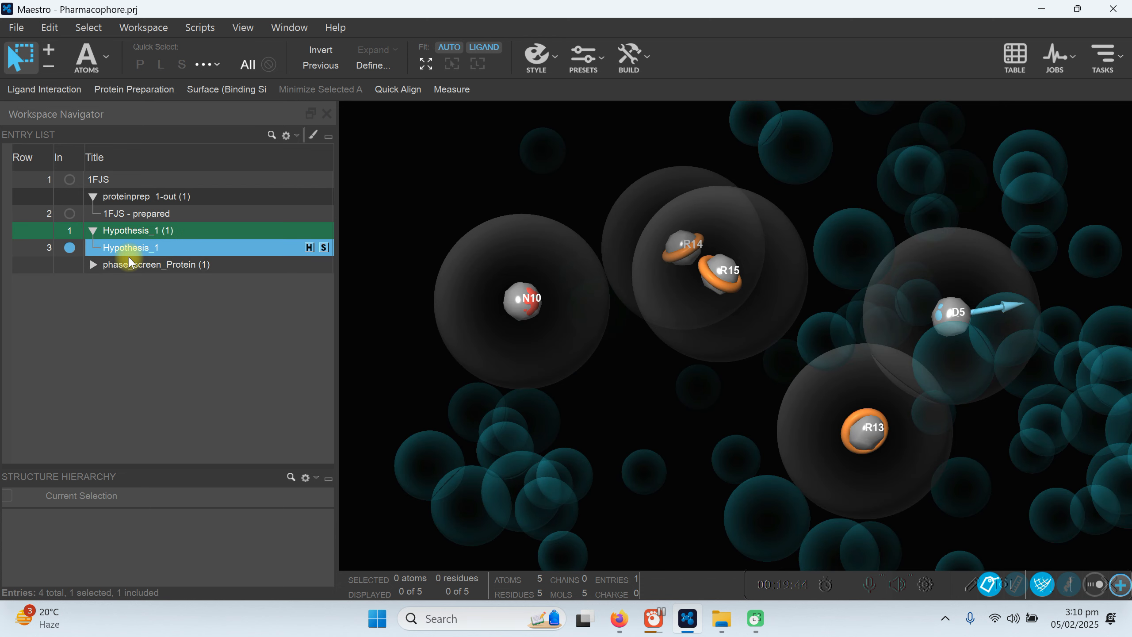
# Open a new database screen for the original Hypothesis_1 entry
pyautogui.rightClick(137, 248)
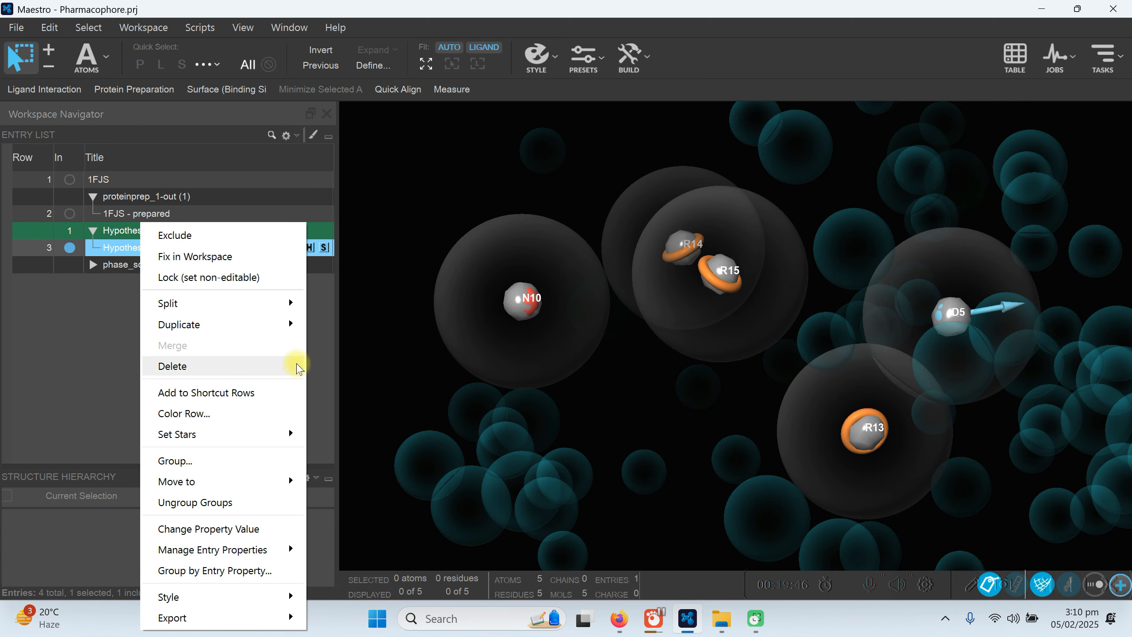
pyautogui.click(310, 311)
pyautogui.click(309, 249)
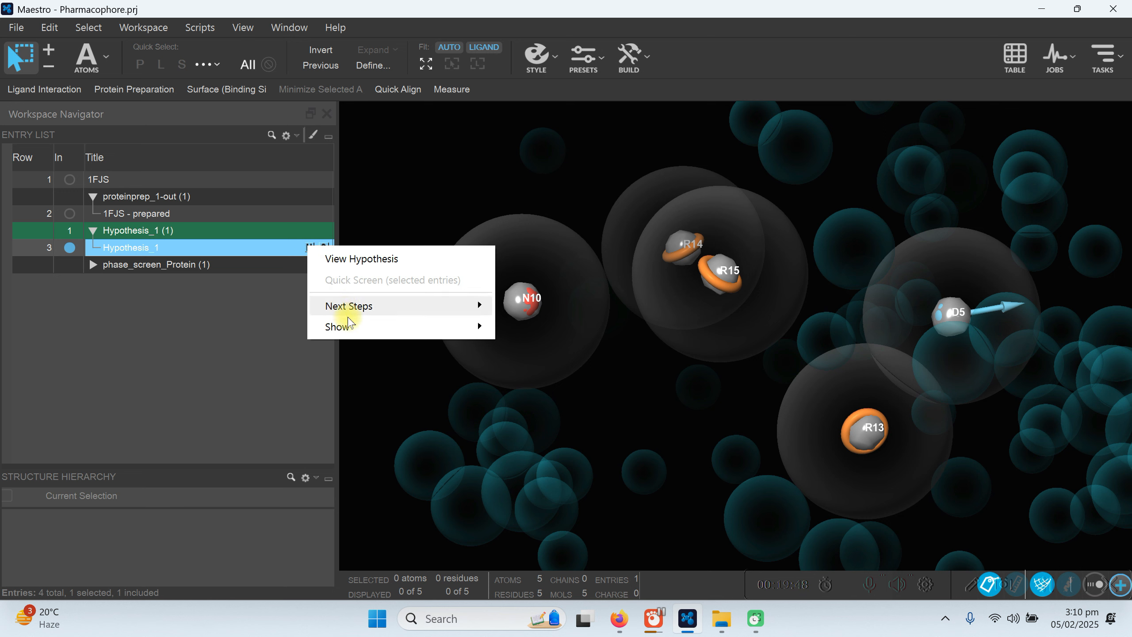
pyautogui.moveTo(350, 307)
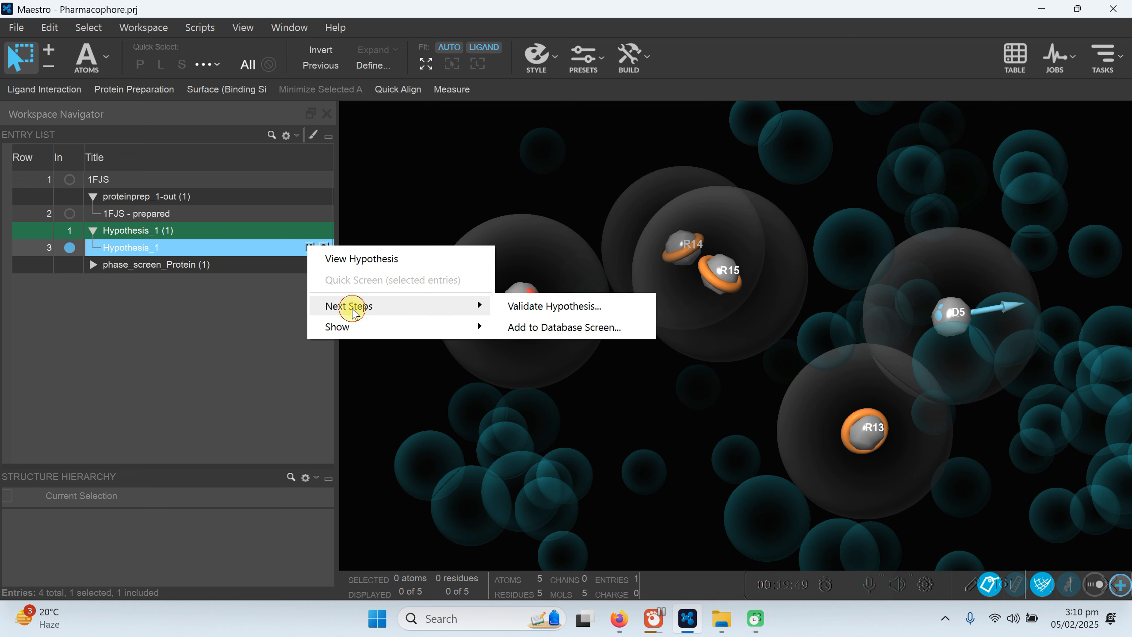
pyautogui.click(553, 328)
# Set the required feature matches for Hypothesis_1 to 2 of 5 in the ligand screening
pyautogui.click(670, 241)
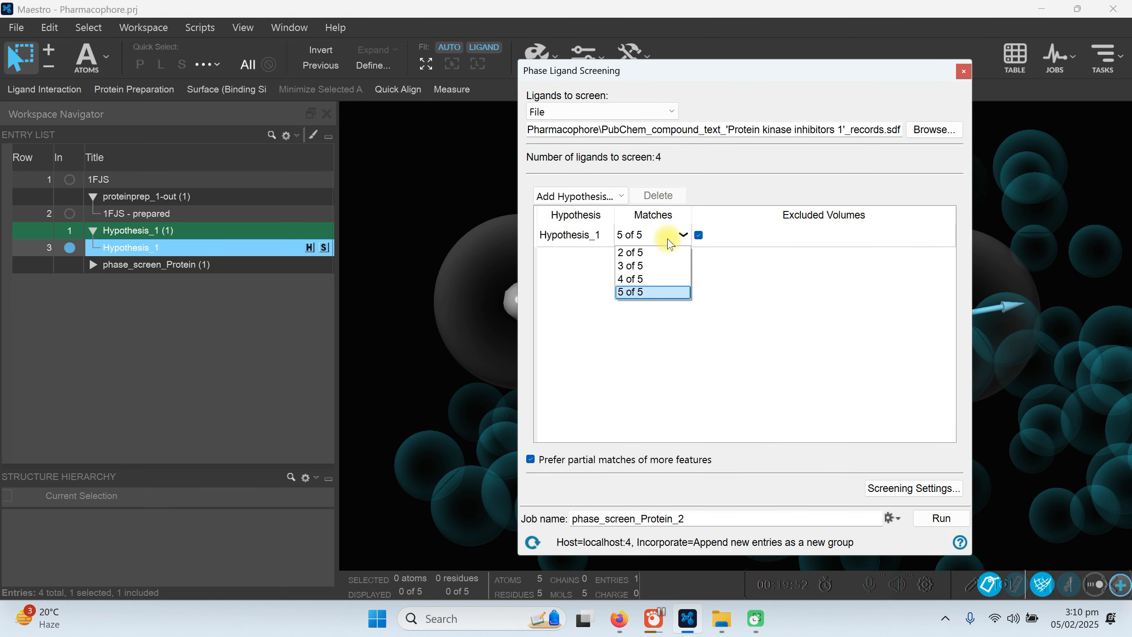
pyautogui.click(705, 71)
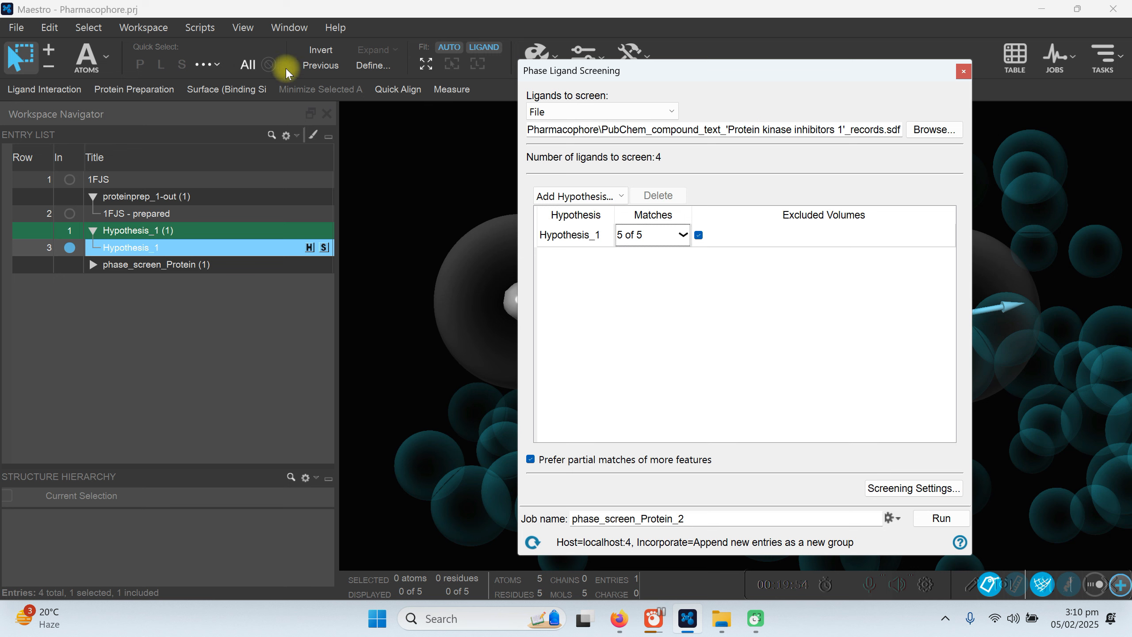
pyautogui.moveTo(724, 70); pyautogui.dragTo(245, 41)
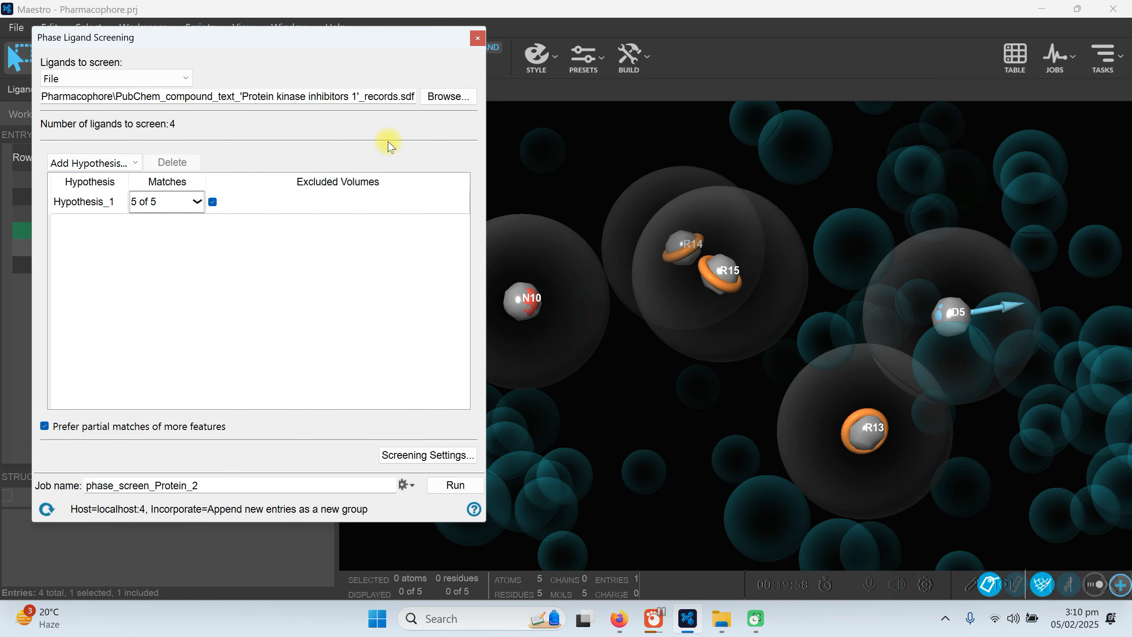
pyautogui.moveTo(287, 45); pyautogui.dragTo(496, 58)
pyautogui.click(377, 215)
pyautogui.click(377, 215)
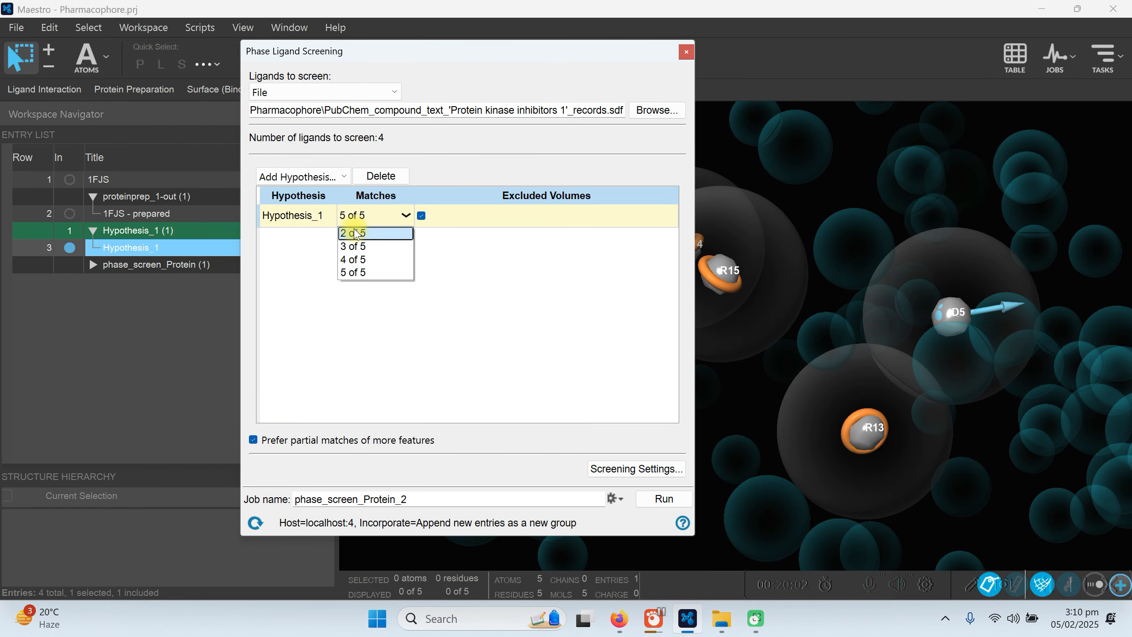
pyautogui.click(358, 233)
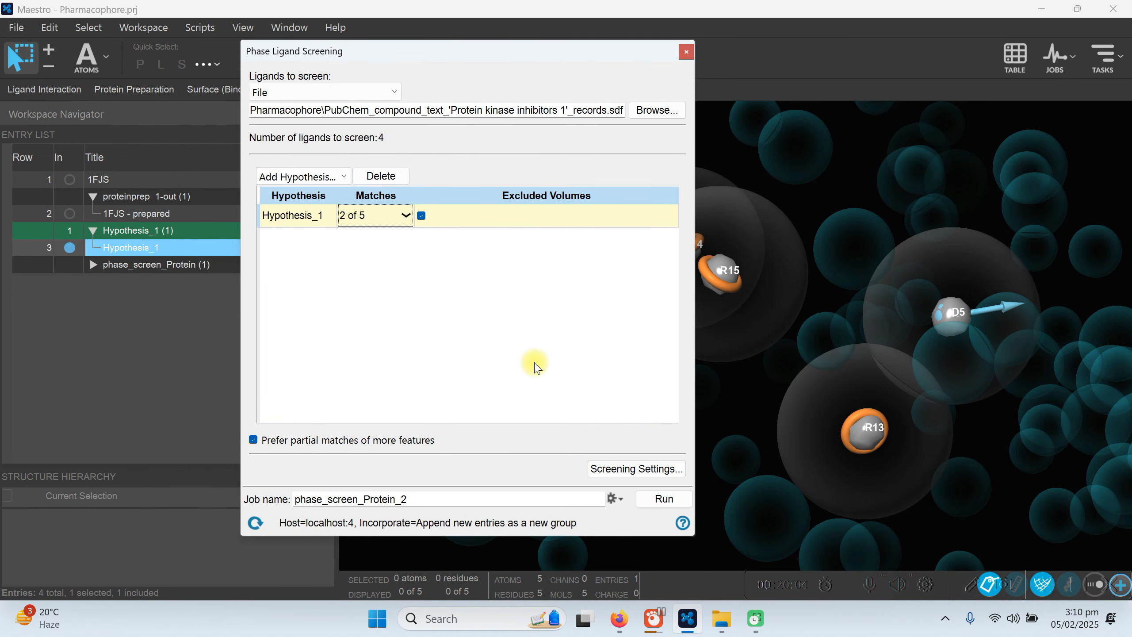
# Name the screening job phase_screen_Protein_Pro1, run it, and close the screening dialog
pyautogui.click(406, 498)
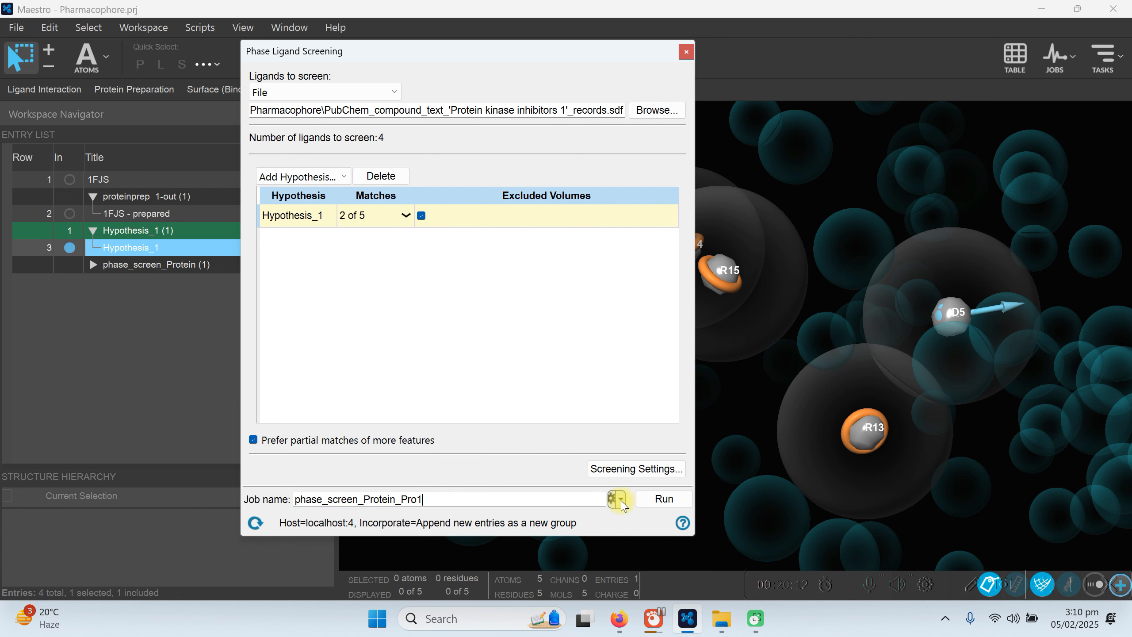
pyautogui.click(652, 499)
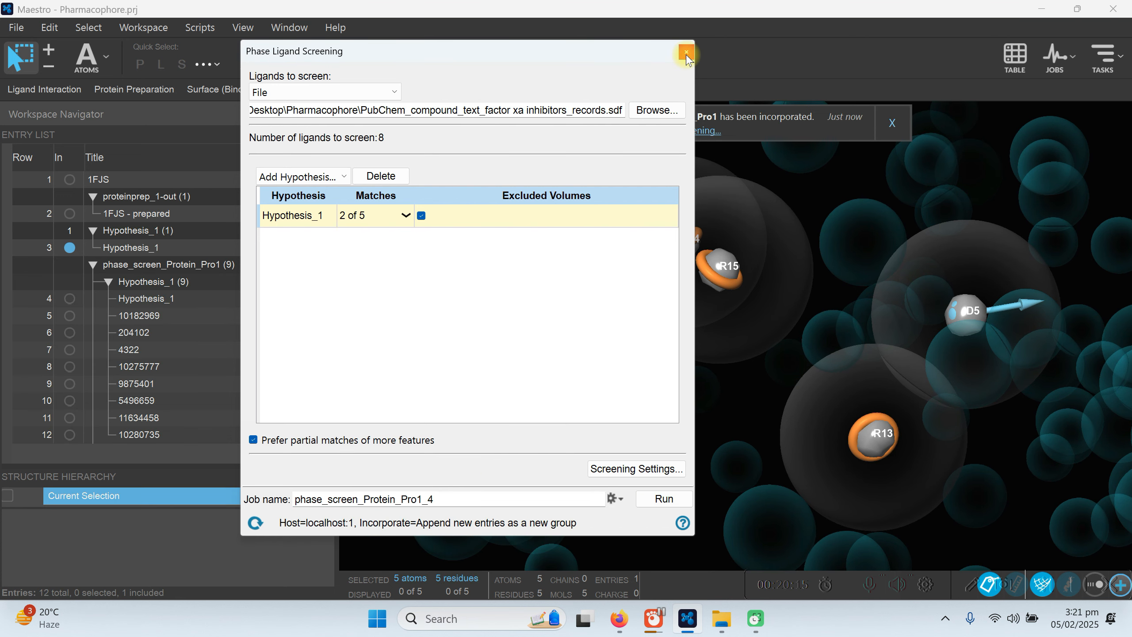
pyautogui.click(687, 53)
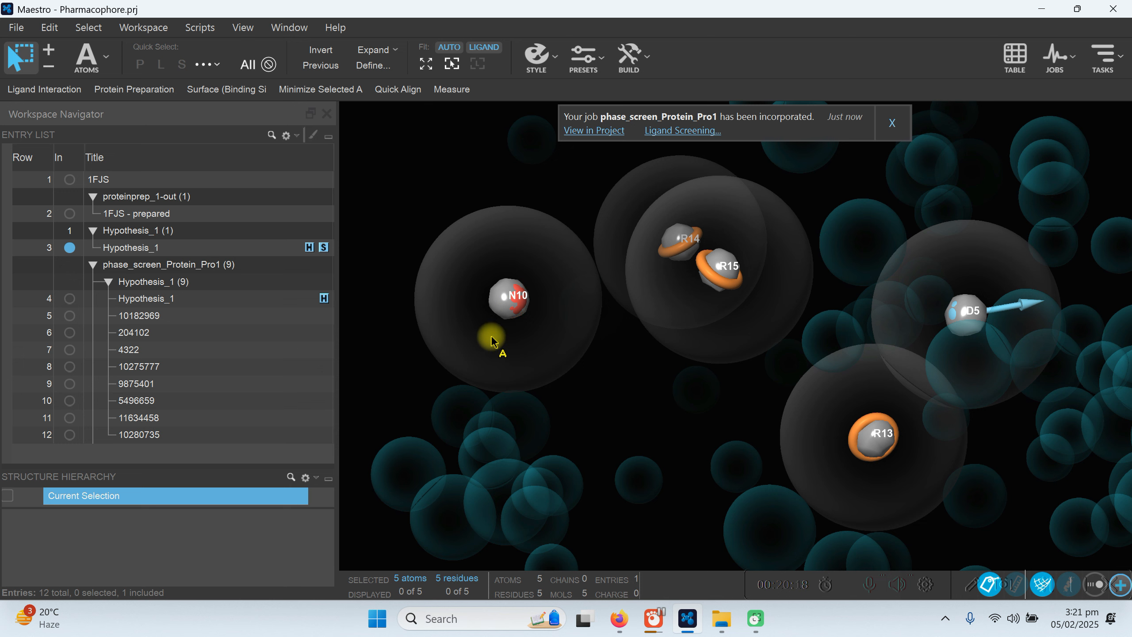
# Fix the phase_screen_Protein_Pro1 result's Hypothesis_1 in the workspace and view hits 10182969, 204102, 4322 and 10275777 against it one at a time
pyautogui.click(69, 300)
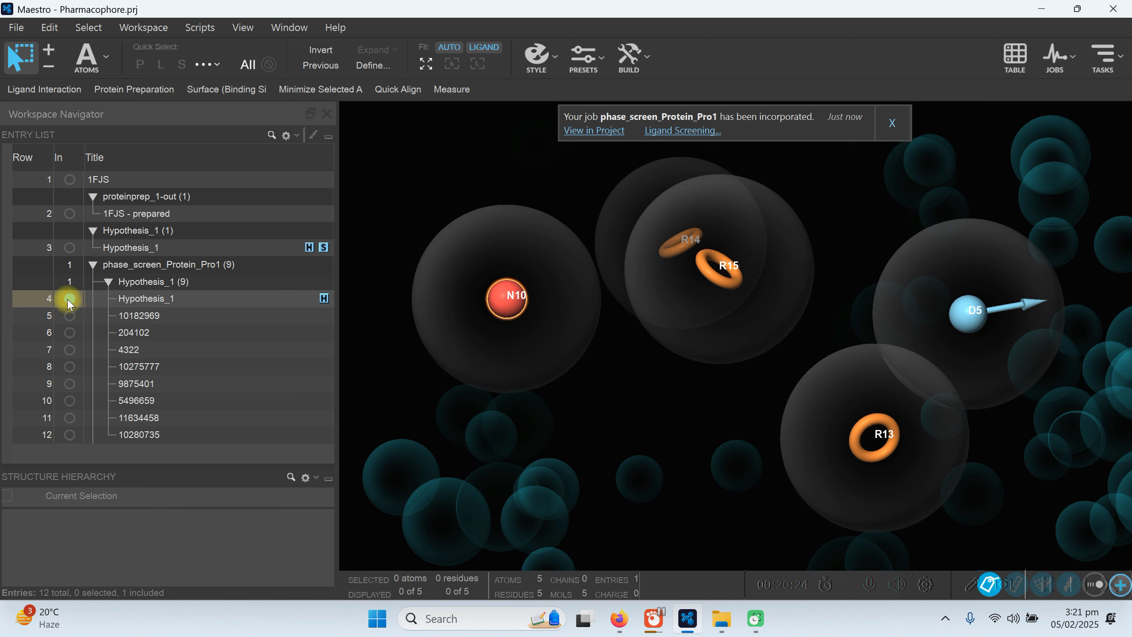
pyautogui.click(69, 298)
pyautogui.click(70, 315)
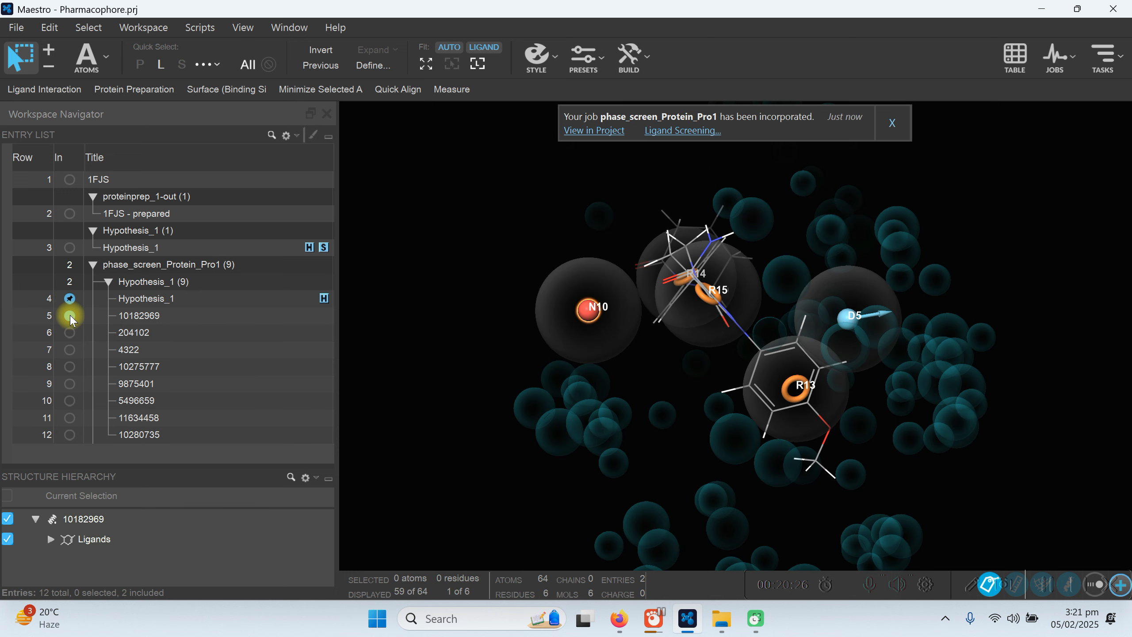
pyautogui.click(70, 333)
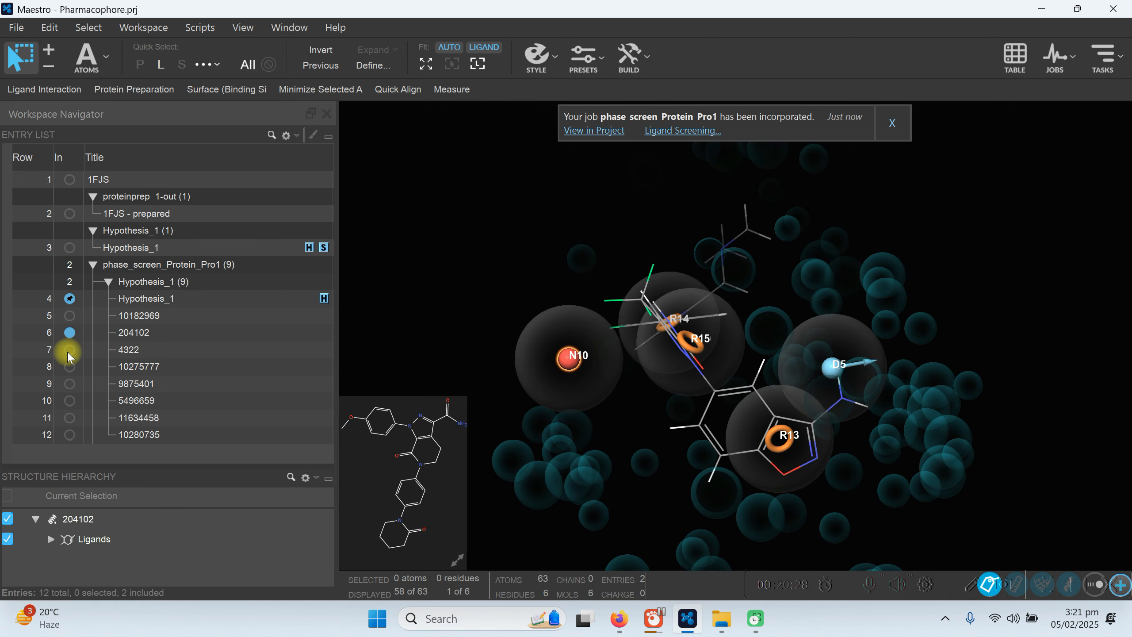
pyautogui.click(70, 350)
pyautogui.click(70, 366)
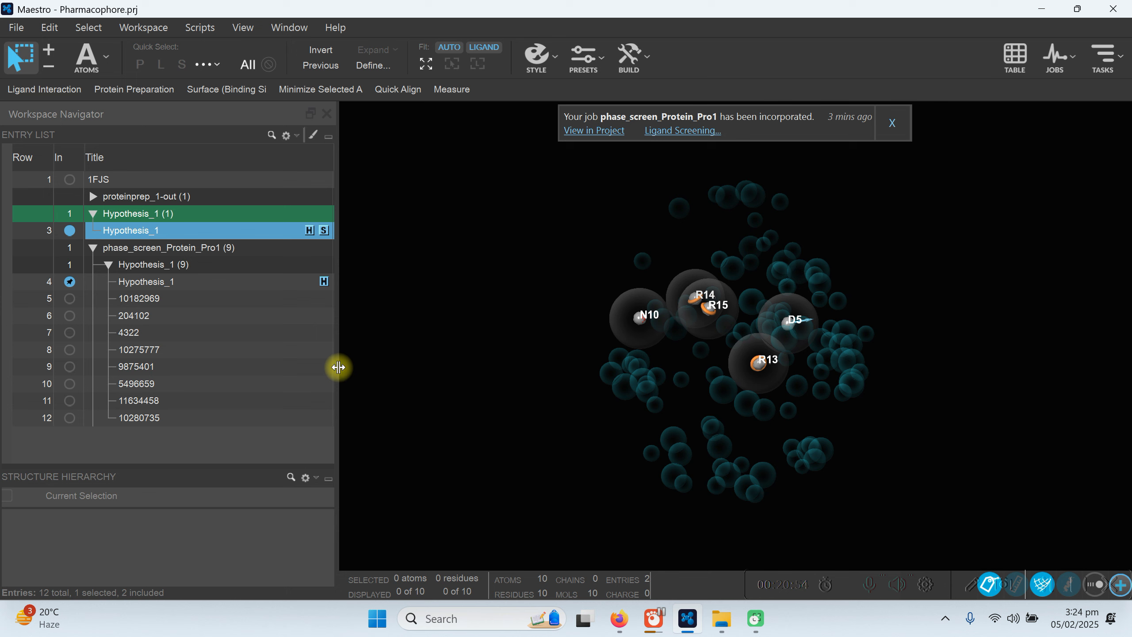
# Open the project table and include all hits from 10182969 to 10280735 in the workspace together with the fixed Hypothesis_1
pyautogui.click(1014, 63)
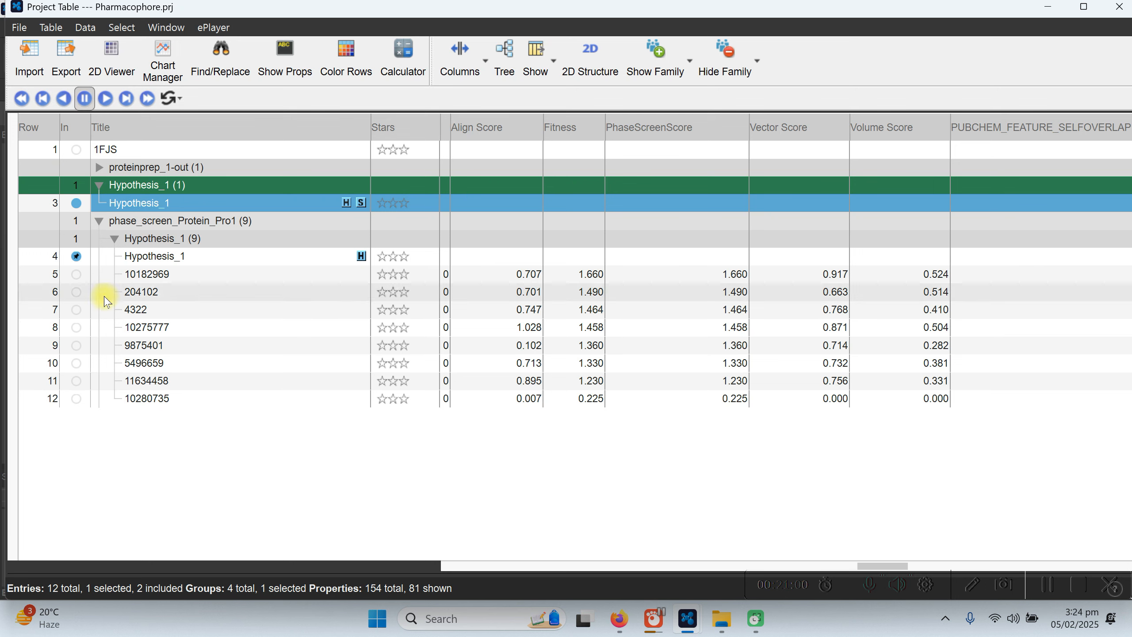
pyautogui.click(144, 258)
pyautogui.click(76, 274)
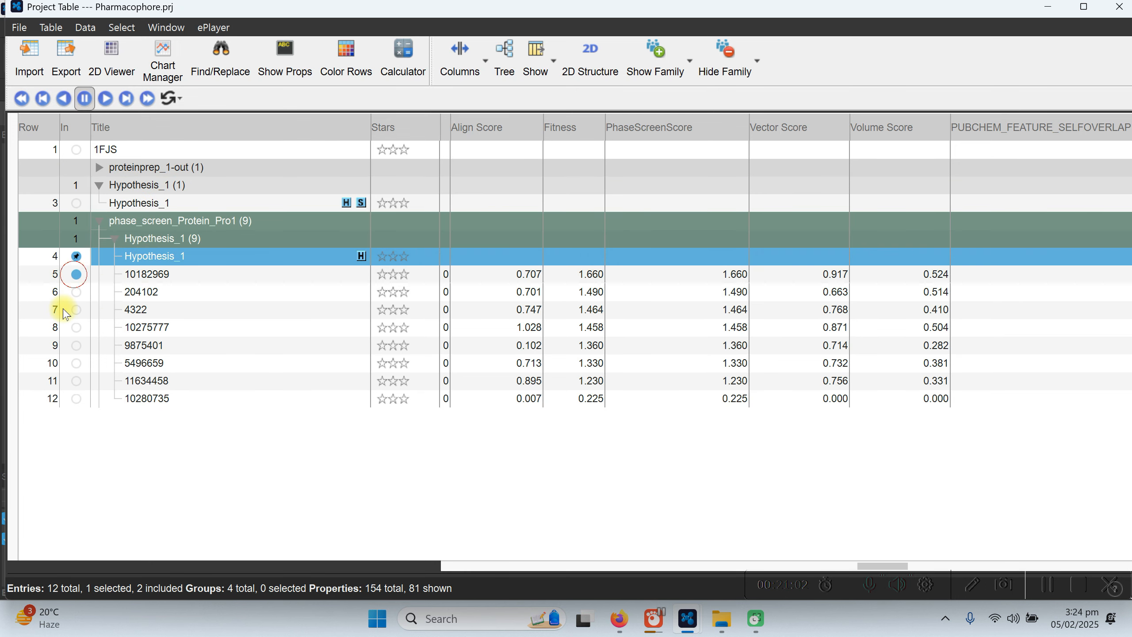
pyautogui.click(76, 293)
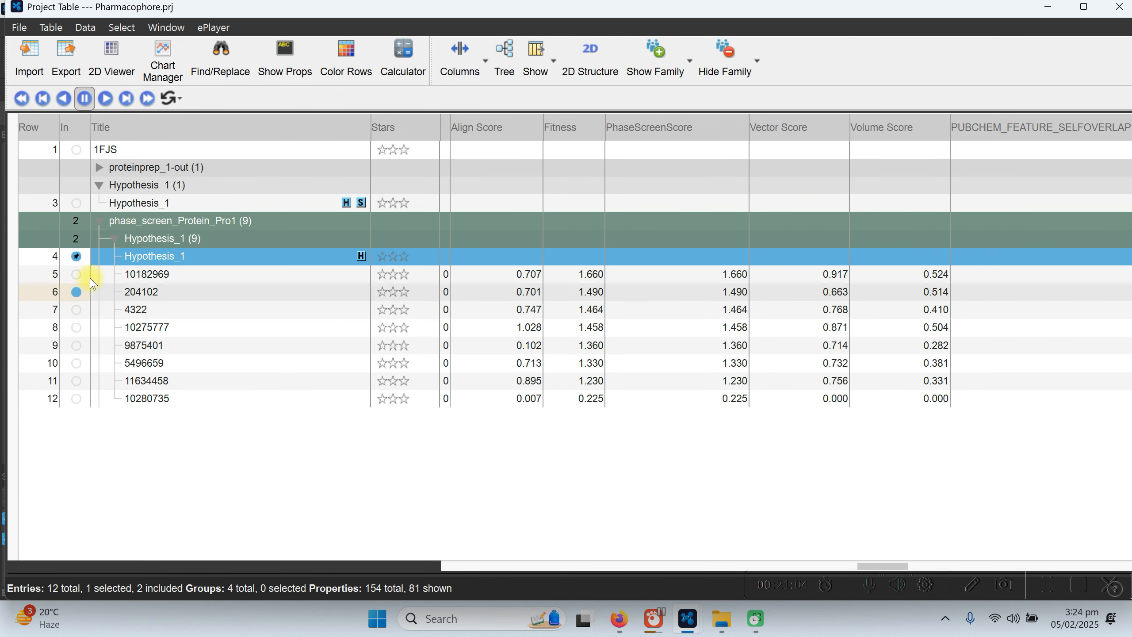
pyautogui.click(76, 274)
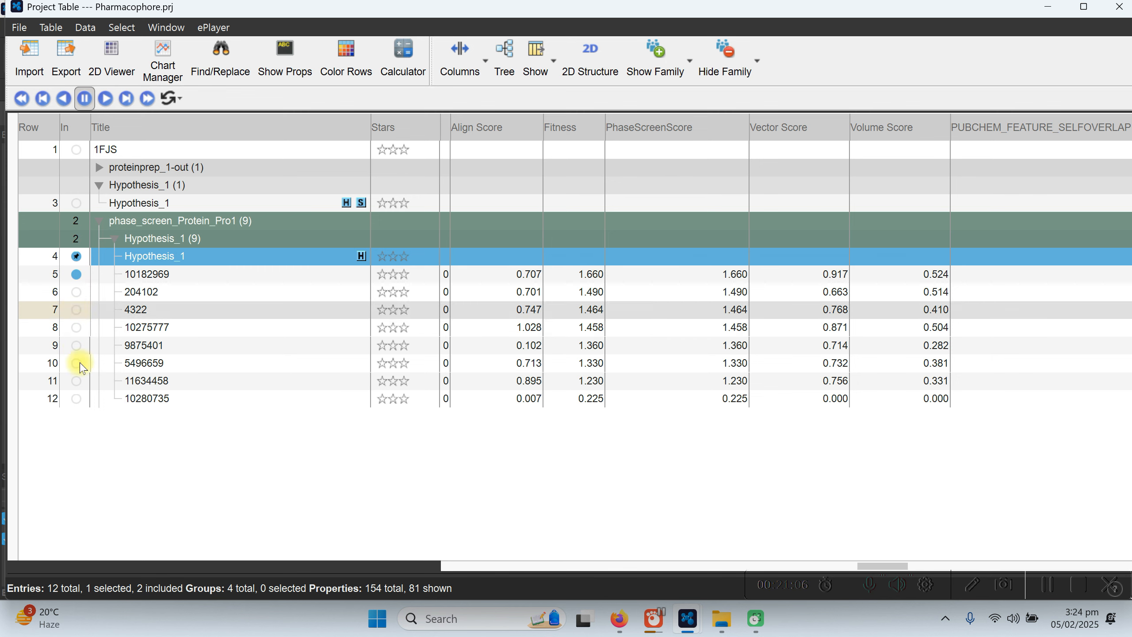
pyautogui.keyDown('shift'); pyautogui.click(76, 398); pyautogui.keyUp('shift')
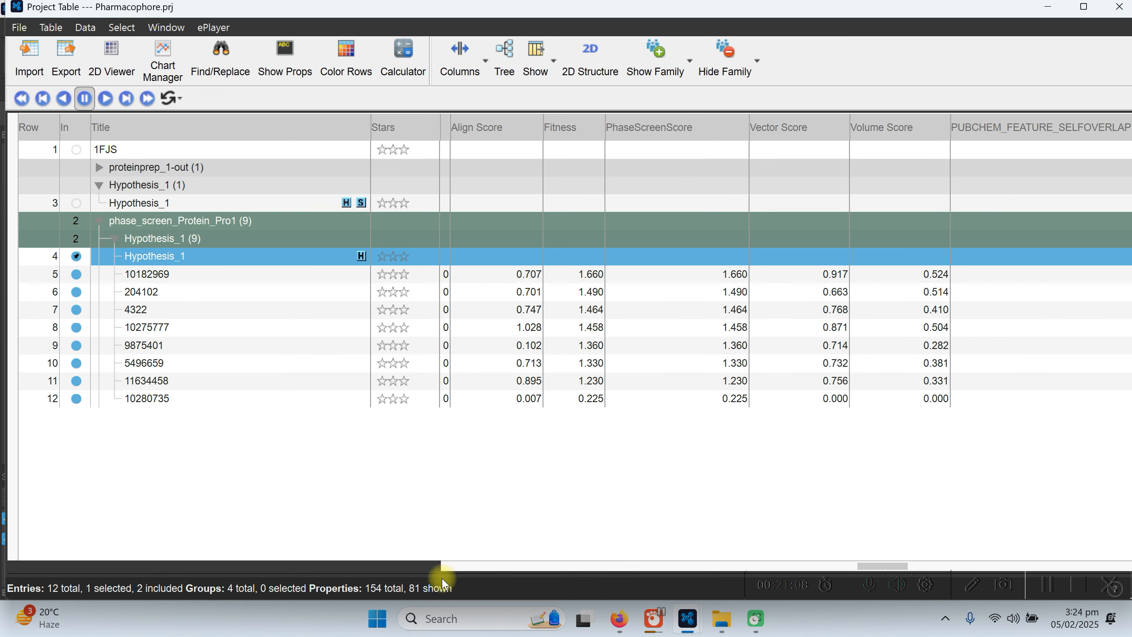
# Compare the hits' Matched Ligand Sites with their alignment, fitness, PhaseScreenScore, vector and volume scores, and close the project table
pyautogui.moveTo(872, 565); pyautogui.dragTo(939, 564)
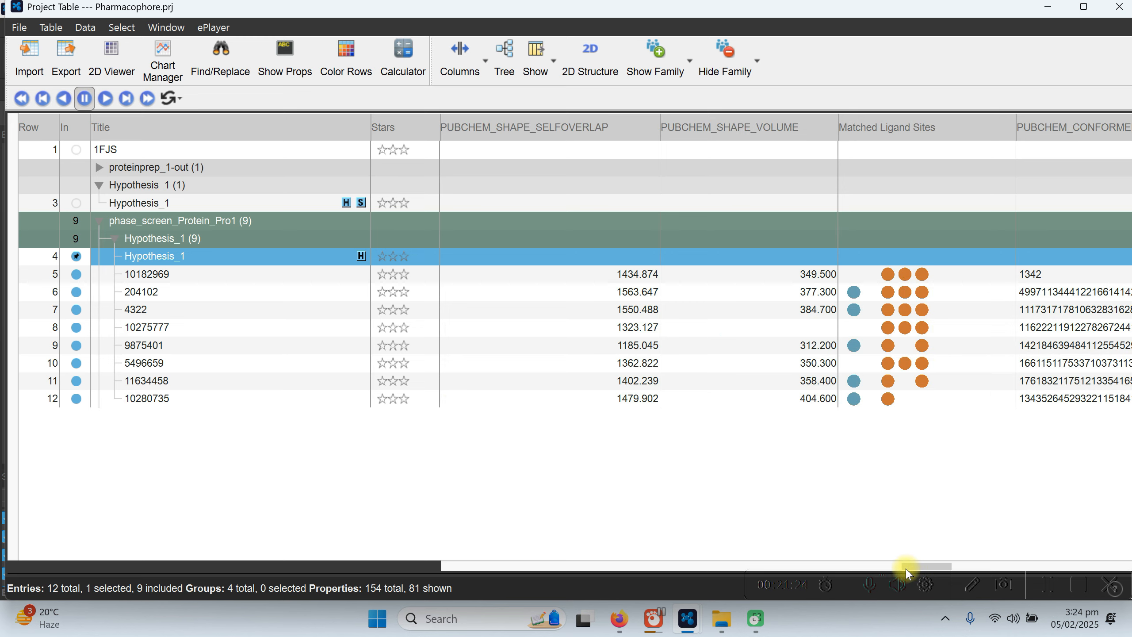
pyautogui.moveTo(907, 568); pyautogui.dragTo(852, 567)
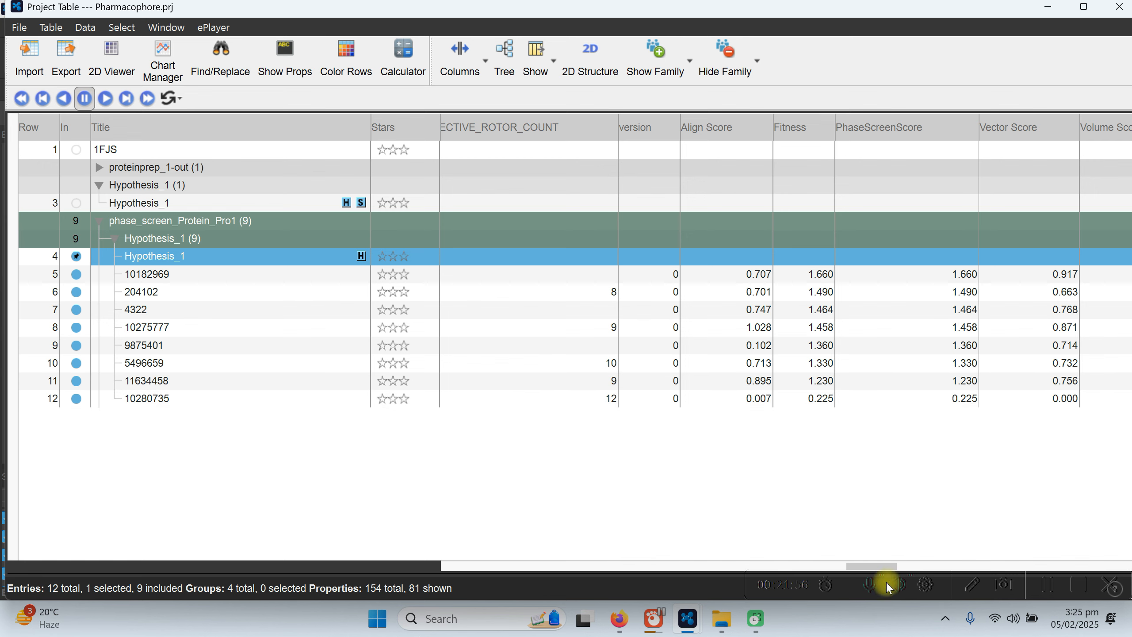
pyautogui.moveTo(880, 567); pyautogui.dragTo(921, 568)
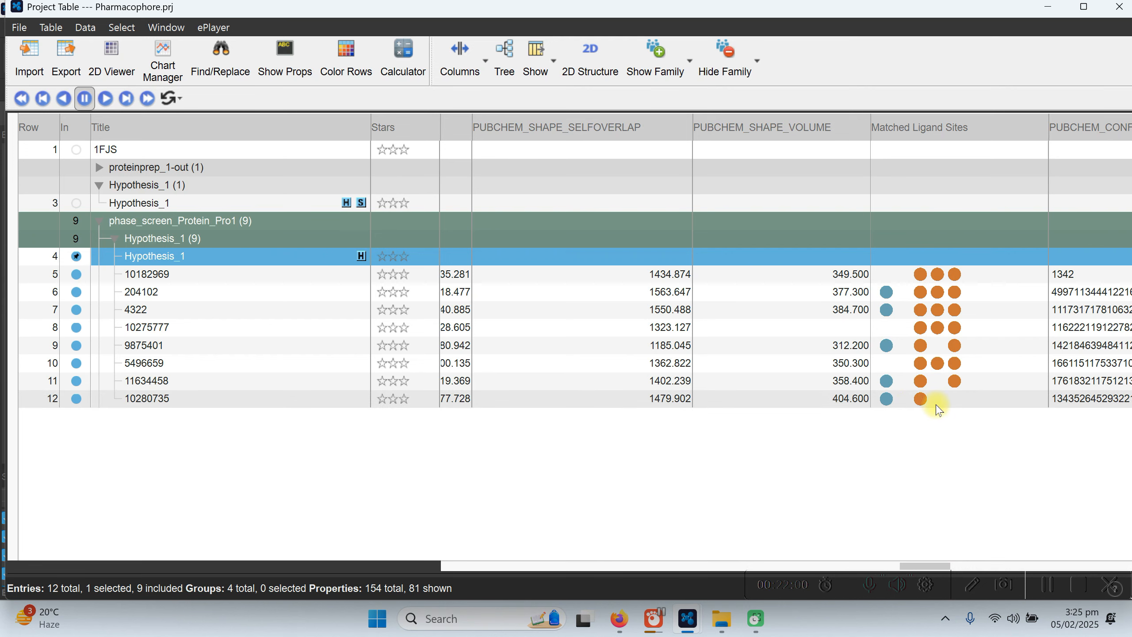
pyautogui.moveTo(925, 568); pyautogui.dragTo(879, 568)
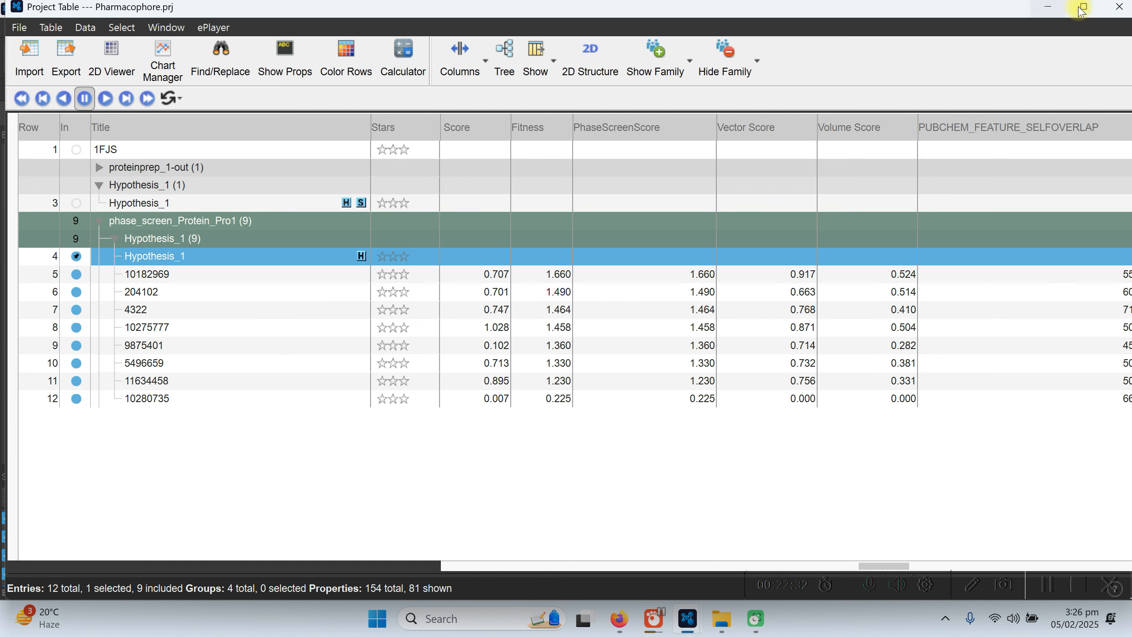
pyautogui.click(1120, 6)
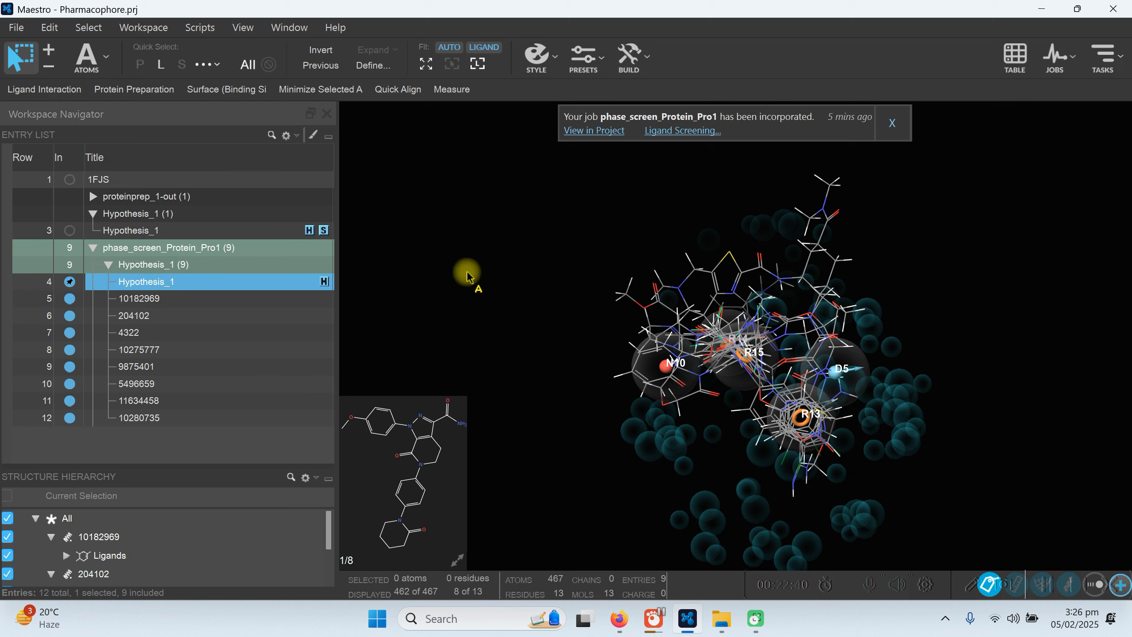
# Open Phase's Create Database tool and review its input, ligand and conformer generation settings
pyautogui.click(1109, 64)
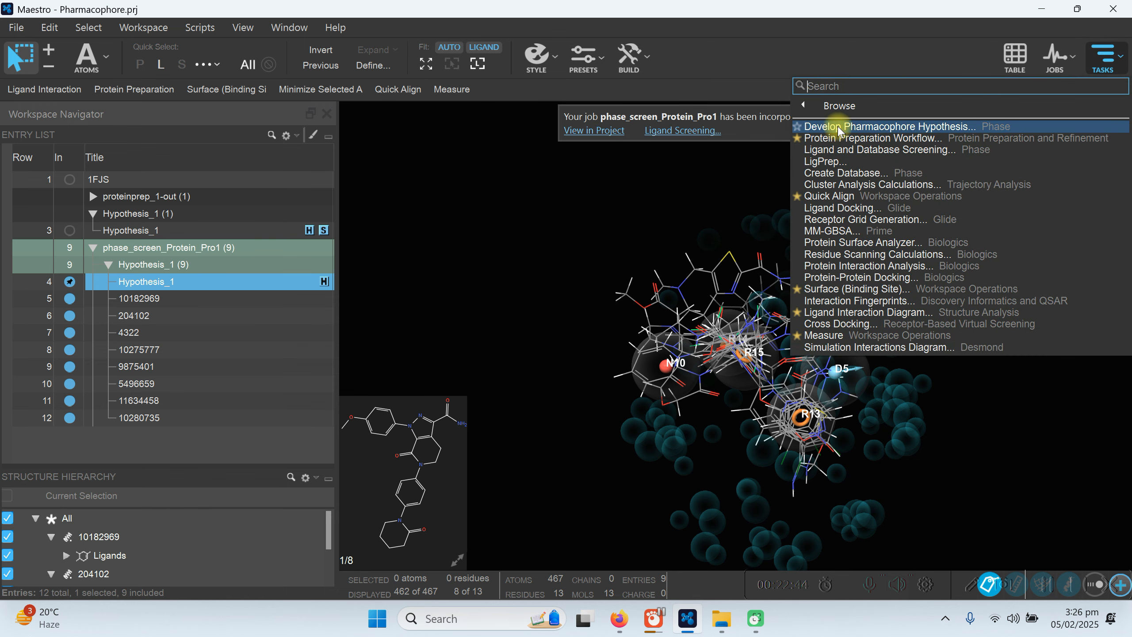
pyautogui.moveTo(839, 105)
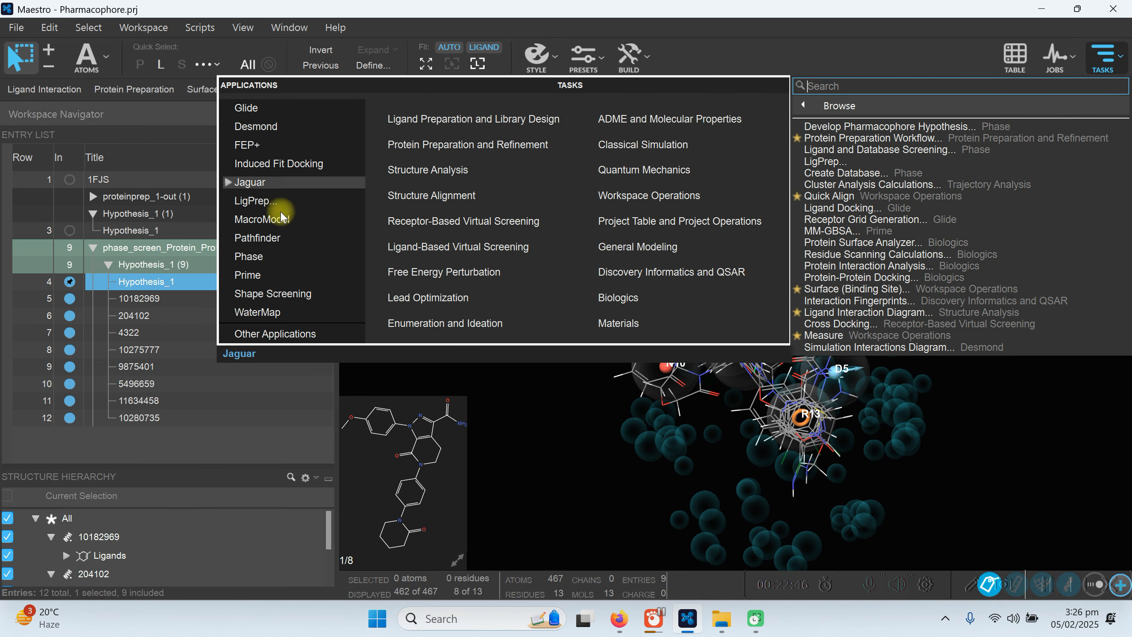
pyautogui.click(248, 257)
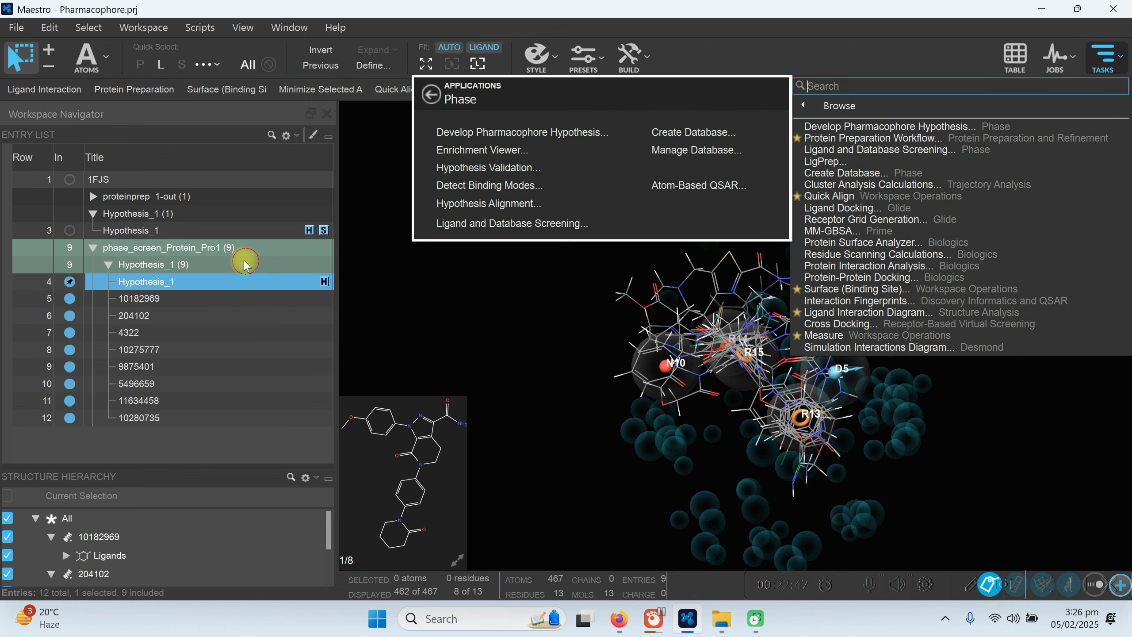
pyautogui.click(697, 136)
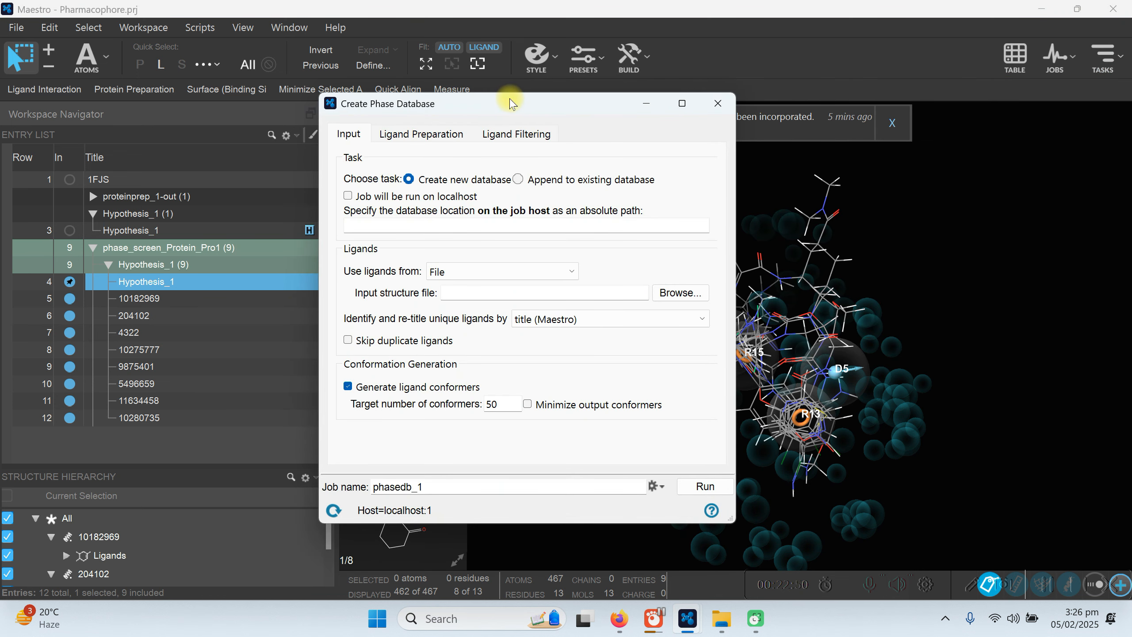
pyautogui.moveTo(510, 103); pyautogui.dragTo(503, 43)
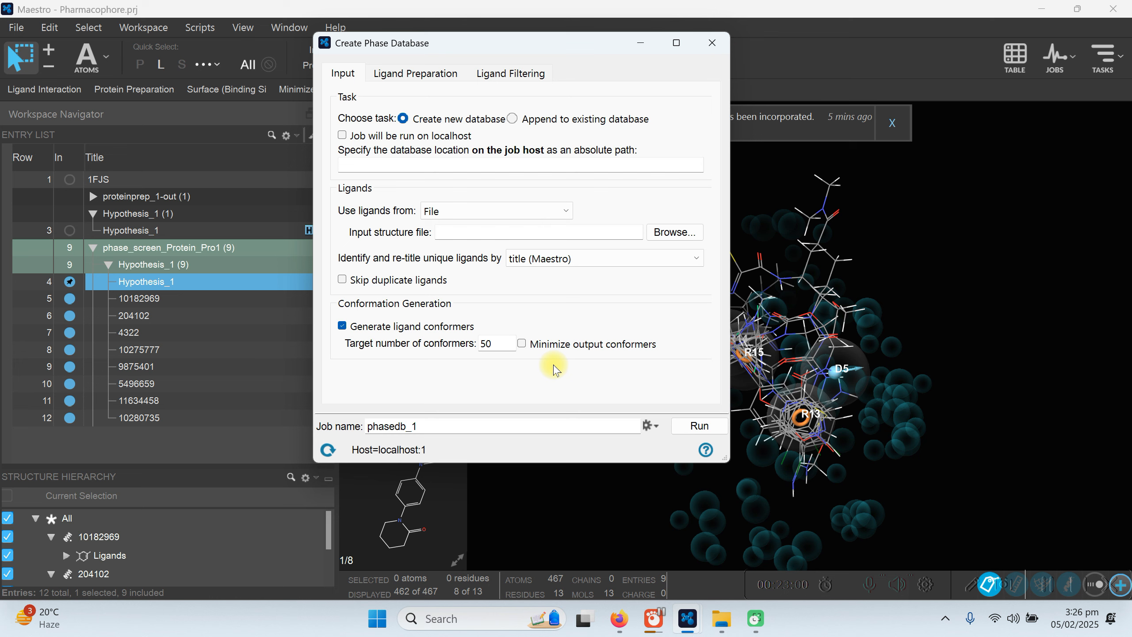
pyautogui.click(16, 31)
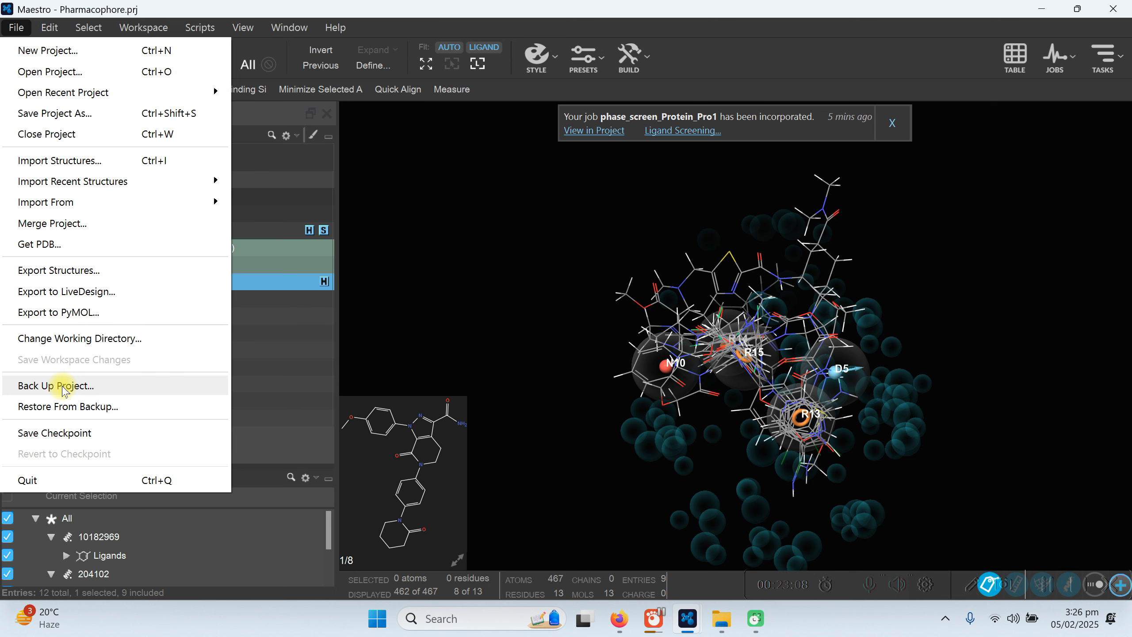
pyautogui.click(543, 295)
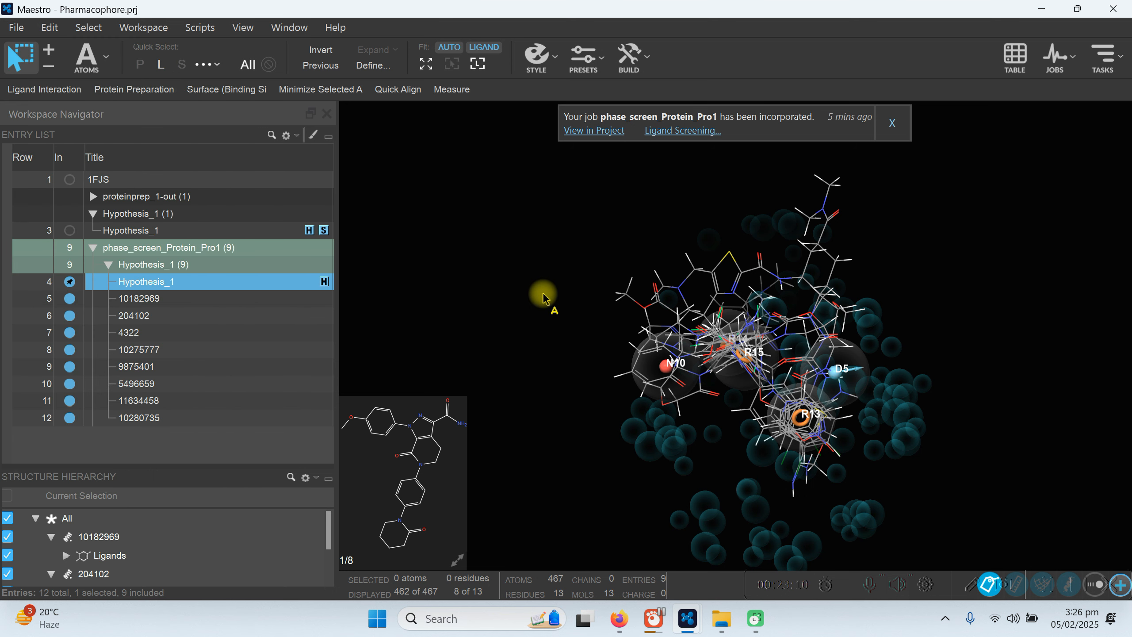